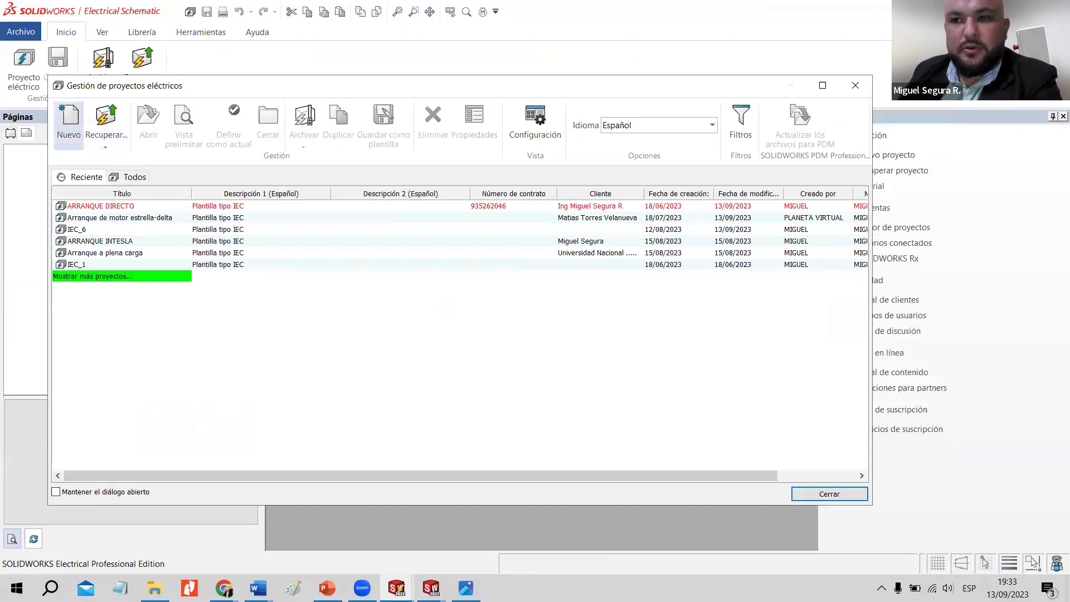
Open the ARRANQUE DIRECTO project and its pages 02 - Listado de planos and 03 - Sinóptico de cableado.
{"action": "double_click", "coordinate": [63, 205]}
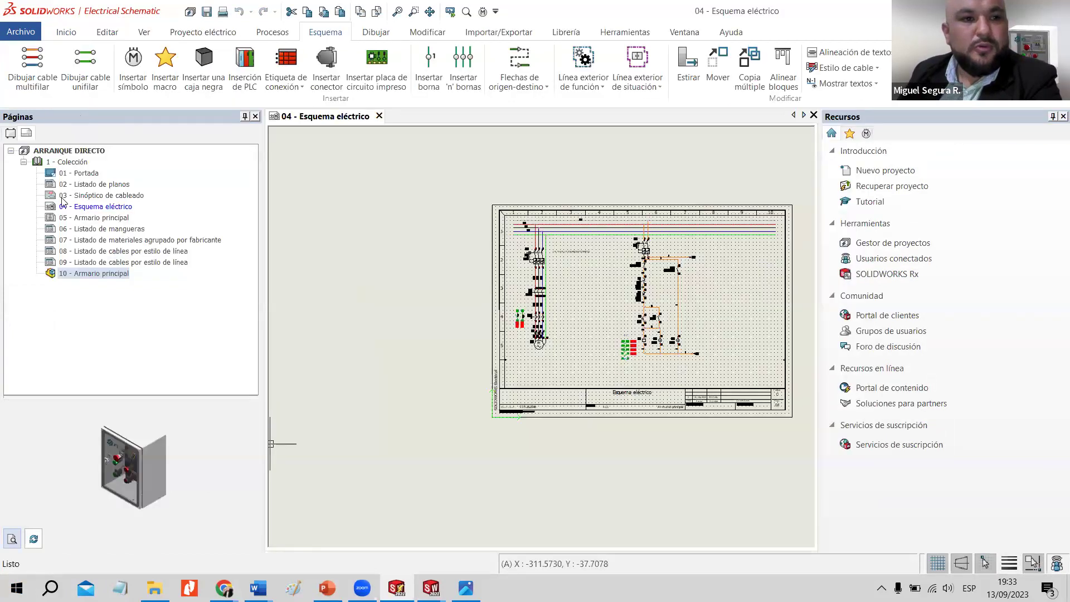
{"action": "left_click", "coordinate": [87, 175]}
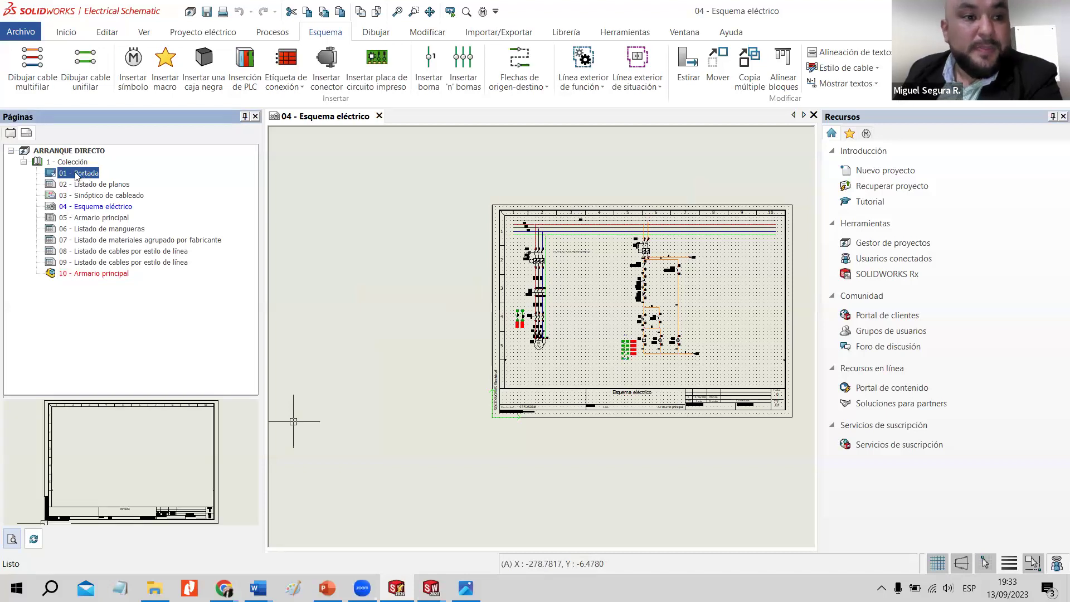
{"action": "left_click", "coordinate": [96, 185]}
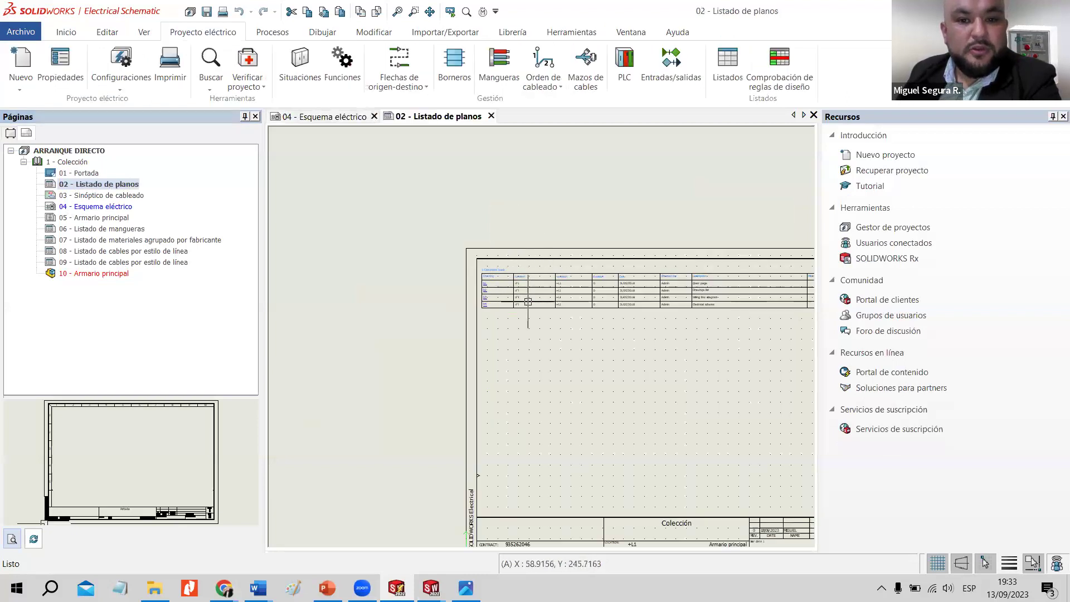
{"action": "scroll", "coordinate": [609, 300], "scroll_direction": "up", "scroll_amount": 5}
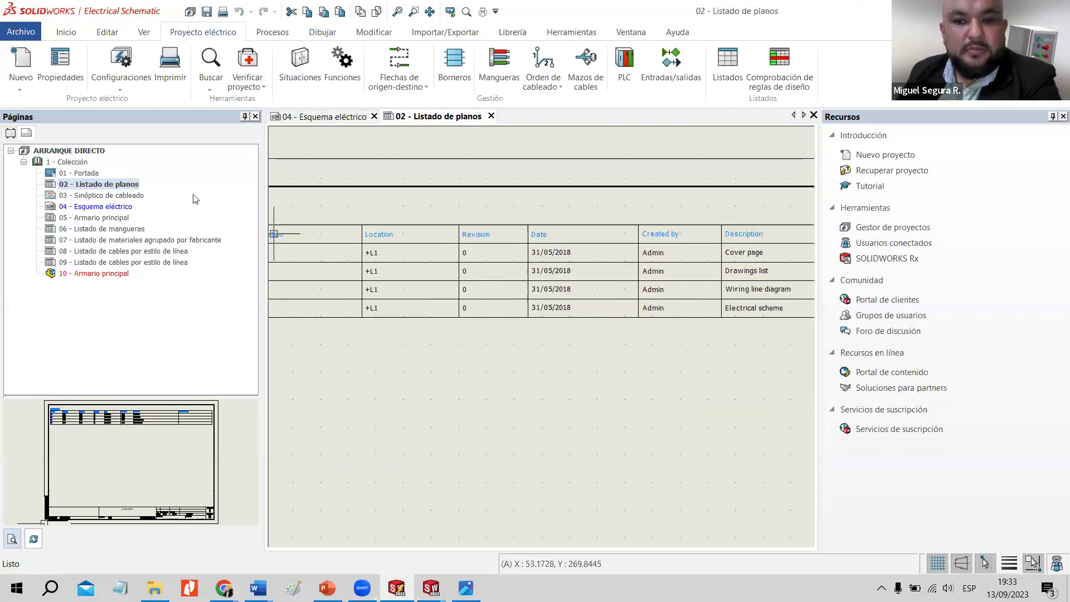
{"action": "double_click", "coordinate": [112, 197]}
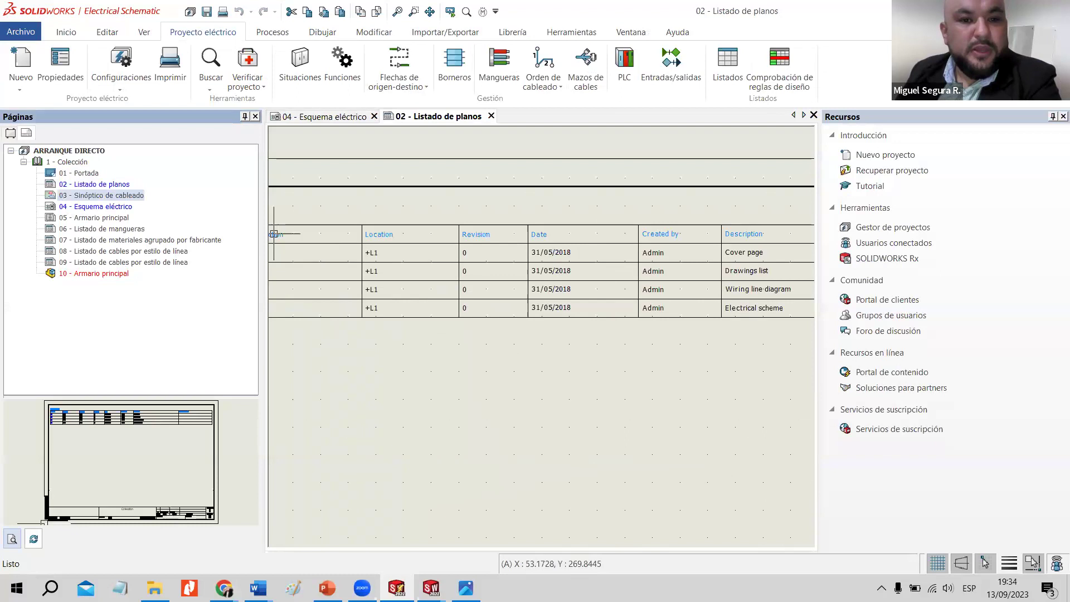
Open the page 04 - Esquema eléctrico and examine the motor power circuit around breaker Q1 and contactor K1.
{"action": "double_click", "coordinate": [103, 207]}
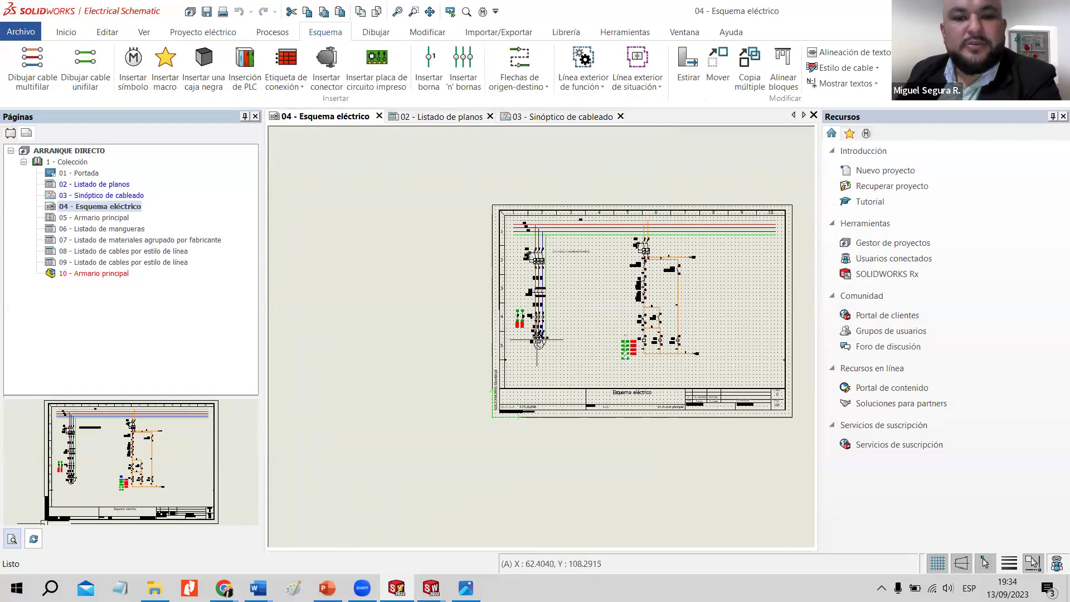
{"action": "scroll", "coordinate": [595, 269], "scroll_direction": "up", "scroll_amount": 3}
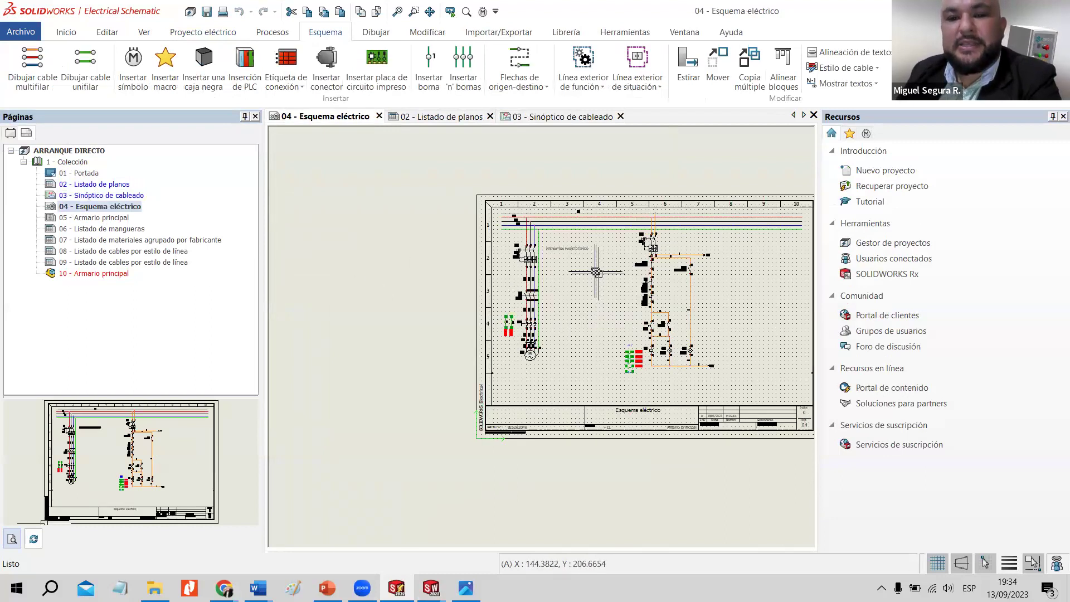
{"action": "scroll", "coordinate": [598, 317], "scroll_direction": "down", "scroll_amount": 3}
{"action": "scroll", "coordinate": [551, 339], "scroll_direction": "up", "scroll_amount": 3}
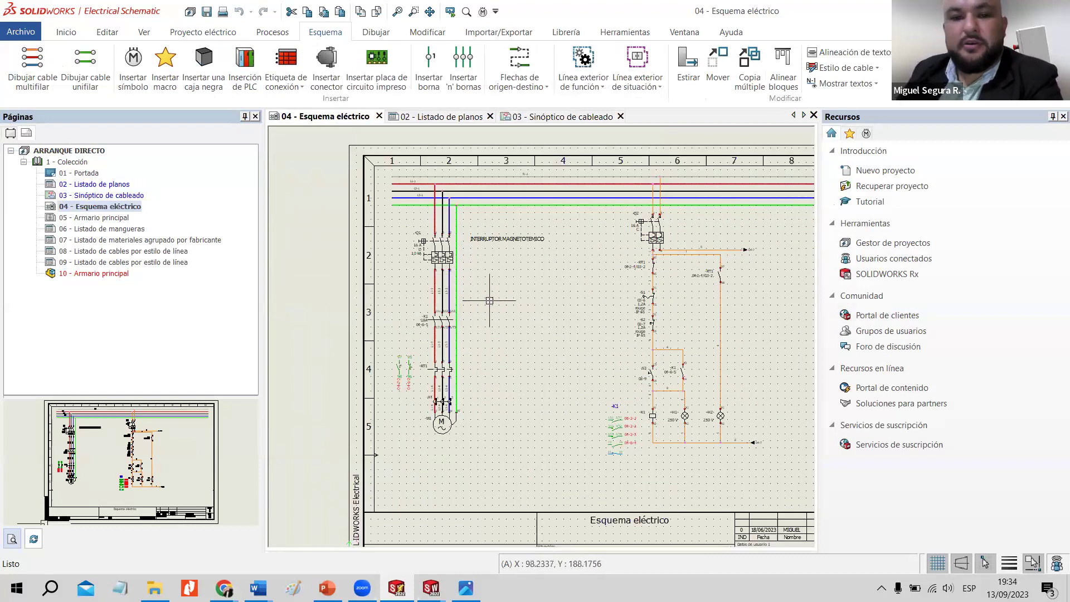
{"action": "scroll", "coordinate": [456, 226], "scroll_direction": "up", "scroll_amount": 2}
{"action": "scroll", "coordinate": [455, 228], "scroll_direction": "up", "scroll_amount": 2}
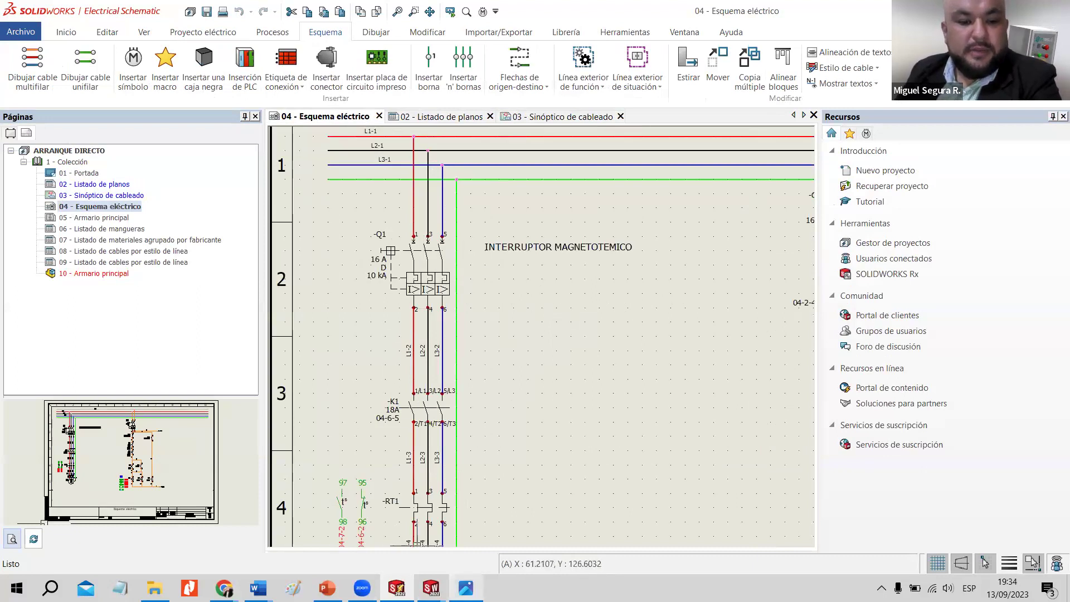
Switch to Excel, open the recent workbook Copia de SESSIONES and dismiss its document recovery list.
{"action": "key", "text": "super"}
{"action": "type", "text": "exce"}
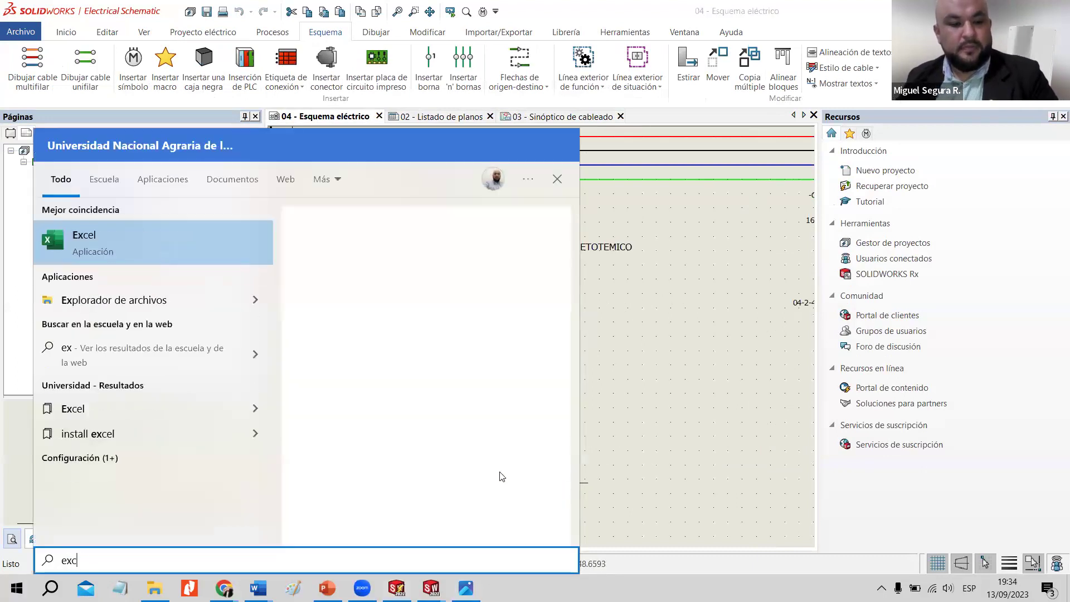
{"action": "left_click", "coordinate": [187, 247]}
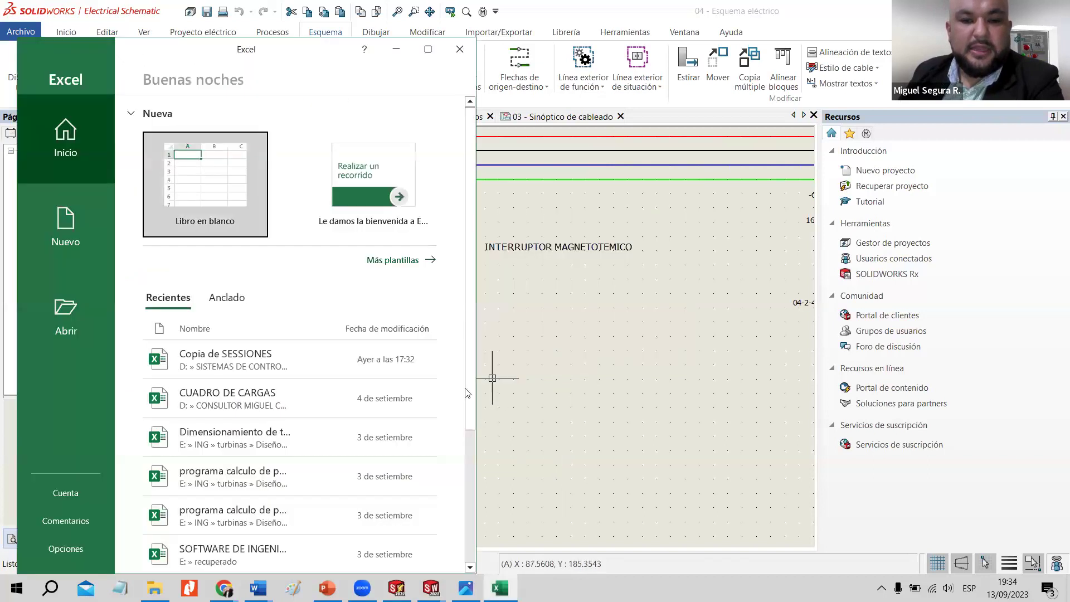
{"action": "left_click", "coordinate": [248, 368]}
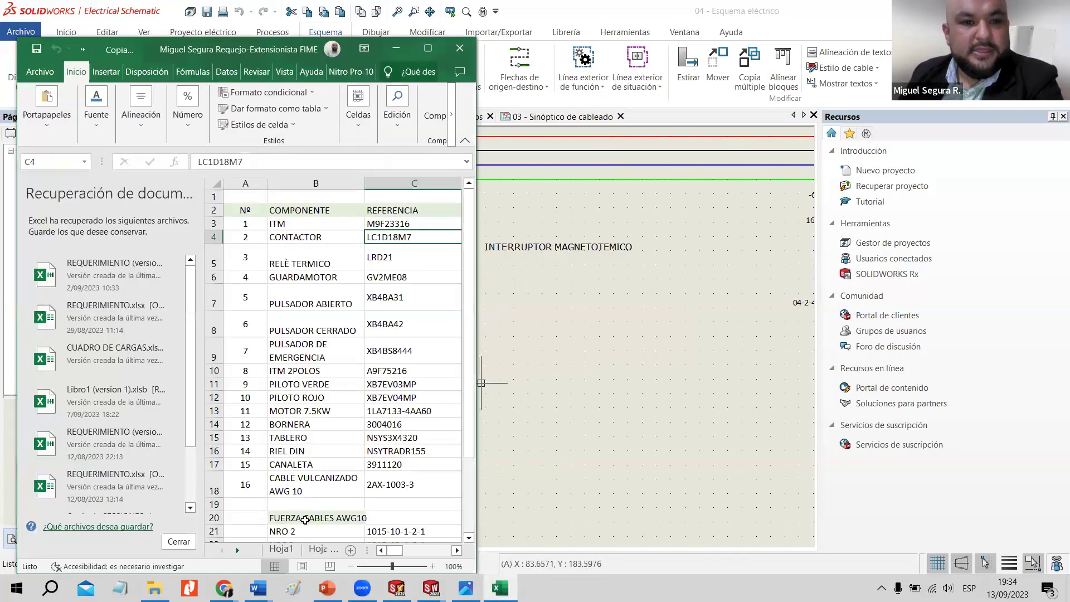
{"action": "left_click", "coordinate": [178, 541]}
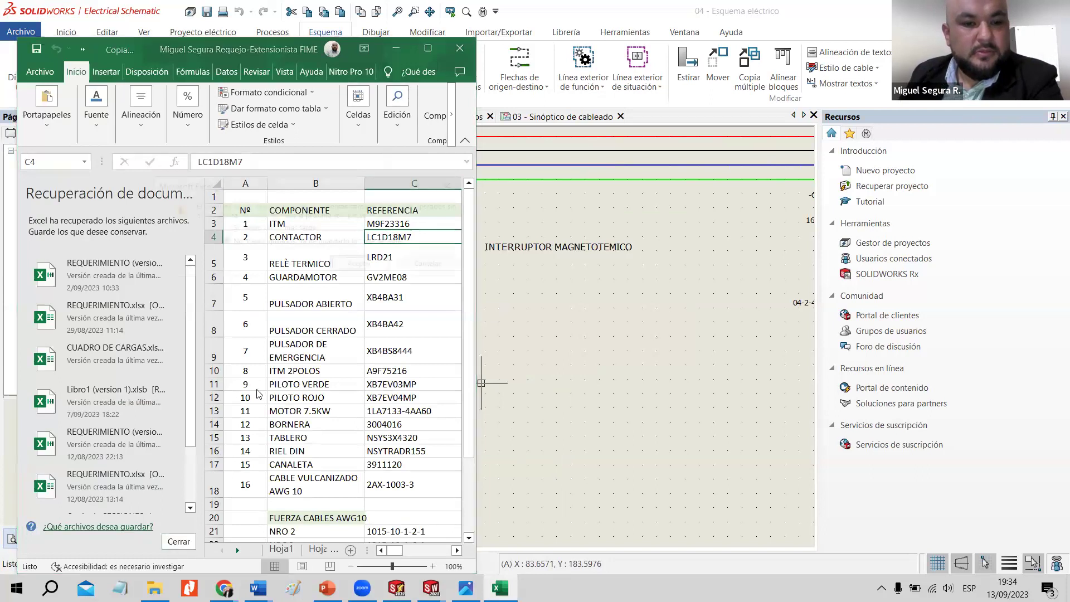
{"action": "left_click", "coordinate": [361, 267]}
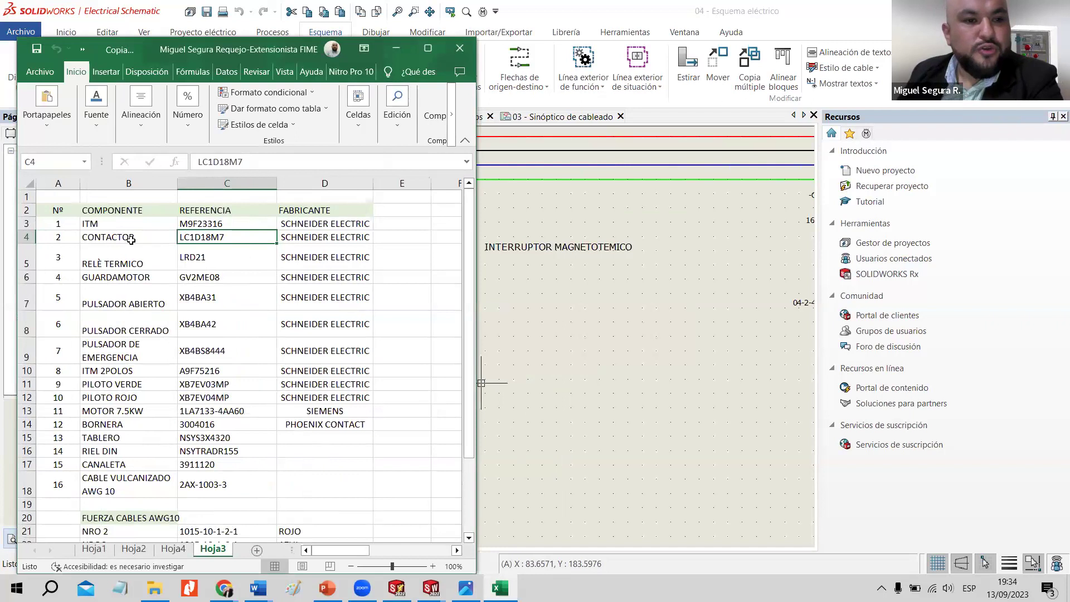
Look up the contactor's reference in the component list, select its text, and return to the electrical schematic.
{"action": "left_click", "coordinate": [139, 237]}
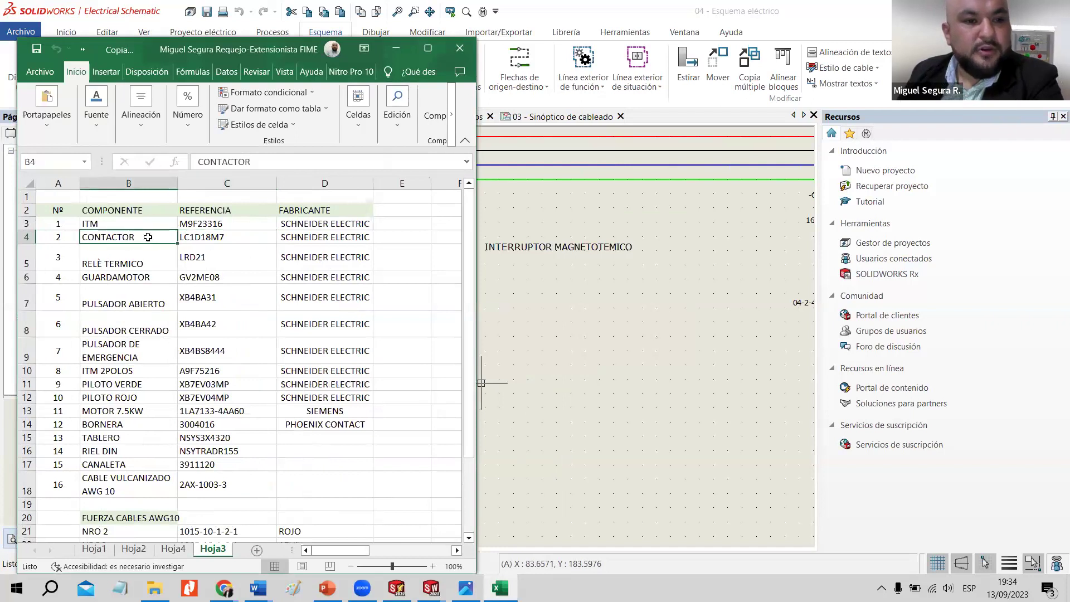
{"action": "left_click", "coordinate": [202, 237]}
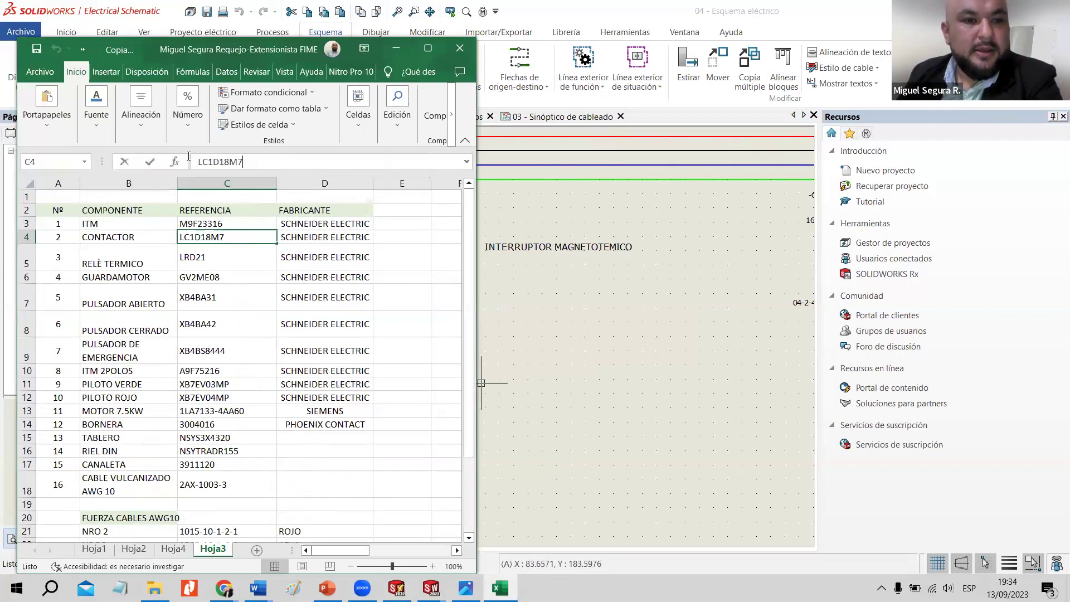
{"action": "left_click_drag", "start_coordinate": [189, 161], "coordinate": [253, 161]}
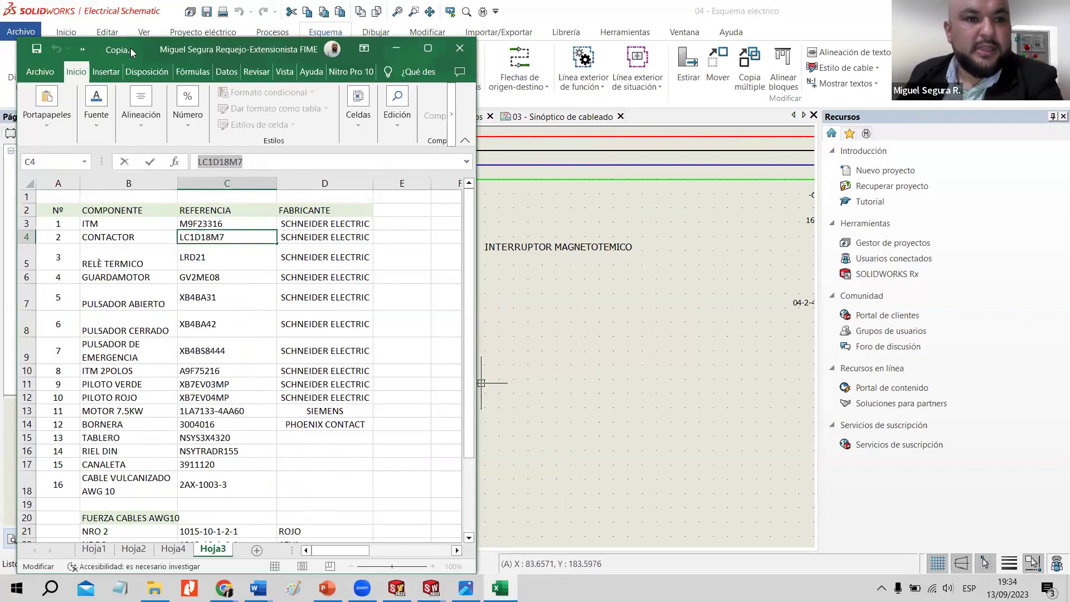
{"action": "left_click", "coordinate": [396, 48]}
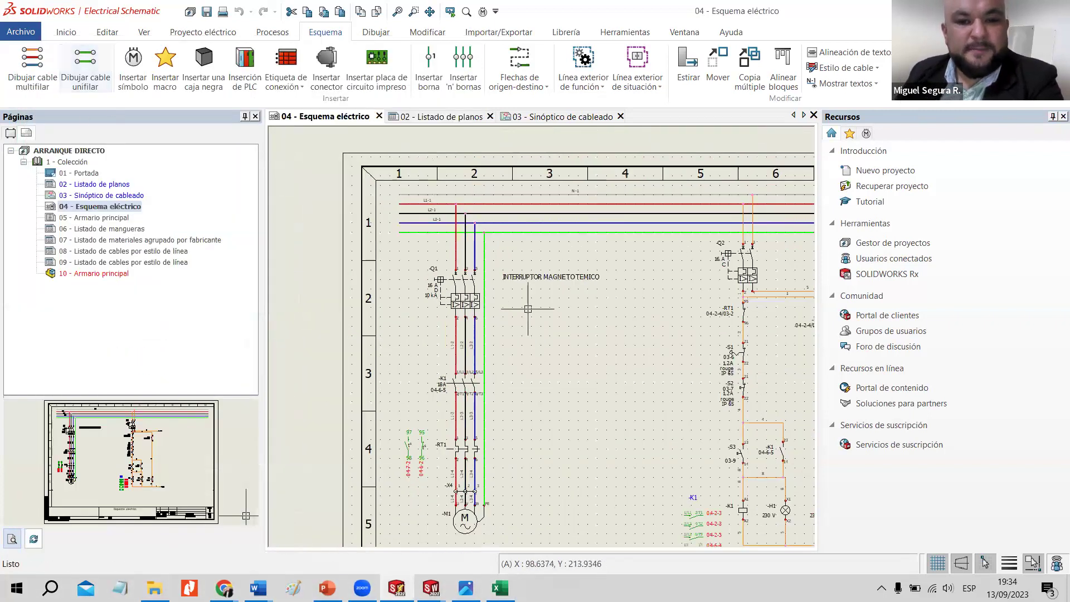
Start a multi-wire cable with Fase 2, Fase 3 and Protección enabled alongside Neutro and Fase 1.
{"action": "scroll", "coordinate": [492, 360], "scroll_direction": "down", "scroll_amount": 1}
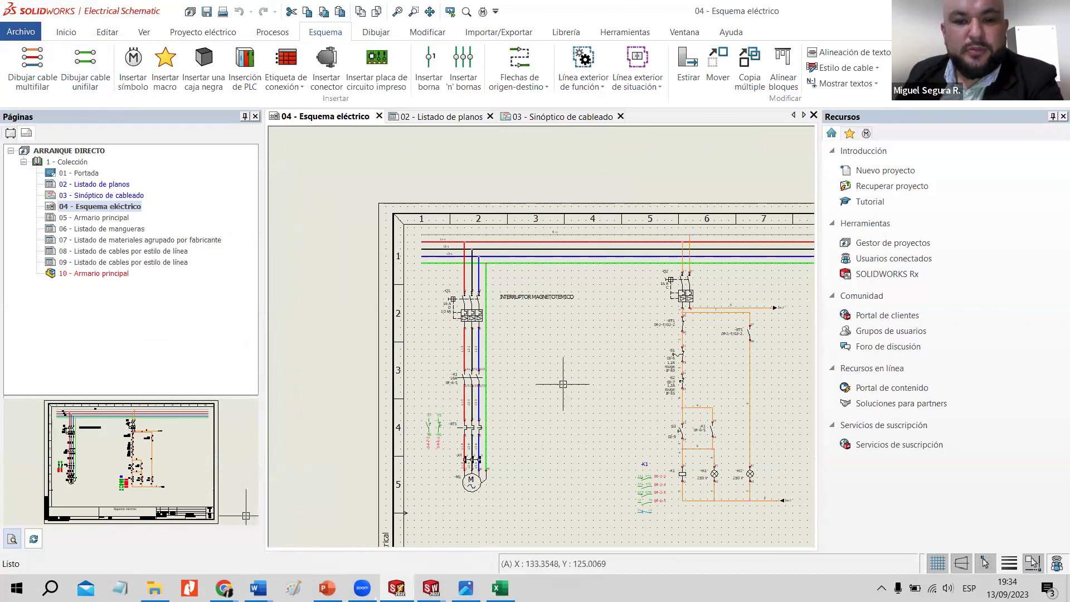
{"action": "scroll", "coordinate": [577, 368], "scroll_direction": "down", "scroll_amount": 3}
{"action": "scroll", "coordinate": [730, 360], "scroll_direction": "up", "scroll_amount": 3}
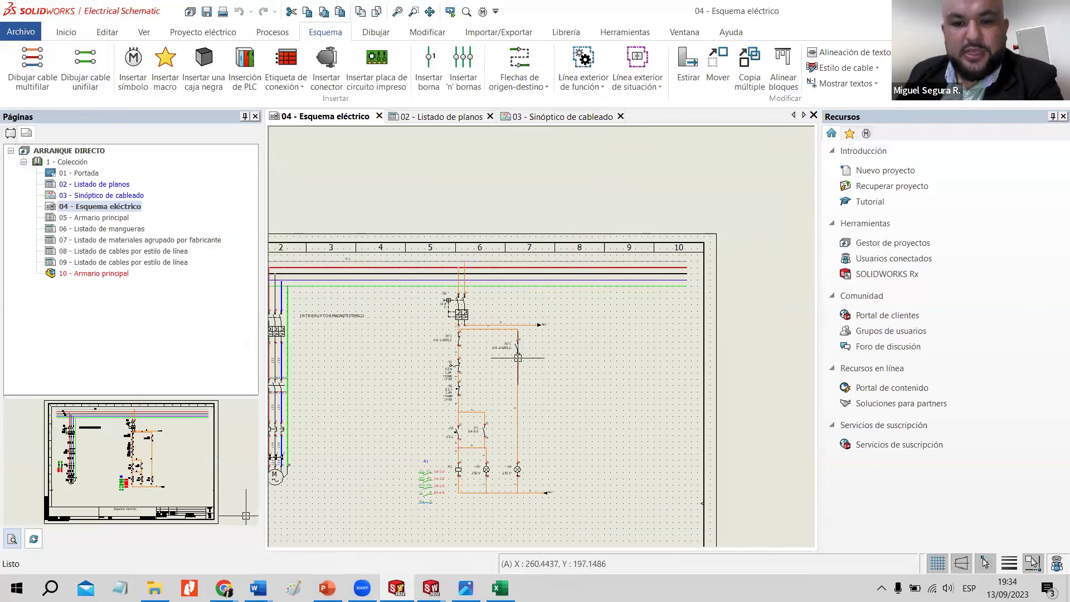
{"action": "scroll", "coordinate": [532, 355], "scroll_direction": "up", "scroll_amount": 1}
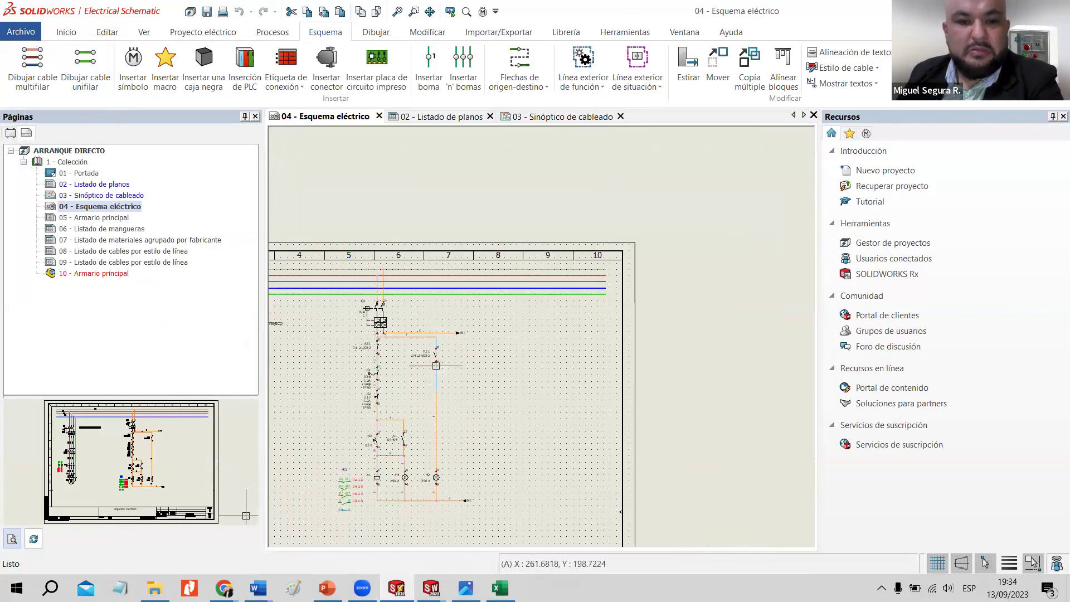
{"action": "scroll", "coordinate": [623, 315], "scroll_direction": "up", "scroll_amount": 3}
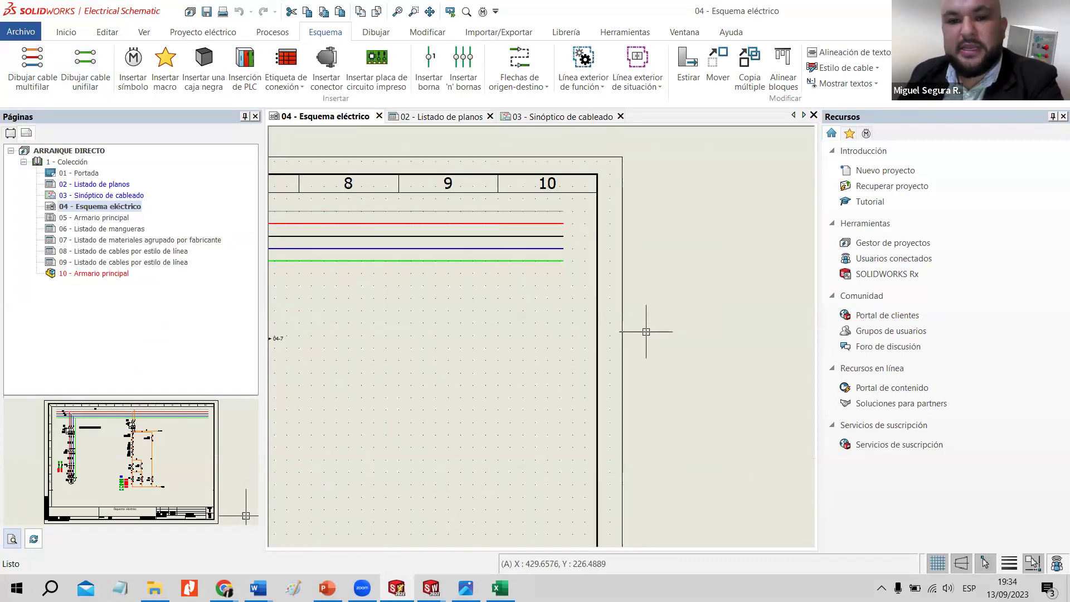
{"action": "left_click", "coordinate": [26, 76]}
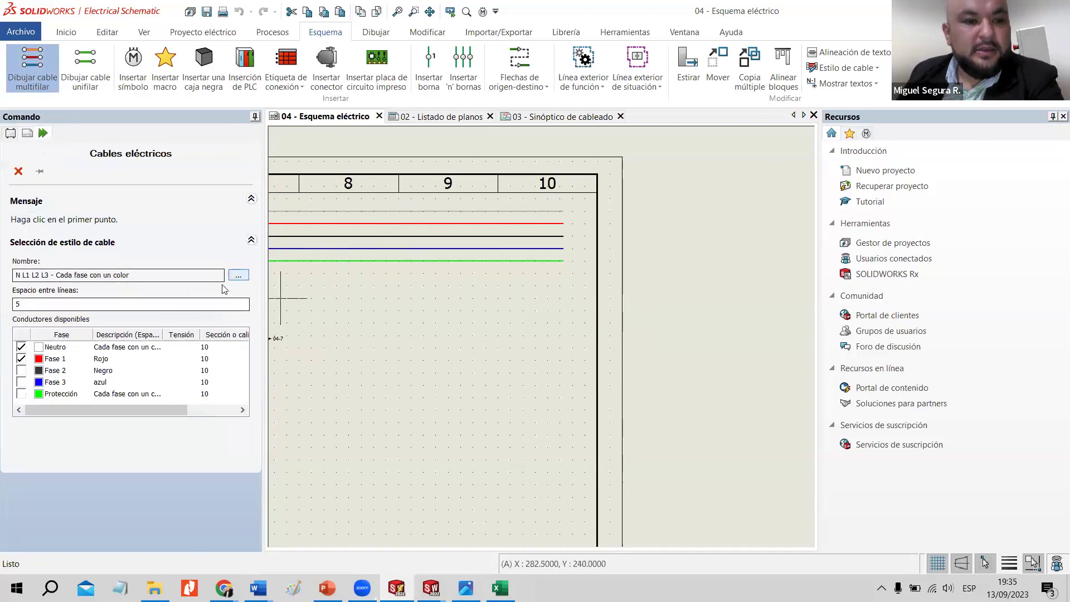
{"action": "left_click", "coordinate": [21, 370]}
{"action": "left_click", "coordinate": [21, 382]}
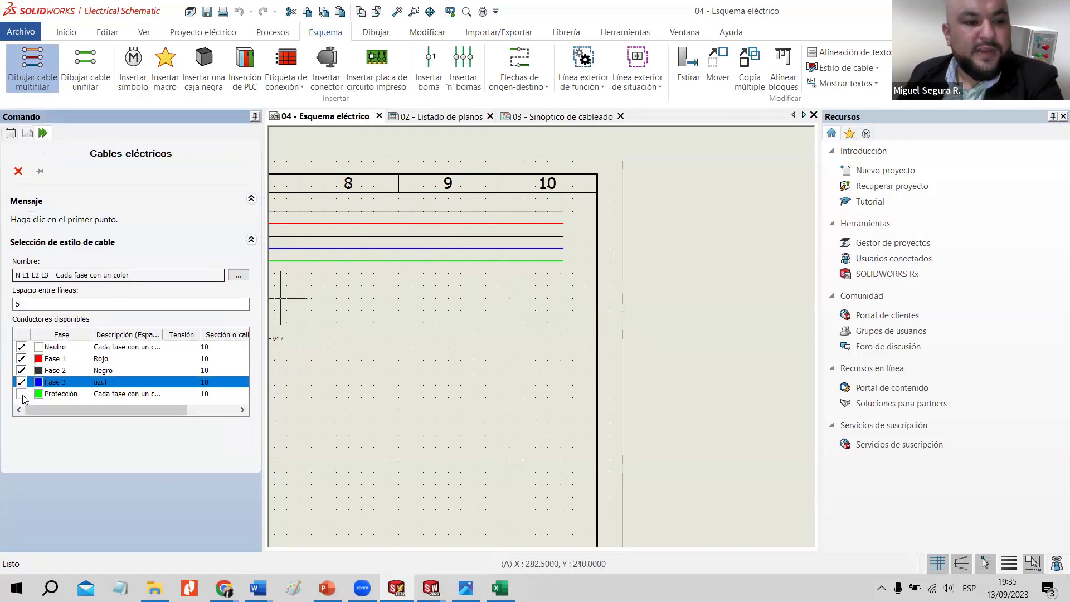
{"action": "left_click", "coordinate": [21, 393]}
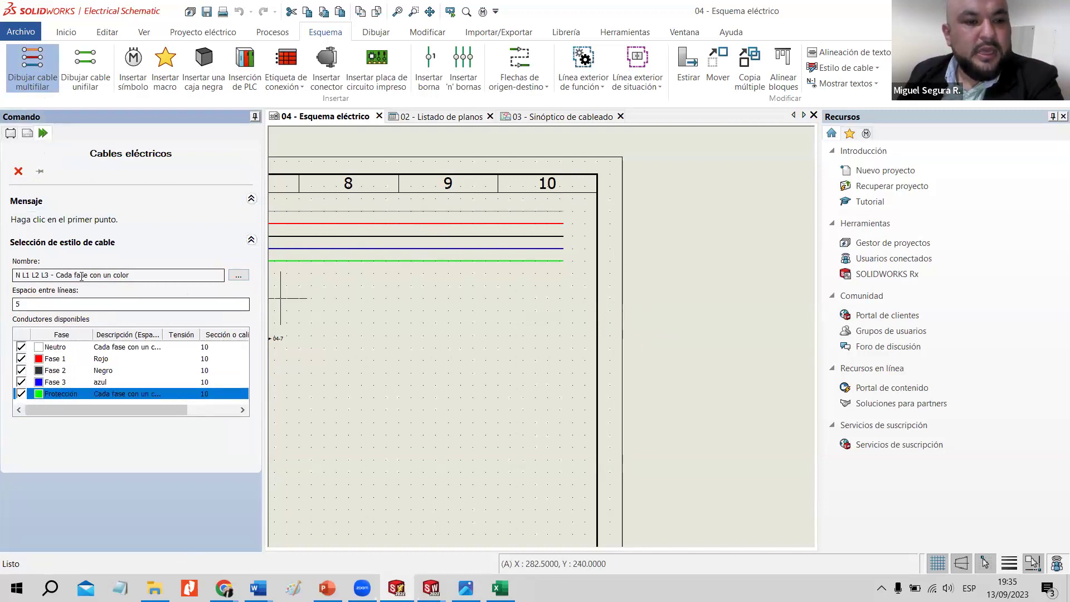
Open the properties of the N L1 L2 L3 cable style from the project's cable style manager.
{"action": "left_click", "coordinate": [238, 276]}
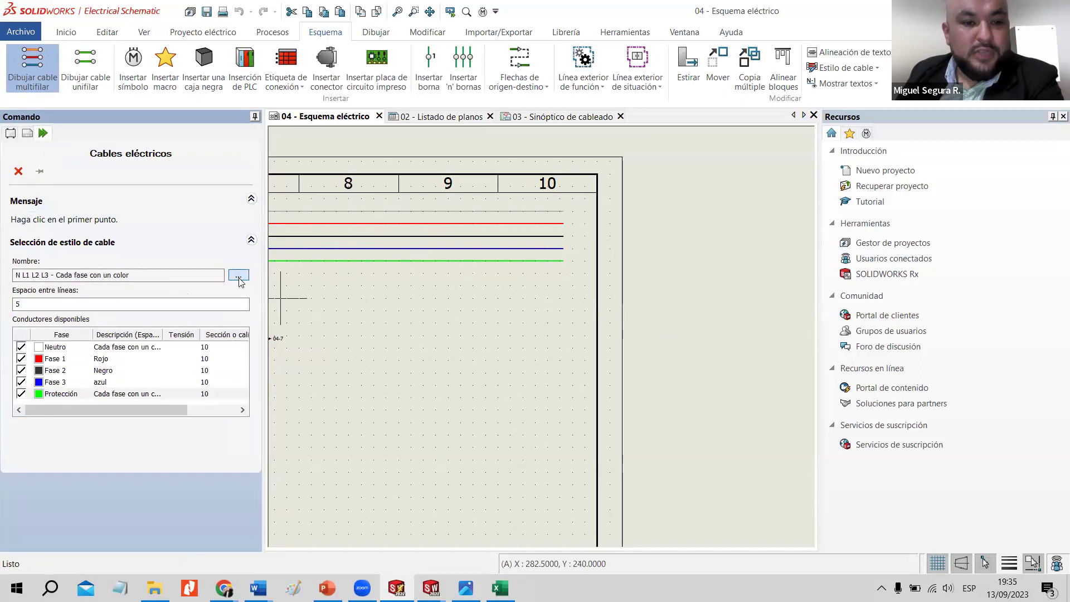
{"action": "left_click", "coordinate": [404, 407]}
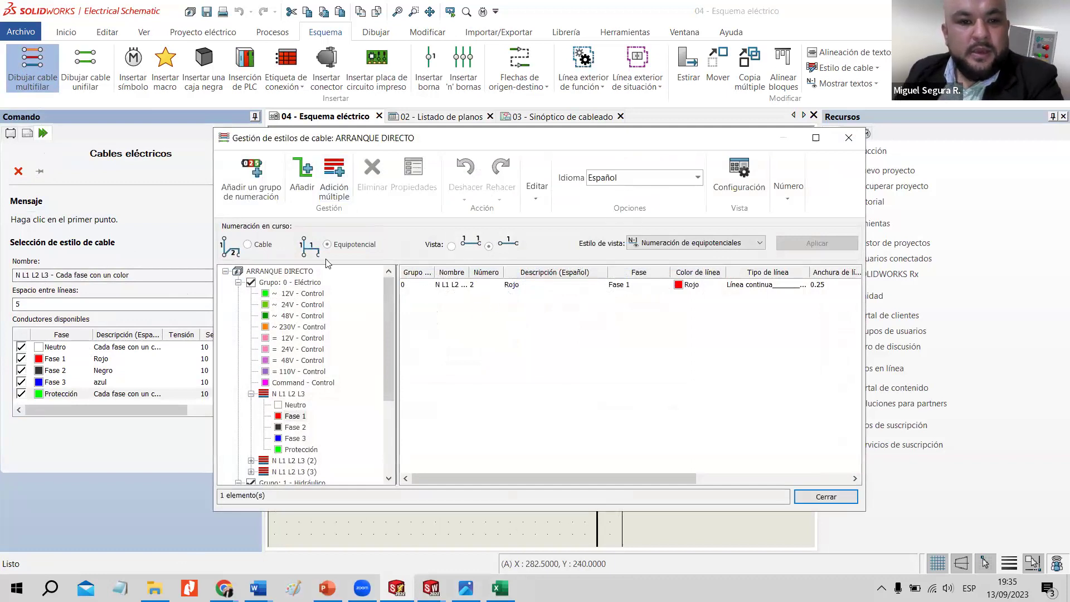
{"action": "left_click", "coordinate": [450, 285]}
{"action": "left_click", "coordinate": [280, 394]}
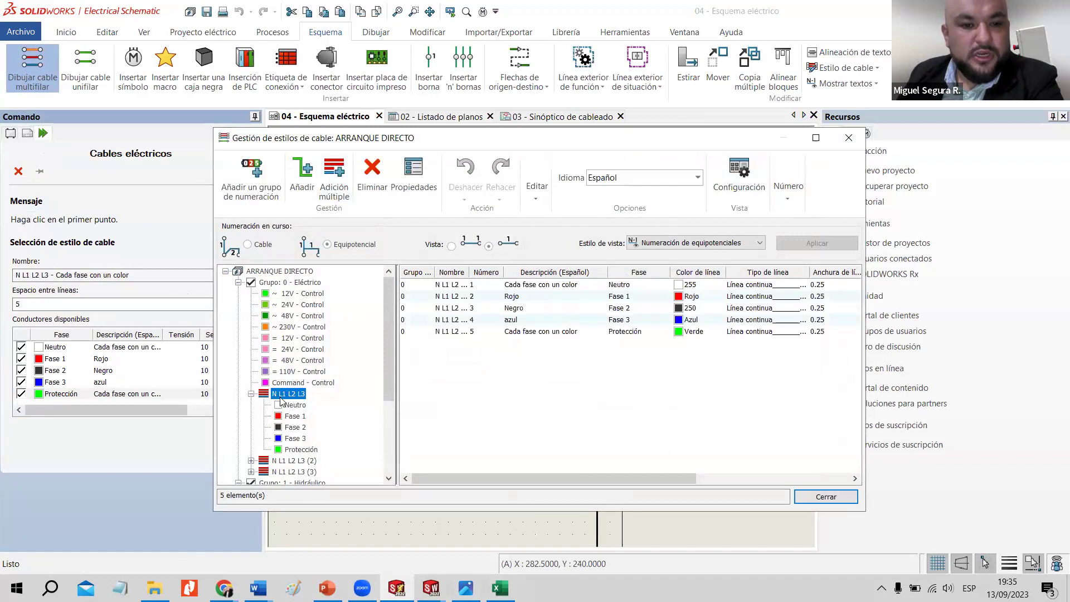
{"action": "left_click", "coordinate": [420, 173]}
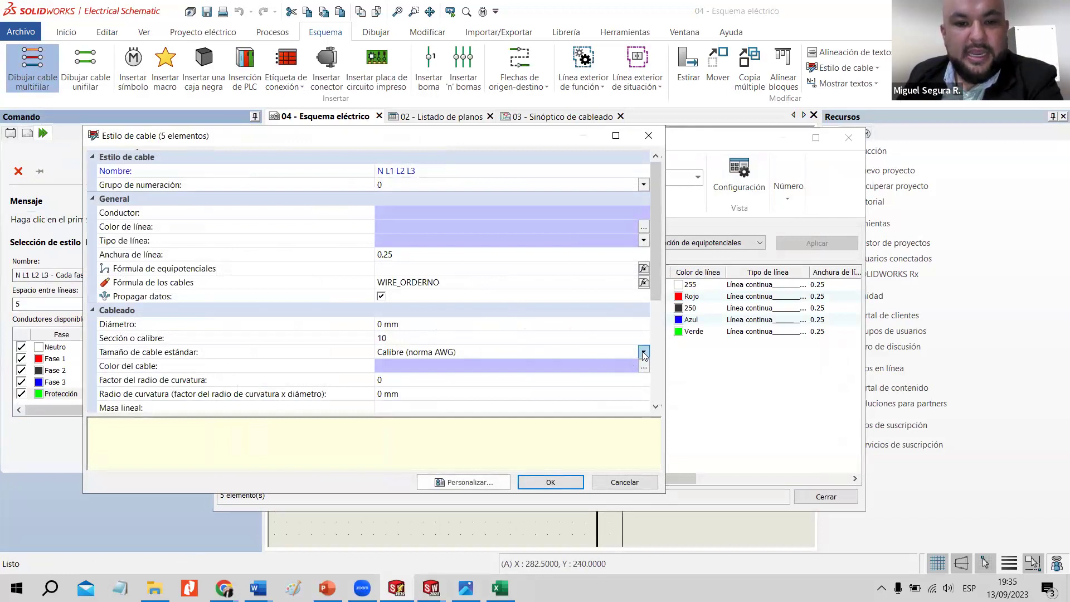
Examine the cable style's wiring data, including its gauge, standard wire size options, cable colour choices and technical fields.
{"action": "left_click", "coordinate": [643, 353]}
{"action": "left_click", "coordinate": [643, 354]}
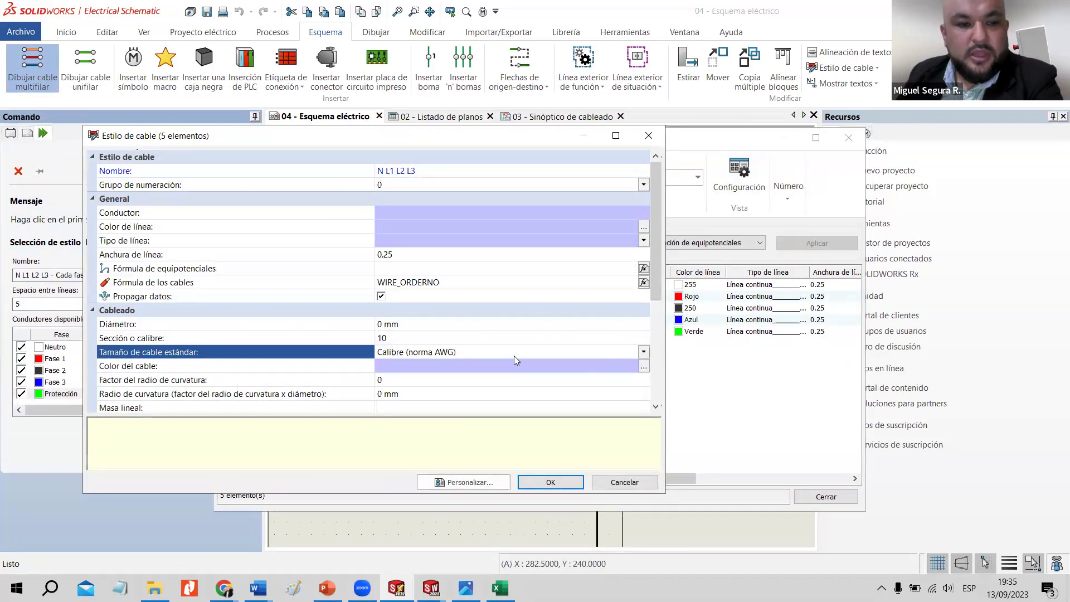
{"action": "left_click", "coordinate": [401, 337]}
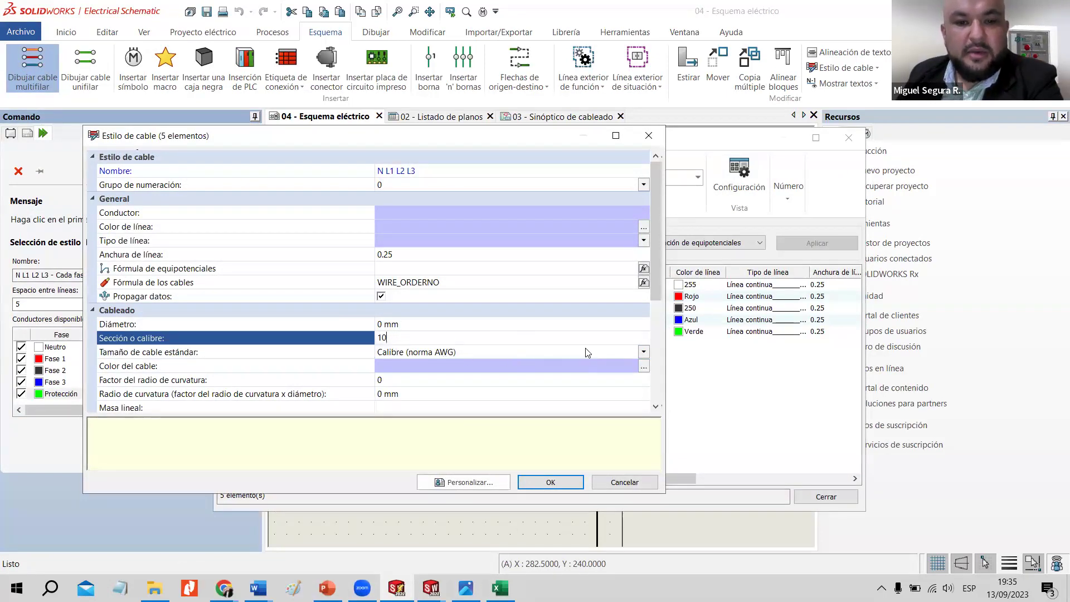
{"action": "left_click", "coordinate": [644, 367]}
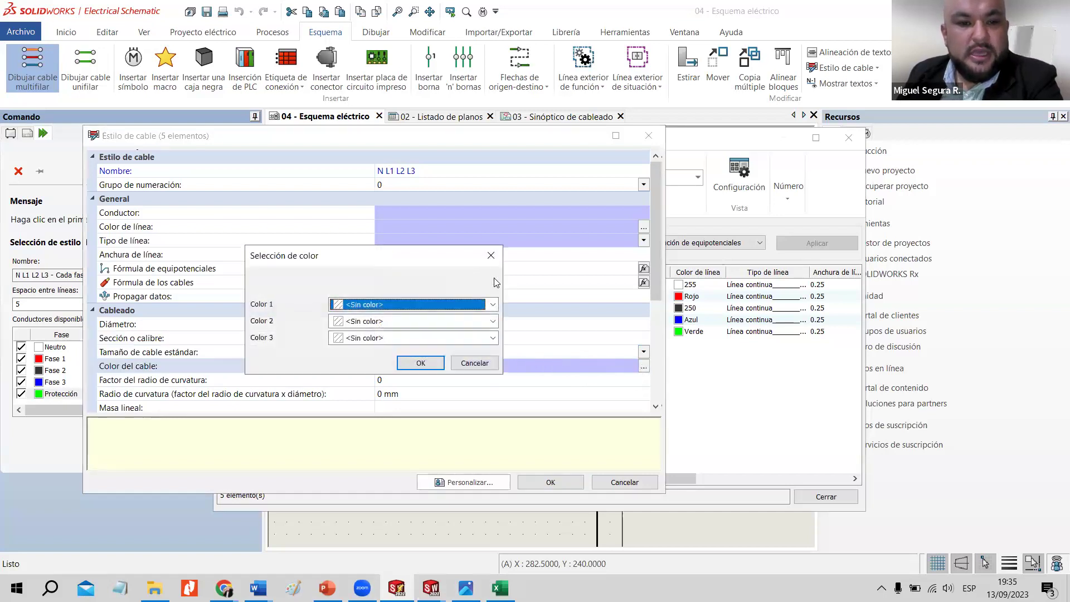
{"action": "left_click", "coordinate": [496, 260]}
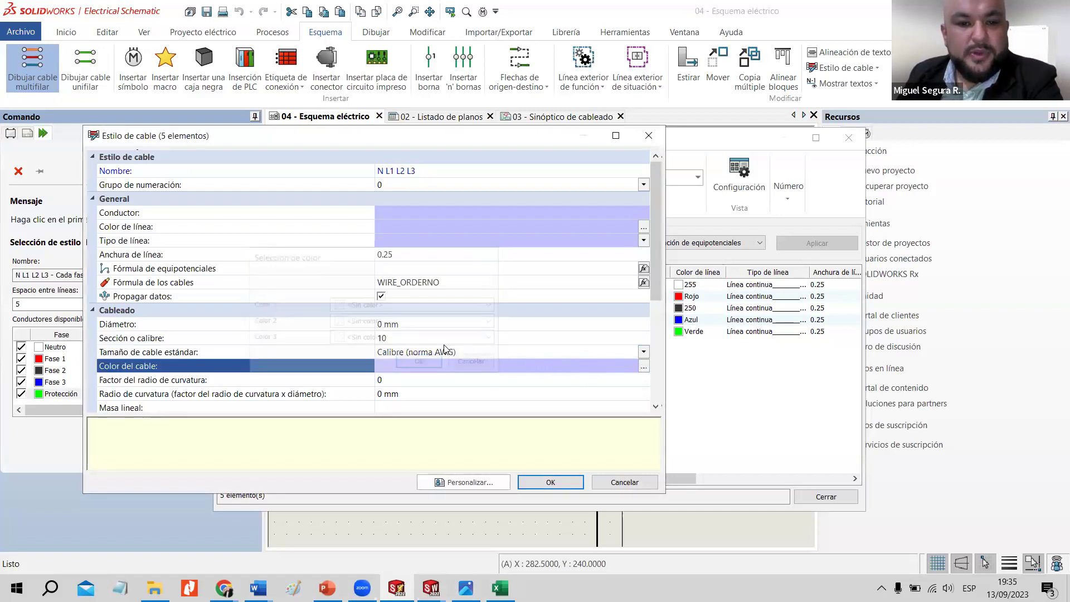
{"action": "left_click", "coordinate": [643, 352]}
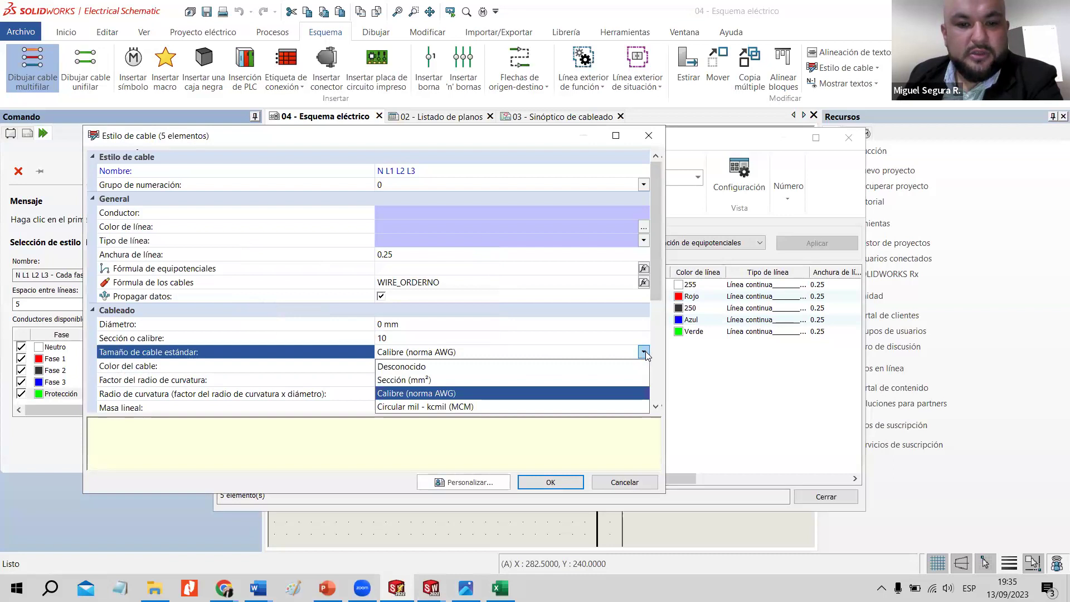
{"action": "left_click", "coordinate": [295, 341]}
{"action": "scroll", "coordinate": [439, 361], "scroll_direction": "down", "scroll_amount": 4}
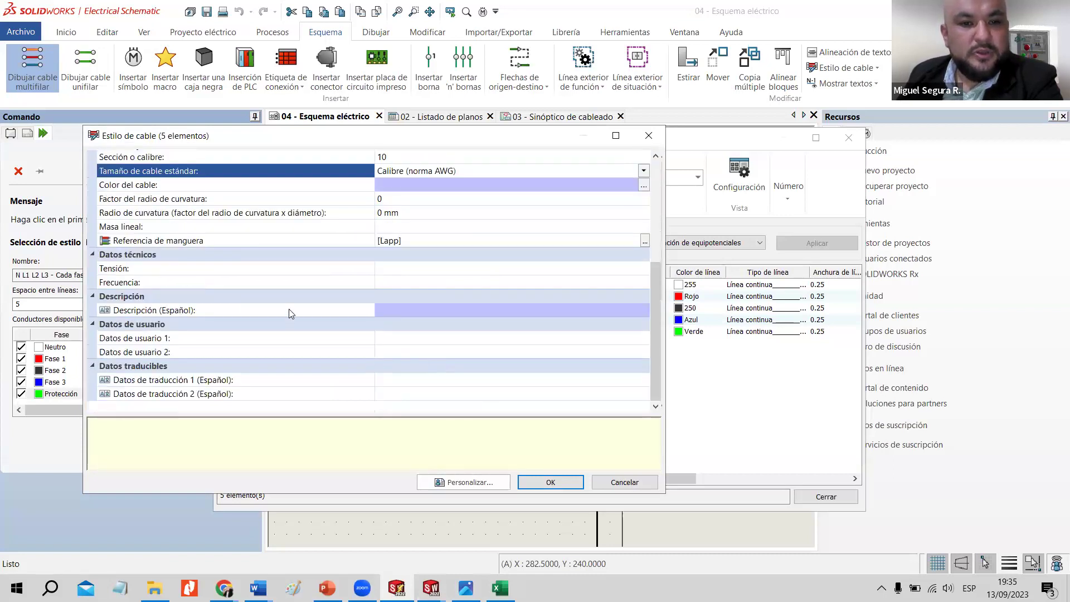
{"action": "scroll", "coordinate": [289, 309], "scroll_direction": "up", "scroll_amount": 1}
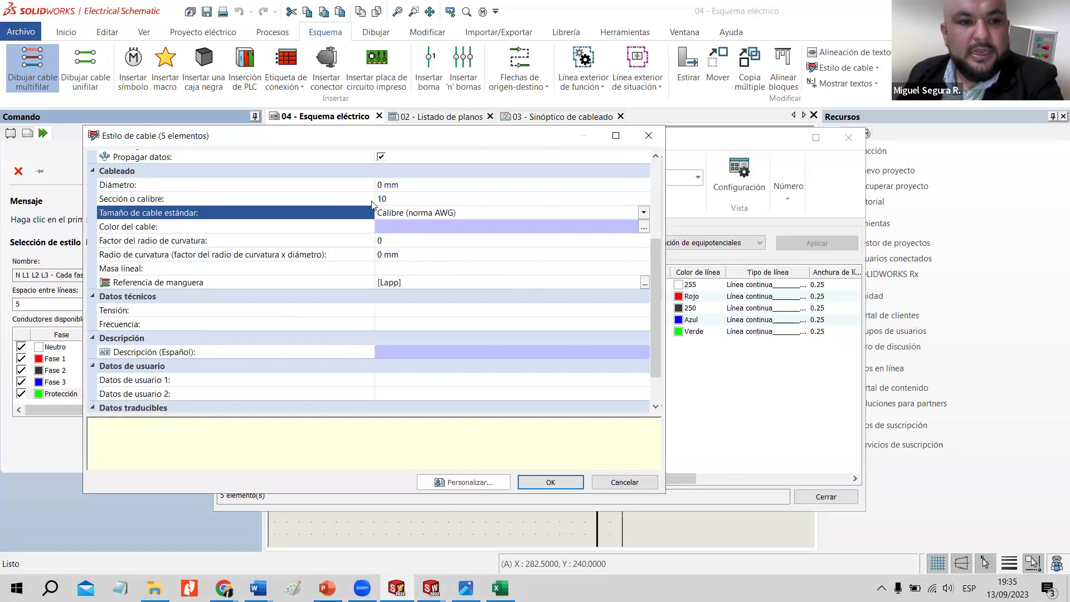
Browse the hose references available for the cable style, and close the list, style properties and style manager without choosing one.
{"action": "left_click", "coordinate": [644, 284]}
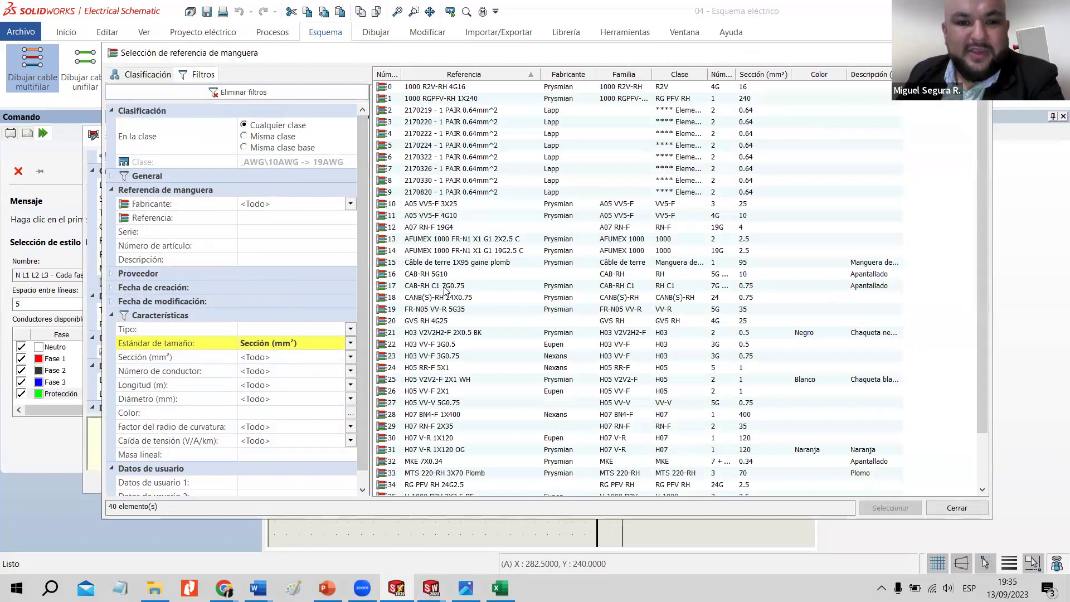
{"action": "scroll", "coordinate": [446, 312], "scroll_direction": "down", "scroll_amount": 2}
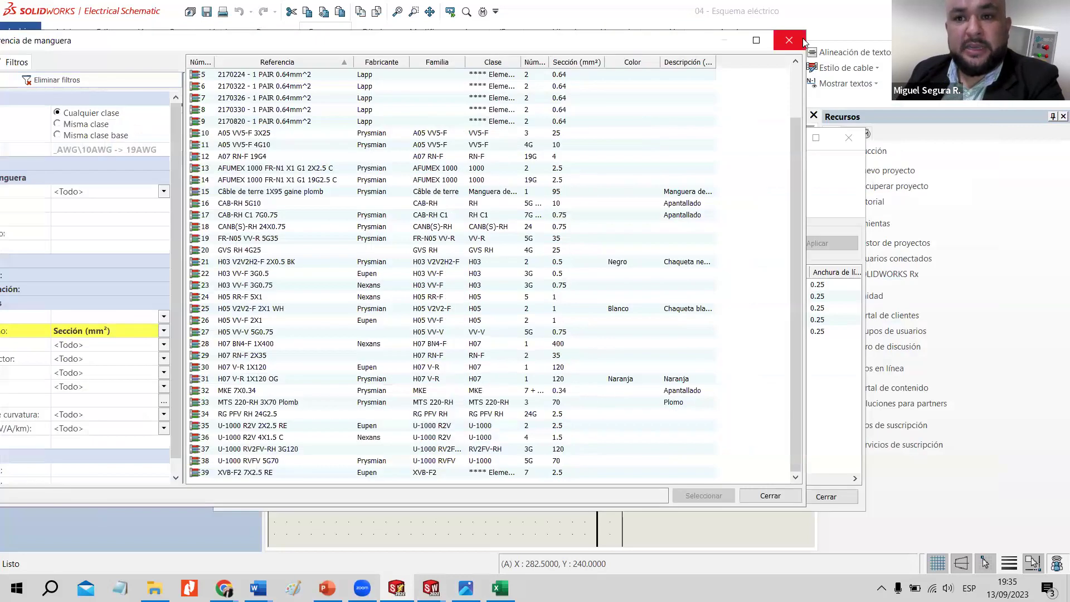
{"action": "left_click", "coordinate": [788, 35]}
{"action": "left_click", "coordinate": [724, 172]}
{"action": "left_click", "coordinate": [649, 136]}
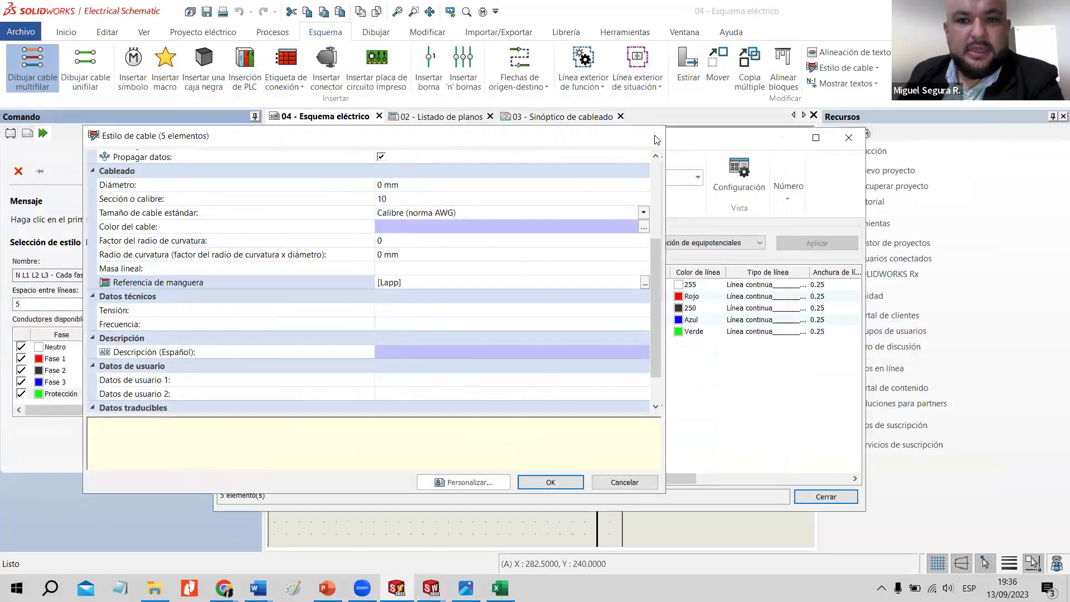
{"action": "left_click", "coordinate": [846, 138]}
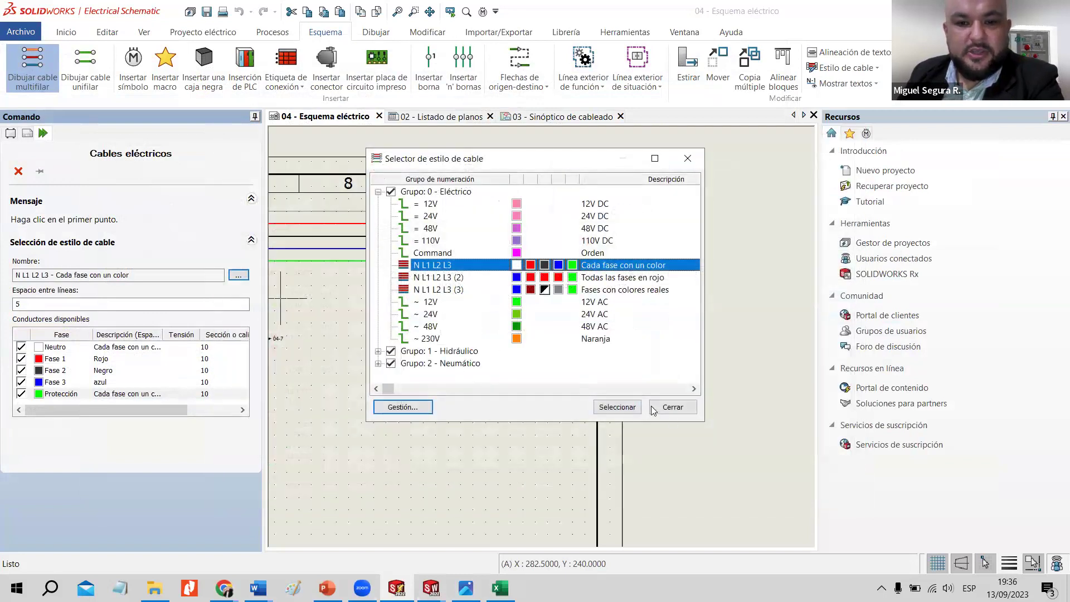
Leave the cable style selector and draw the five-wire cable as a U-shaped run below the main lines, turning back at column 10.
{"action": "left_click", "coordinate": [672, 408]}
{"action": "left_click", "coordinate": [395, 316]}
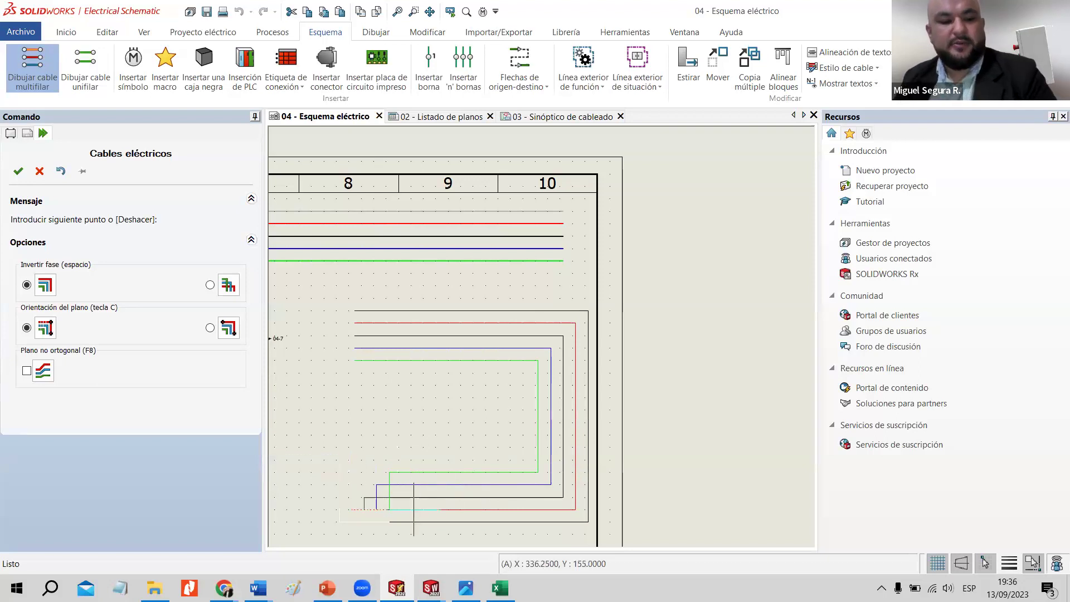
{"action": "right_click", "coordinate": [413, 510]}
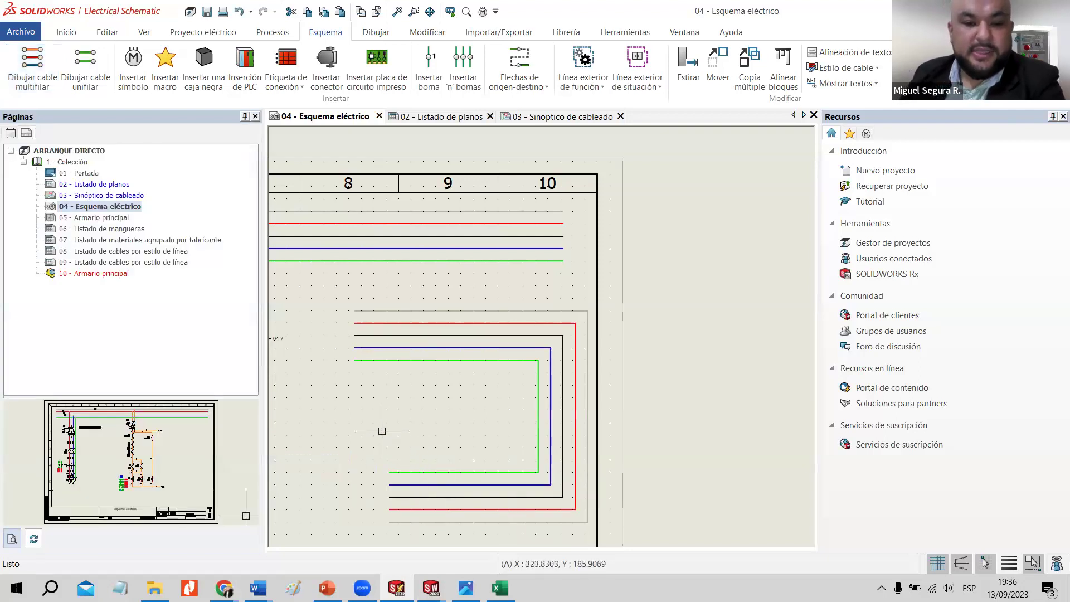
Delete the lower horizontal segment of each of the five wires in the U-shaped cable run.
{"action": "left_click", "coordinate": [514, 520]}
{"action": "left_click", "coordinate": [510, 473]}
{"action": "key", "text": "Delete"}
{"action": "left_click", "coordinate": [515, 484]}
{"action": "key", "text": "Delete"}
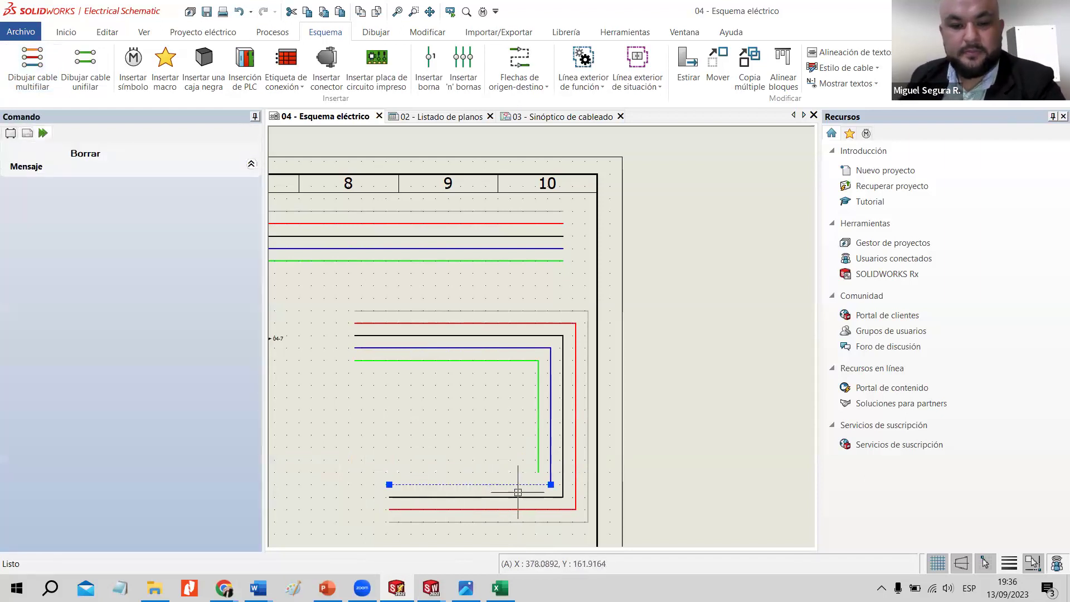
{"action": "left_click", "coordinate": [526, 497]}
{"action": "key", "text": "Delete"}
{"action": "left_click", "coordinate": [533, 509]}
{"action": "key", "text": "Delete"}
{"action": "left_click", "coordinate": [534, 522]}
{"action": "key", "text": "Delete"}
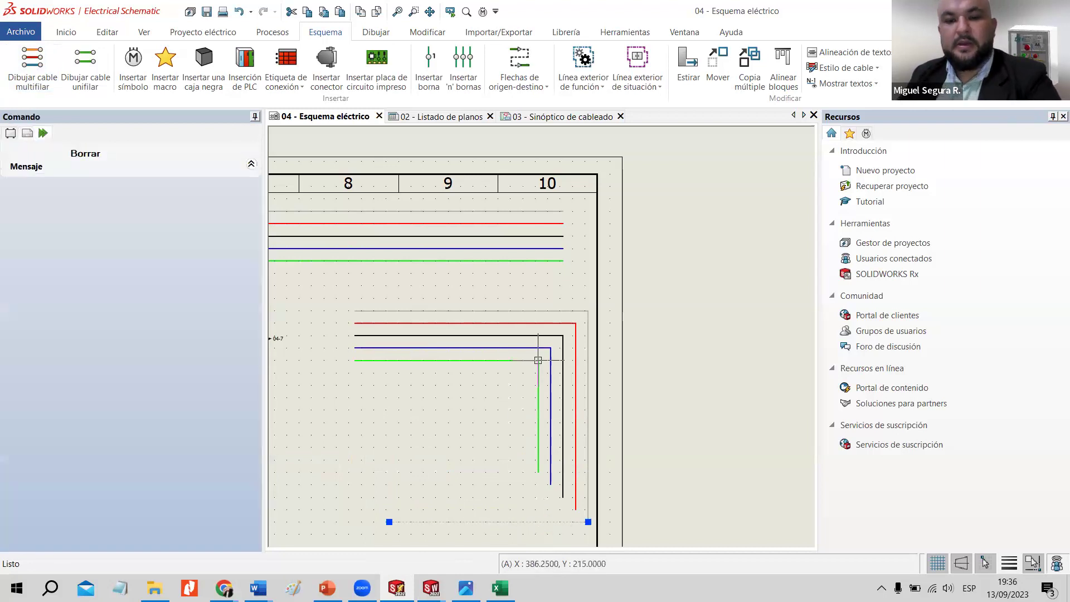
Examine the main supply lines and the motor branch of circuit breaker Q1 in the electrical schematic.
{"action": "scroll", "coordinate": [538, 360], "scroll_direction": "down", "scroll_amount": 5}
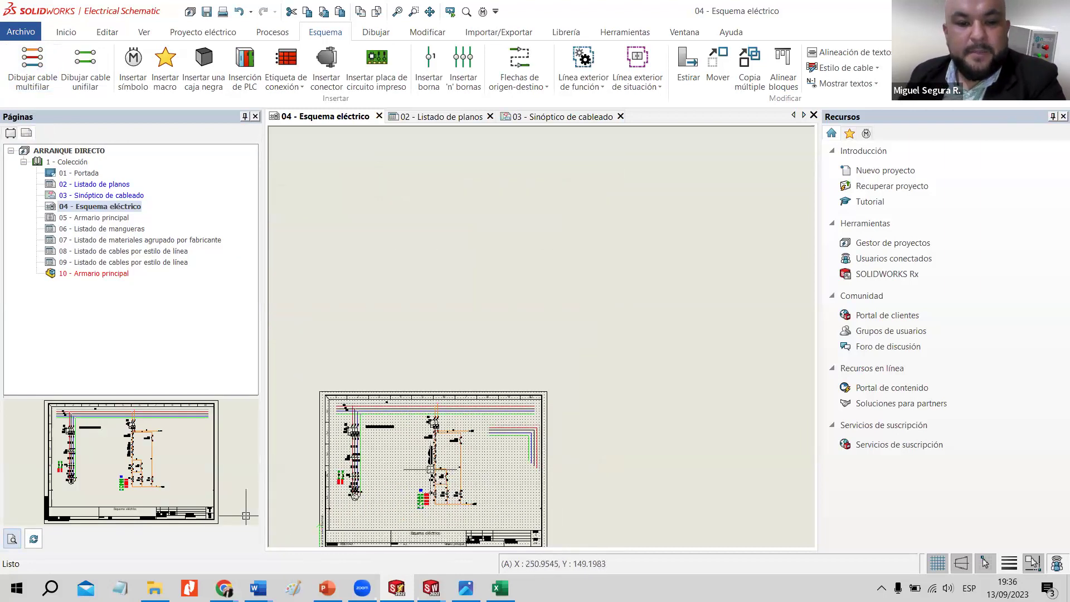
{"action": "scroll", "coordinate": [359, 432], "scroll_direction": "up", "scroll_amount": 5}
{"action": "left_click", "coordinate": [513, 354]}
{"action": "left_click_drag", "start_coordinate": [512, 354], "coordinate": [378, 435]}
{"action": "scroll", "coordinate": [357, 325], "scroll_direction": "down", "scroll_amount": 2}
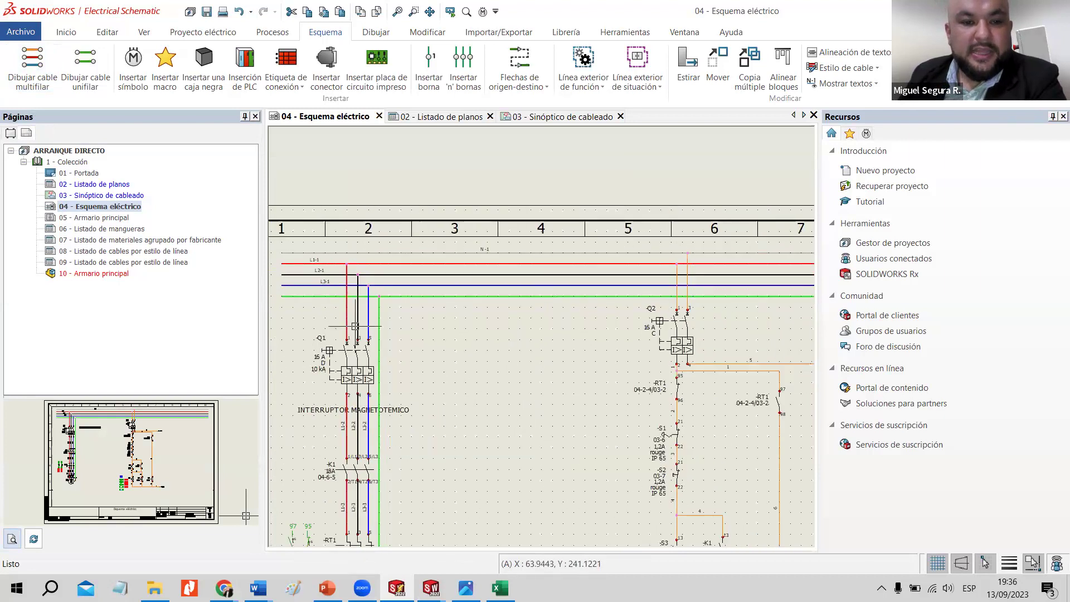
{"action": "scroll", "coordinate": [317, 256], "scroll_direction": "up", "scroll_amount": 2}
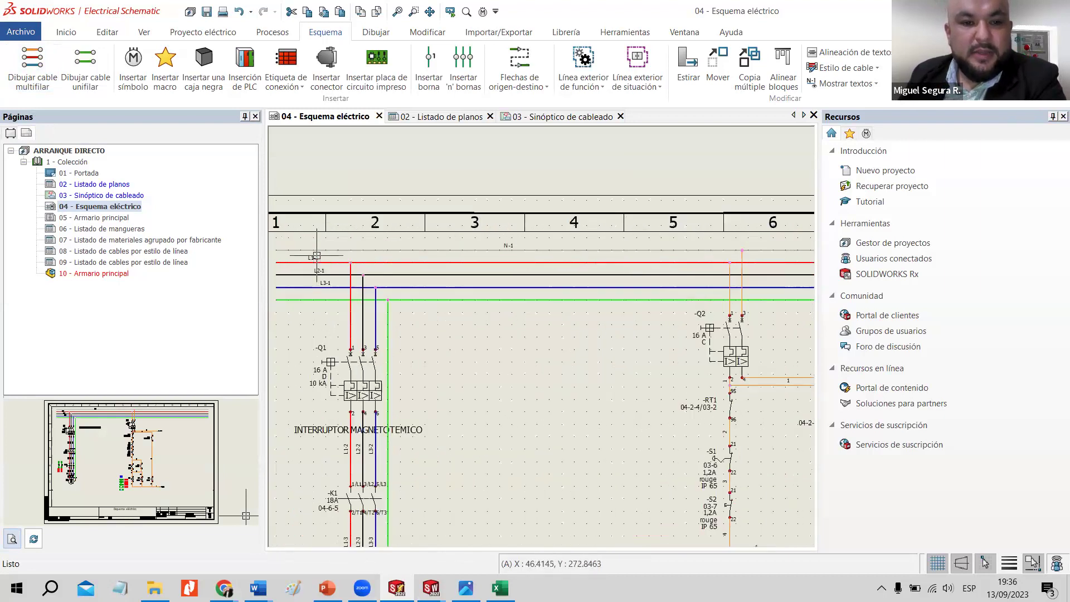
{"action": "scroll", "coordinate": [316, 255], "scroll_direction": "up", "scroll_amount": 2}
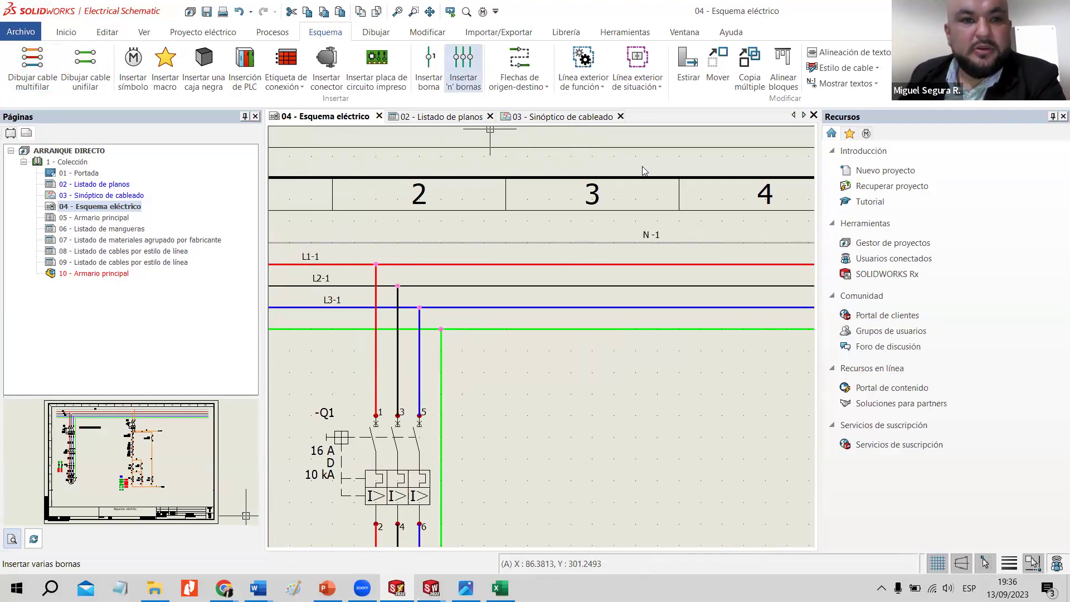
Start inserting a symbol and choose the three-pole Disyuntor magneto-térmico from the Disyuntores class.
{"action": "left_click", "coordinate": [206, 33]}
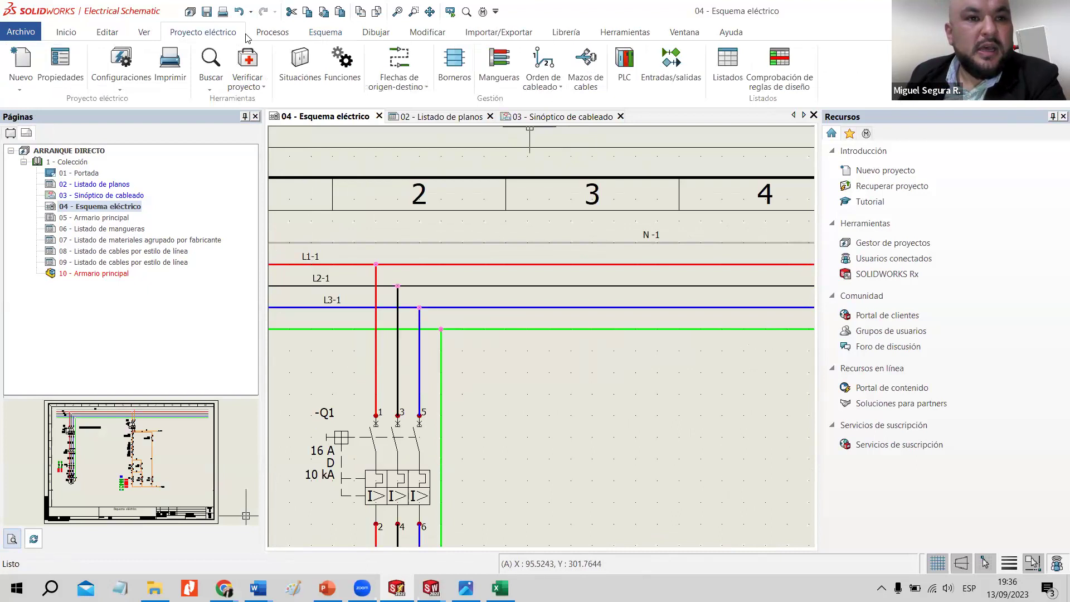
{"action": "left_click", "coordinate": [276, 34]}
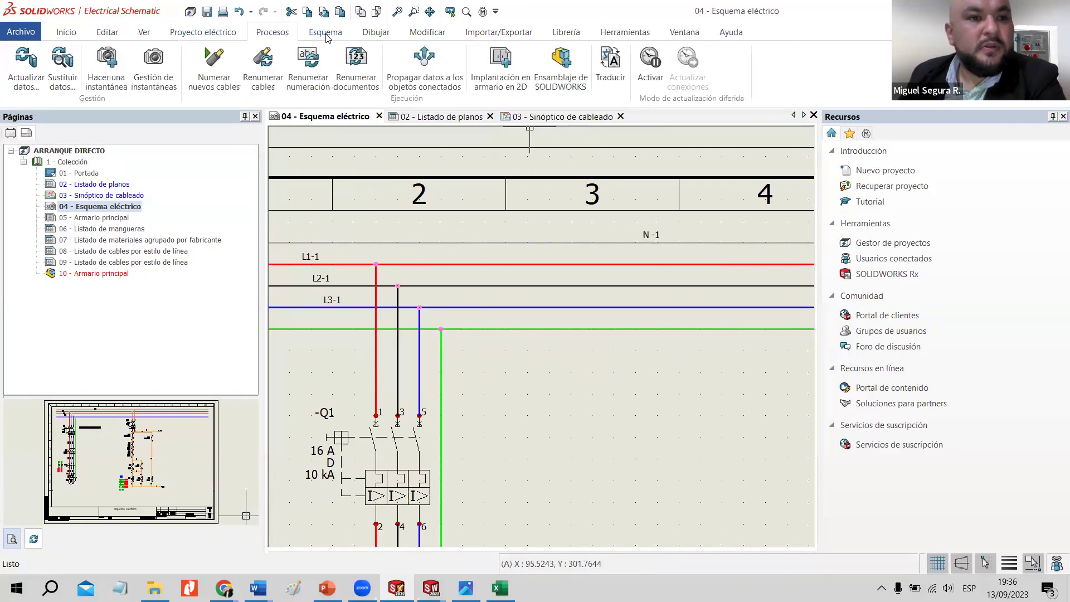
{"action": "left_click", "coordinate": [327, 34]}
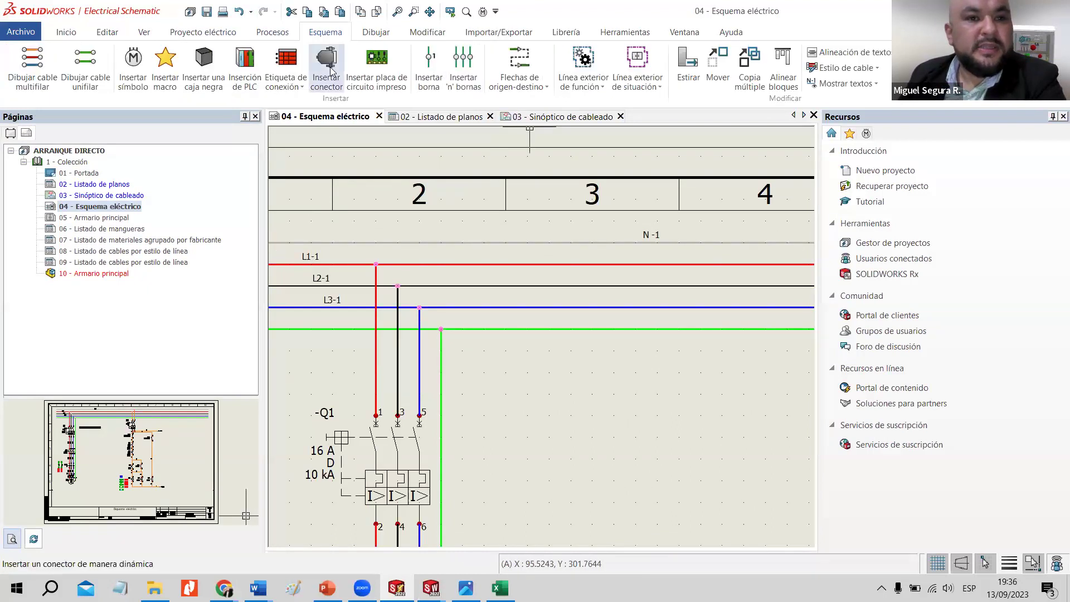
{"action": "left_click", "coordinate": [134, 70]}
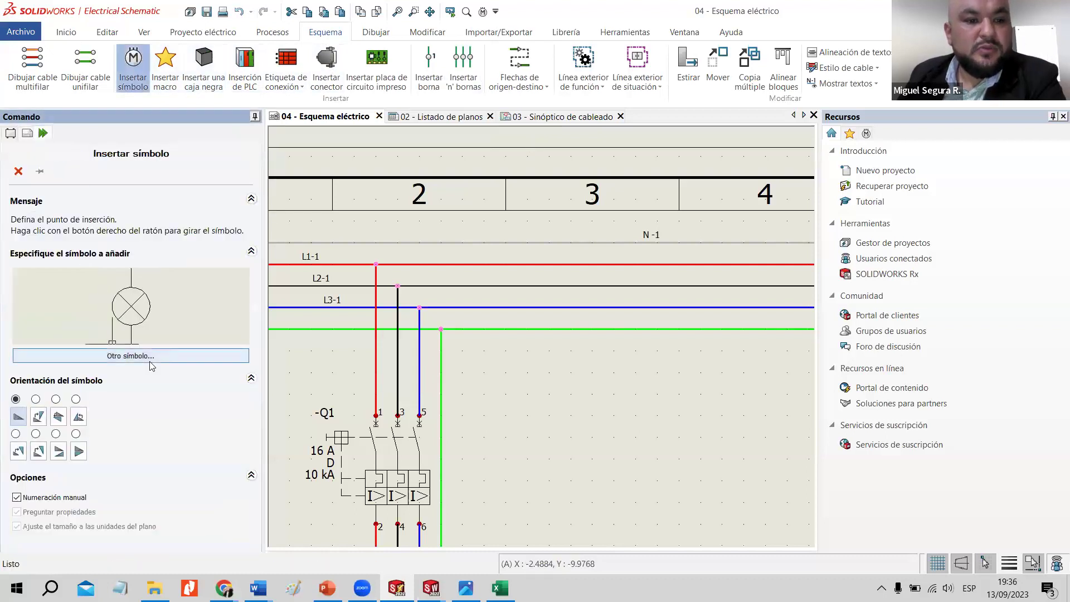
{"action": "left_click", "coordinate": [151, 355]}
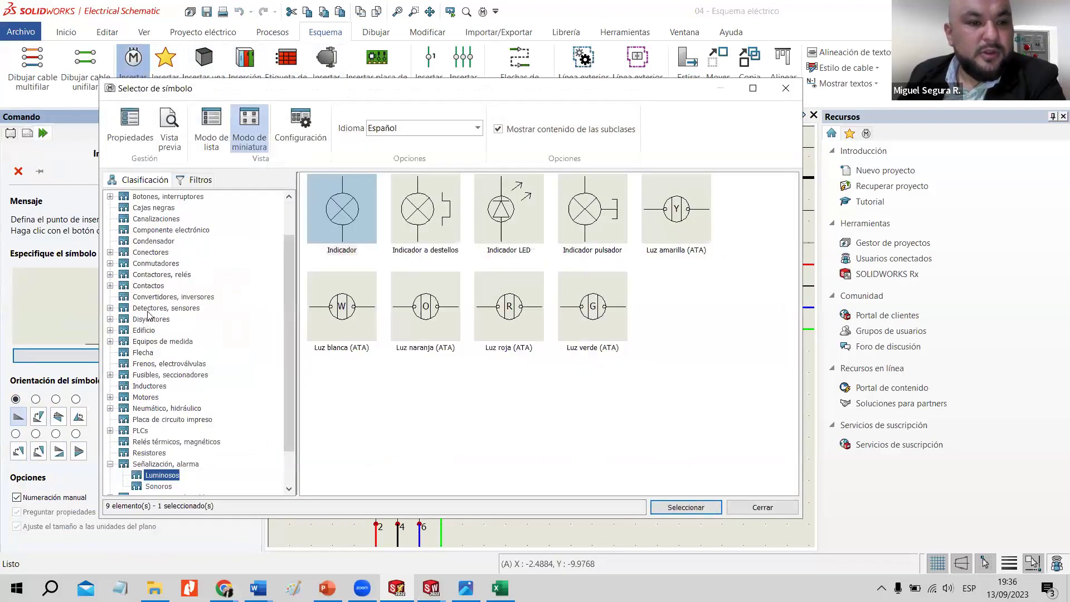
{"action": "left_click", "coordinate": [148, 320]}
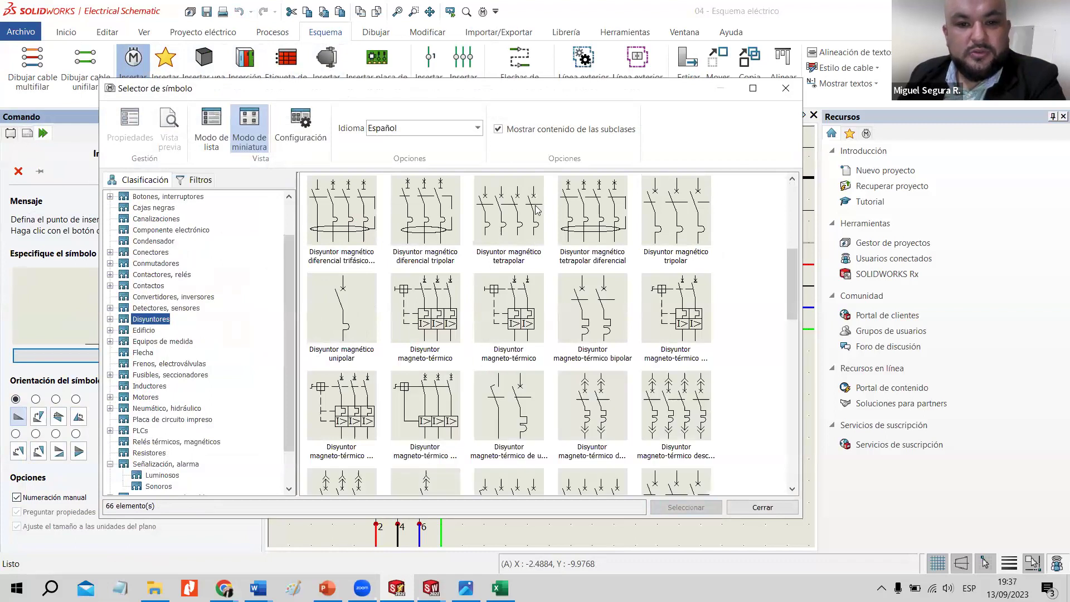
{"action": "left_click", "coordinate": [446, 315]}
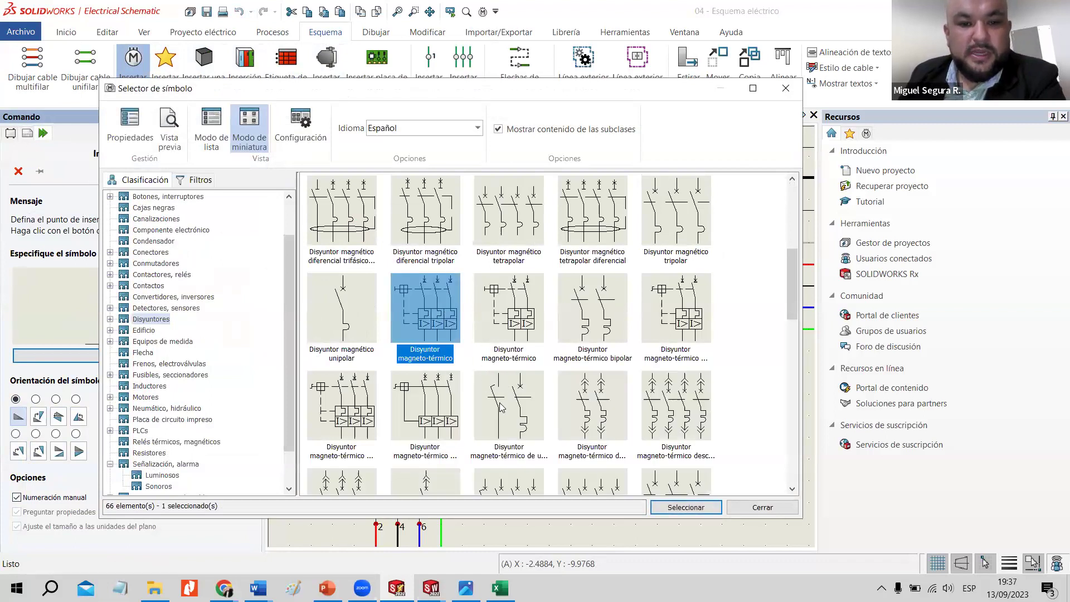
{"action": "left_click", "coordinate": [686, 507]}
Place the three-pole circuit breaker symbol in column 3, beside circuit breaker Q1 and below the main lines.
{"action": "scroll", "coordinate": [540, 411], "scroll_direction": "up", "scroll_amount": 2}
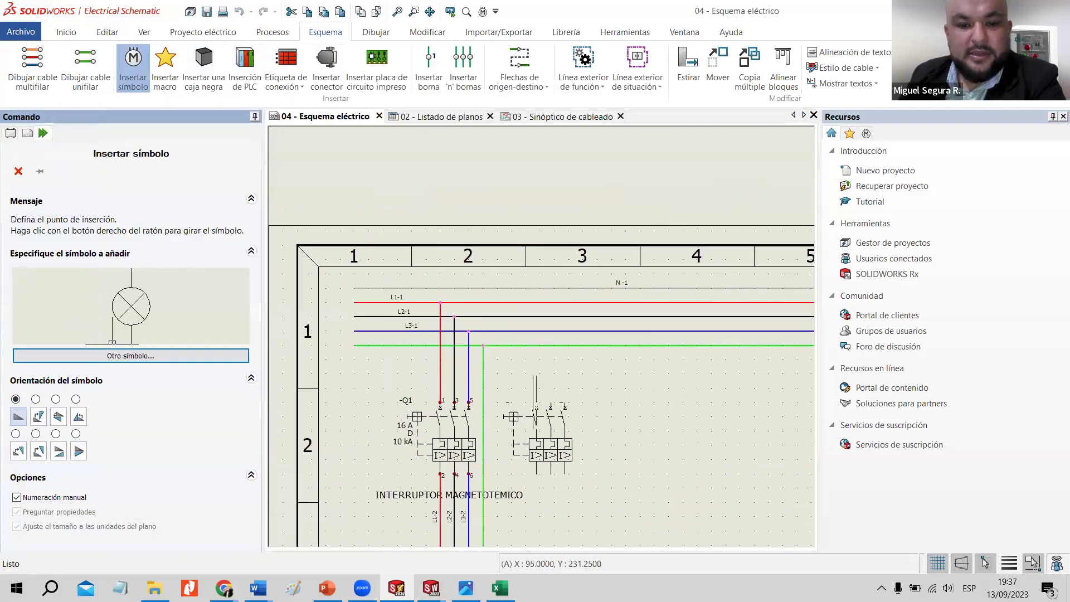
{"action": "scroll", "coordinate": [613, 367], "scroll_direction": "down", "scroll_amount": 2}
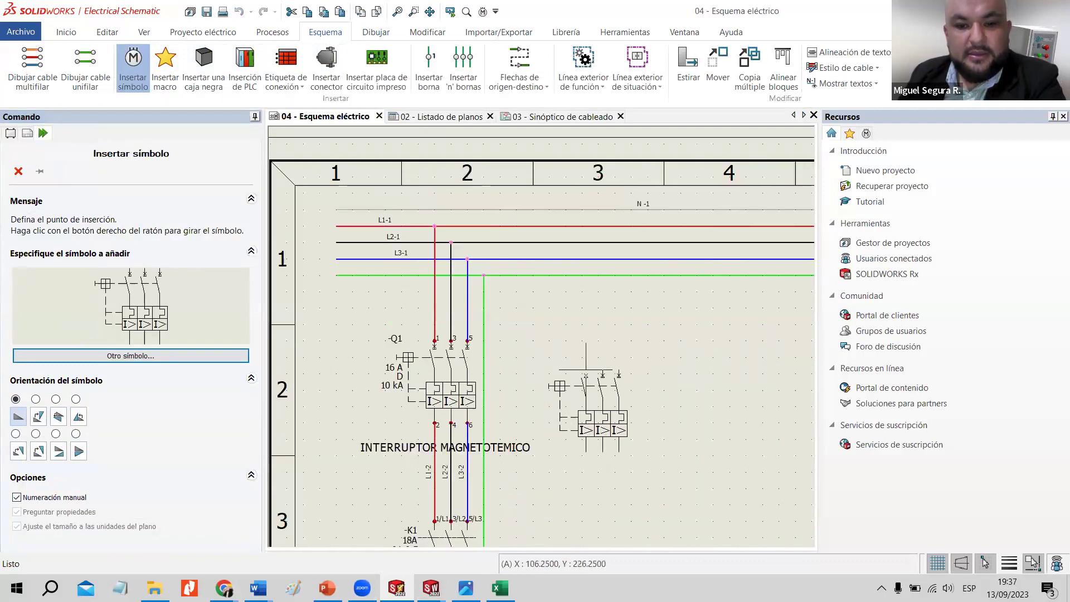
{"action": "scroll", "coordinate": [601, 374], "scroll_direction": "down", "scroll_amount": 4}
{"action": "scroll", "coordinate": [605, 371], "scroll_direction": "up", "scroll_amount": 2}
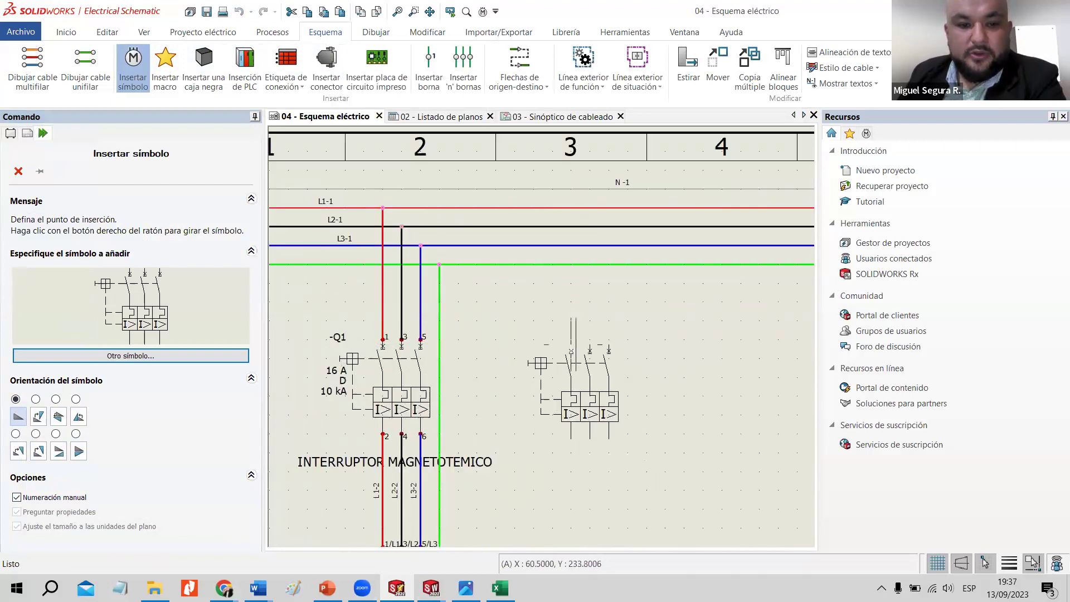
{"action": "left_click", "coordinate": [586, 349]}
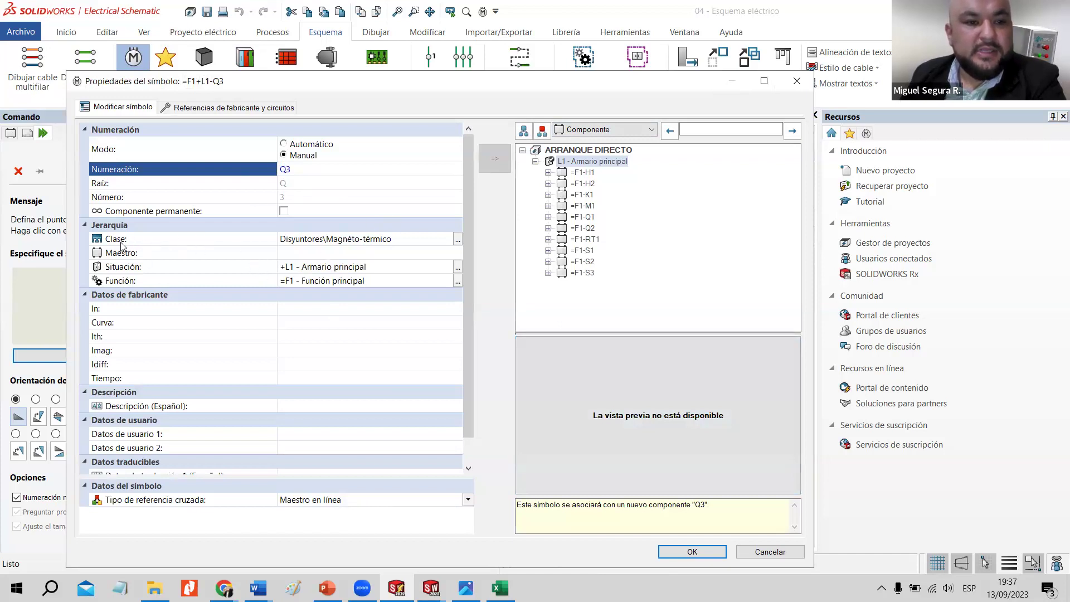
Review the new breaker's component data, manufacturer references and circuits, and accept its symbol properties.
{"action": "scroll", "coordinate": [144, 262], "scroll_direction": "down", "scroll_amount": 1}
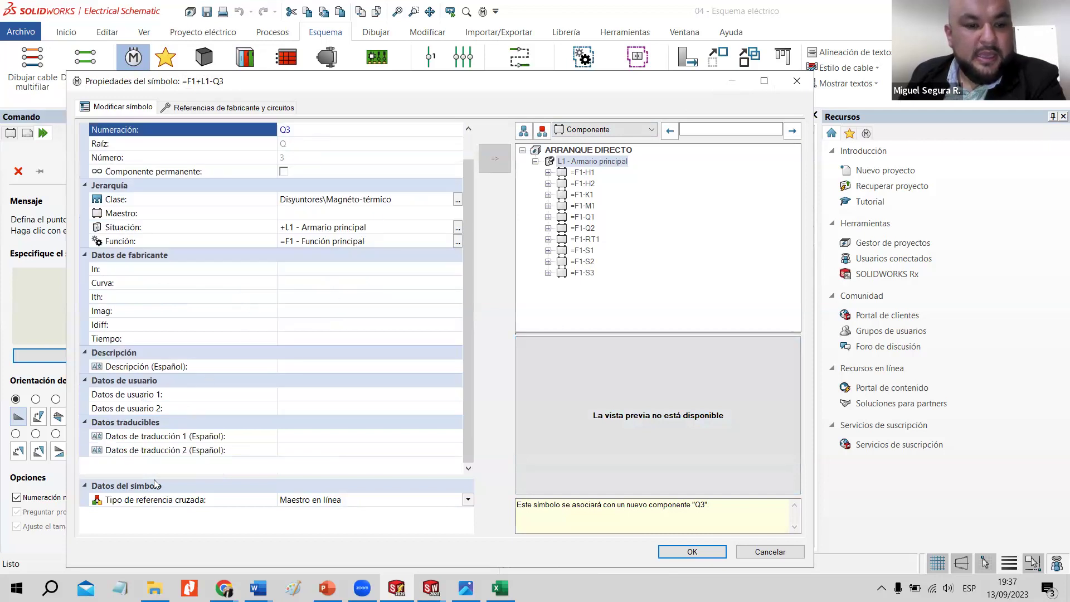
{"action": "left_click", "coordinate": [211, 109]}
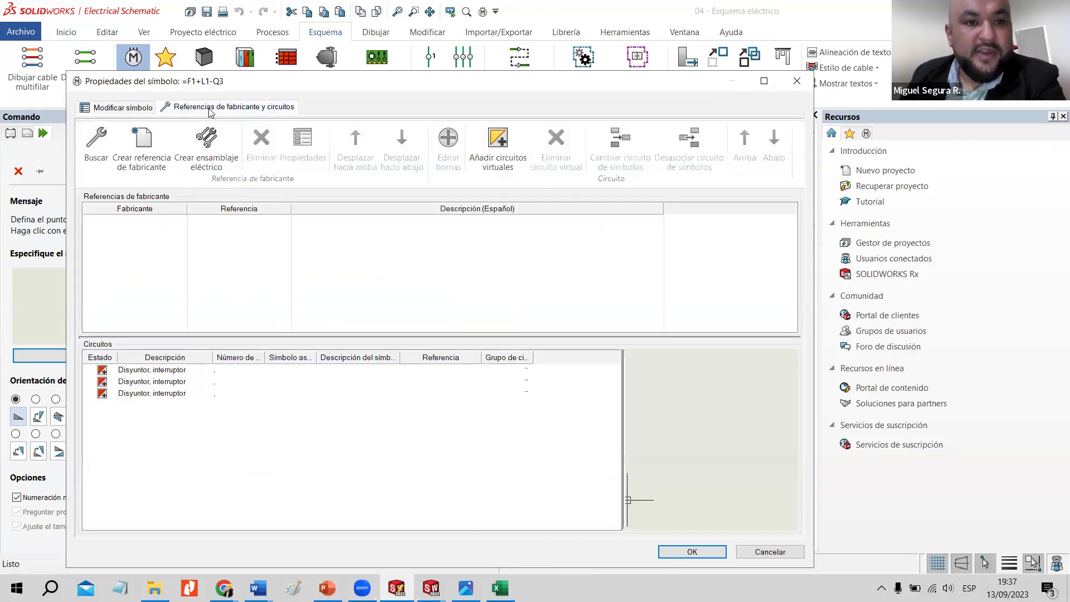
{"action": "left_click_drag", "start_coordinate": [114, 425], "coordinate": [108, 372]}
{"action": "left_click", "coordinate": [108, 412]}
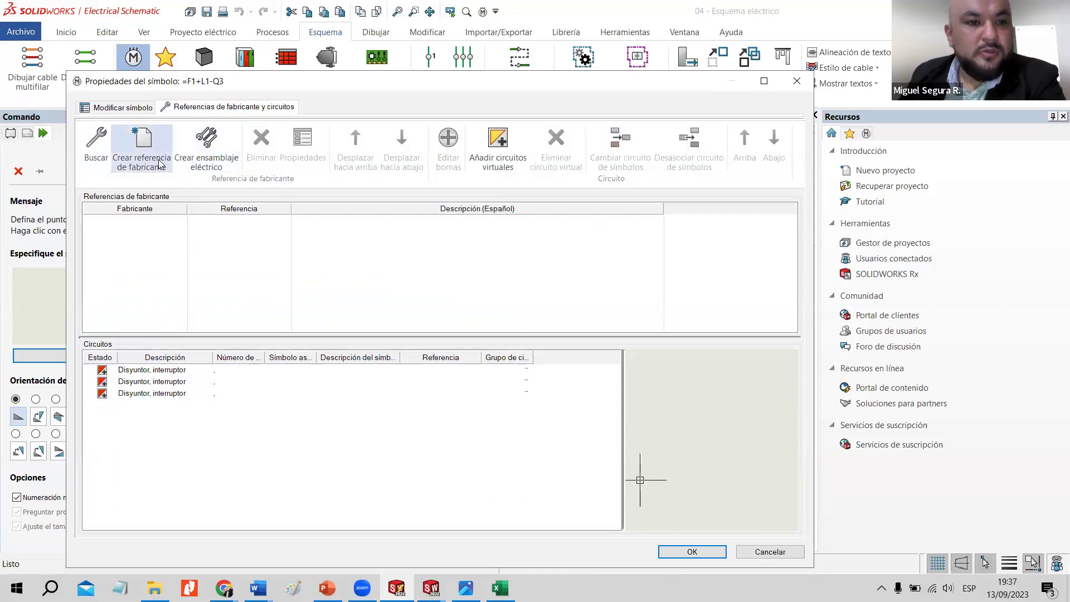
{"action": "left_click", "coordinate": [155, 374]}
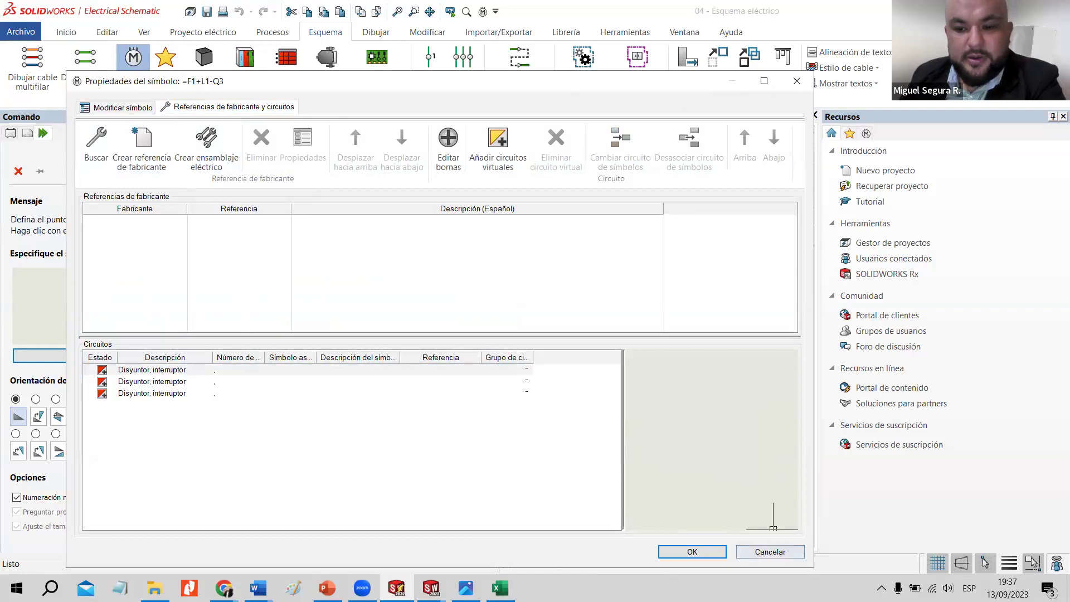
{"action": "left_click", "coordinate": [695, 554]}
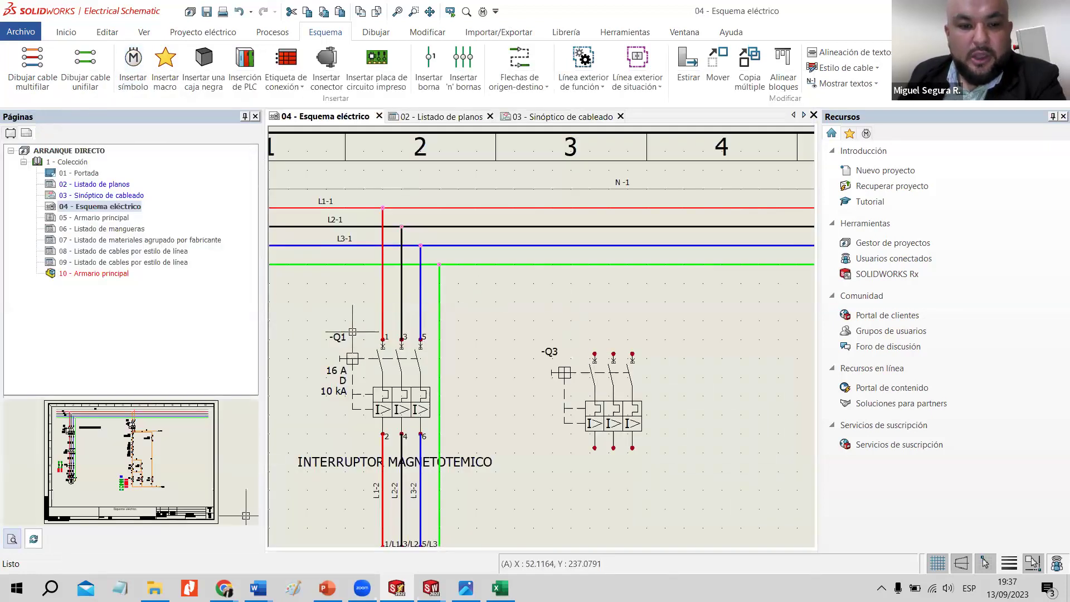
Open the component properties of circuit breaker Q3 and start creating a manufacturer reference for it.
{"action": "left_click", "coordinate": [344, 366]}
{"action": "scroll", "coordinate": [344, 365], "scroll_direction": "down", "scroll_amount": 4}
{"action": "scroll", "coordinate": [574, 370], "scroll_direction": "up", "scroll_amount": 4}
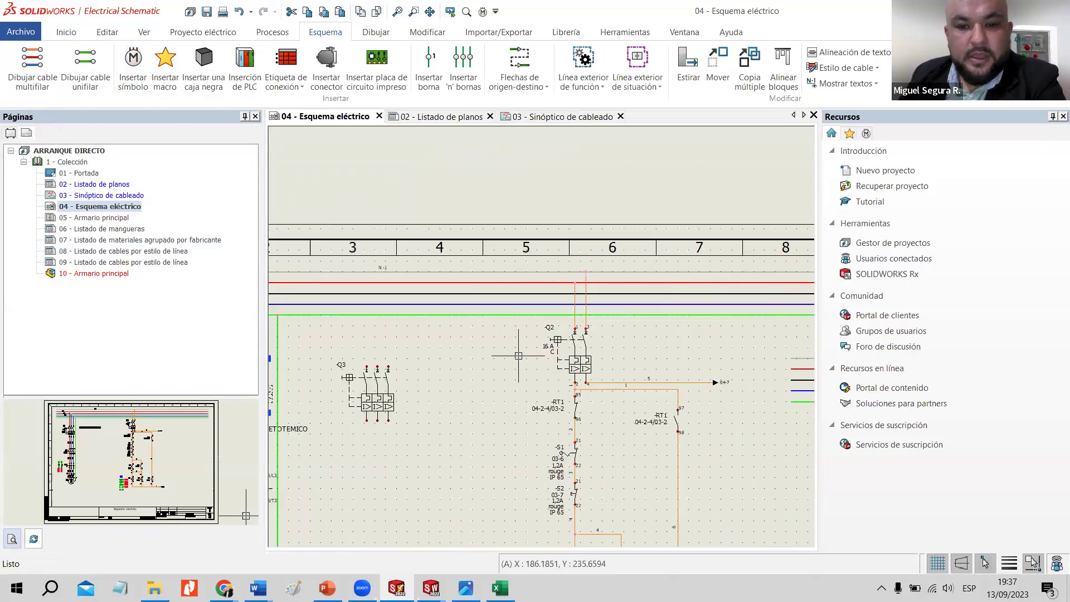
{"action": "scroll", "coordinate": [574, 369], "scroll_direction": "down", "scroll_amount": 2}
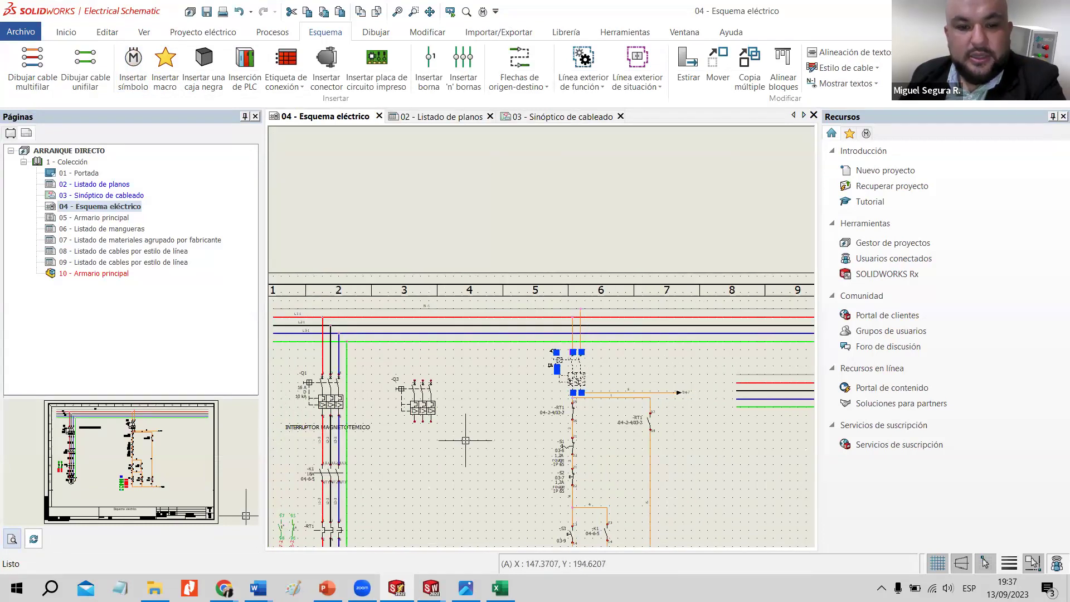
{"action": "scroll", "coordinate": [418, 417], "scroll_direction": "up", "scroll_amount": 2}
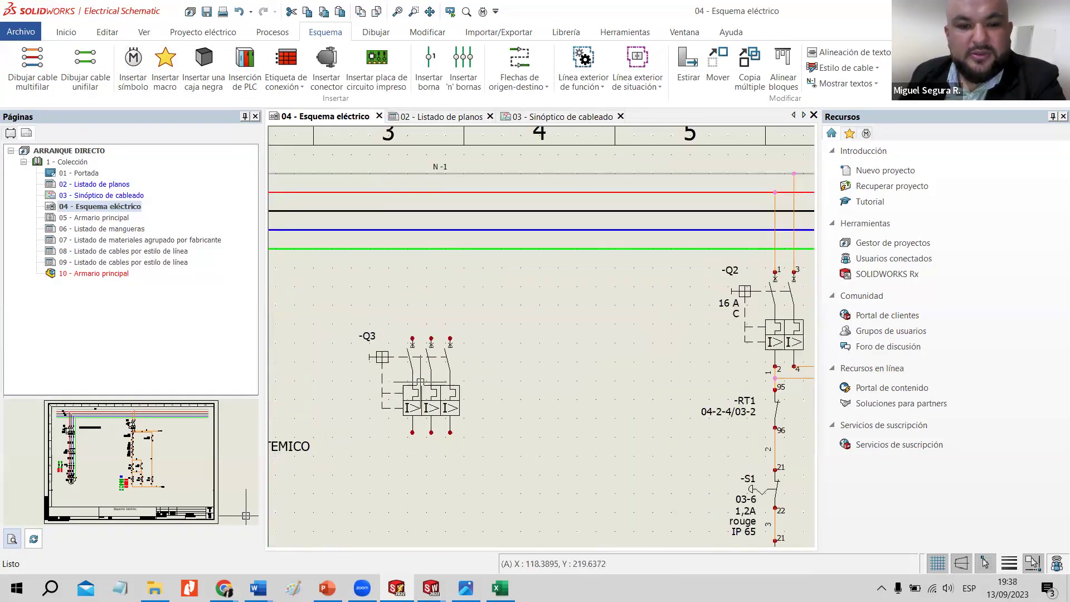
{"action": "left_click", "coordinate": [417, 385]}
{"action": "double_click", "coordinate": [417, 384]}
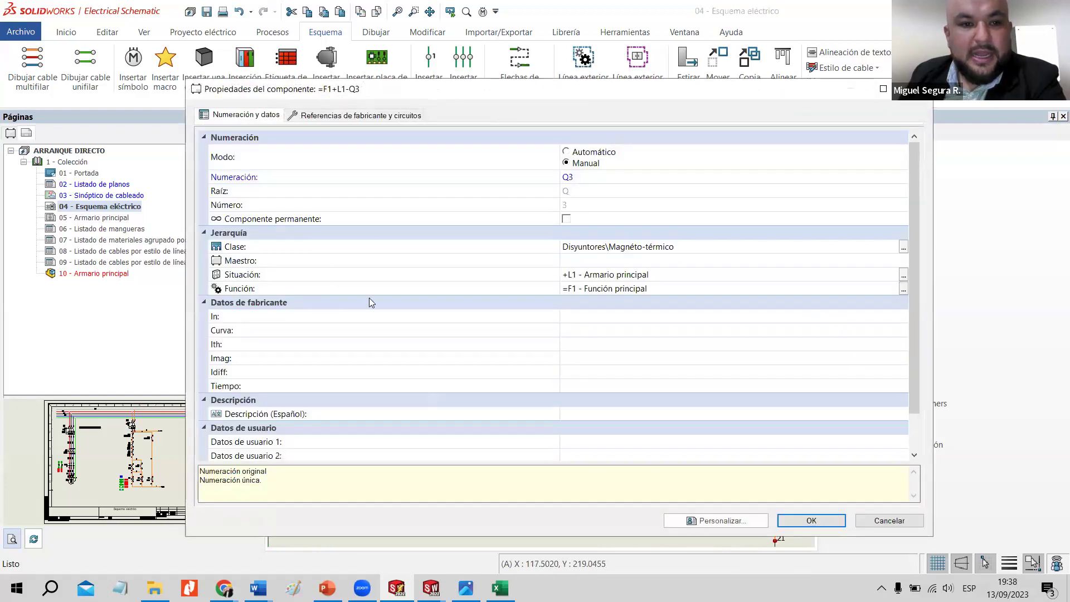
{"action": "left_click", "coordinate": [384, 116]}
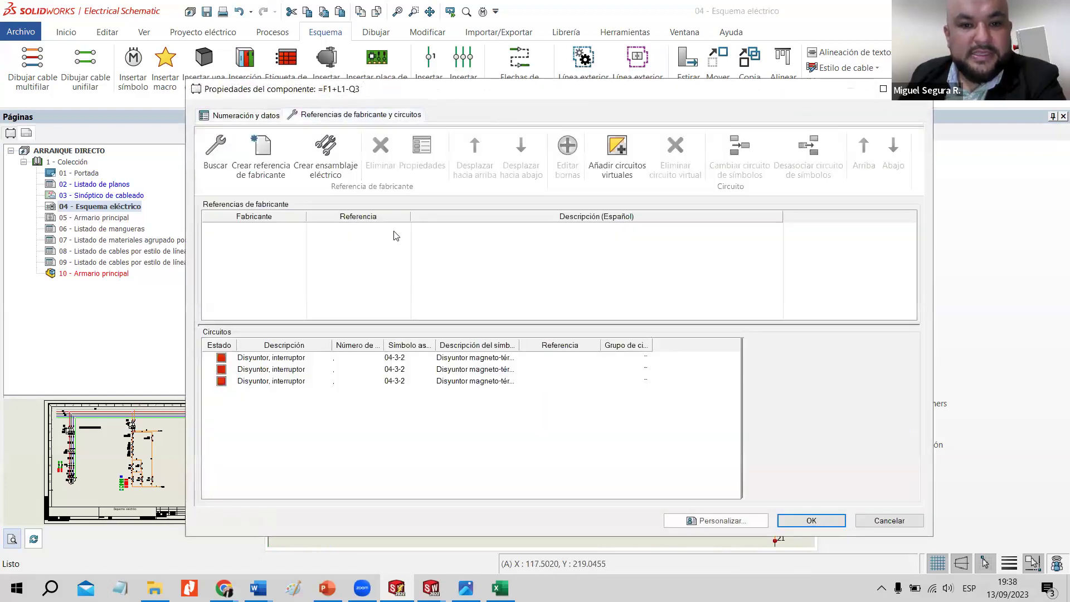
{"action": "left_click", "coordinate": [270, 158]}
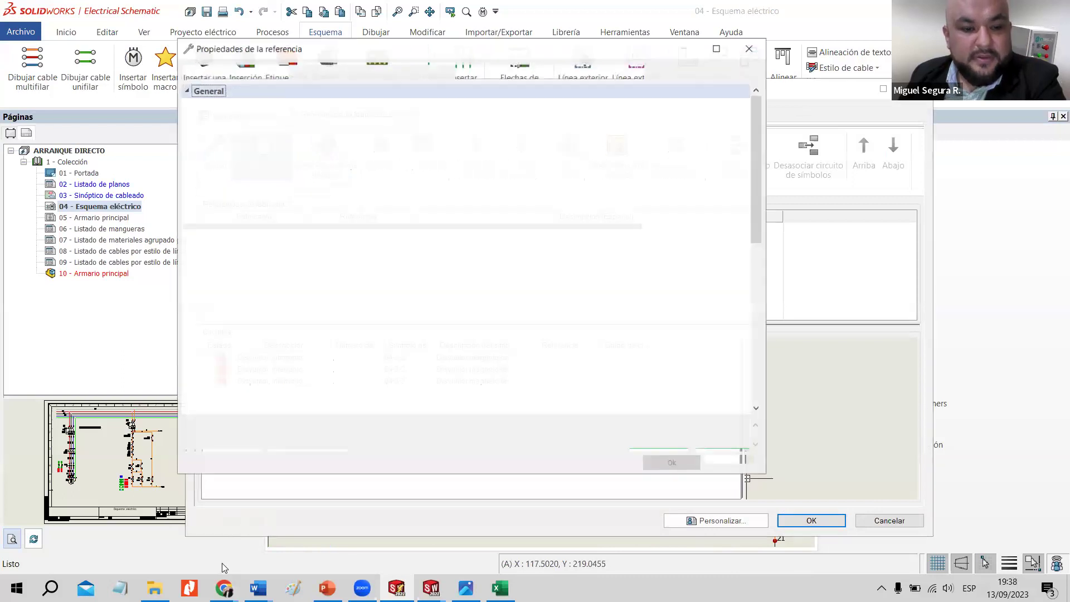
Switch to the Excel parts list, copy the ITM reference M9F23316 and minimize the workbook.
{"action": "left_click", "coordinate": [500, 588]}
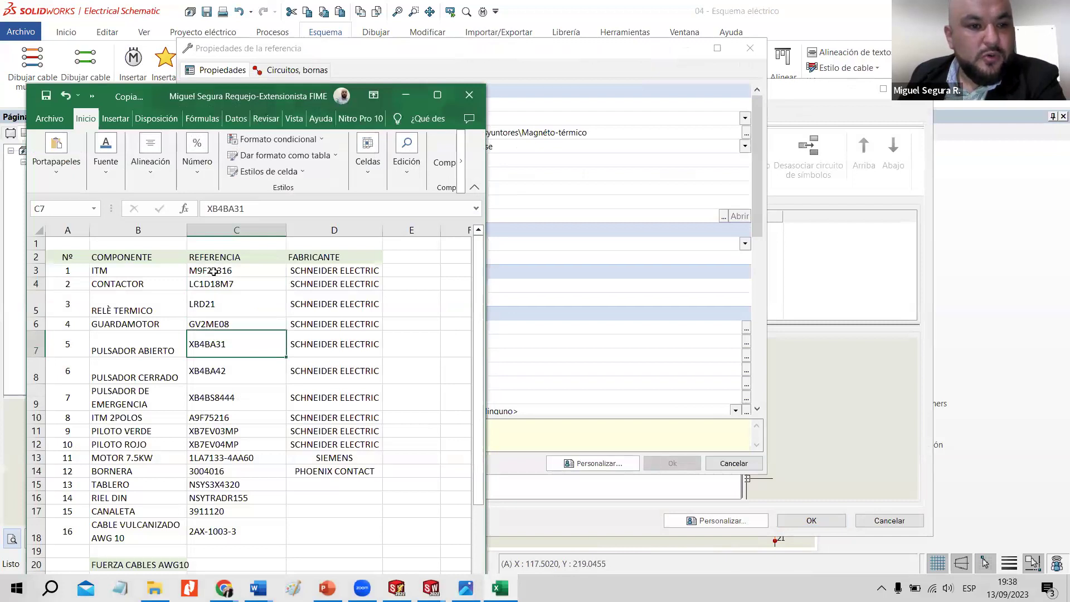
{"action": "left_click", "coordinate": [214, 272]}
{"action": "double_click", "coordinate": [228, 208]}
{"action": "right_click", "coordinate": [229, 209]}
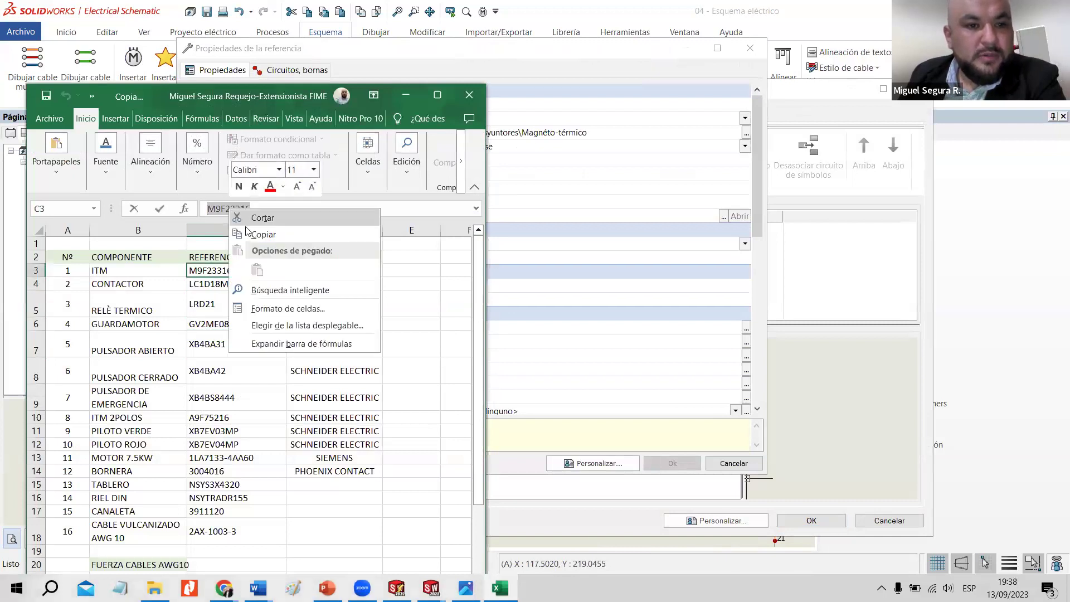
{"action": "left_click", "coordinate": [278, 235]}
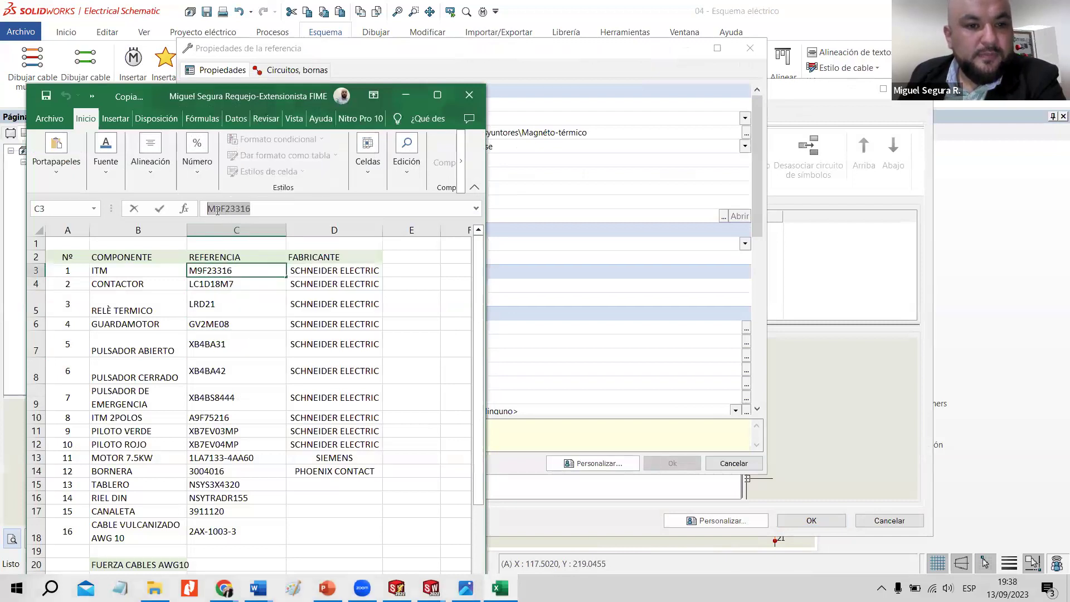
{"action": "left_click", "coordinate": [406, 95]}
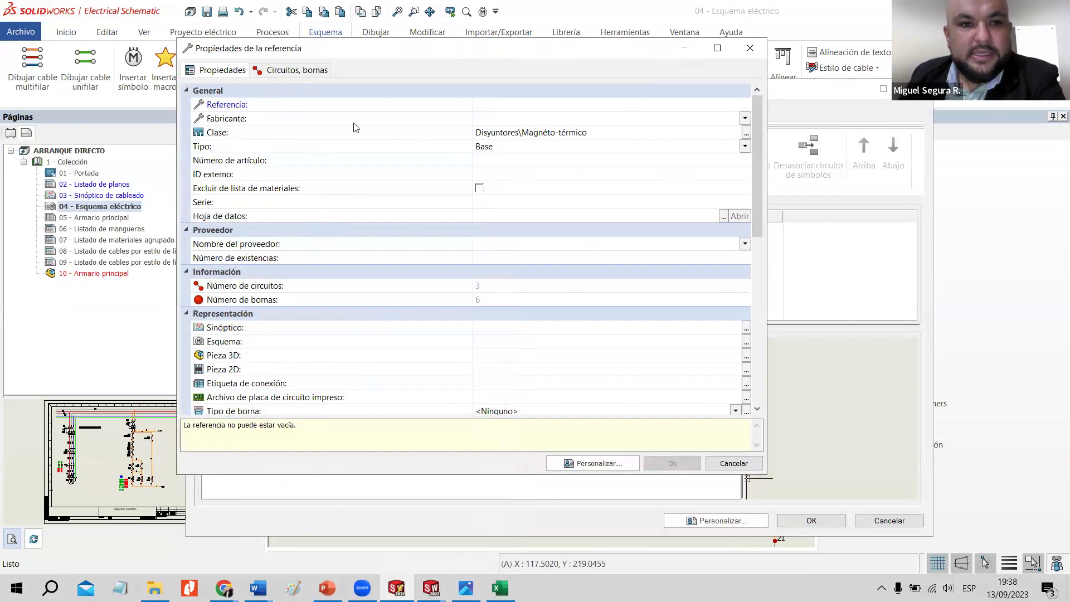
Review the general, representation and size fields of the new manufacturer reference, then cancel it.
{"action": "scroll", "coordinate": [435, 300], "scroll_direction": "down", "scroll_amount": 4}
{"action": "scroll", "coordinate": [262, 272], "scroll_direction": "up", "scroll_amount": 2}
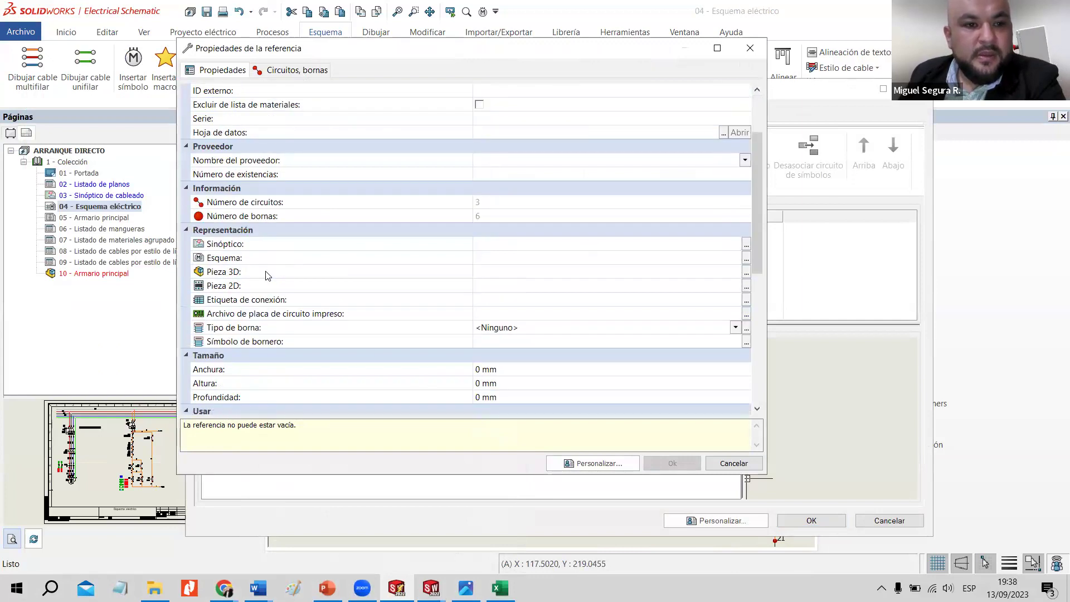
{"action": "scroll", "coordinate": [254, 258], "scroll_direction": "up", "scroll_amount": 2}
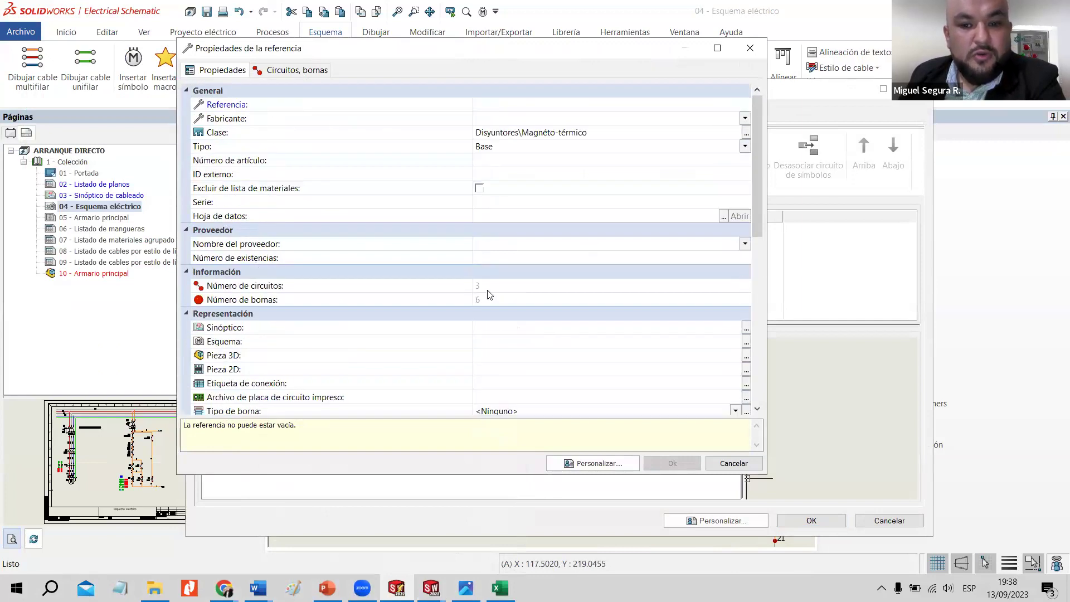
{"action": "scroll", "coordinate": [489, 295], "scroll_direction": "down", "scroll_amount": 3}
{"action": "key", "text": "Escape"}
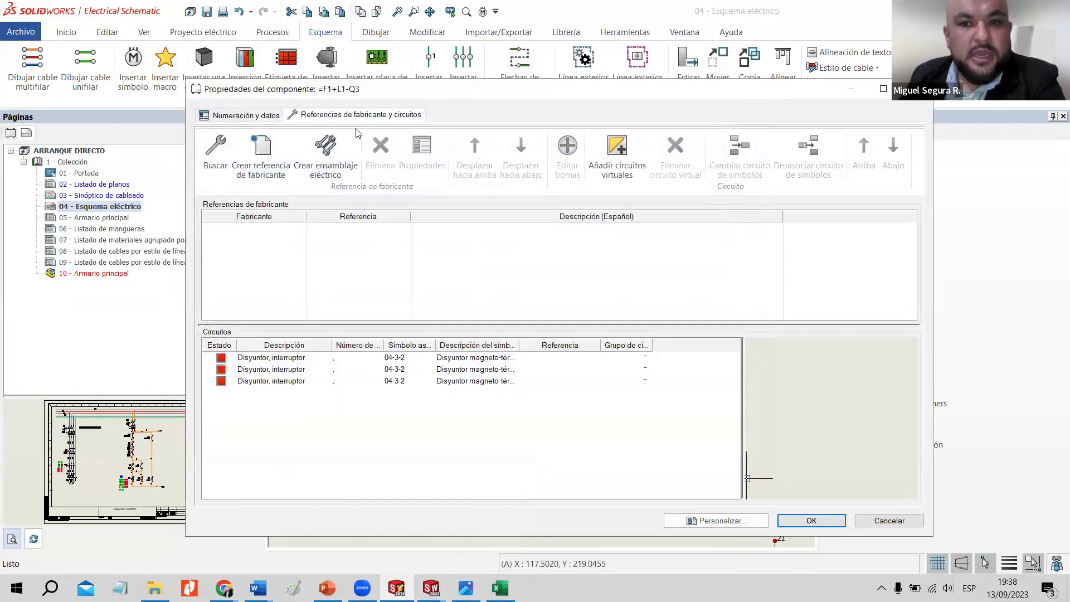
Check breaker Q3's numbering data and manufacturer references, and close its component properties without changes.
{"action": "left_click", "coordinate": [260, 115]}
{"action": "left_click", "coordinate": [355, 114]}
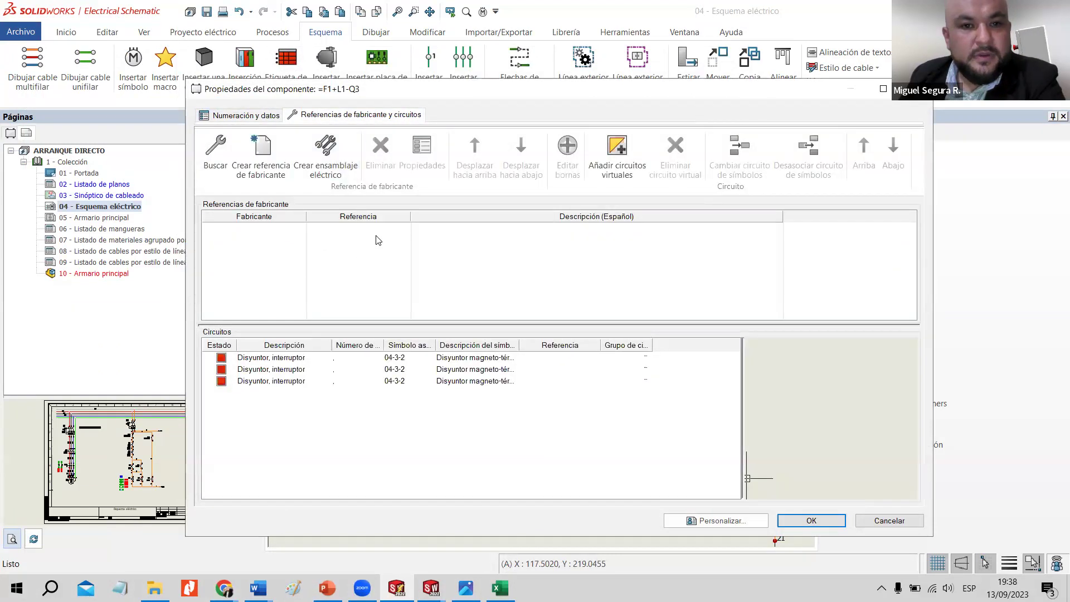
{"action": "left_click_drag", "start_coordinate": [630, 96], "coordinate": [461, 44]}
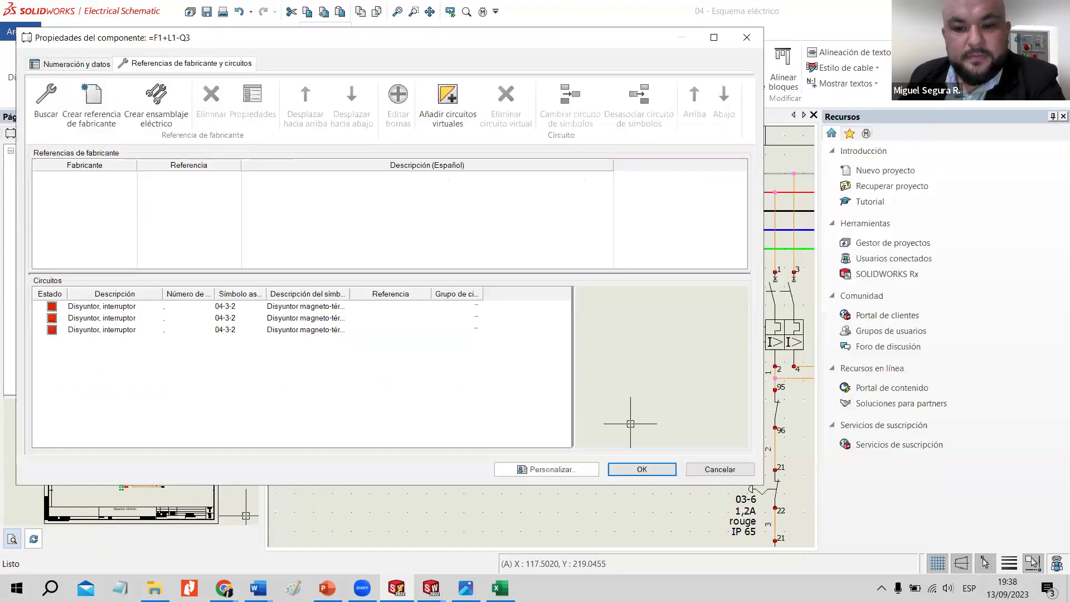
{"action": "left_click", "coordinate": [703, 471]}
Reopen Q3's component properties, start another manufacturer reference, review its circuits, terminals and property fields, and cancel it.
{"action": "left_click", "coordinate": [413, 384]}
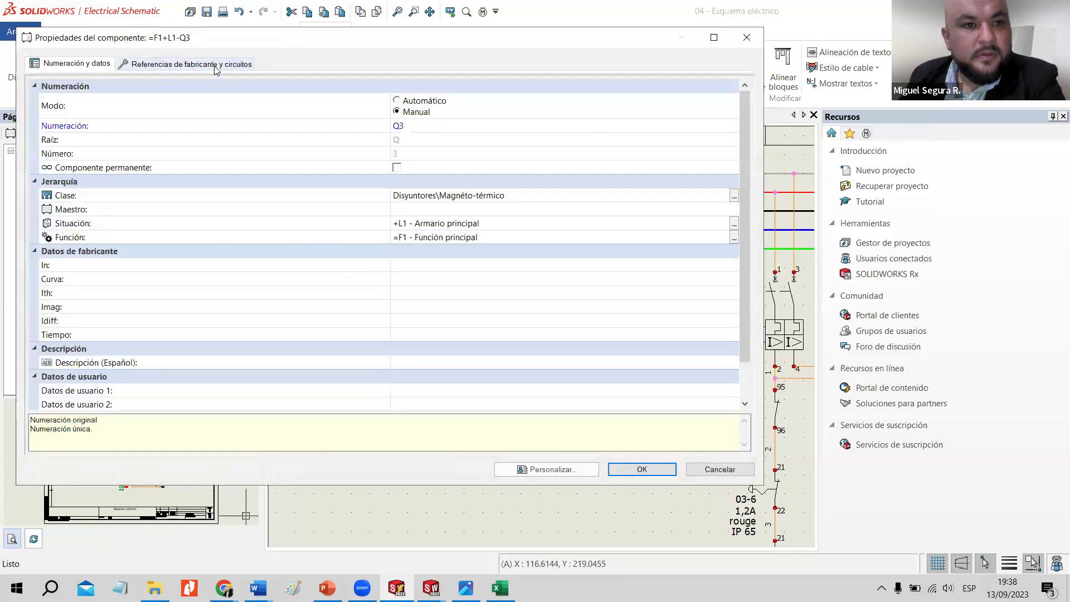
{"action": "left_click", "coordinate": [215, 67]}
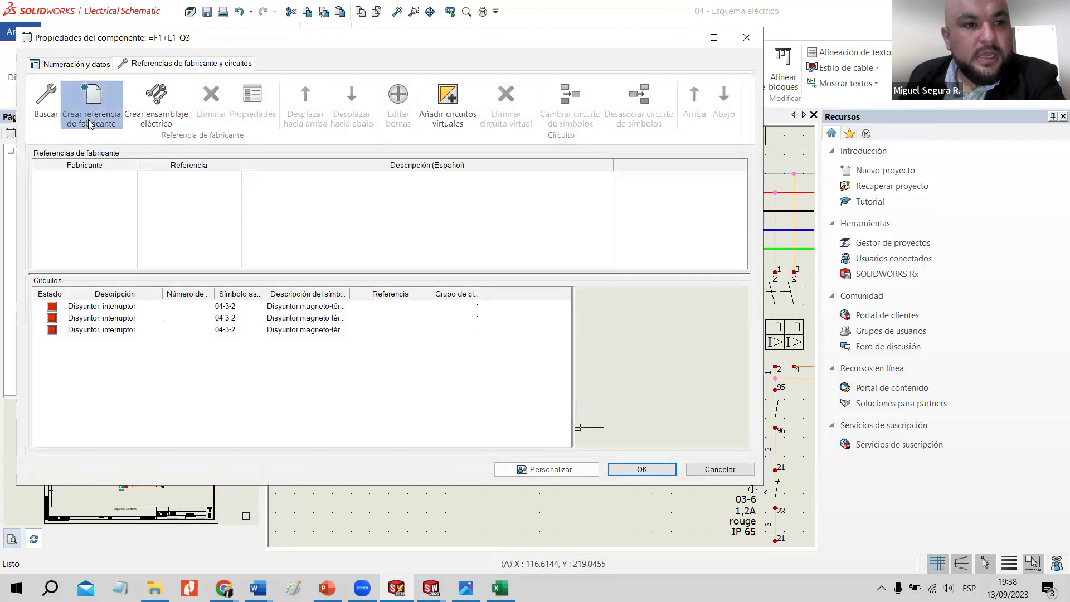
{"action": "left_click", "coordinate": [89, 121]}
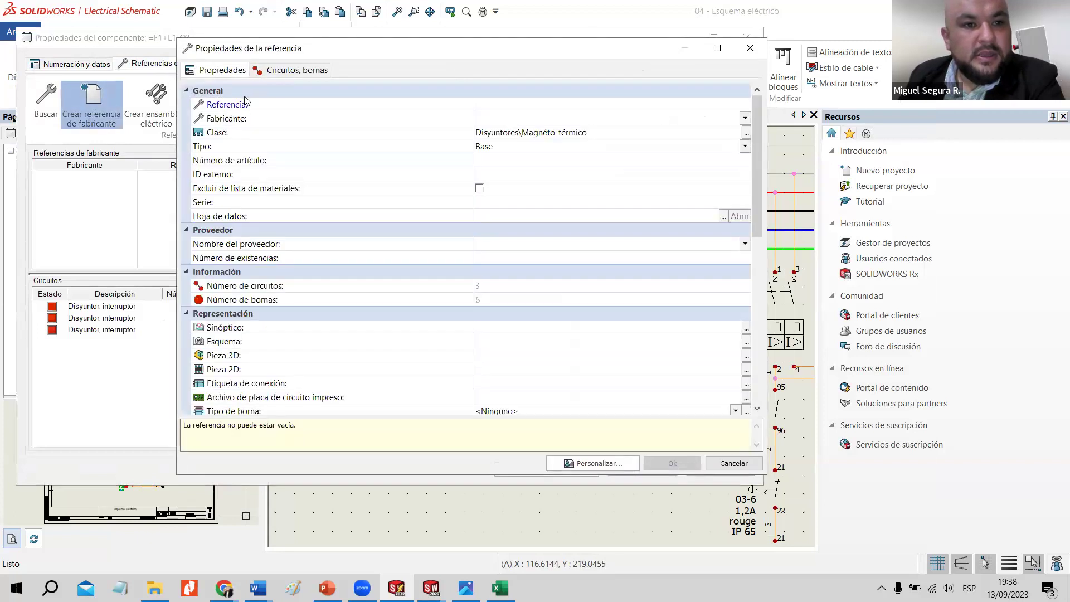
{"action": "left_click", "coordinate": [289, 71]}
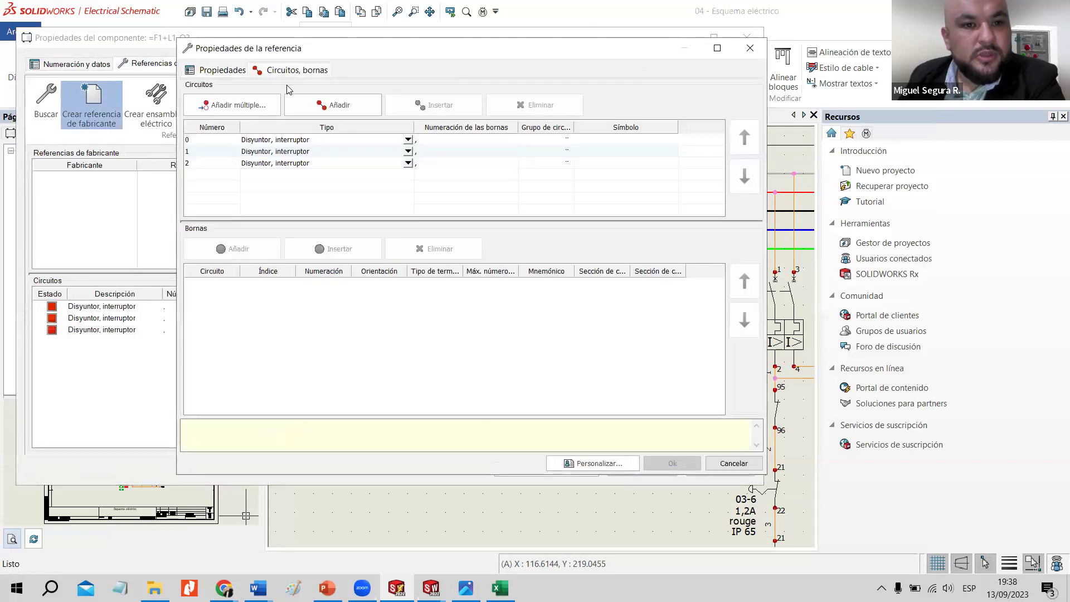
{"action": "left_click", "coordinate": [226, 70]}
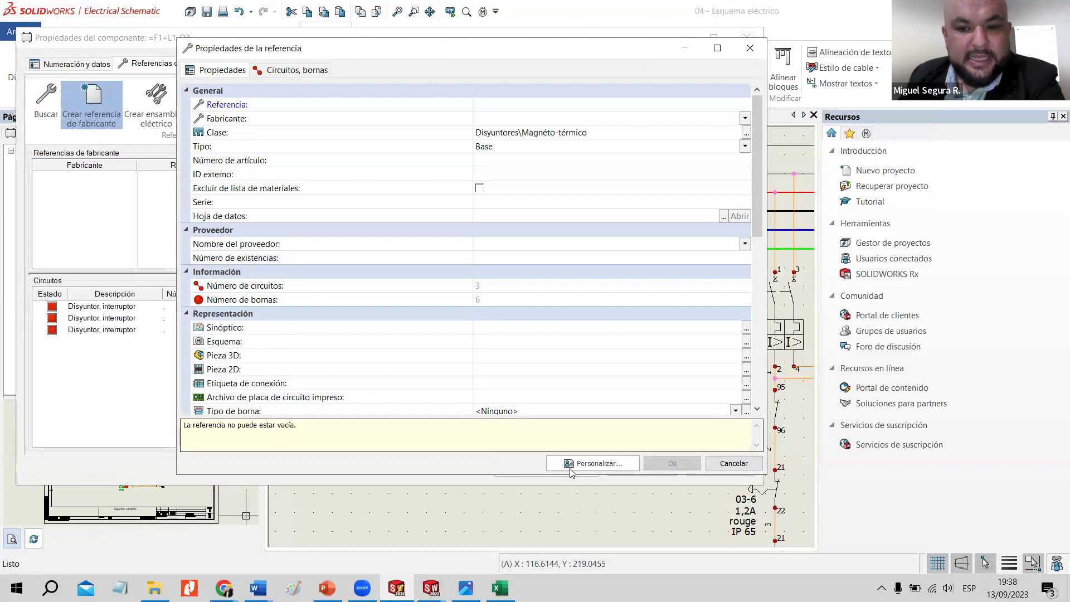
{"action": "scroll", "coordinate": [248, 373], "scroll_direction": "down", "scroll_amount": 2}
{"action": "scroll", "coordinate": [234, 279], "scroll_direction": "down", "scroll_amount": 4}
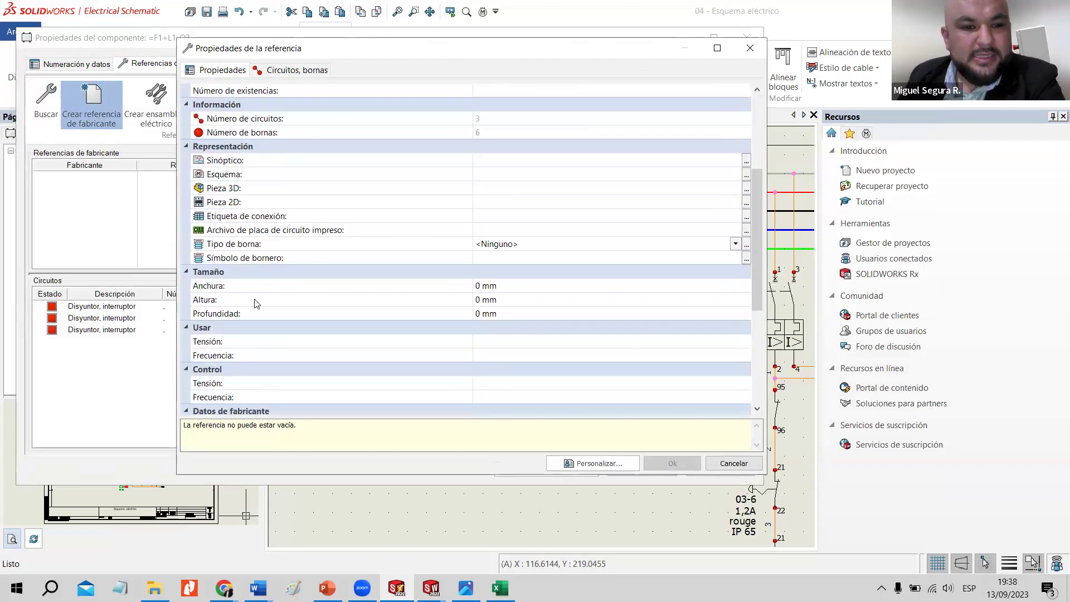
{"action": "scroll", "coordinate": [231, 264], "scroll_direction": "up", "scroll_amount": 3}
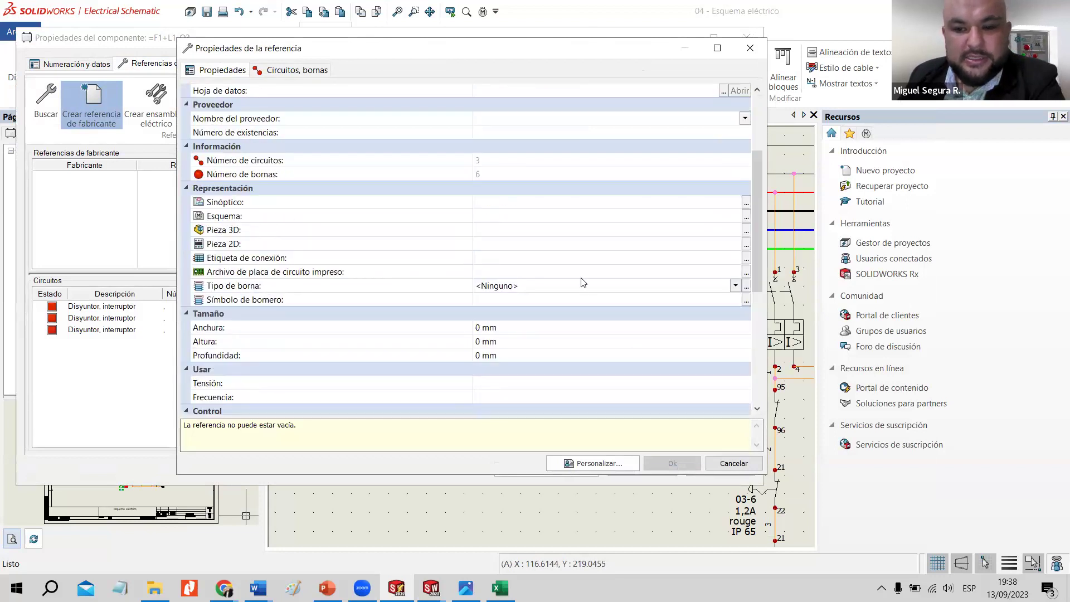
{"action": "key", "text": "Escape"}
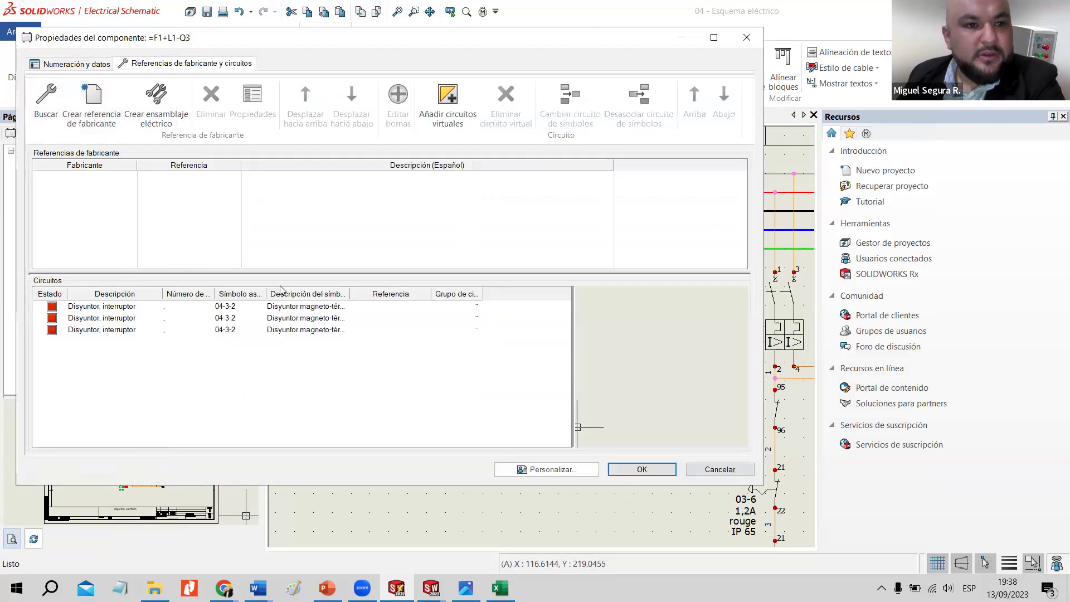
Preview the symbol associated with Q3's circuits and close the component properties.
{"action": "left_click", "coordinate": [136, 317]}
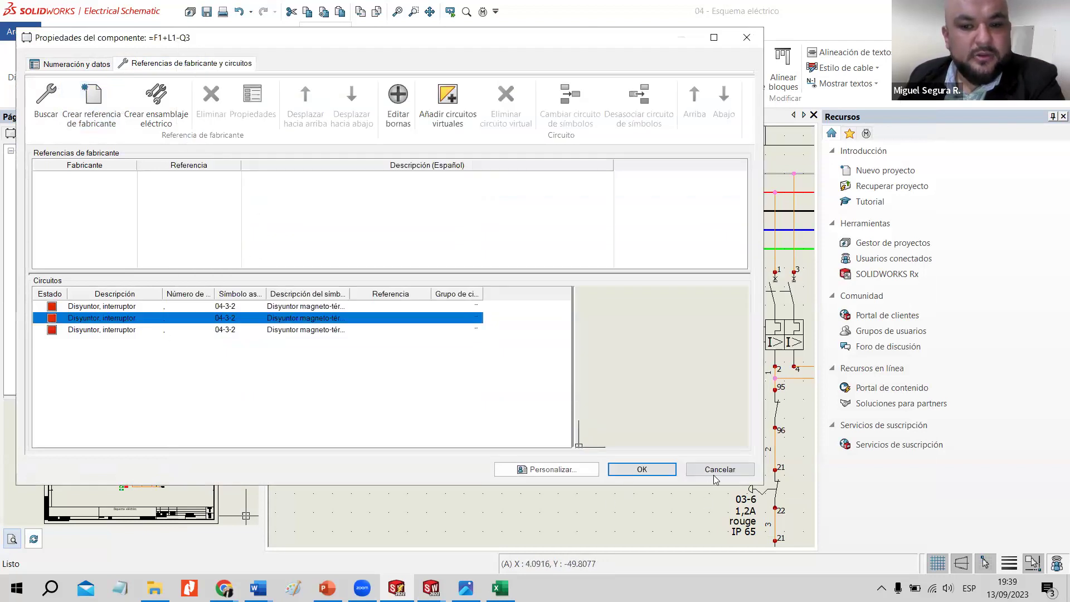
{"action": "left_click", "coordinate": [116, 310]}
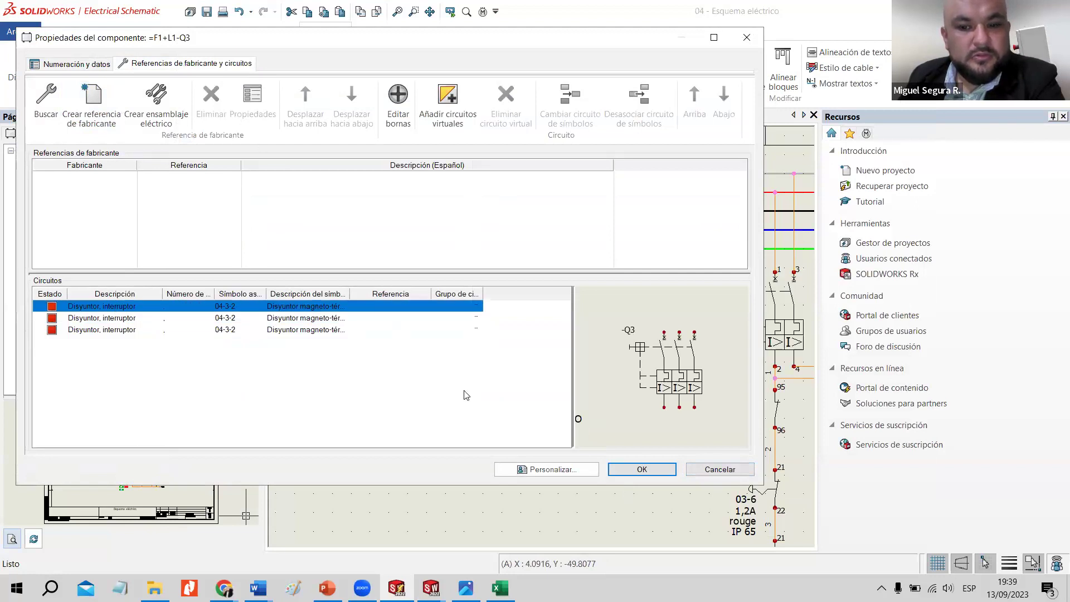
{"action": "key", "text": "Escape"}
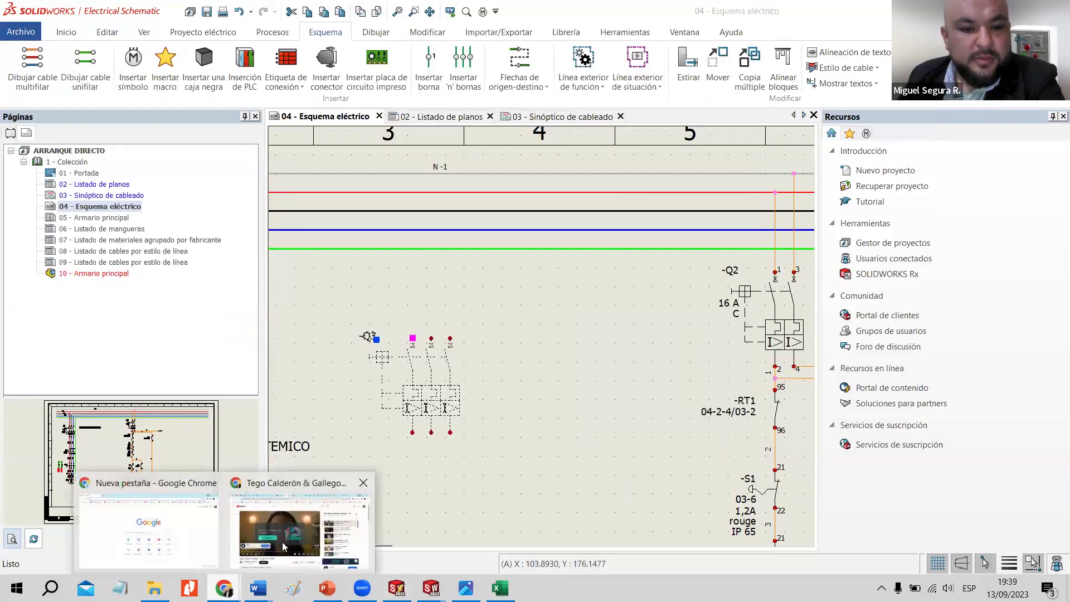
Switch to Chrome, search Google for M9F23316 and open Schneider Electric's product page for it.
{"action": "key", "text": "alt+Tab"}
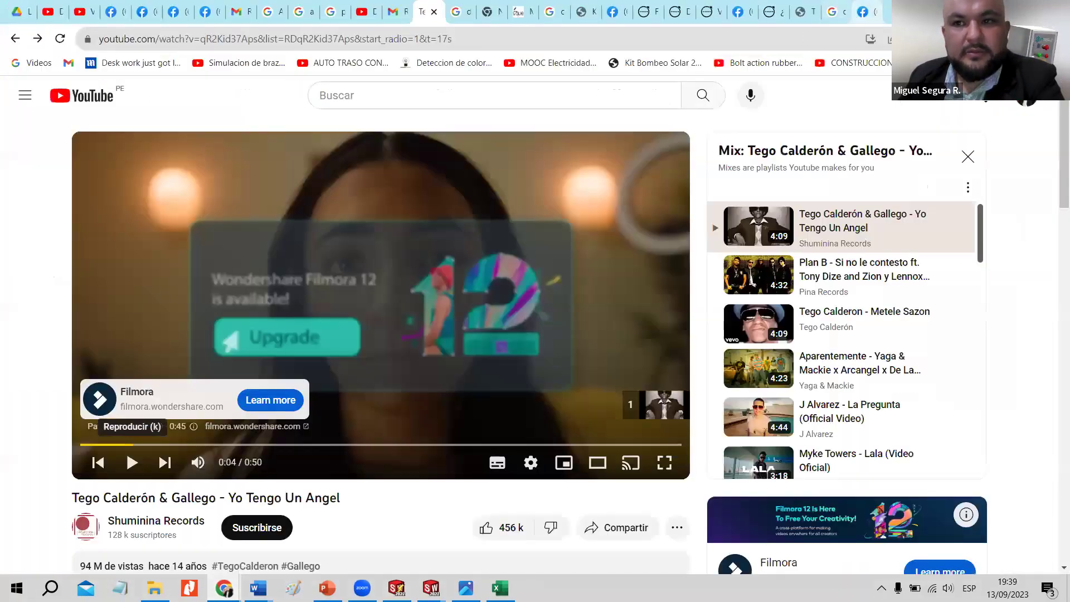
{"action": "left_click", "coordinate": [223, 588]}
{"action": "left_click", "coordinate": [178, 552]}
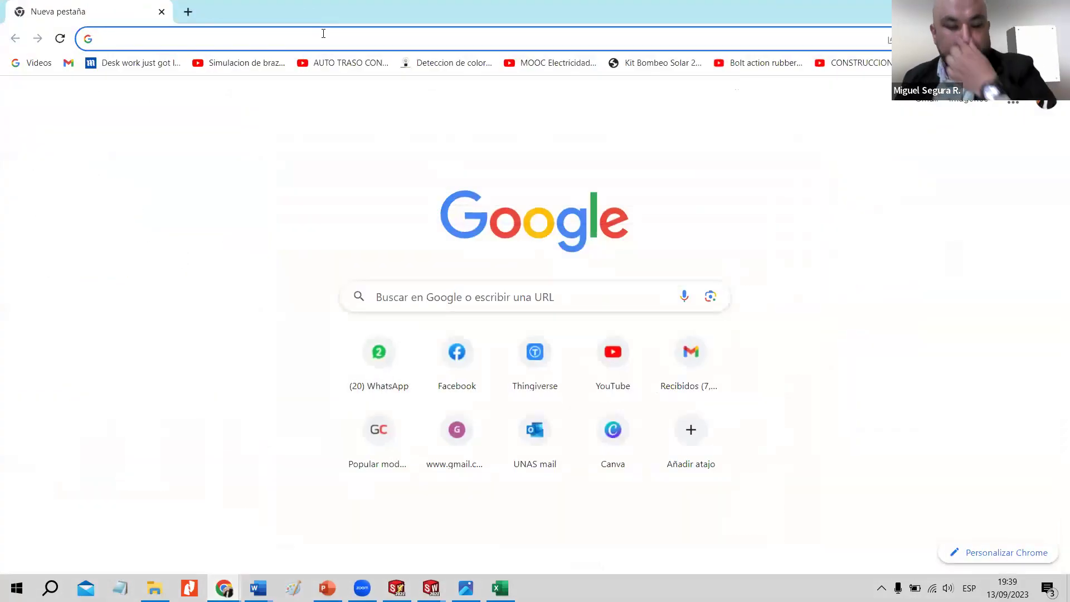
{"action": "type", "text": "M9F23316"}
{"action": "key", "text": "Return"}
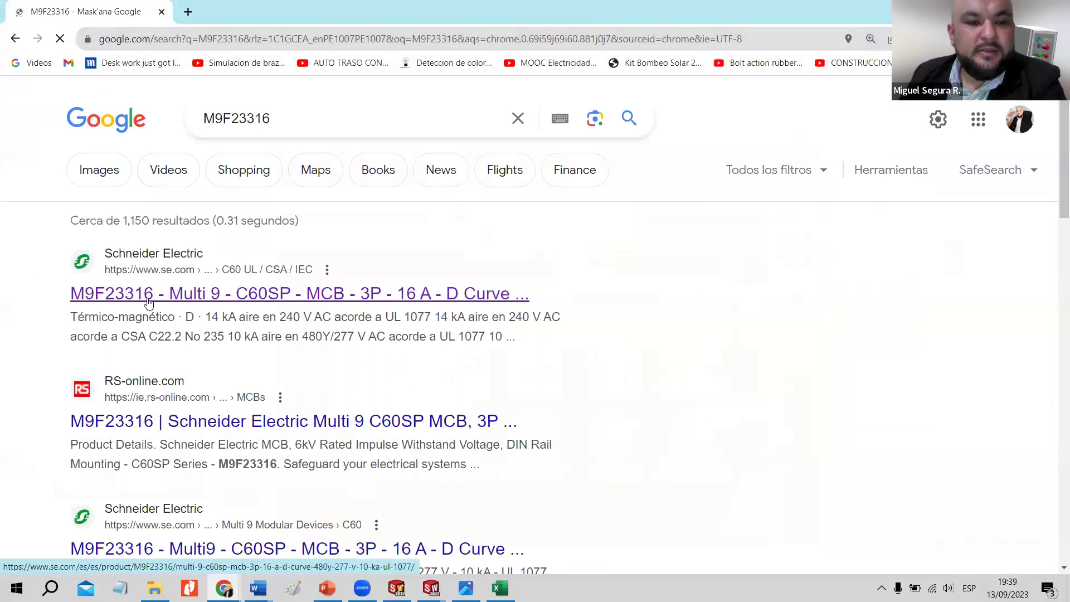
{"action": "left_click", "coordinate": [143, 296]}
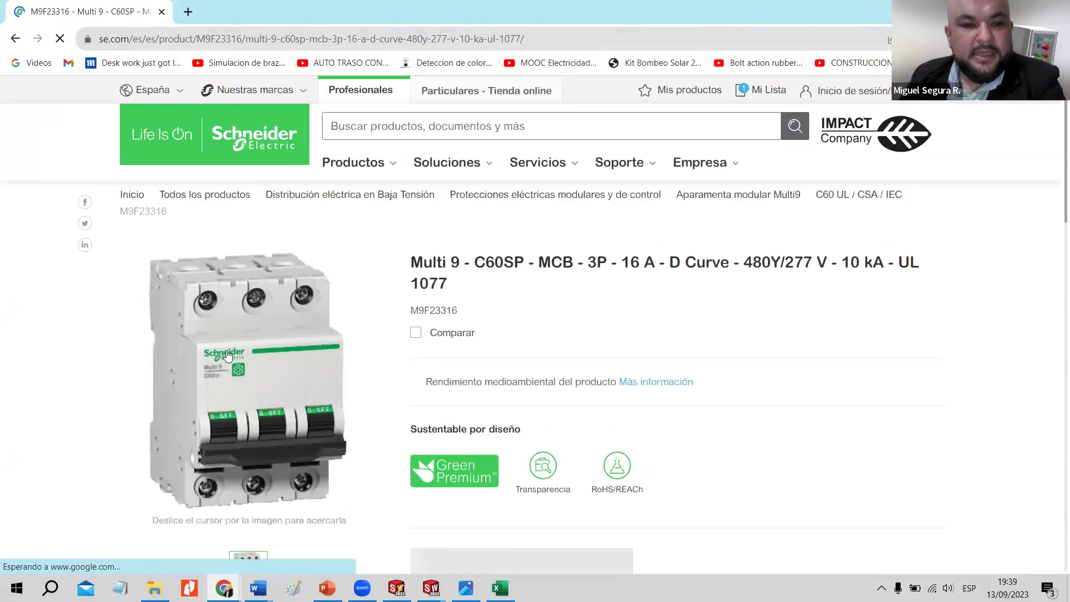
Expand the CAD documents on the M9F23316 product page and look through the available 2D and 3D files.
{"action": "scroll", "coordinate": [244, 397], "scroll_direction": "down", "scroll_amount": 1}
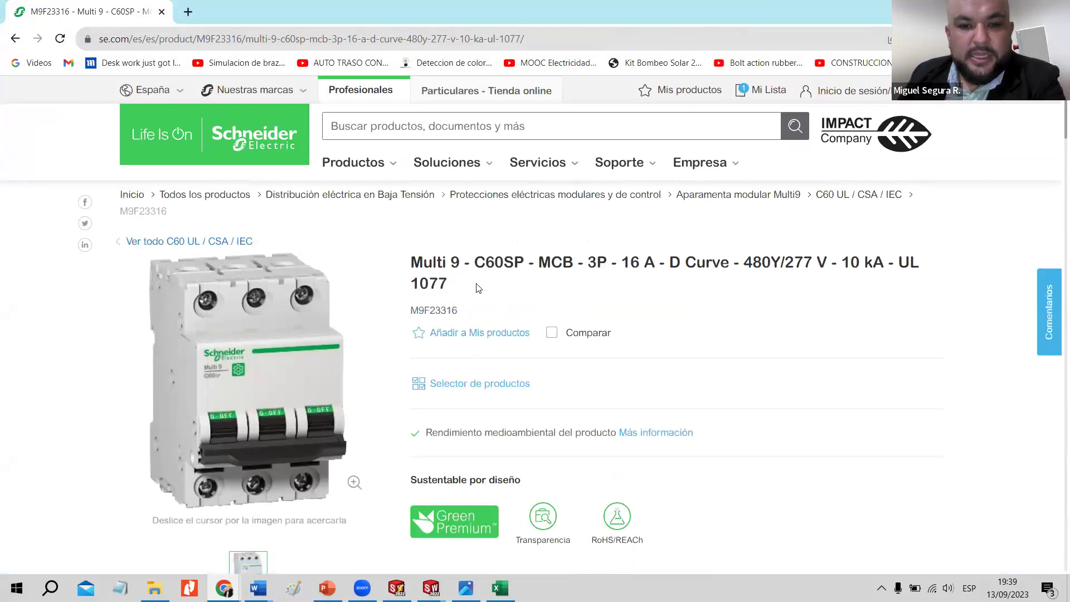
{"action": "scroll", "coordinate": [454, 324], "scroll_direction": "down", "scroll_amount": 5}
{"action": "scroll", "coordinate": [454, 324], "scroll_direction": "down", "scroll_amount": 6}
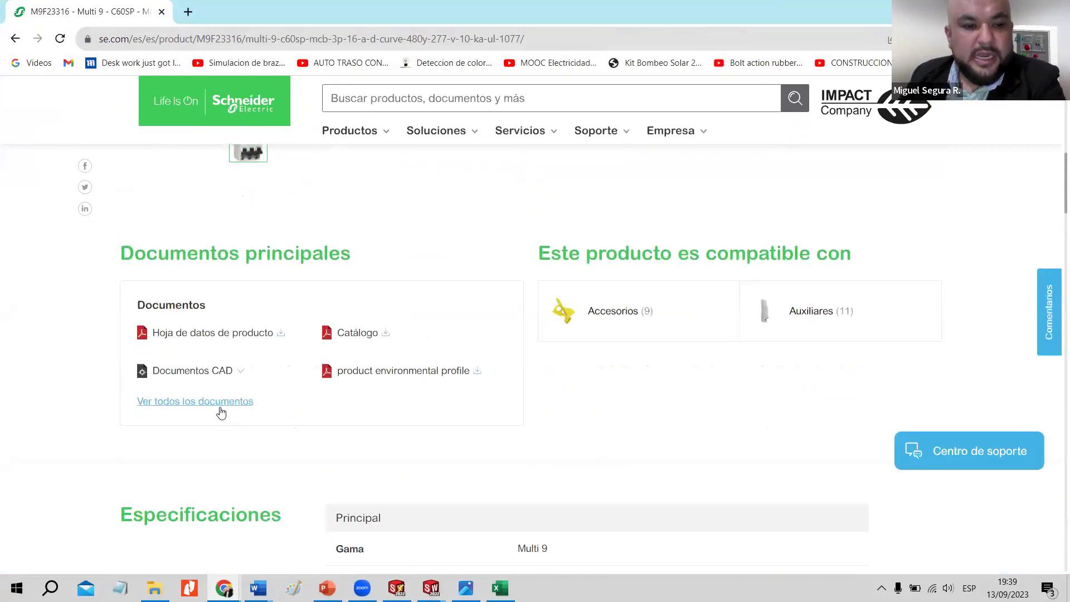
{"action": "left_click", "coordinate": [233, 374]}
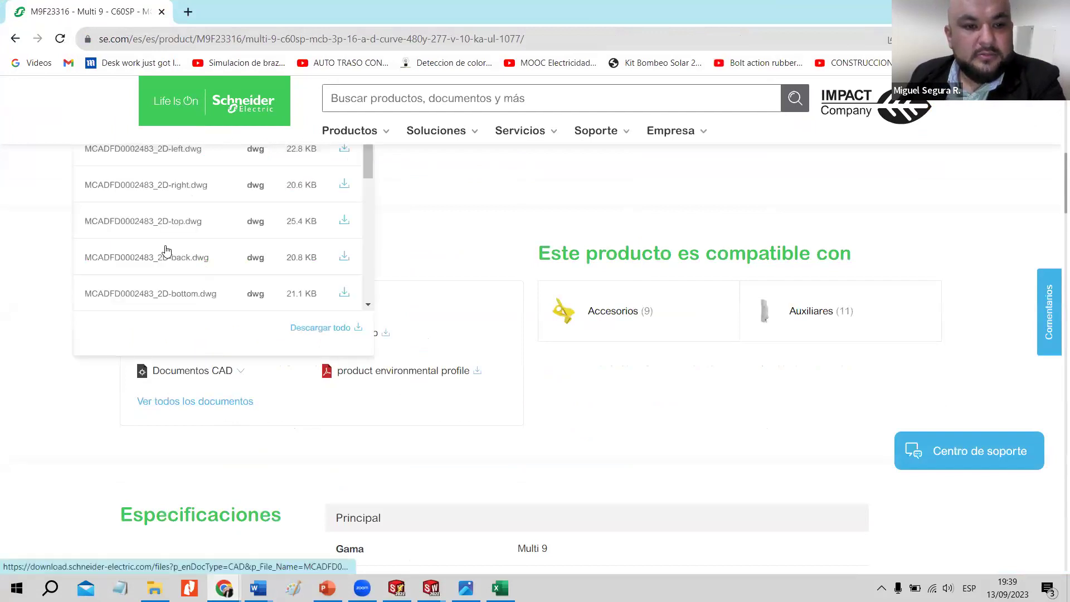
{"action": "scroll", "coordinate": [166, 250], "scroll_direction": "down", "scroll_amount": 2}
{"action": "scroll", "coordinate": [167, 251], "scroll_direction": "down", "scroll_amount": 8}
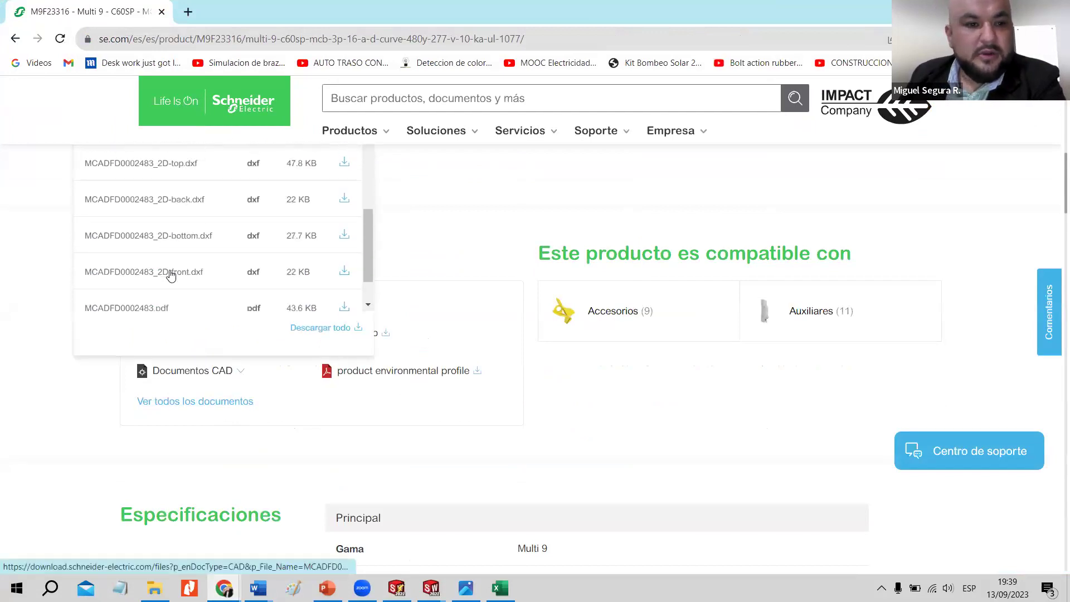
{"action": "scroll", "coordinate": [223, 276], "scroll_direction": "up", "scroll_amount": 2}
{"action": "scroll", "coordinate": [322, 341], "scroll_direction": "down", "scroll_amount": 2}
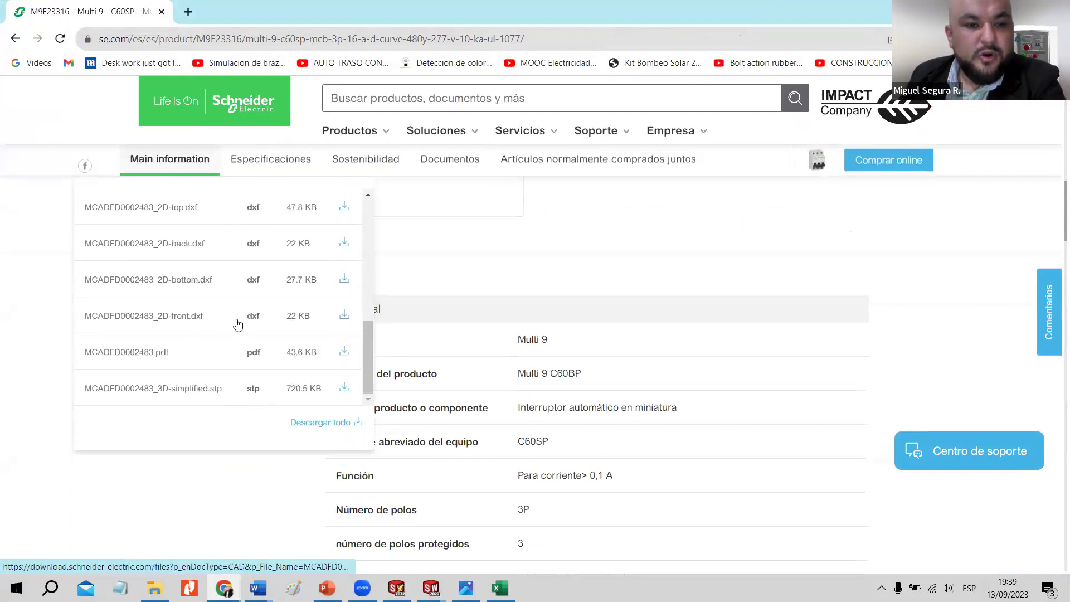
Look through the M9F23316 dwg and dxf CAD files again and collapse the CAD documents list.
{"action": "scroll", "coordinate": [260, 345], "scroll_direction": "up", "scroll_amount": 6}
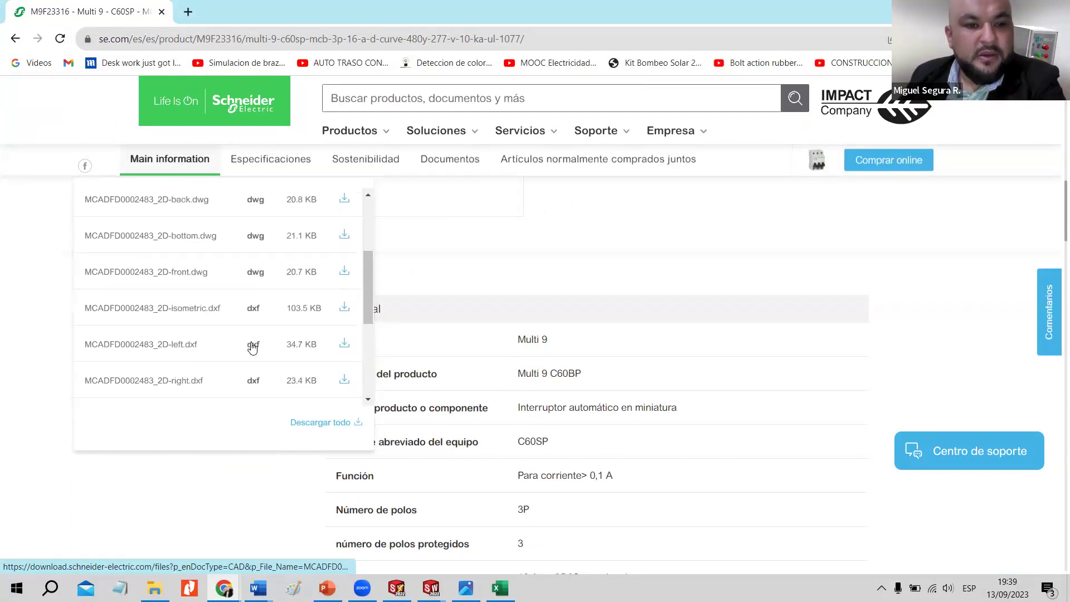
{"action": "scroll", "coordinate": [227, 251], "scroll_direction": "up", "scroll_amount": 3}
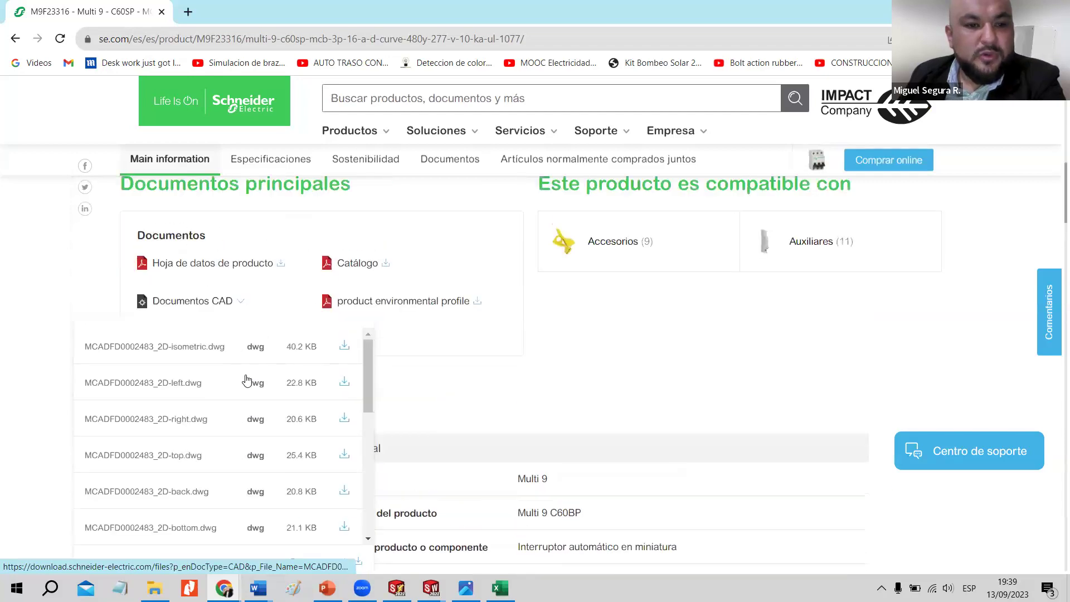
{"action": "scroll", "coordinate": [245, 423], "scroll_direction": "down", "scroll_amount": 4}
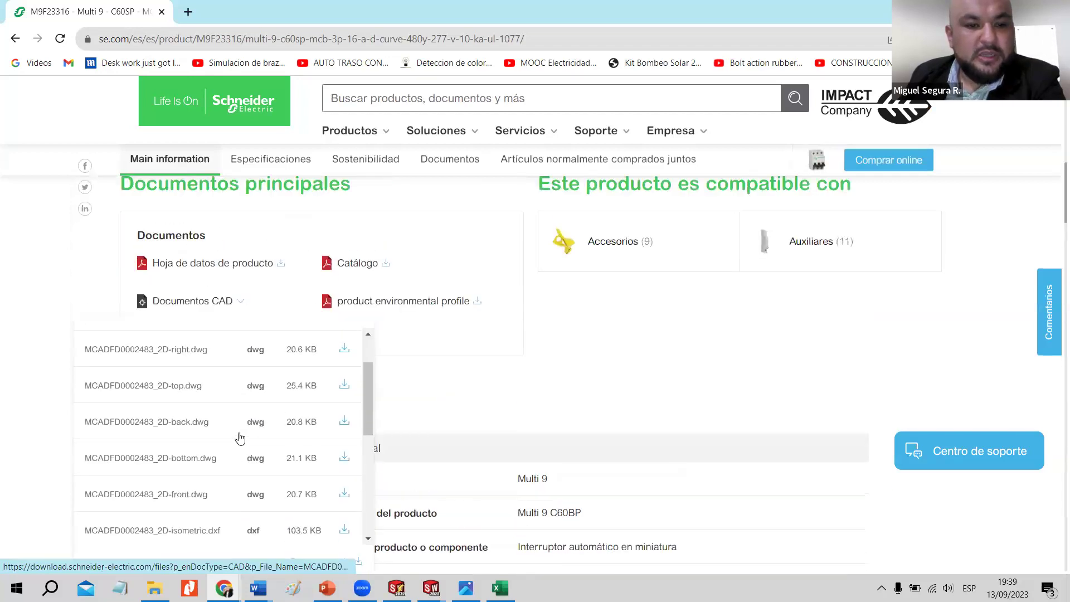
{"action": "left_click", "coordinate": [78, 266]}
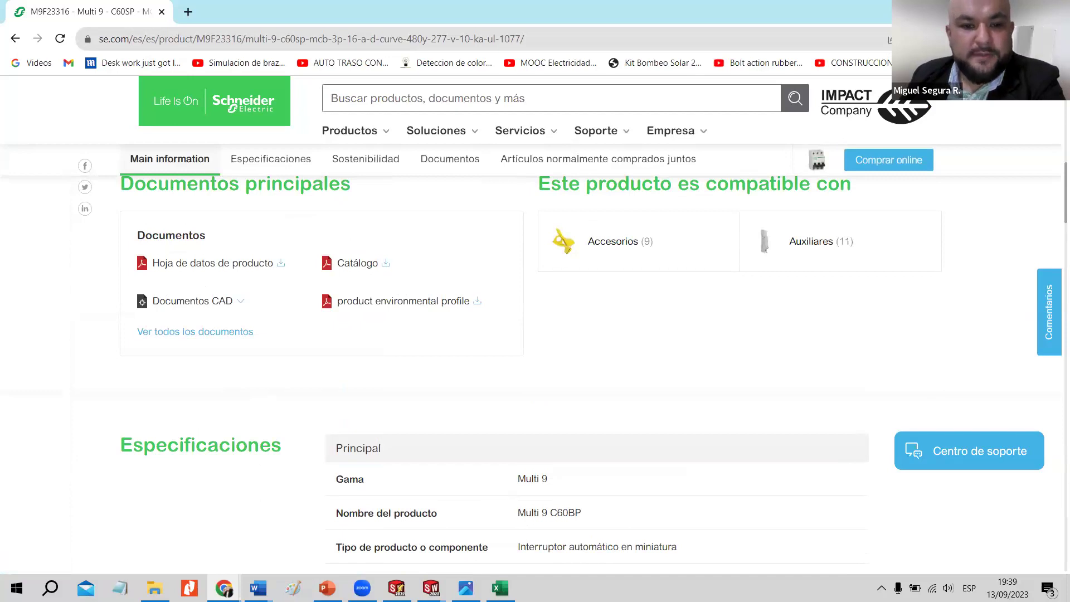
Switch to SOLIDWORKS Electrical, review Q3's user data customization and its manufacturer references and circuits, and close the component properties.
{"action": "key", "text": "alt+Tab"}
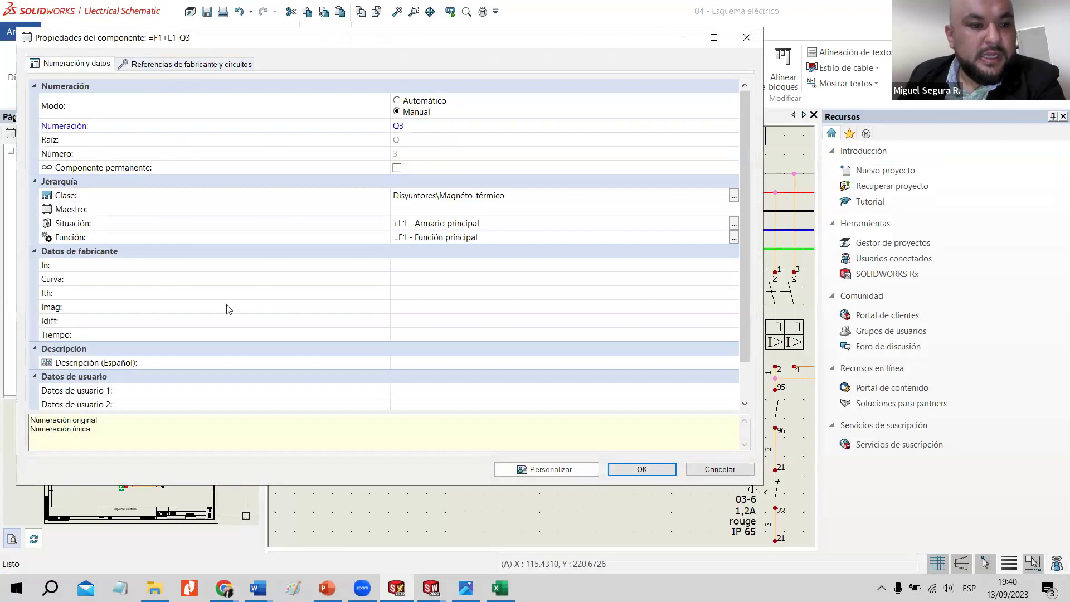
{"action": "scroll", "coordinate": [229, 309], "scroll_direction": "down", "scroll_amount": 2}
{"action": "left_click", "coordinate": [543, 470]}
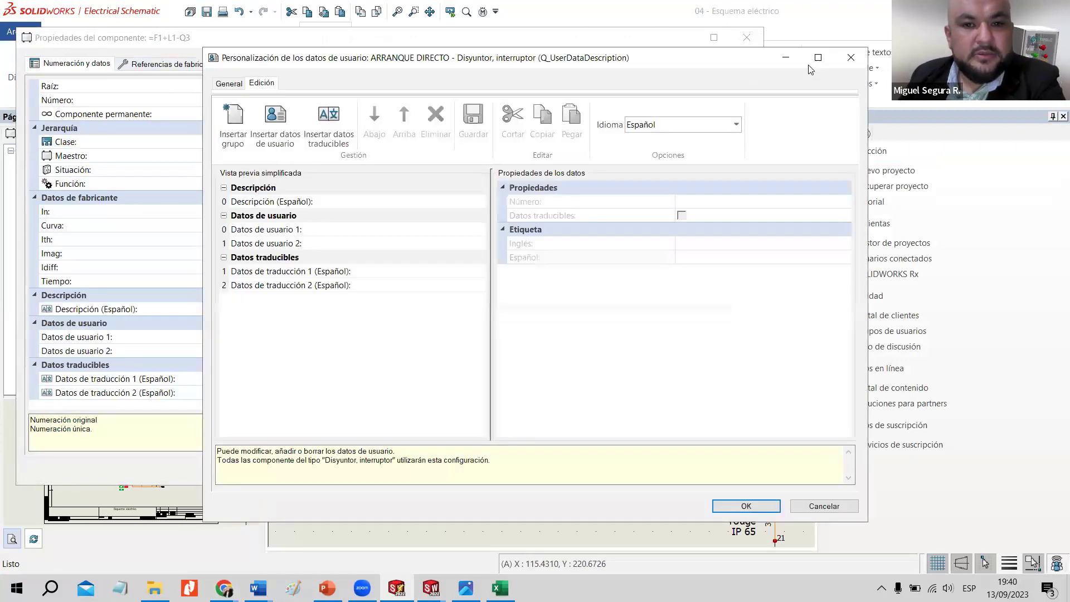
{"action": "left_click", "coordinate": [851, 57]}
{"action": "left_click", "coordinate": [167, 64]}
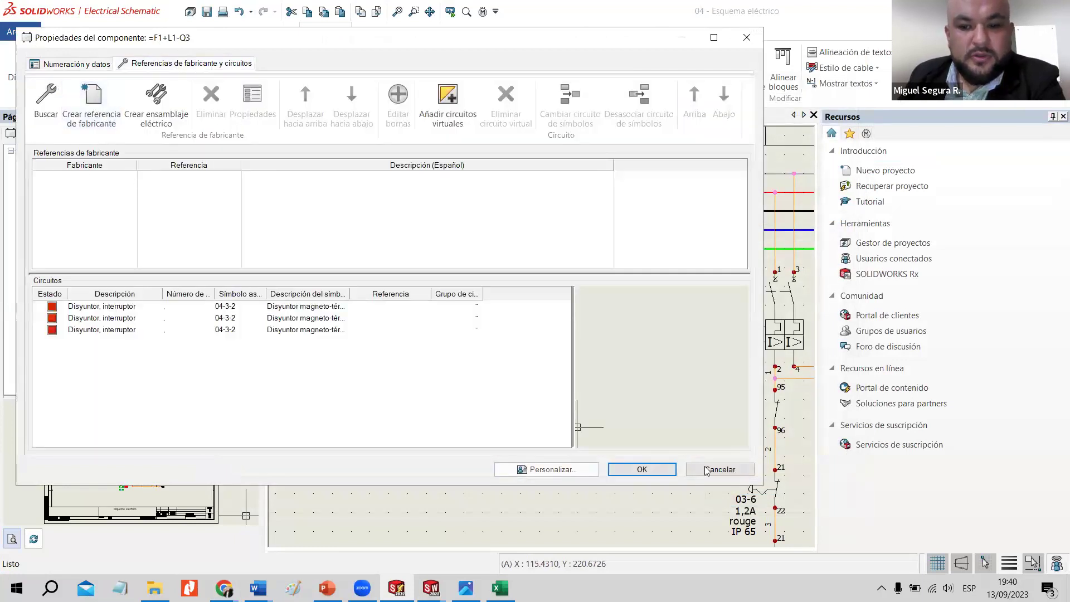
{"action": "key", "text": "Escape"}
{"action": "left_click", "coordinate": [133, 66]}
{"action": "left_click", "coordinate": [532, 323]}
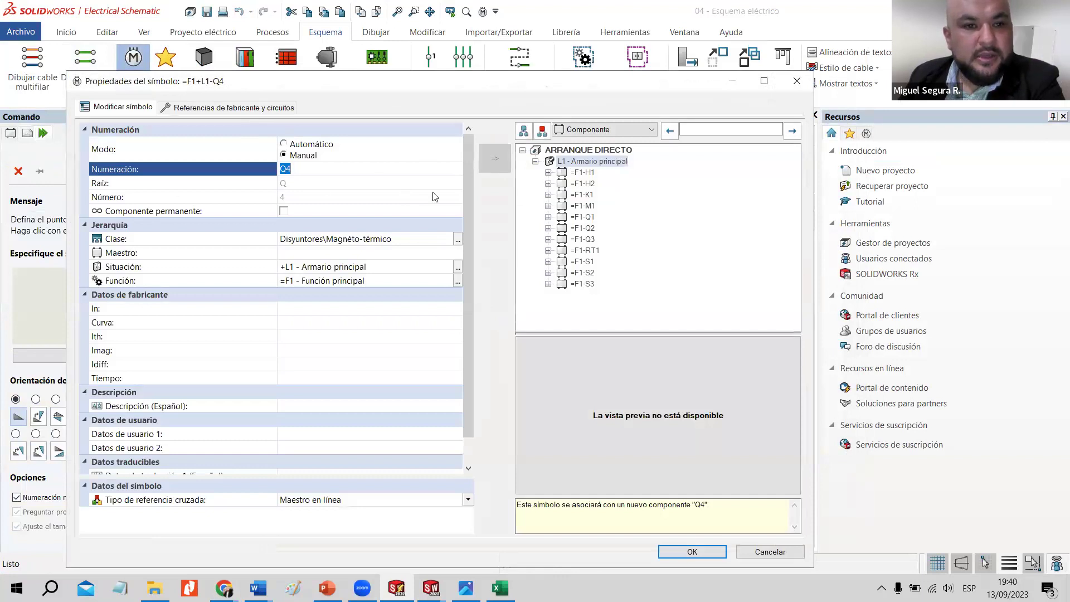
{"action": "left_click", "coordinate": [586, 162]}
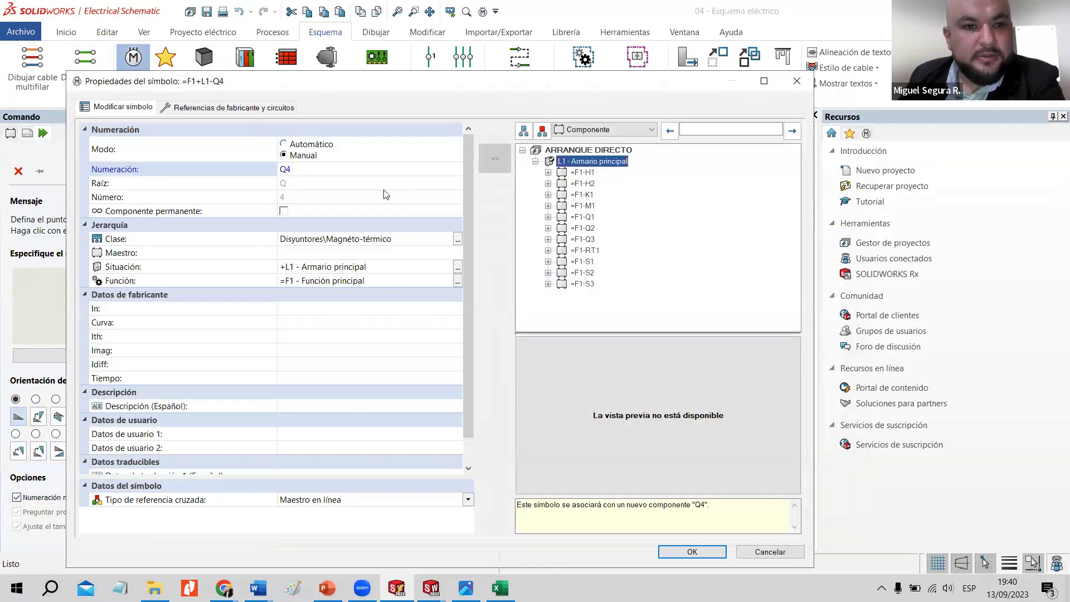
{"action": "left_click", "coordinate": [210, 109]}
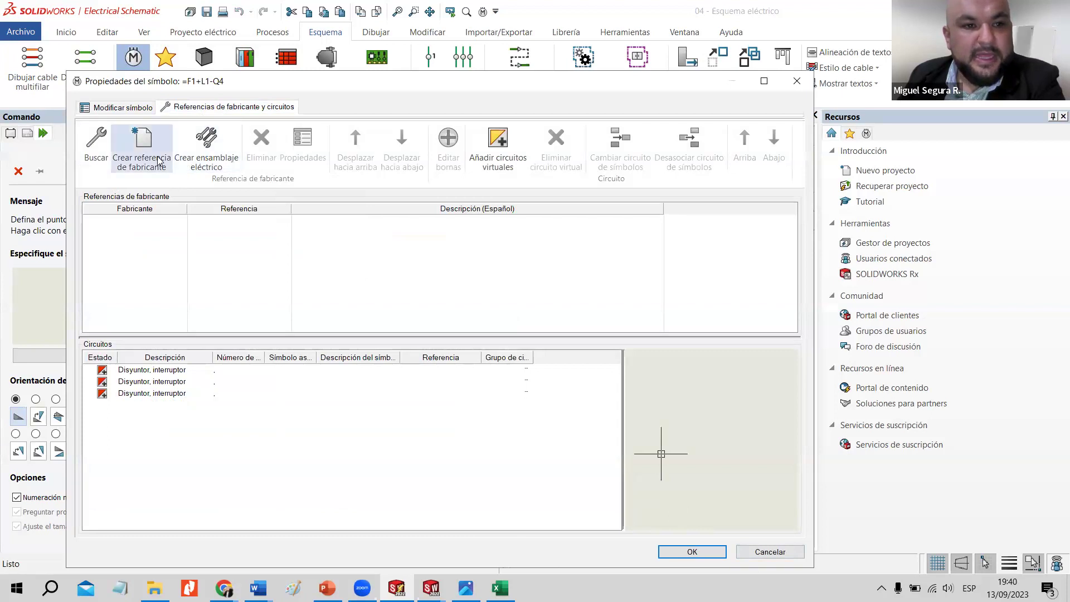
{"action": "left_click", "coordinate": [769, 551]}
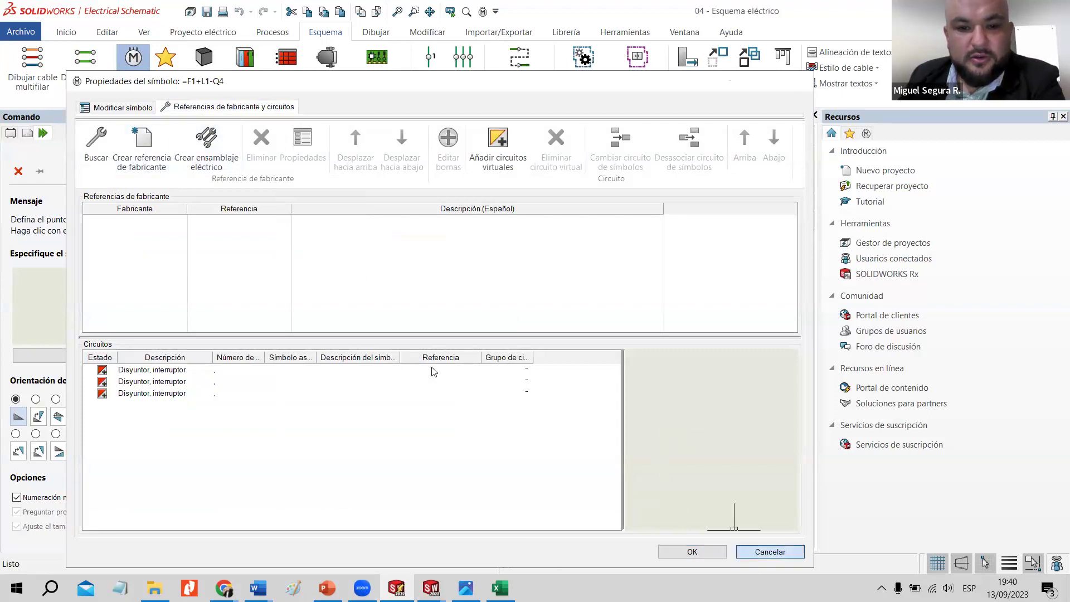
Reopen Q3's component properties, view its manufacturer references and circuits, and close them.
{"action": "double_click", "coordinate": [429, 354]}
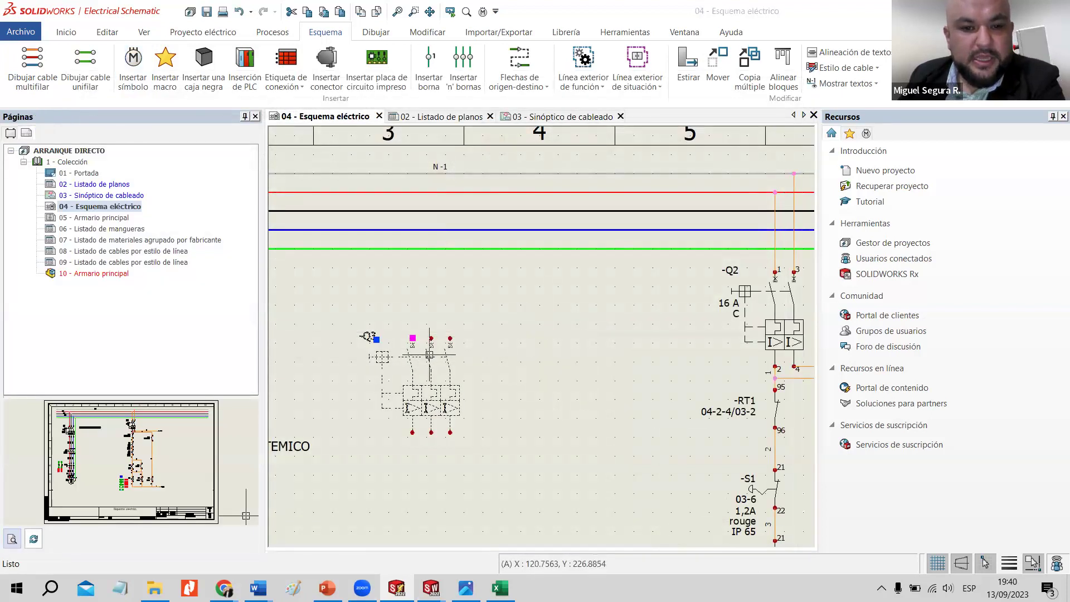
{"action": "left_click", "coordinate": [173, 63]}
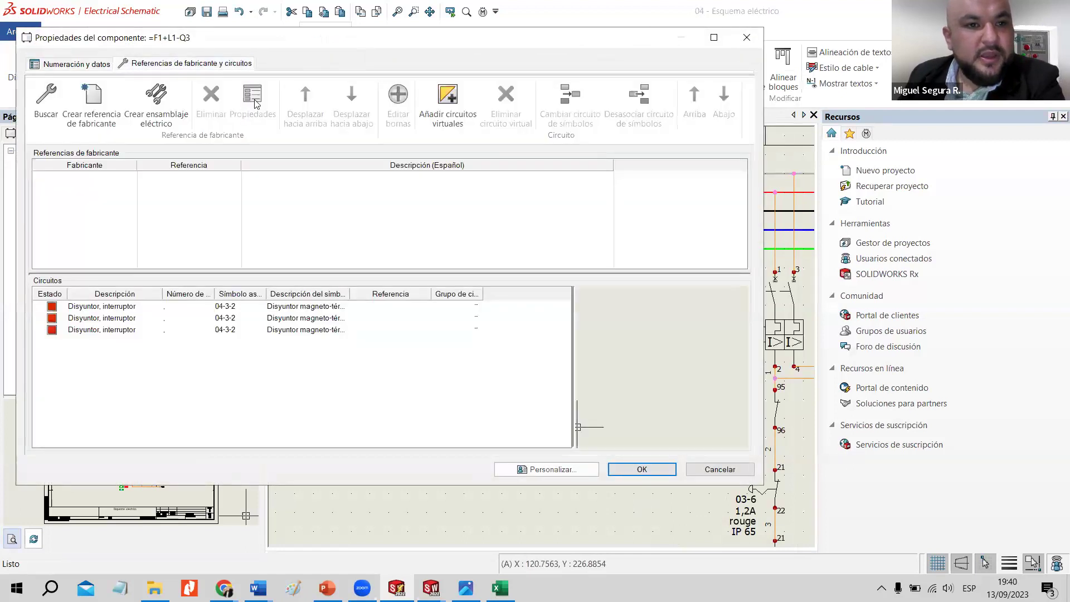
{"action": "left_click", "coordinate": [718, 469]}
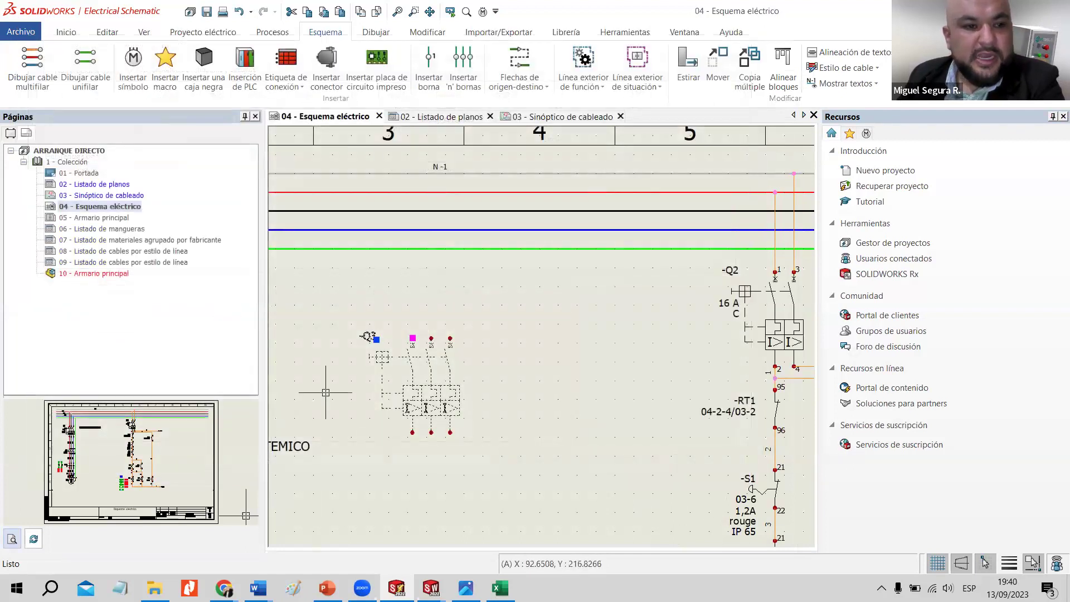
Start a symbol insertion on the electrical schematic and browse the Arranque de motor and Contactos classes for another symbol.
{"action": "scroll", "coordinate": [449, 468], "scroll_direction": "down", "scroll_amount": 3}
{"action": "scroll", "coordinate": [449, 468], "scroll_direction": "down", "scroll_amount": 2}
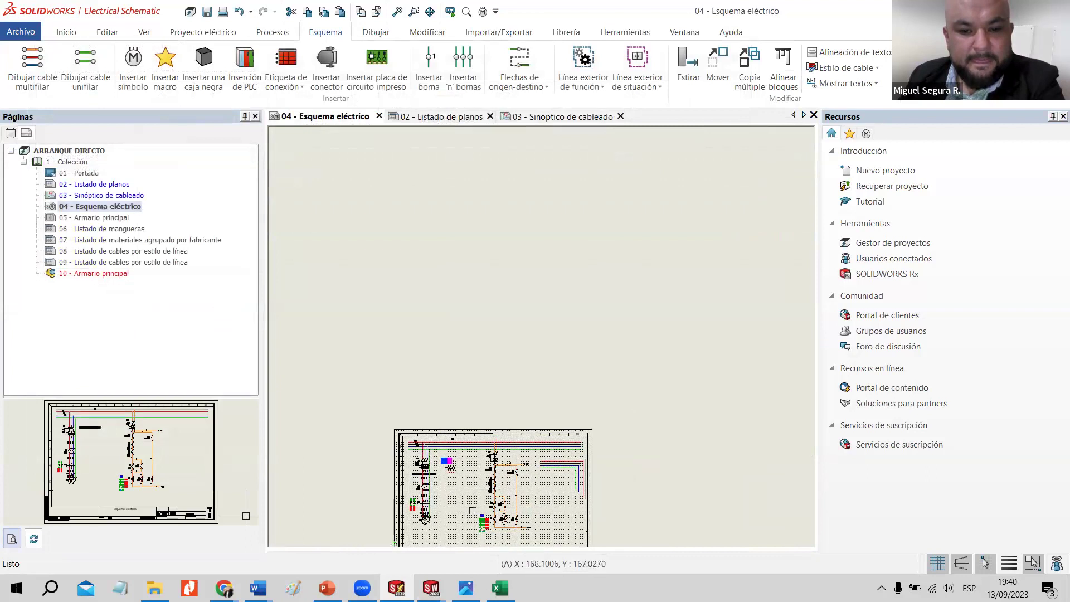
{"action": "scroll", "coordinate": [449, 468], "scroll_direction": "up", "scroll_amount": 5}
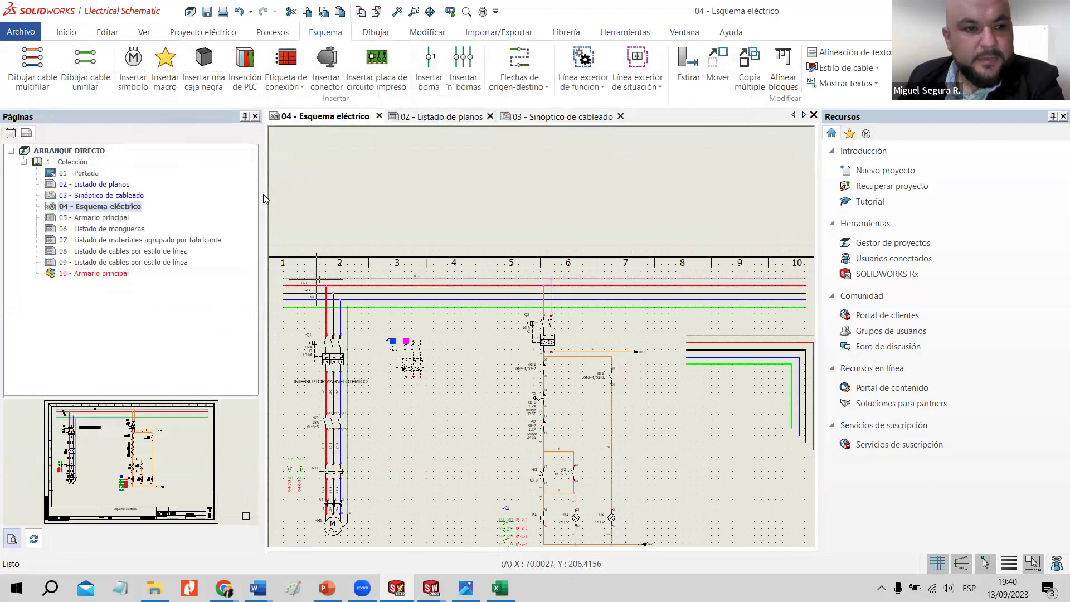
{"action": "left_click", "coordinate": [133, 66]}
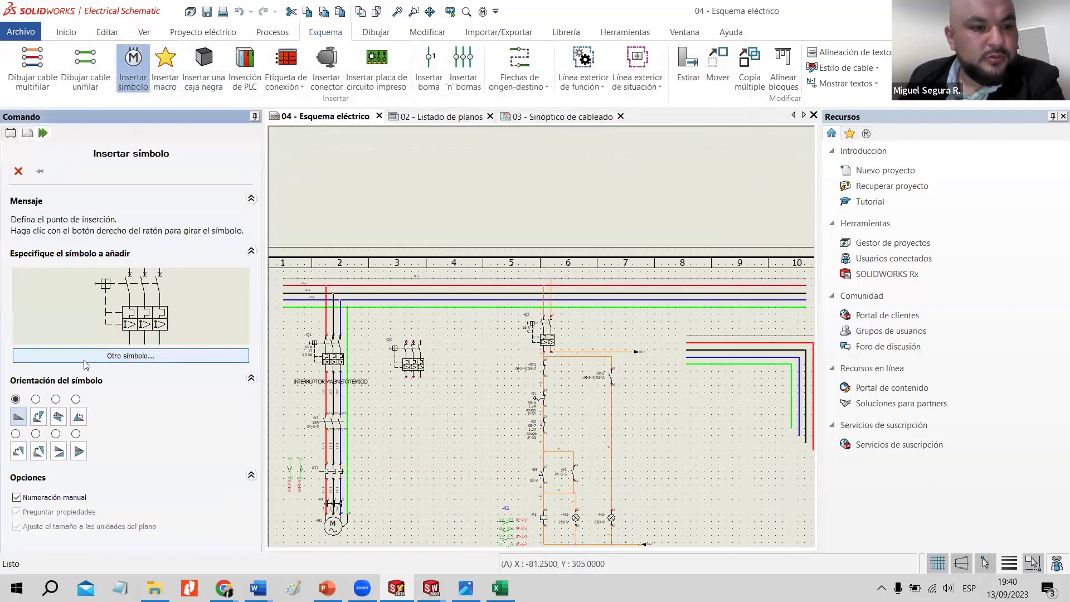
{"action": "left_click", "coordinate": [85, 359]}
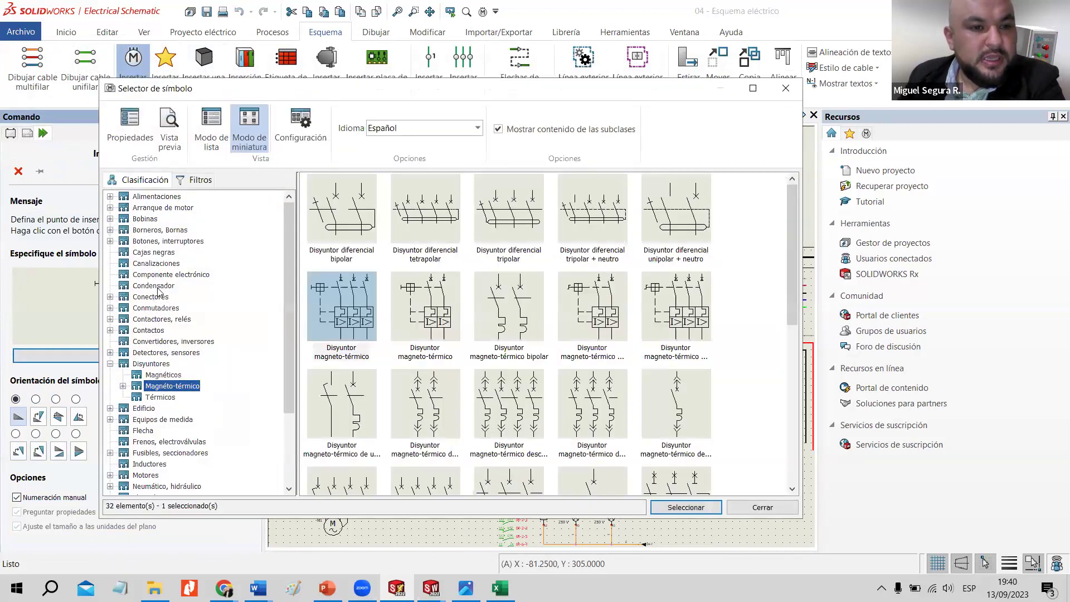
{"action": "scroll", "coordinate": [158, 291], "scroll_direction": "down", "scroll_amount": 3}
{"action": "scroll", "coordinate": [149, 307], "scroll_direction": "up", "scroll_amount": 3}
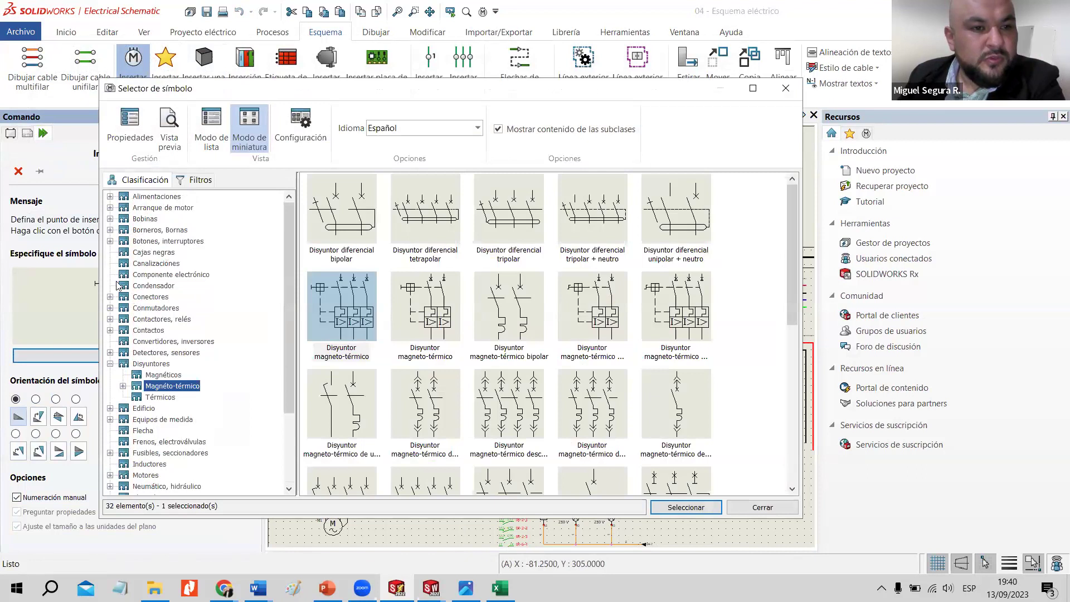
{"action": "left_click", "coordinate": [149, 209]}
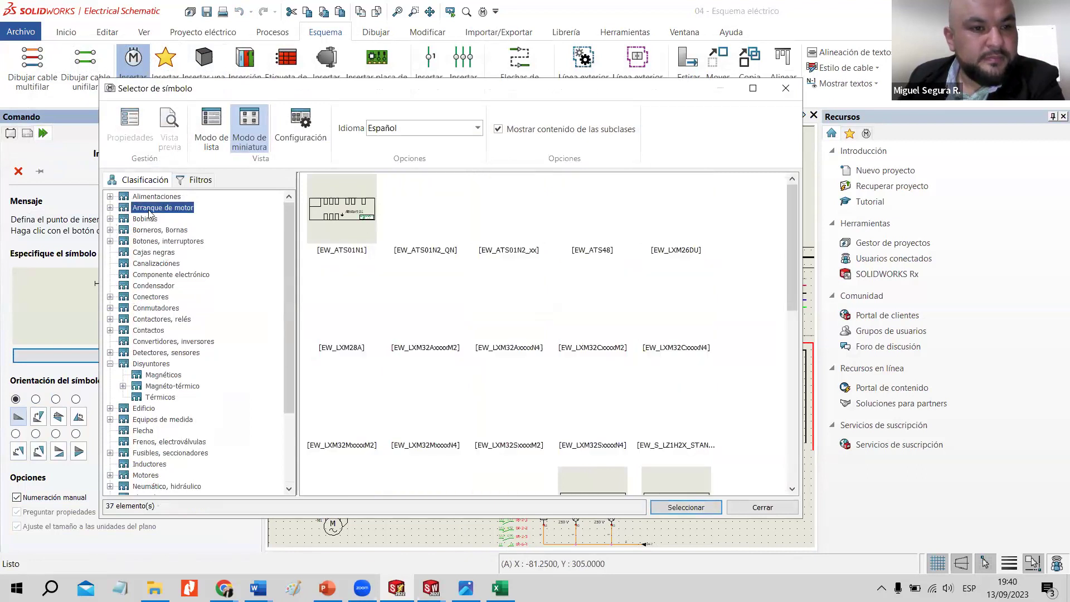
{"action": "scroll", "coordinate": [179, 400], "scroll_direction": "down", "scroll_amount": 3}
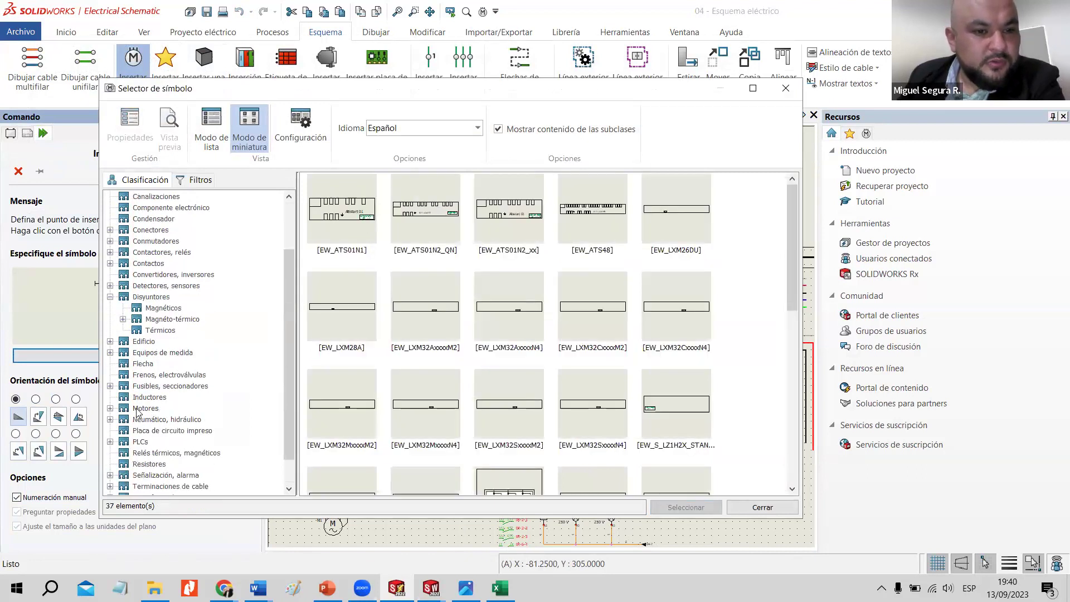
{"action": "scroll", "coordinate": [141, 440], "scroll_direction": "up", "scroll_amount": 2}
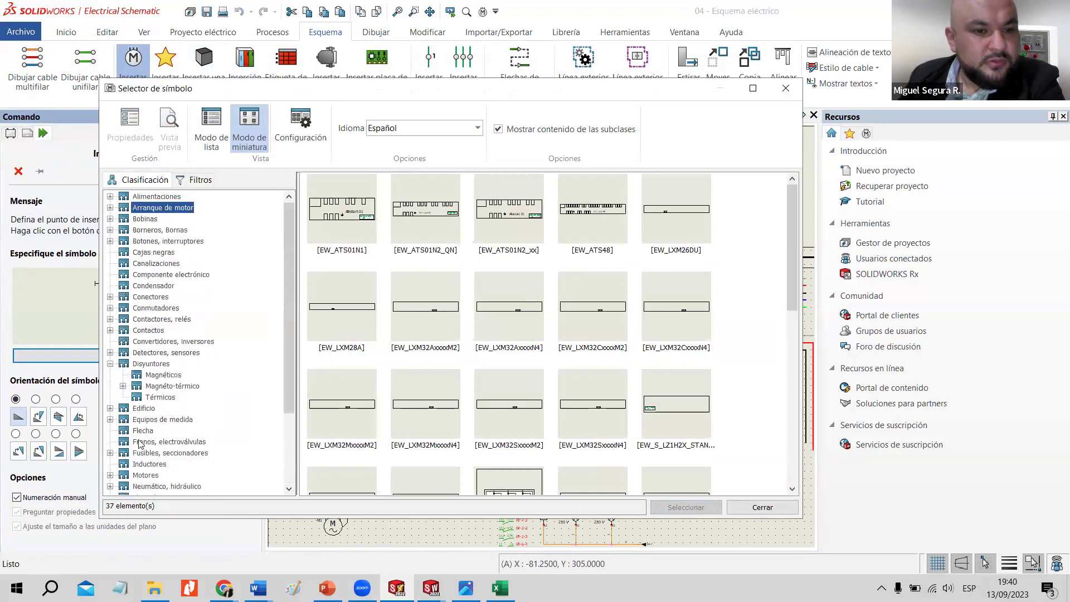
{"action": "left_click", "coordinate": [109, 363]}
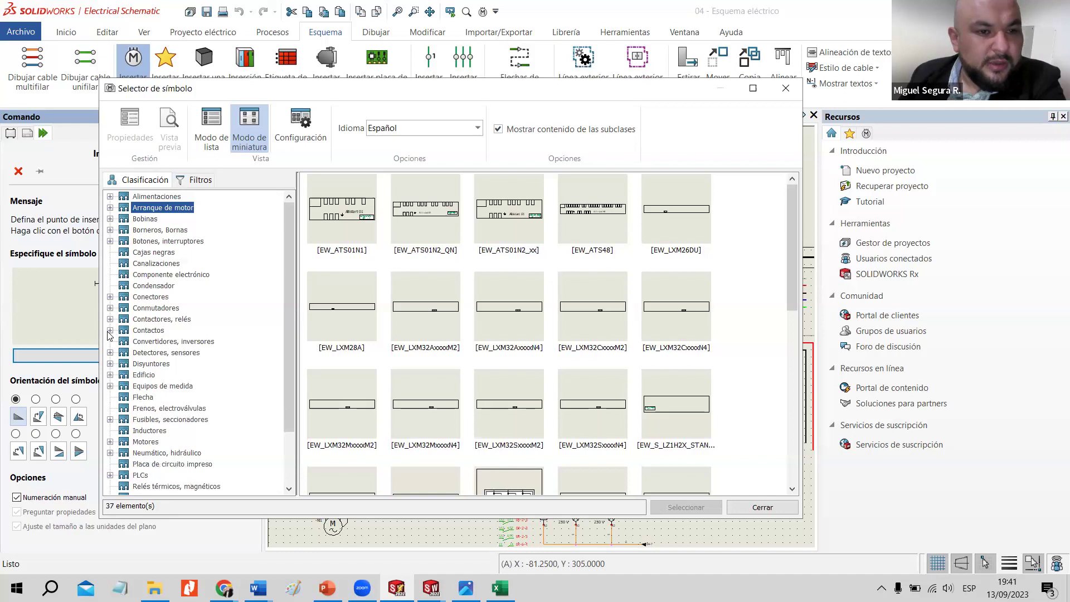
{"action": "left_click", "coordinate": [109, 331]}
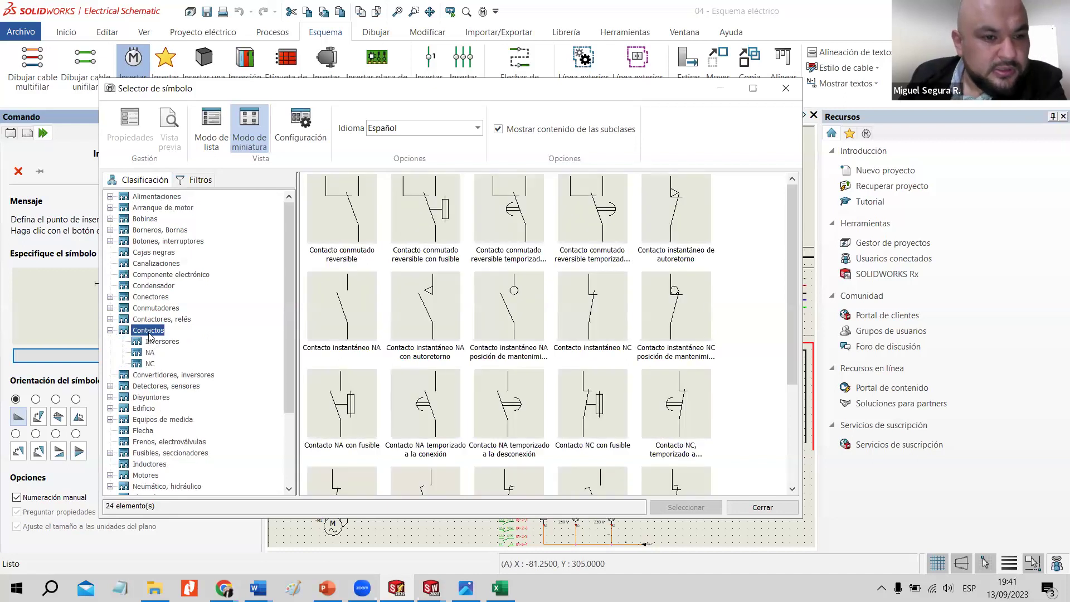
{"action": "scroll", "coordinate": [337, 307], "scroll_direction": "down", "scroll_amount": 3}
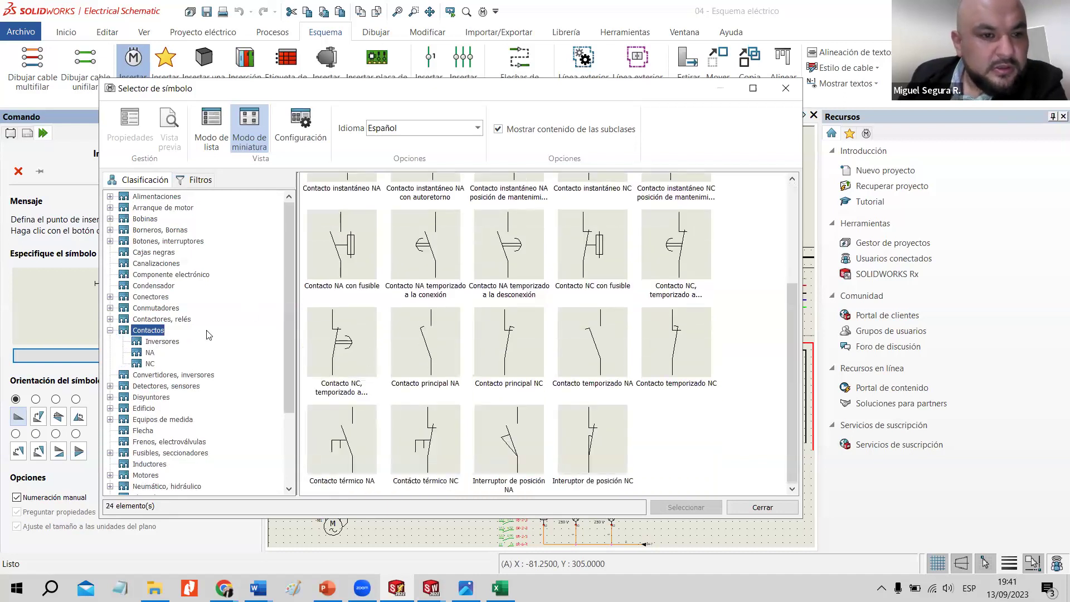
Place the Contacto de potencia tripolar symbol from Contactores, relés below Q3 and associate it with component K1.
{"action": "left_click", "coordinate": [161, 318]}
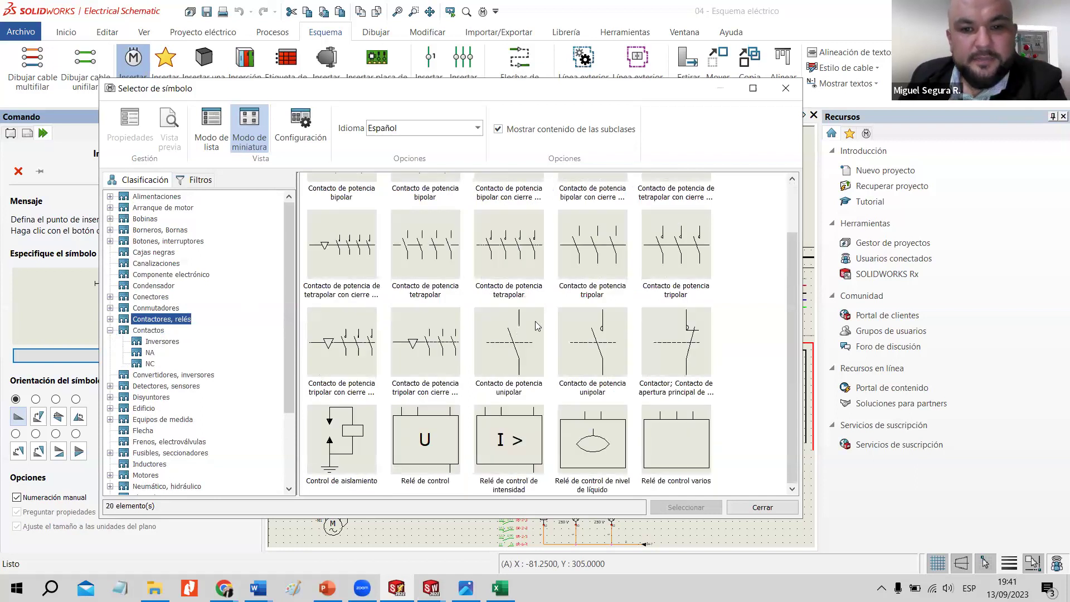
{"action": "left_click", "coordinate": [608, 238]}
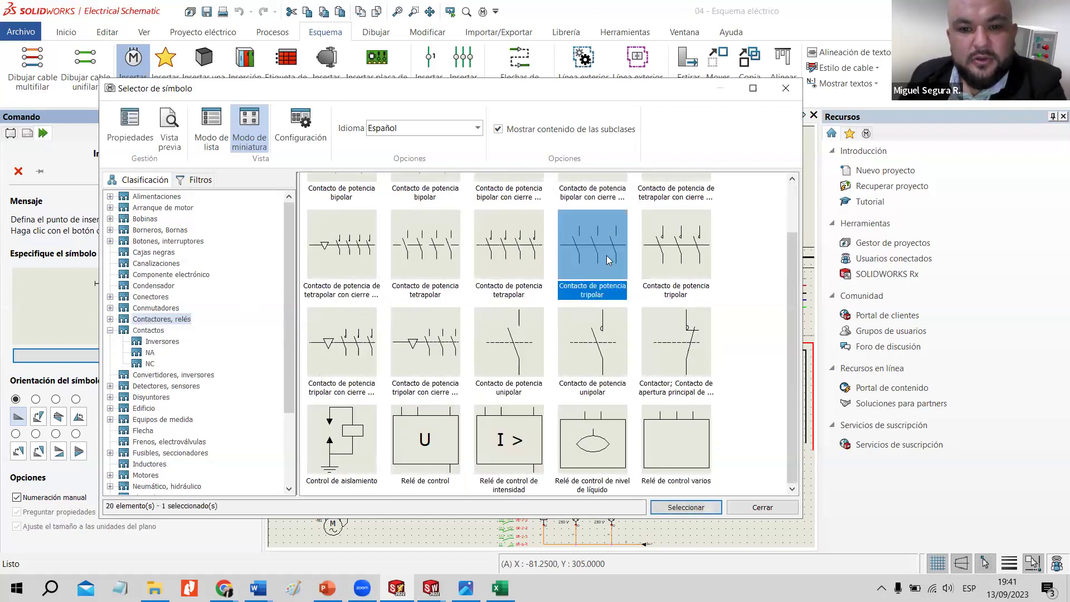
{"action": "left_click", "coordinate": [686, 507]}
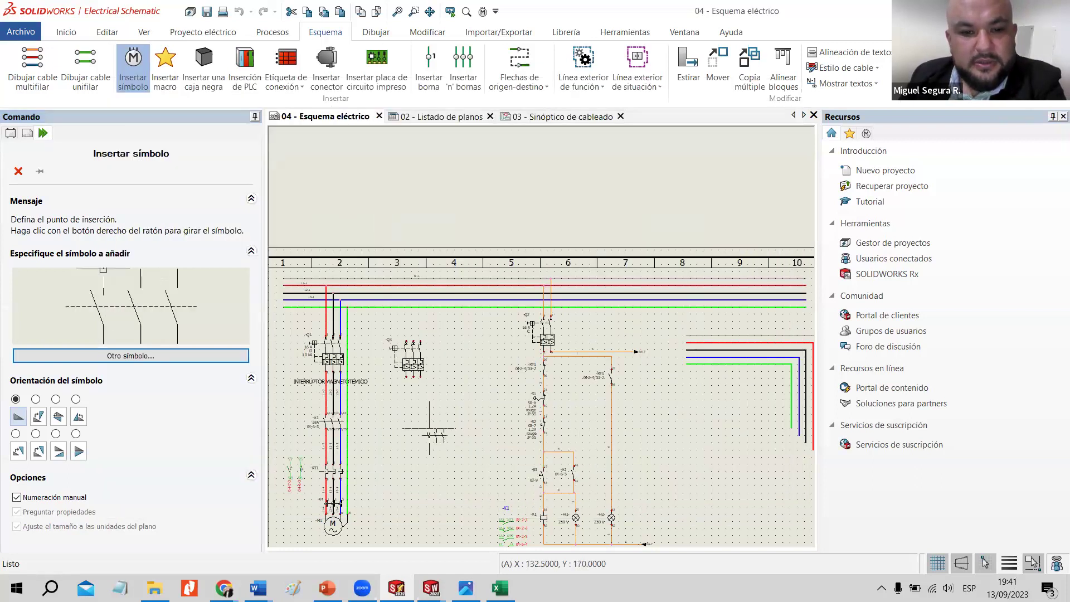
{"action": "left_click", "coordinate": [402, 410]}
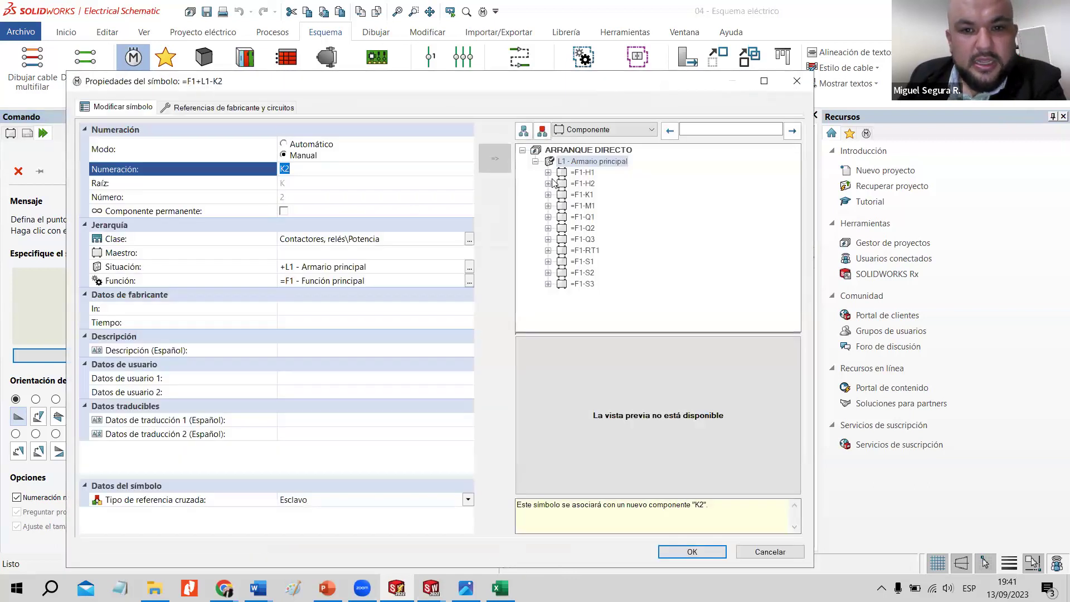
{"action": "left_click", "coordinate": [584, 195]}
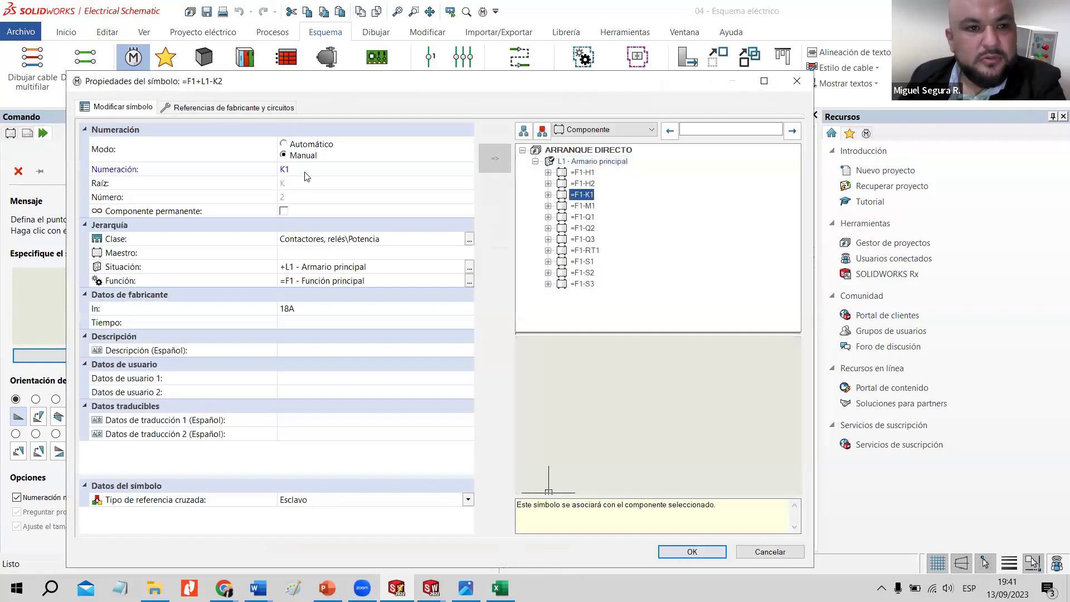
Open the properties of K1's LC1D18M7 manufacturer reference and reselect MCADPP0003369_3D-simplified as its 3D part.
{"action": "left_click", "coordinate": [250, 108]}
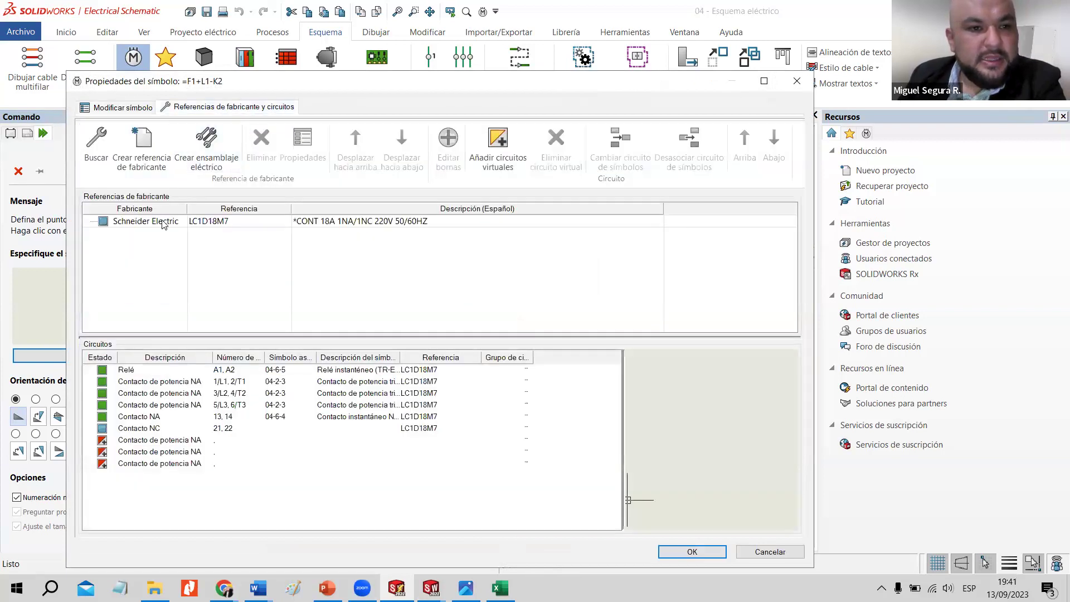
{"action": "left_click", "coordinate": [180, 223]}
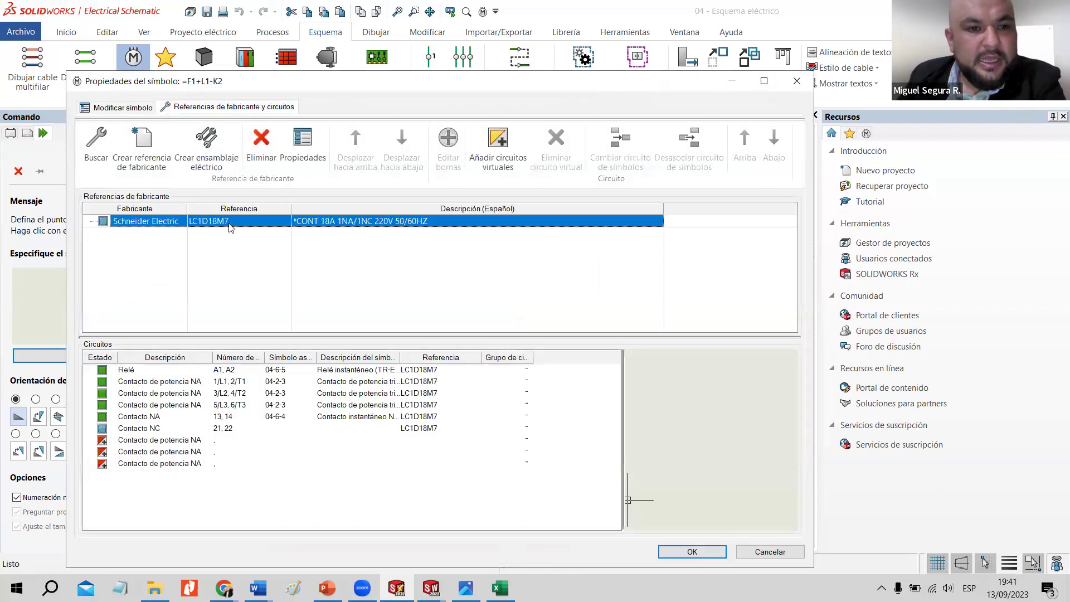
{"action": "left_click", "coordinate": [303, 140]}
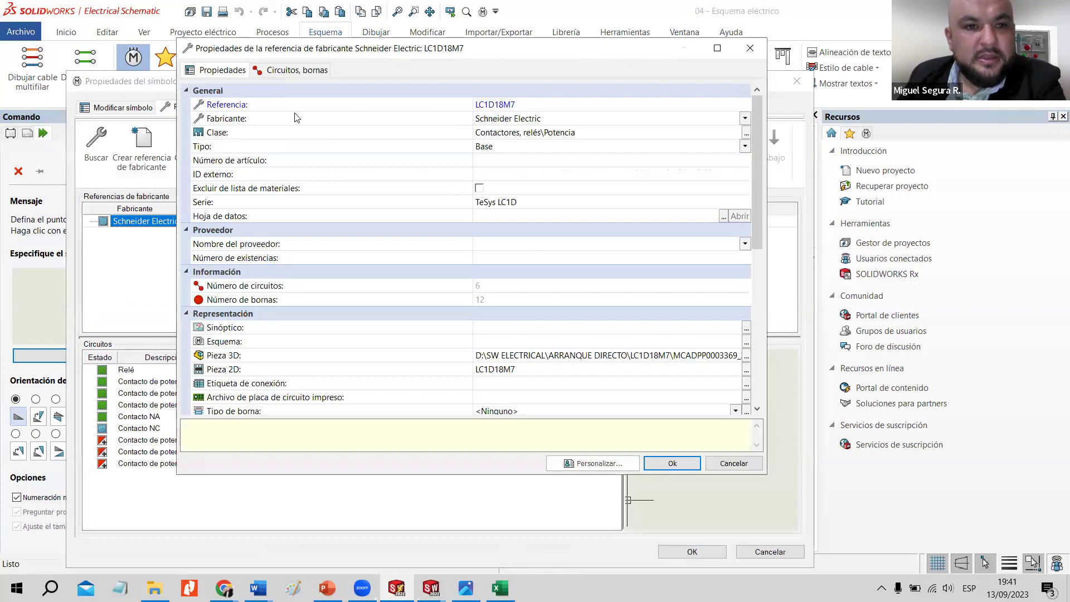
{"action": "scroll", "coordinate": [510, 233], "scroll_direction": "down", "scroll_amount": 2}
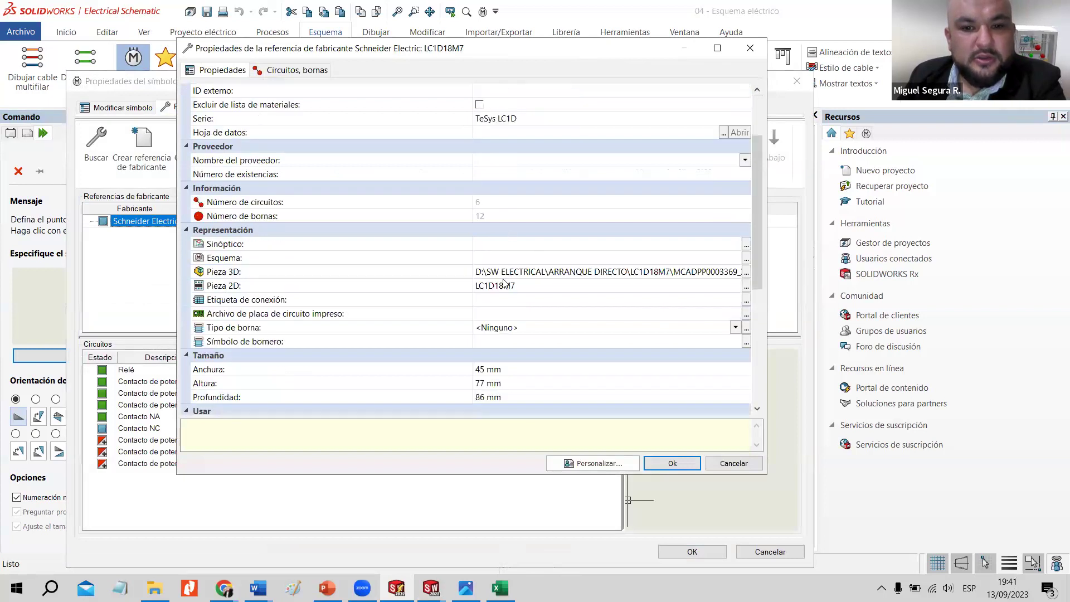
{"action": "left_click", "coordinate": [747, 272]}
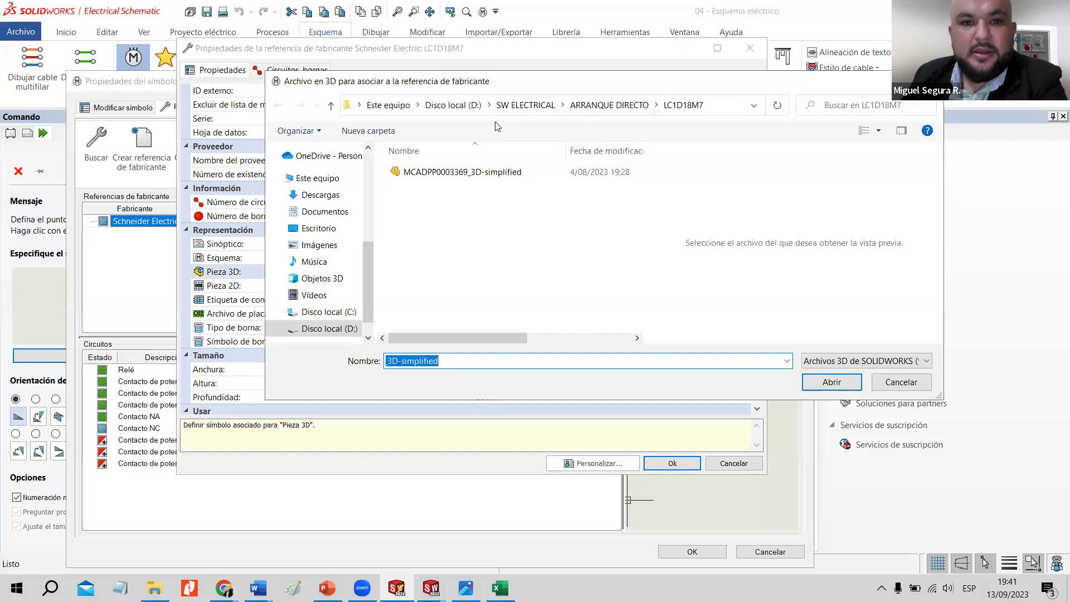
{"action": "left_click", "coordinate": [477, 178]}
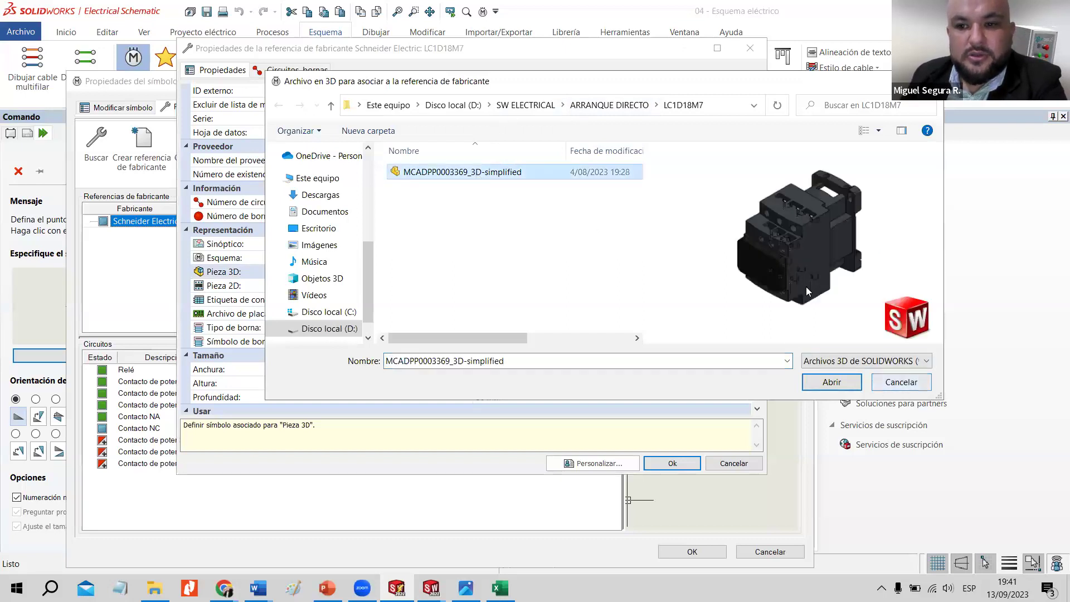
{"action": "left_click", "coordinate": [831, 381]}
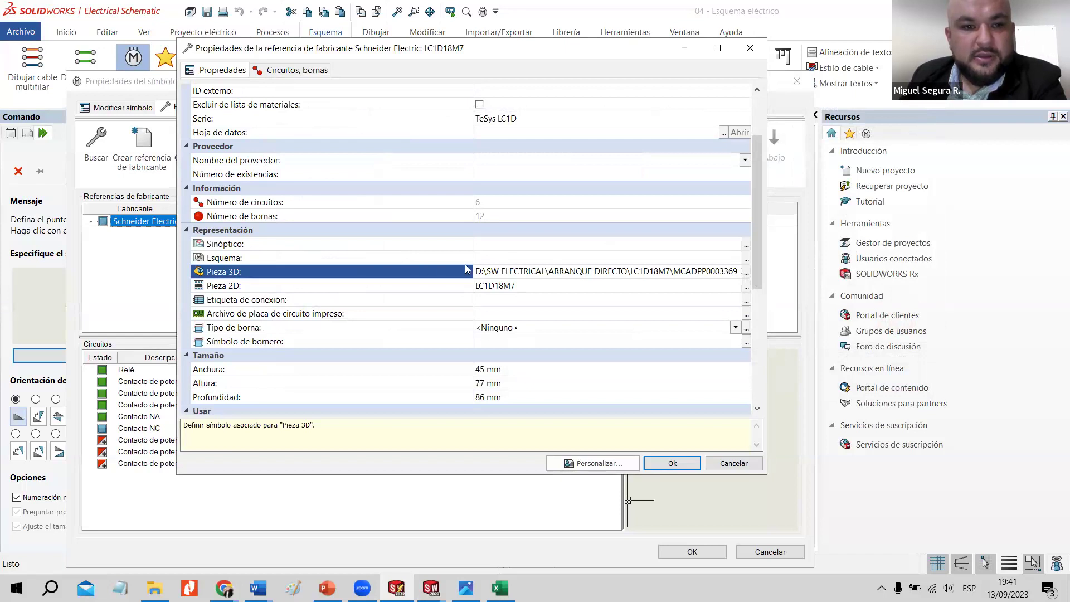
Review the representation data of LC1D18M7, view the symbols available for its schematic representation, and close the reference properties.
{"action": "scroll", "coordinate": [311, 279], "scroll_direction": "down", "scroll_amount": 1}
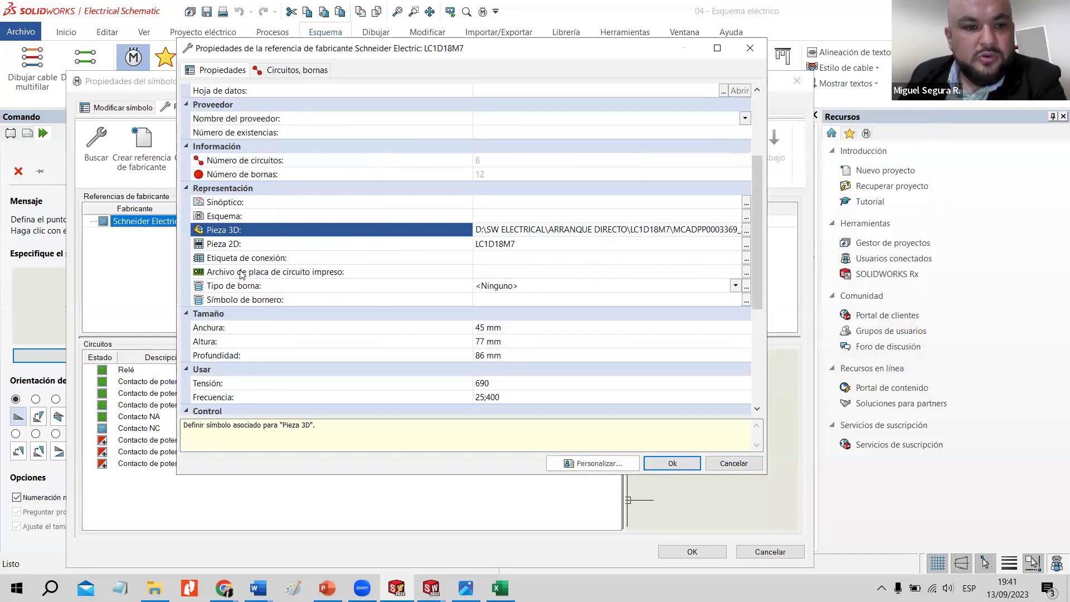
{"action": "scroll", "coordinate": [239, 301], "scroll_direction": "up", "scroll_amount": 1}
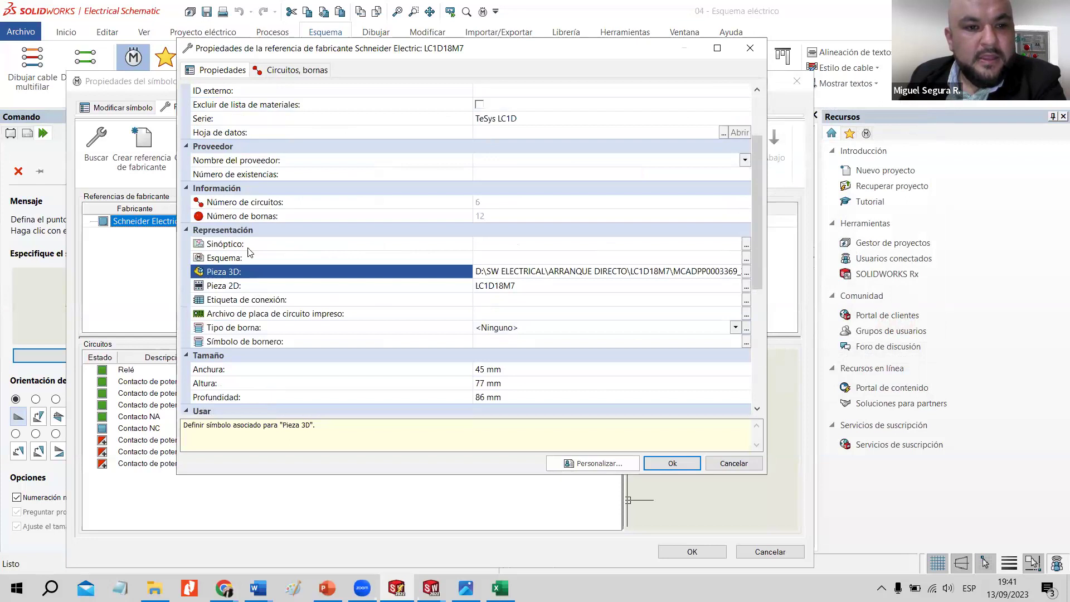
{"action": "left_click", "coordinate": [746, 259]}
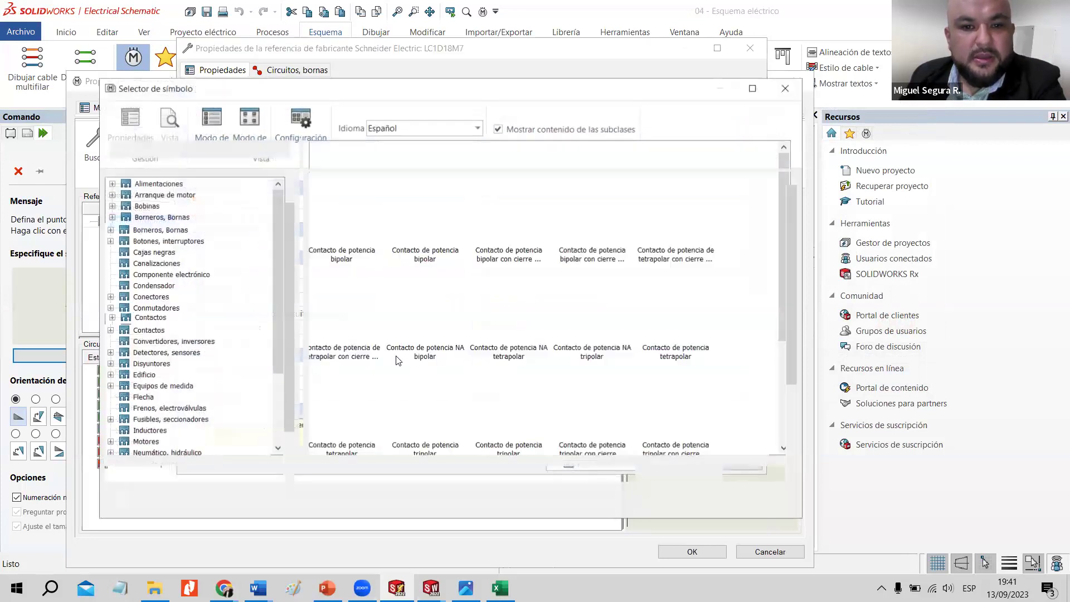
{"action": "left_click", "coordinate": [793, 86]}
{"action": "left_click", "coordinate": [750, 48]}
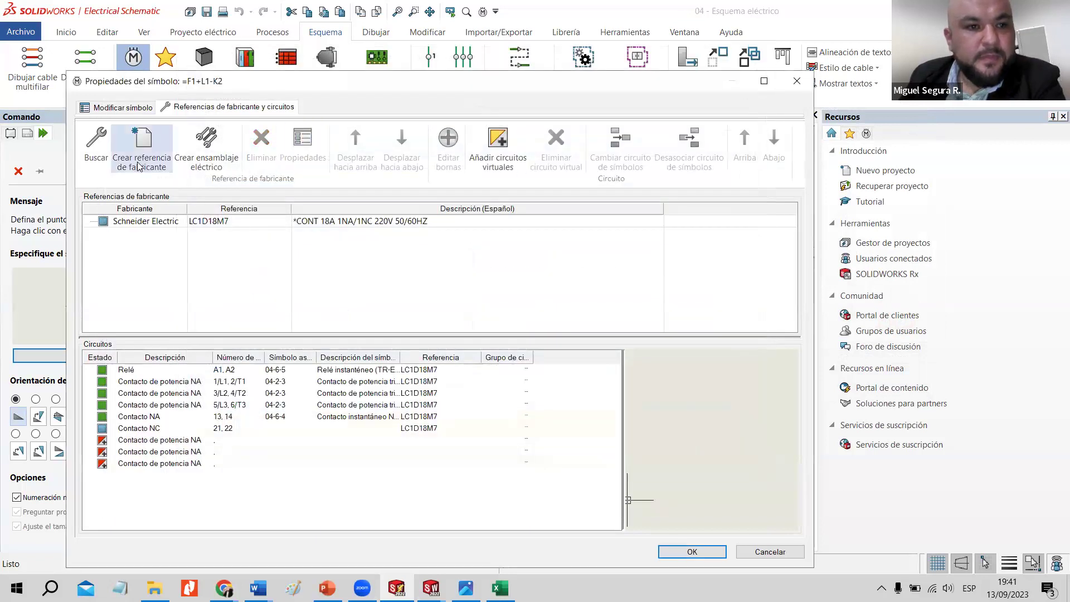
Open the manufacturer reference search for K1 and cancel it together with the pending symbol insertion.
{"action": "left_click", "coordinate": [100, 142]}
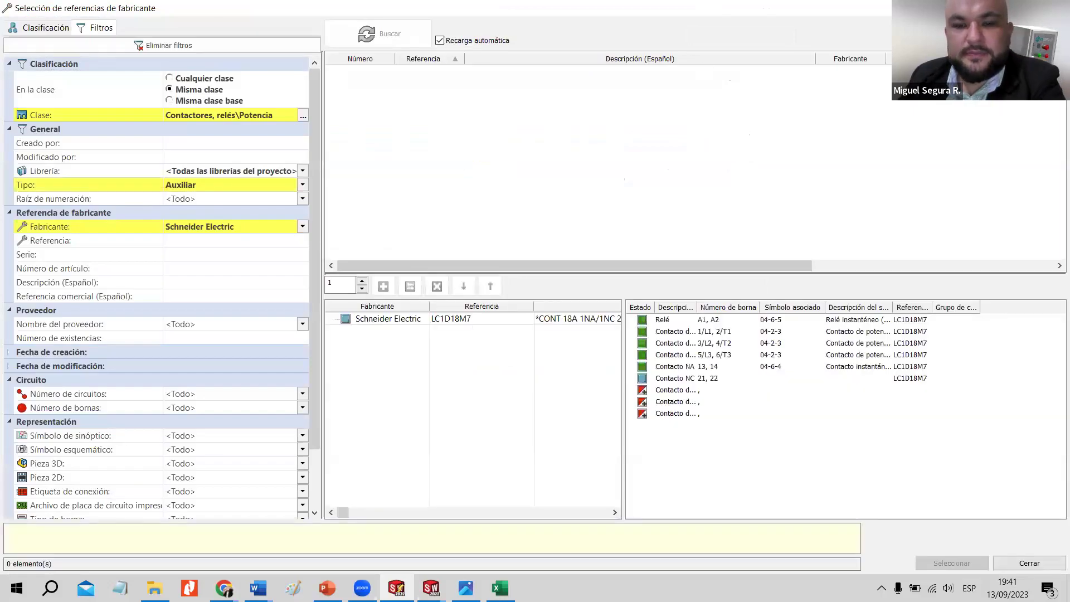
{"action": "key", "text": "Escape"}
{"action": "key", "text": "Escape"}
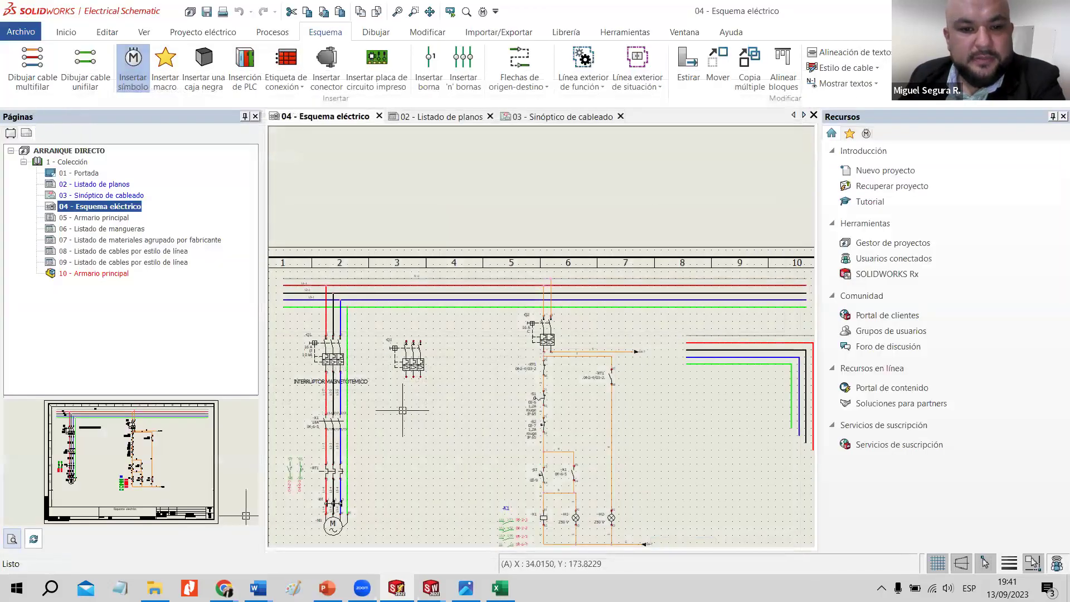
Open Q3's manufacturer references and circuits, look through its breaker circuits, and start a manufacturer reference search.
{"action": "double_click", "coordinate": [321, 308]}
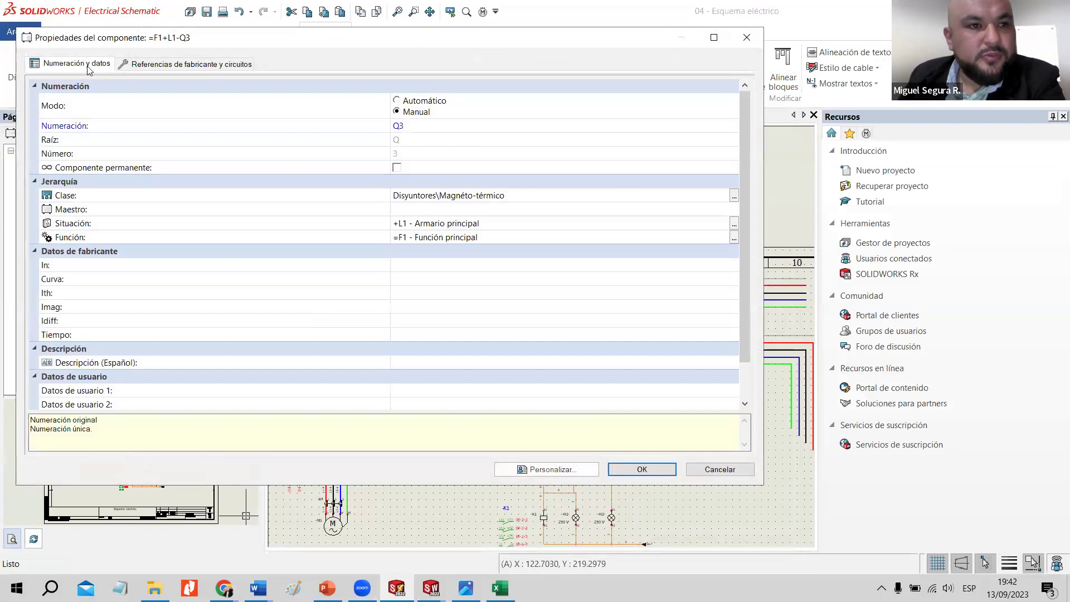
{"action": "left_click", "coordinate": [185, 65]}
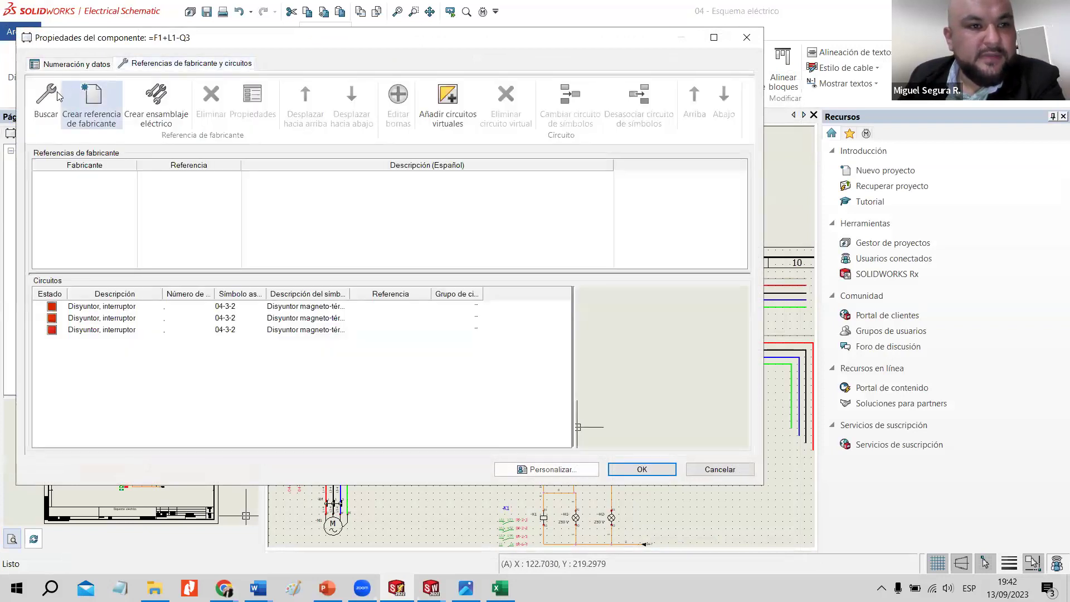
{"action": "left_click", "coordinate": [130, 305]}
{"action": "key", "text": "Down"}
{"action": "key", "text": "Down"}
{"action": "left_click", "coordinate": [116, 308]}
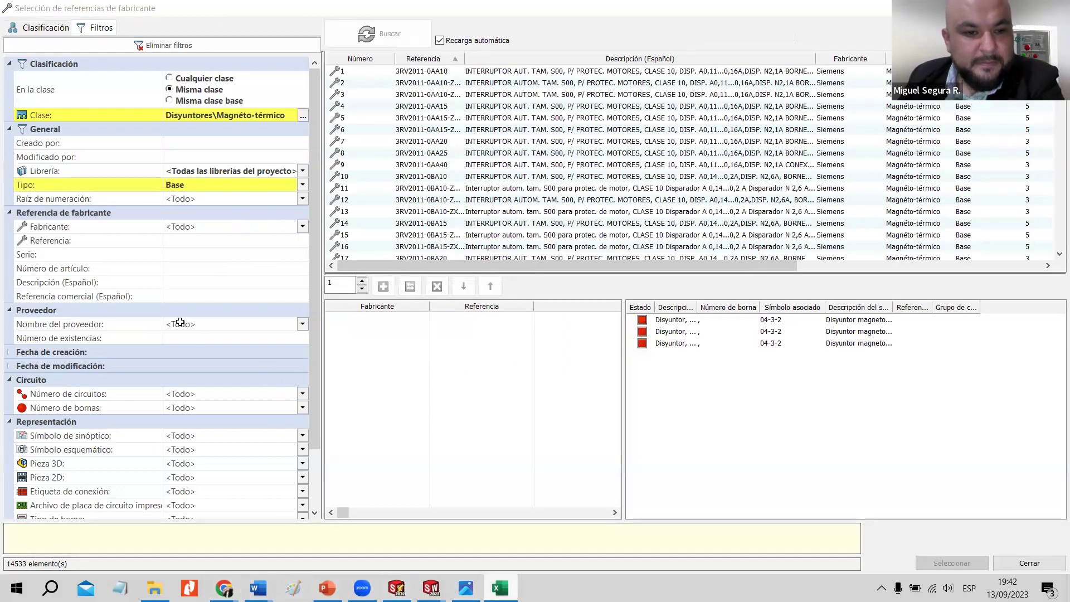
Copy the ITM reference M9F23316 from cell C3 of the Excel component list and return to the reference search.
{"action": "left_click", "coordinate": [215, 273]}
{"action": "double_click", "coordinate": [229, 208]}
{"action": "key", "text": "ctrl+c"}
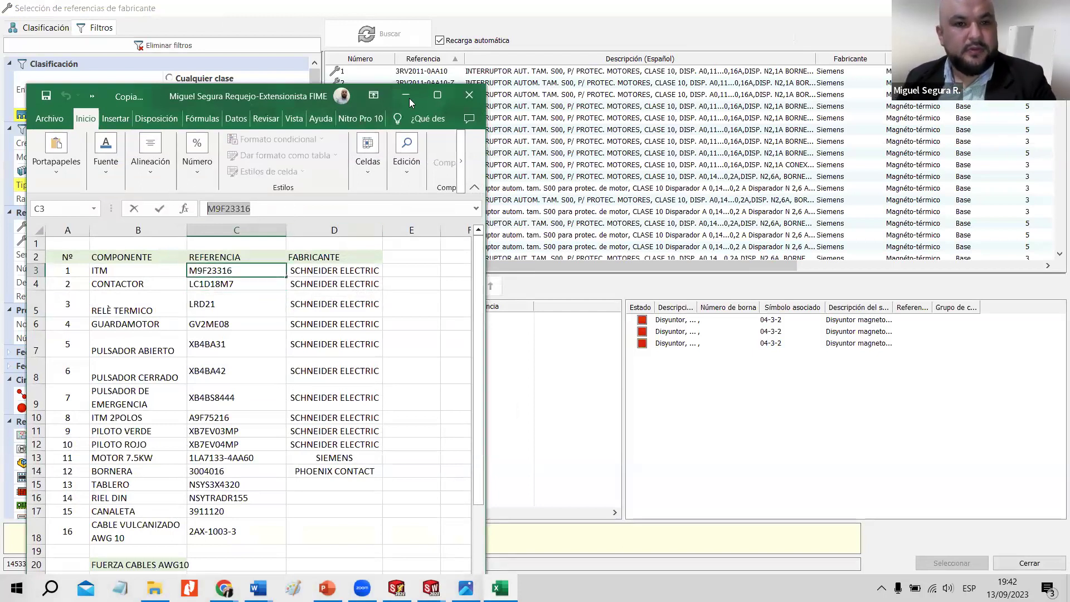
{"action": "left_click", "coordinate": [405, 96]}
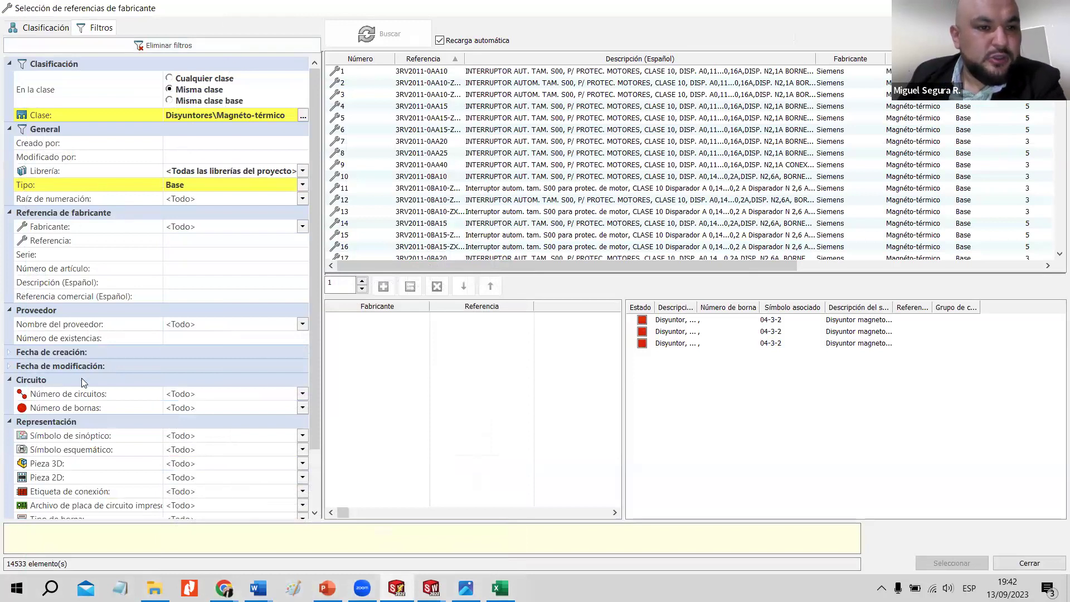
Browse the manufacturers available for filtering the reference search and leave the manufacturer filter unset.
{"action": "left_click", "coordinate": [301, 226]}
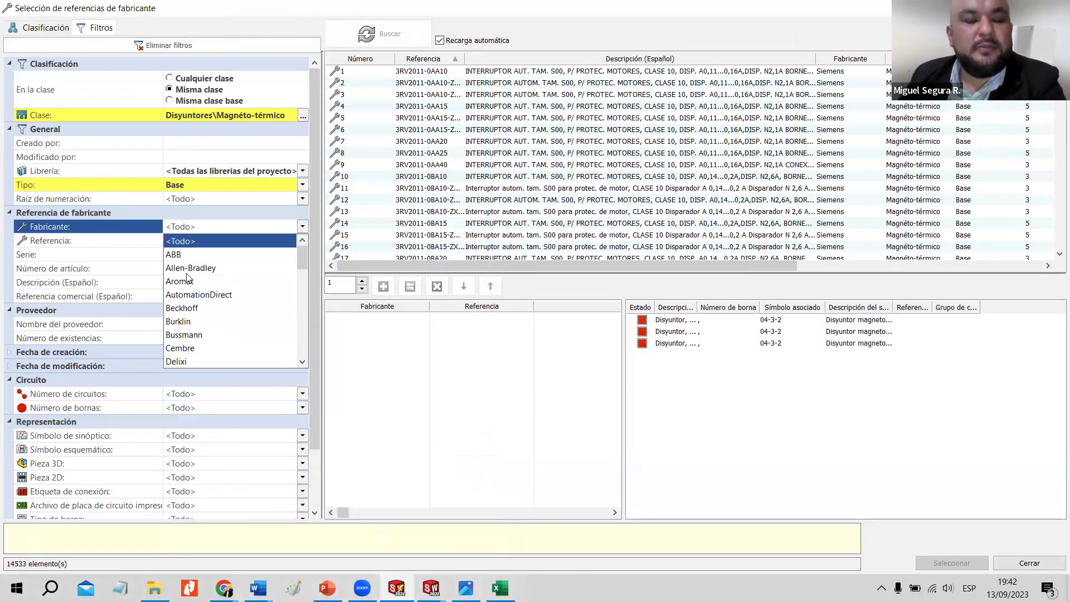
{"action": "scroll", "coordinate": [189, 318], "scroll_direction": "down", "scroll_amount": 2}
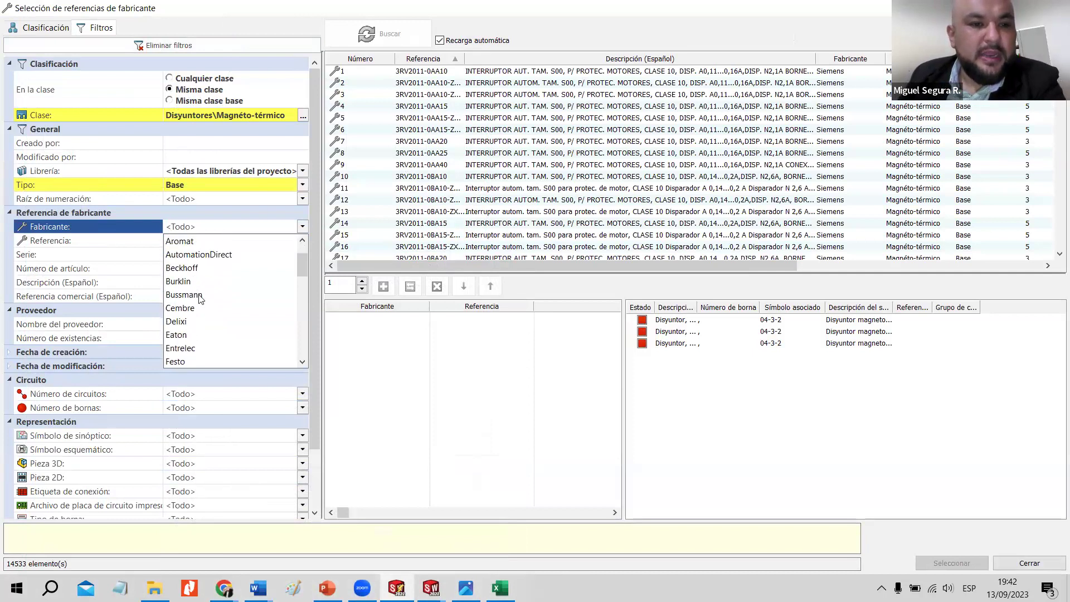
{"action": "scroll", "coordinate": [193, 334], "scroll_direction": "down", "scroll_amount": 1}
{"action": "scroll", "coordinate": [191, 340], "scroll_direction": "down", "scroll_amount": 2}
{"action": "scroll", "coordinate": [195, 324], "scroll_direction": "down", "scroll_amount": 4}
{"action": "scroll", "coordinate": [199, 323], "scroll_direction": "down", "scroll_amount": 4}
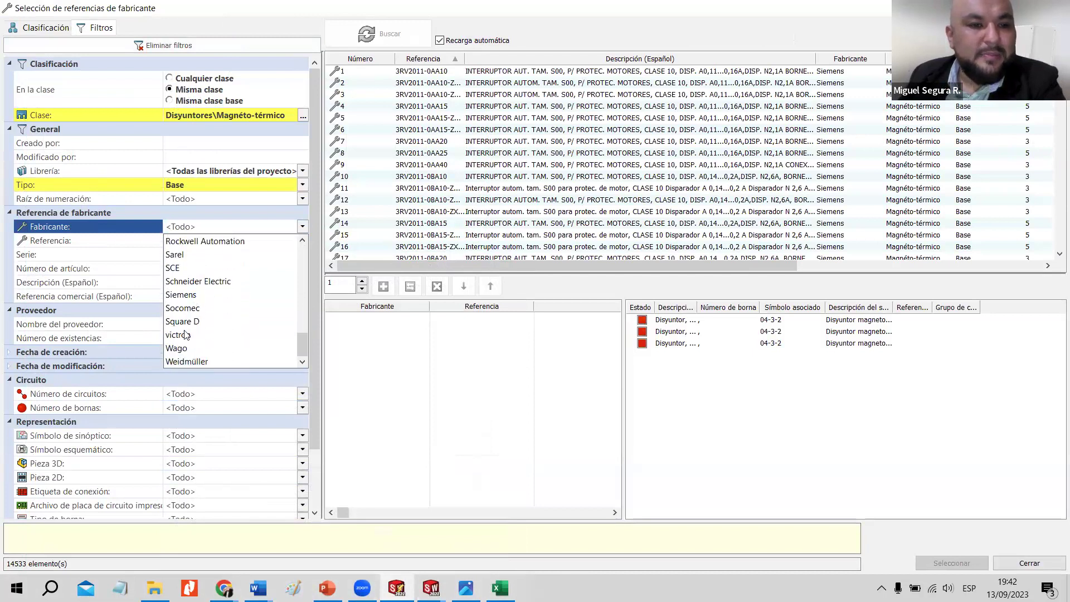
{"action": "left_click", "coordinate": [358, 348]}
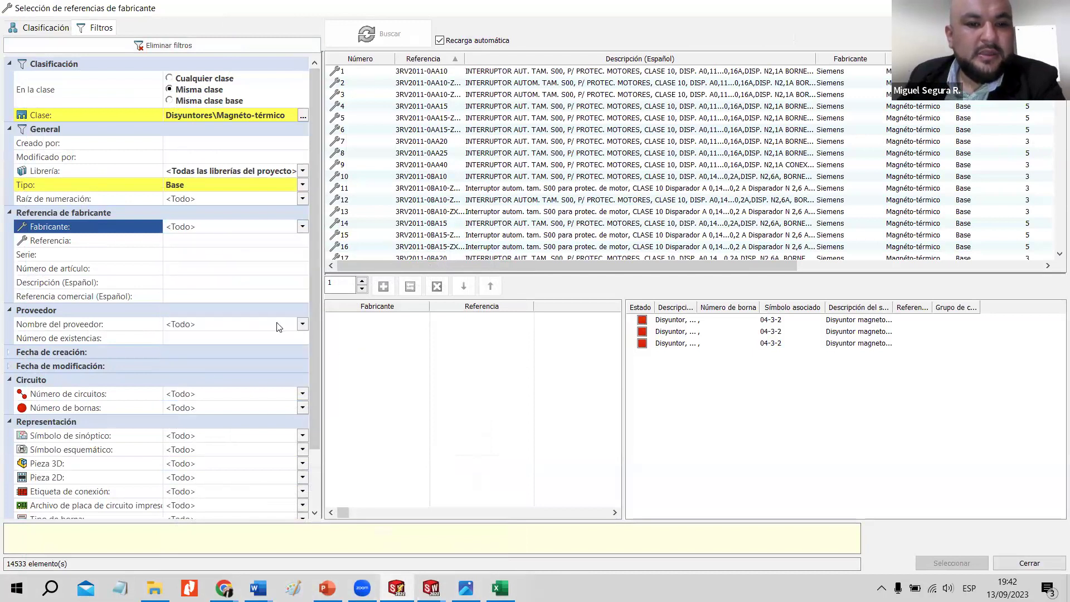
Filter the references by M9F23316 and try to assign the Schneider Electric breaker to Q3.
{"action": "left_click", "coordinate": [200, 241]}
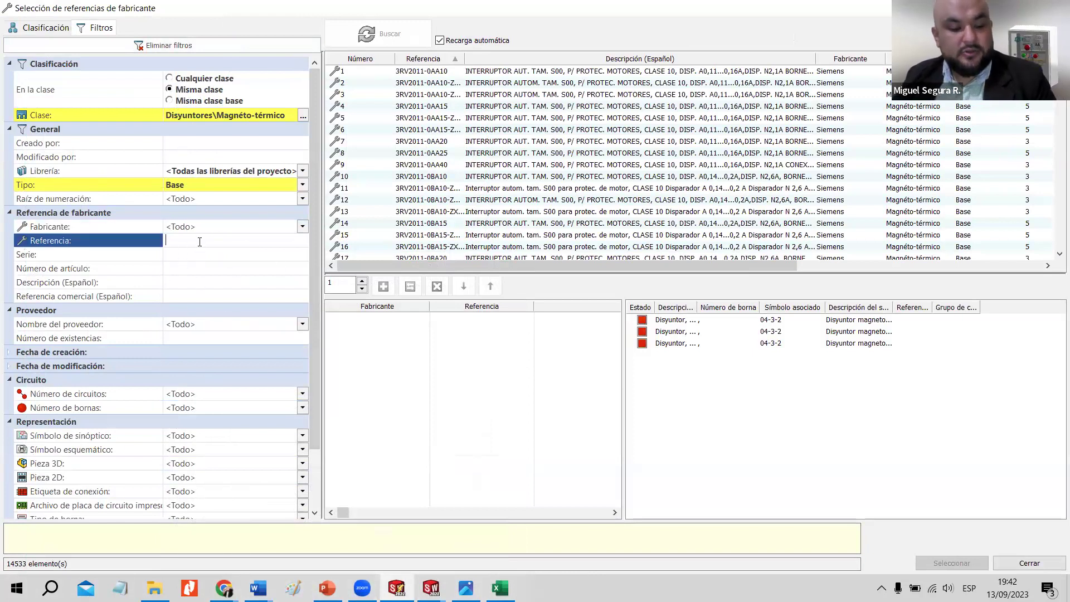
{"action": "key", "text": "ctrl+v"}
{"action": "key", "text": "Return"}
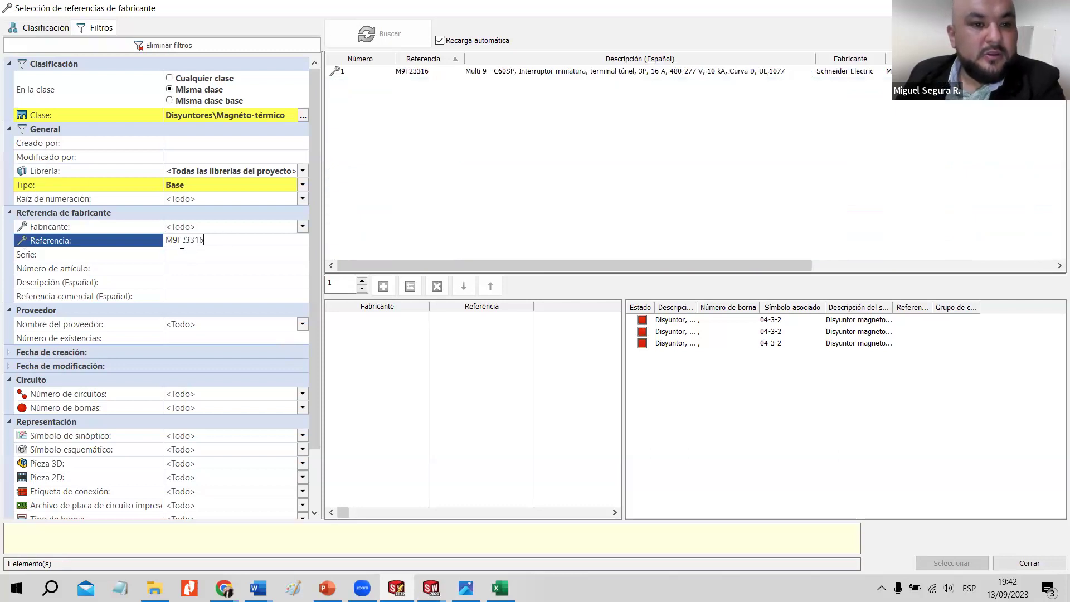
{"action": "left_click", "coordinate": [413, 72]}
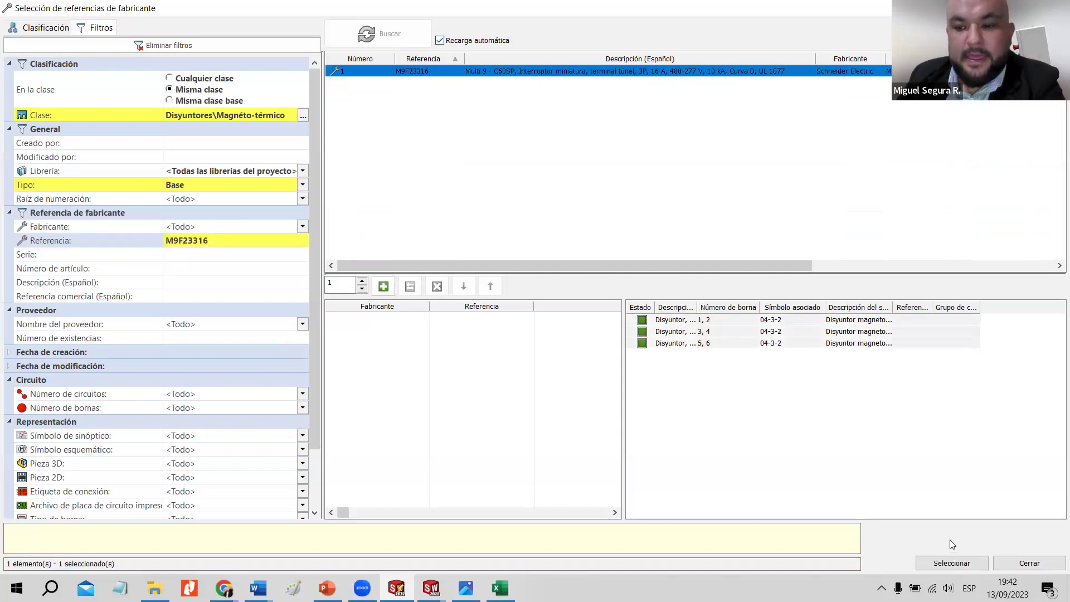
{"action": "left_click", "coordinate": [961, 563]}
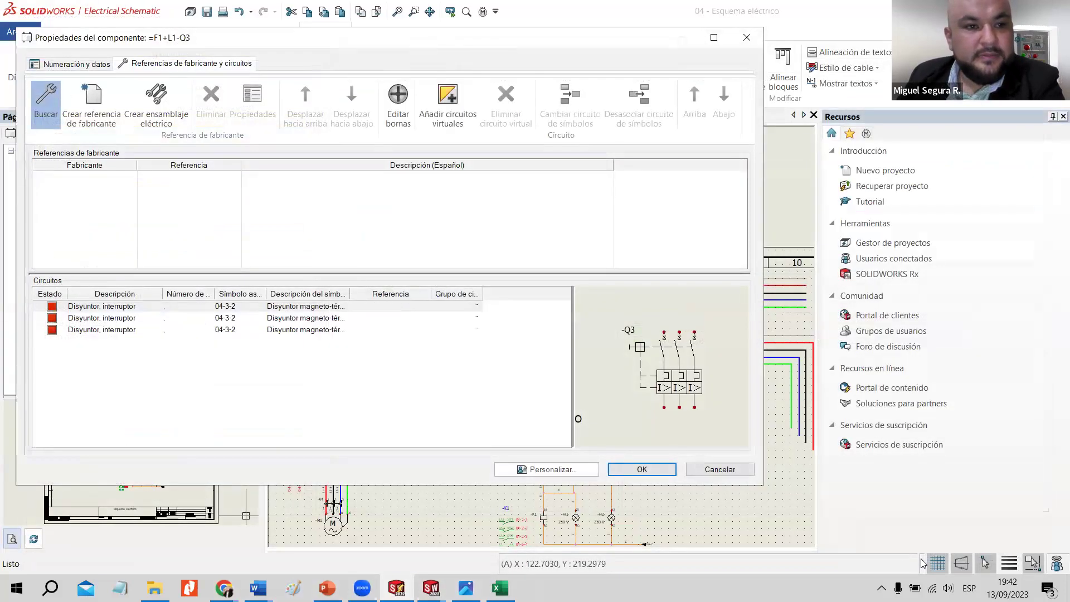
Search the manufacturer references for M9F23316 again, add the Schneider Electric breaker, and assign it to Q3.
{"action": "left_click", "coordinate": [45, 100]}
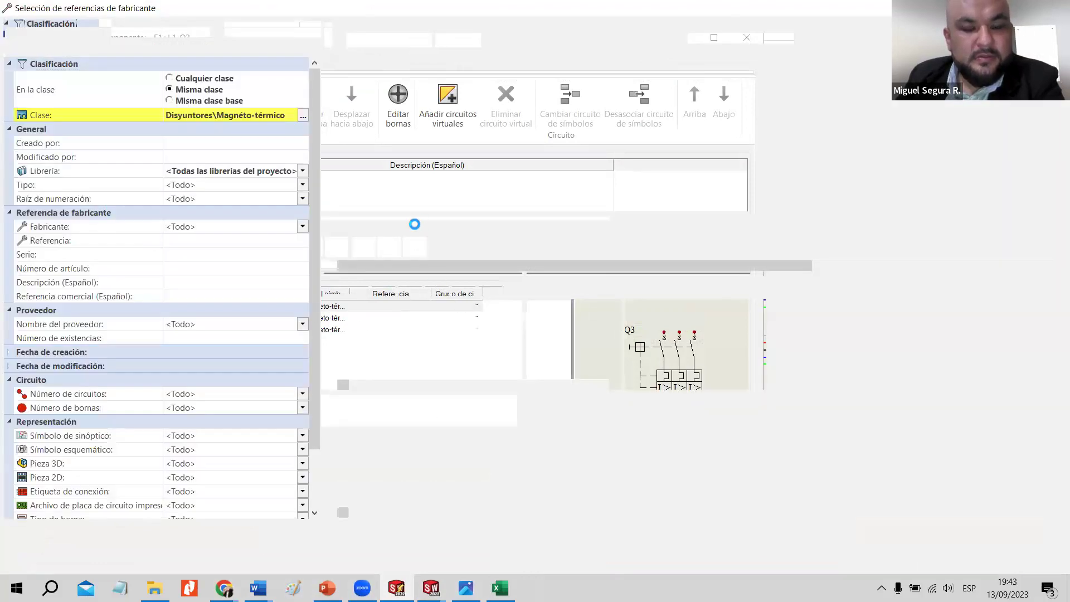
{"action": "left_click", "coordinate": [201, 238]}
{"action": "key", "text": "ctrl+v"}
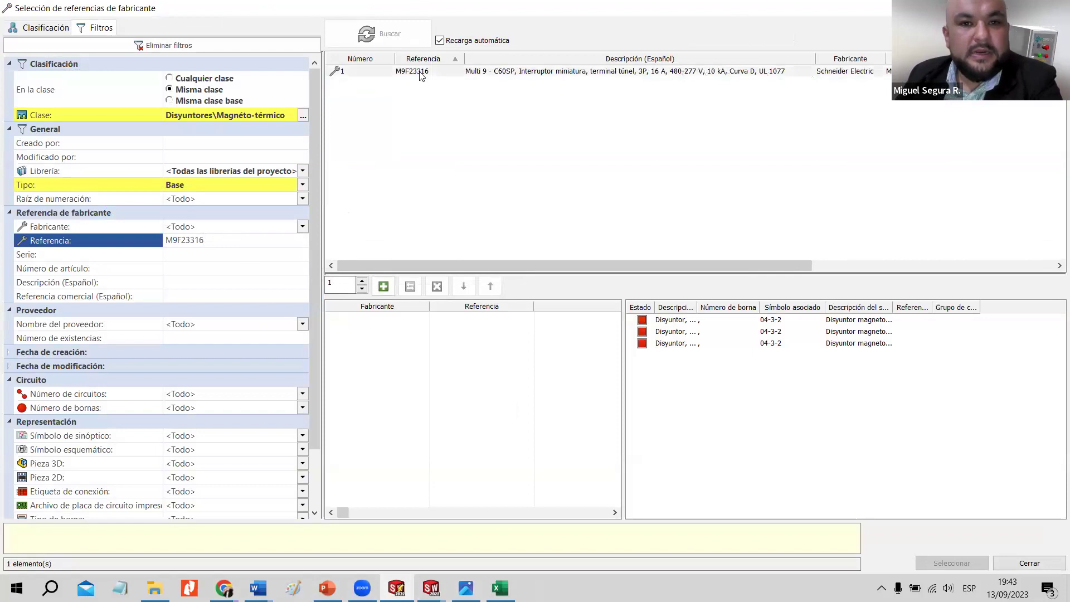
{"action": "left_click", "coordinate": [418, 71]}
{"action": "double_click", "coordinate": [418, 72]}
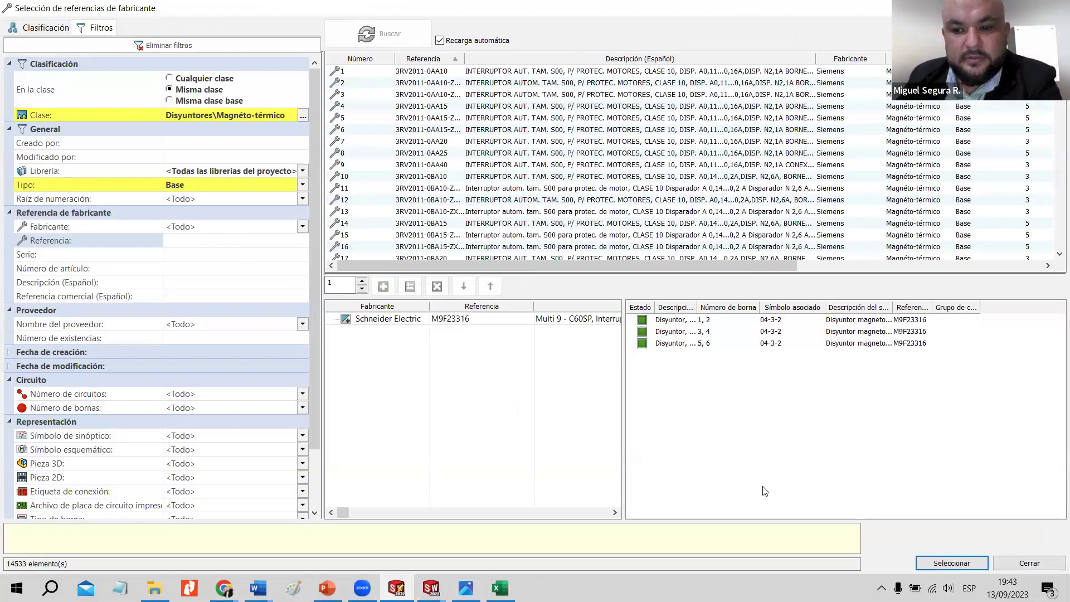
{"action": "left_click", "coordinate": [438, 320]}
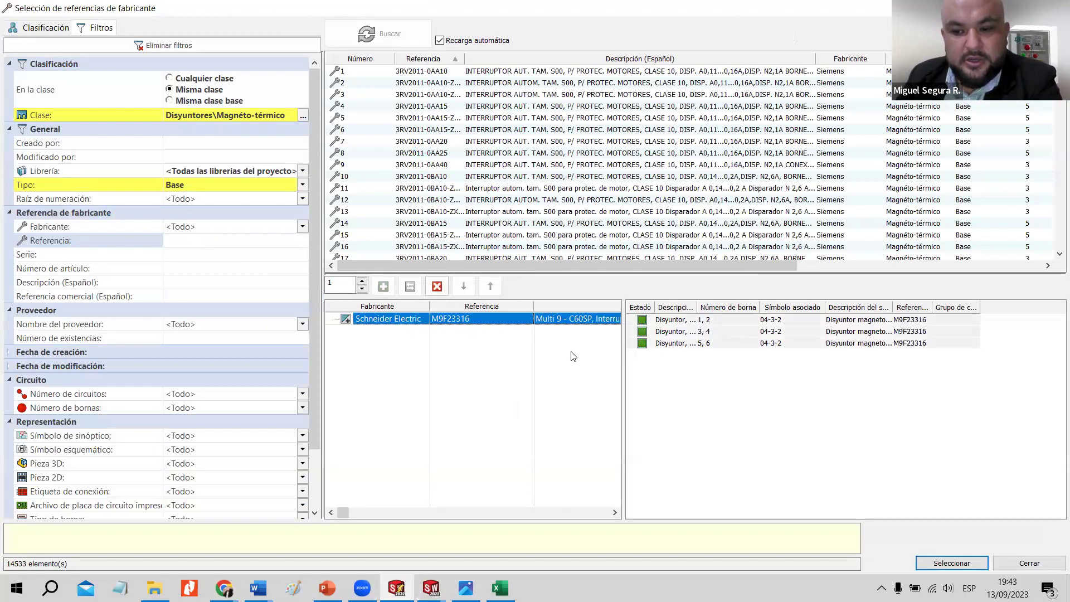
{"action": "left_click", "coordinate": [927, 563]}
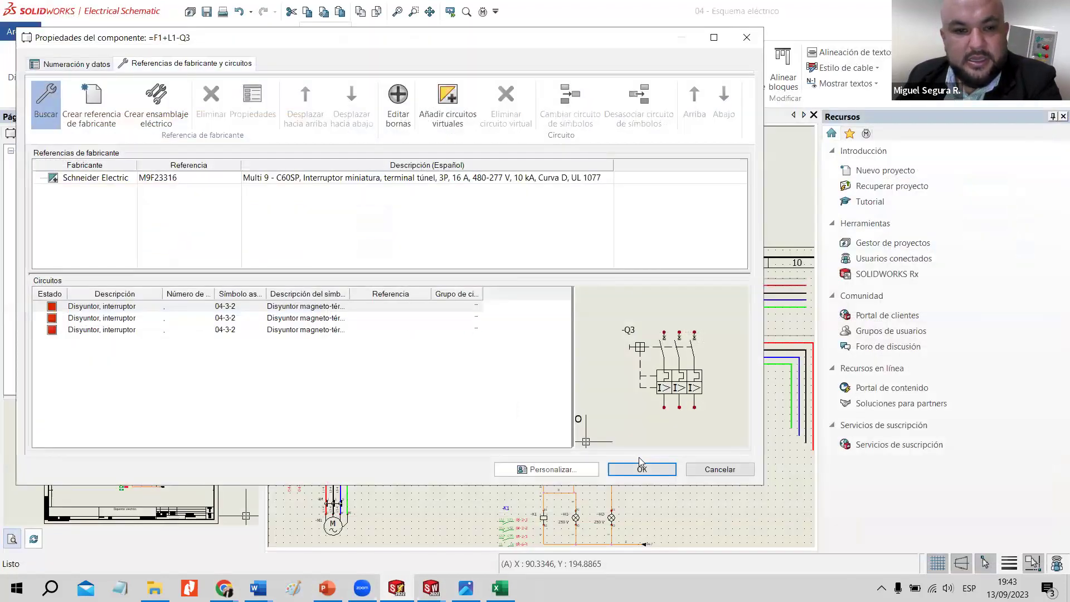
Check each of Q3's breaker circuits against the assigned manufacturer reference.
{"action": "left_click", "coordinate": [104, 306]}
{"action": "left_click", "coordinate": [108, 317]}
{"action": "left_click", "coordinate": [112, 329]}
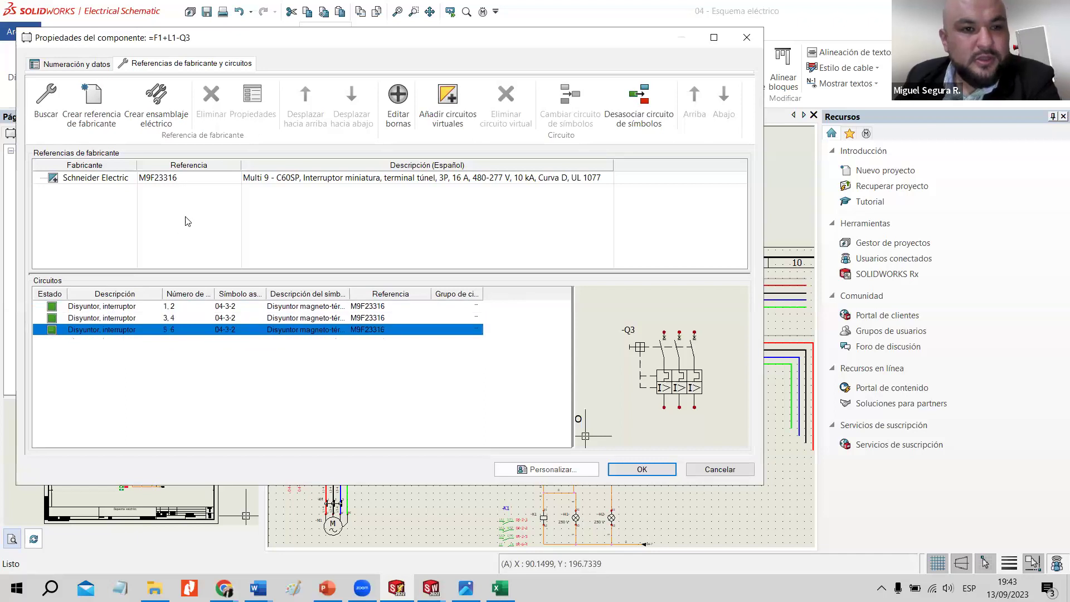
{"action": "left_click", "coordinate": [116, 377]}
Open the properties of Q3's assigned M9F23316 reference and inspect its data sheet path without choosing another PDF.
{"action": "left_click", "coordinate": [116, 179]}
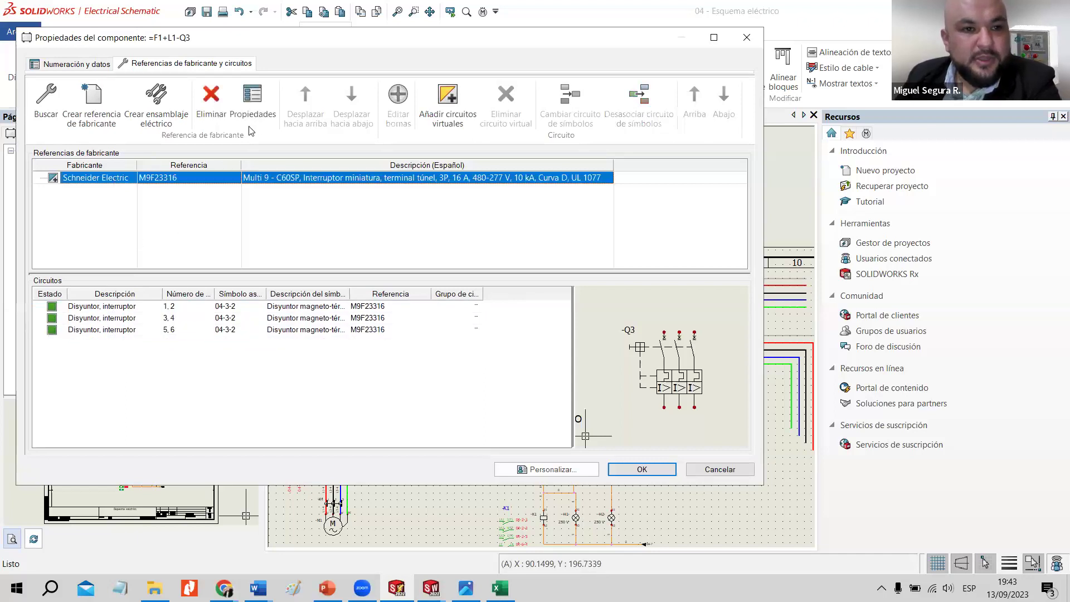
{"action": "left_click", "coordinate": [252, 101]}
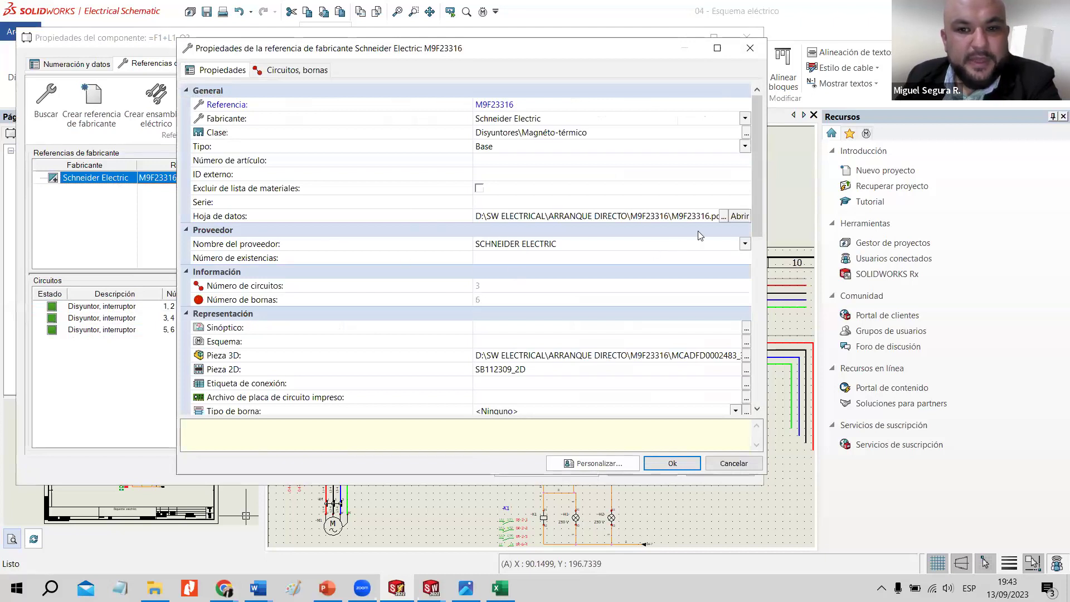
{"action": "left_click", "coordinate": [723, 215]}
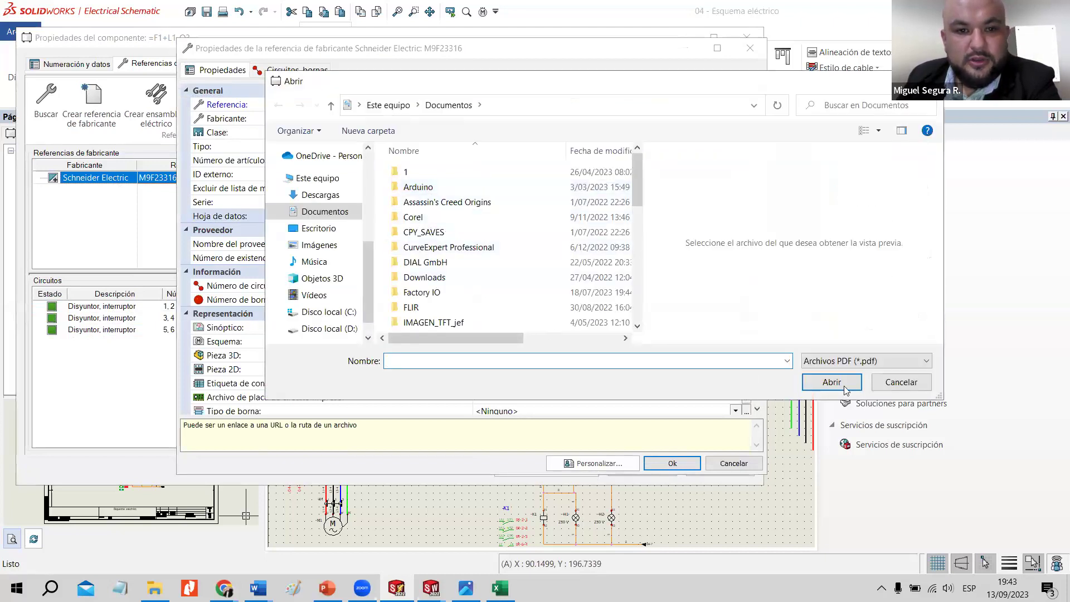
{"action": "left_click", "coordinate": [876, 386]}
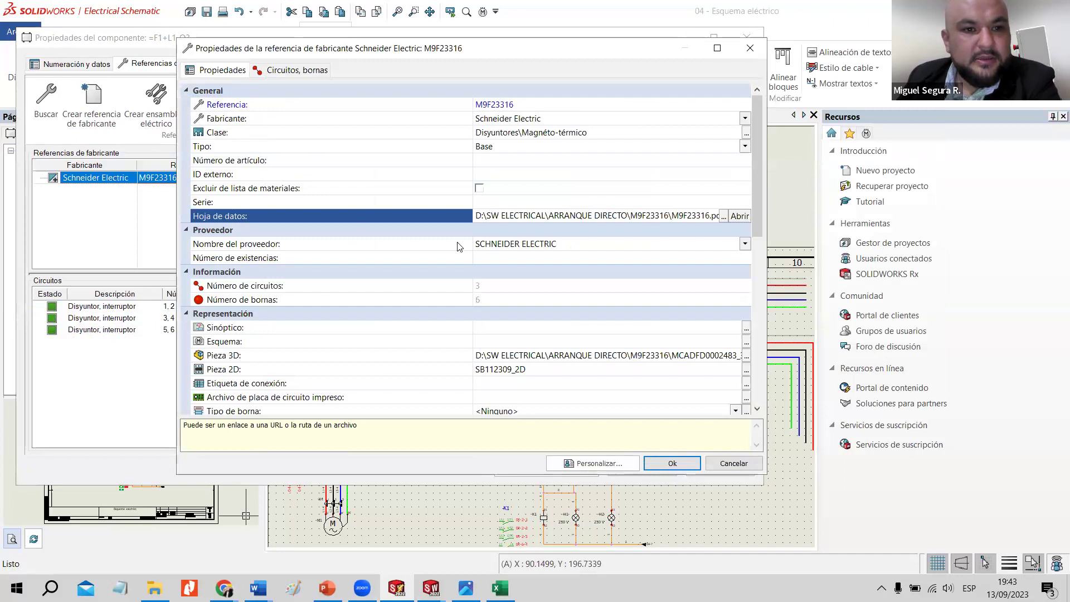
{"action": "left_click", "coordinate": [723, 216]}
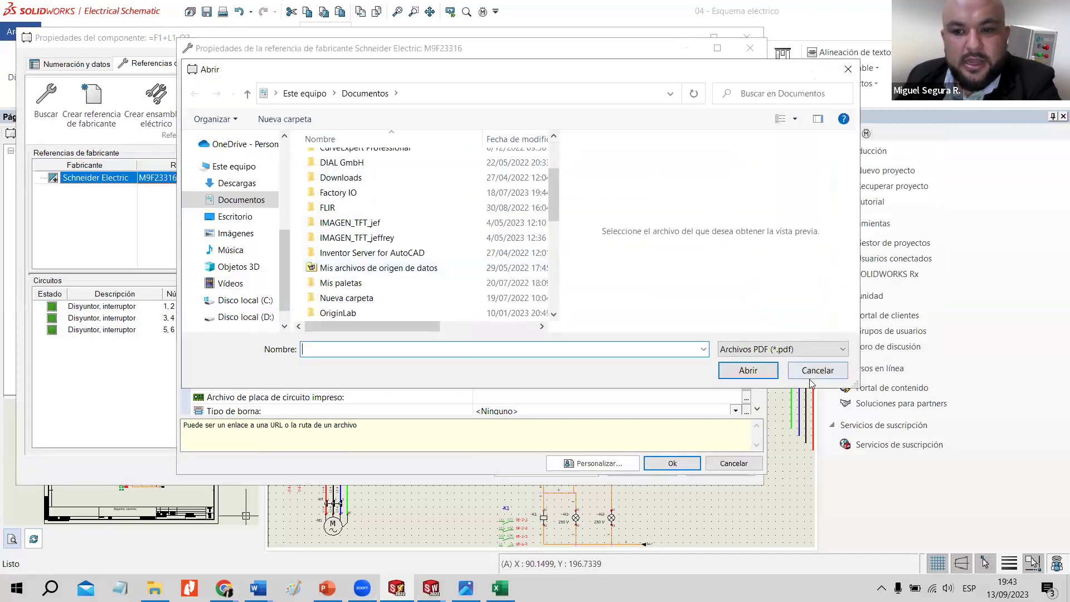
{"action": "left_click", "coordinate": [814, 373]}
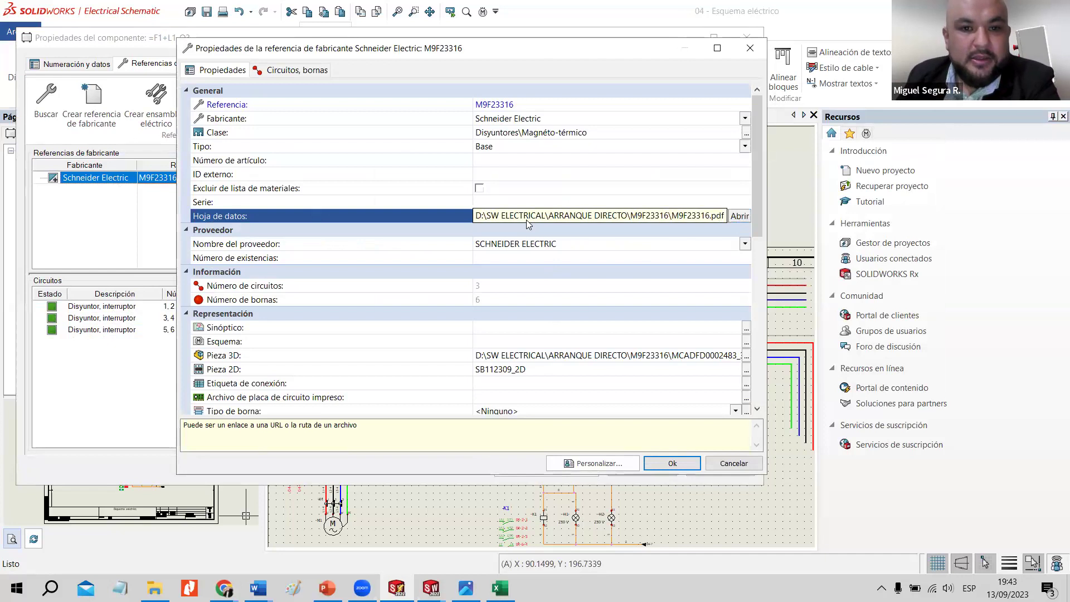
Open the linked M9F23316 data sheet PDF and review the breaker's product specifications.
{"action": "left_click", "coordinate": [715, 218]}
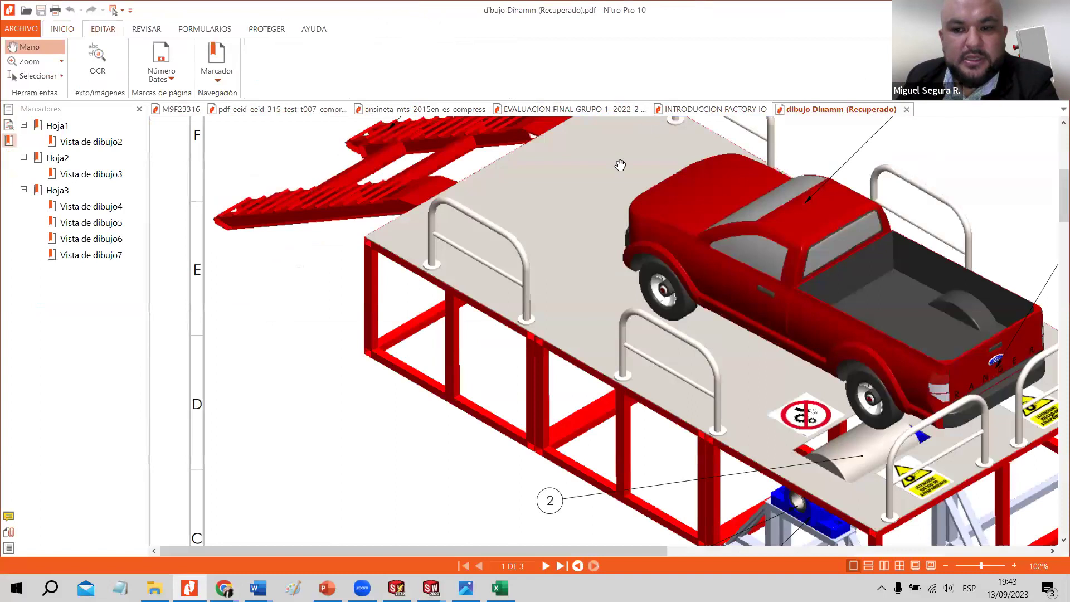
{"action": "left_click", "coordinate": [173, 109]}
{"action": "scroll", "coordinate": [544, 304], "scroll_direction": "down", "scroll_amount": 4}
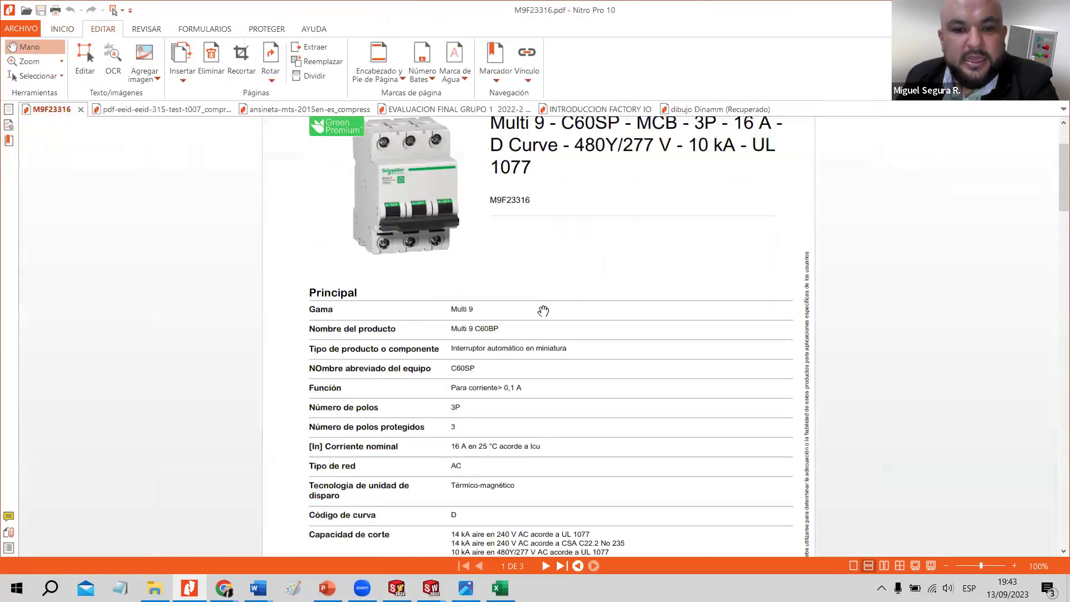
{"action": "scroll", "coordinate": [546, 306], "scroll_direction": "up", "scroll_amount": 4}
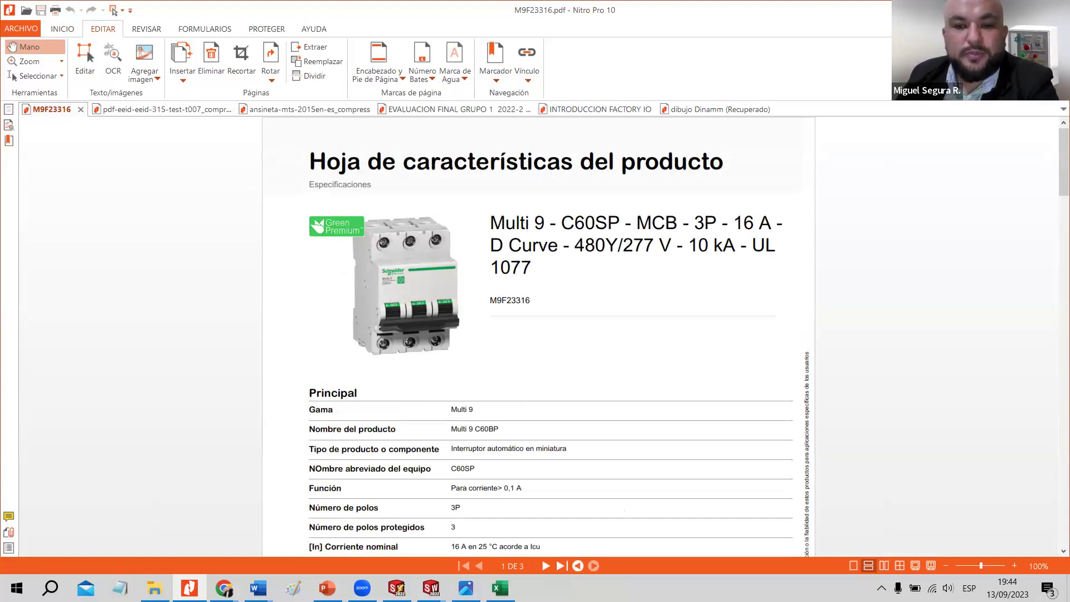
Return to SOLIDWORKS Electrical, review the M9F23316 reference's 3D and 2D part entries, and leave Q3's properties without saving.
{"action": "key", "text": "alt+Tab"}
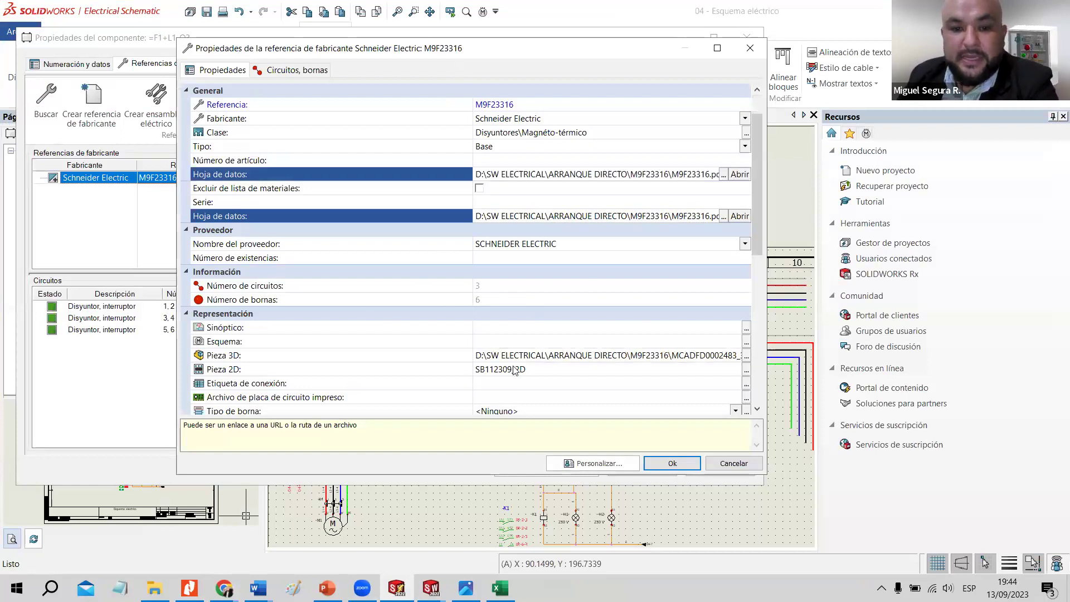
{"action": "scroll", "coordinate": [508, 287], "scroll_direction": "down", "scroll_amount": 2}
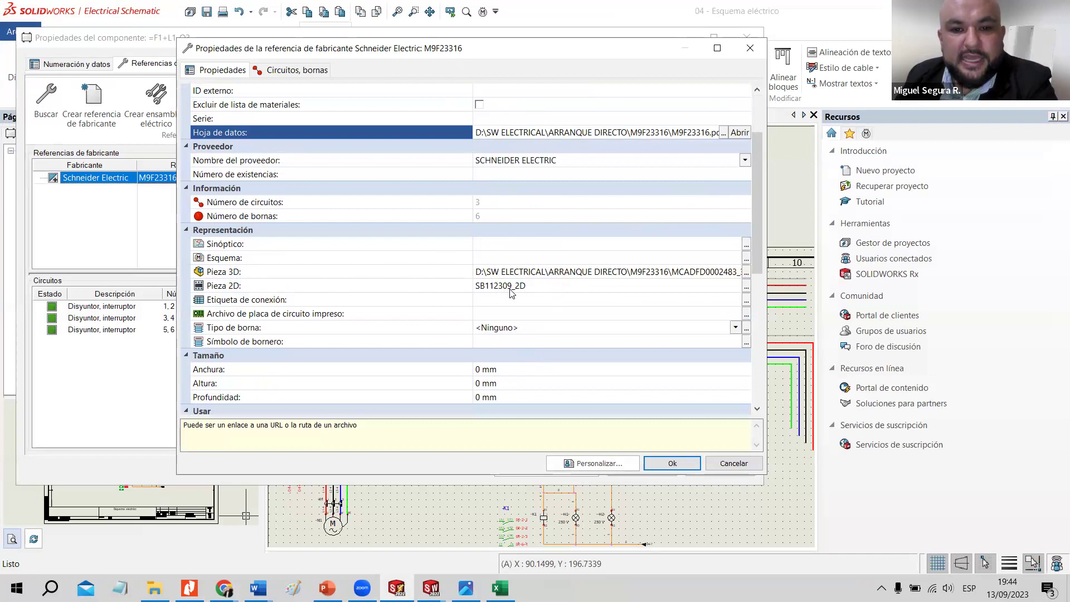
{"action": "left_click", "coordinate": [734, 465]}
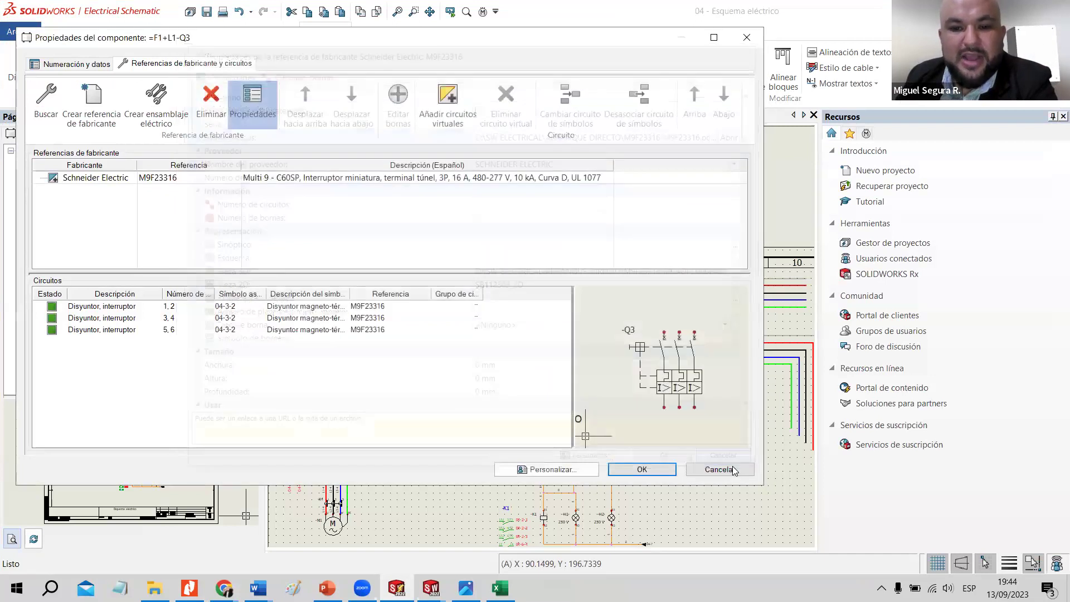
{"action": "left_click", "coordinate": [719, 469]}
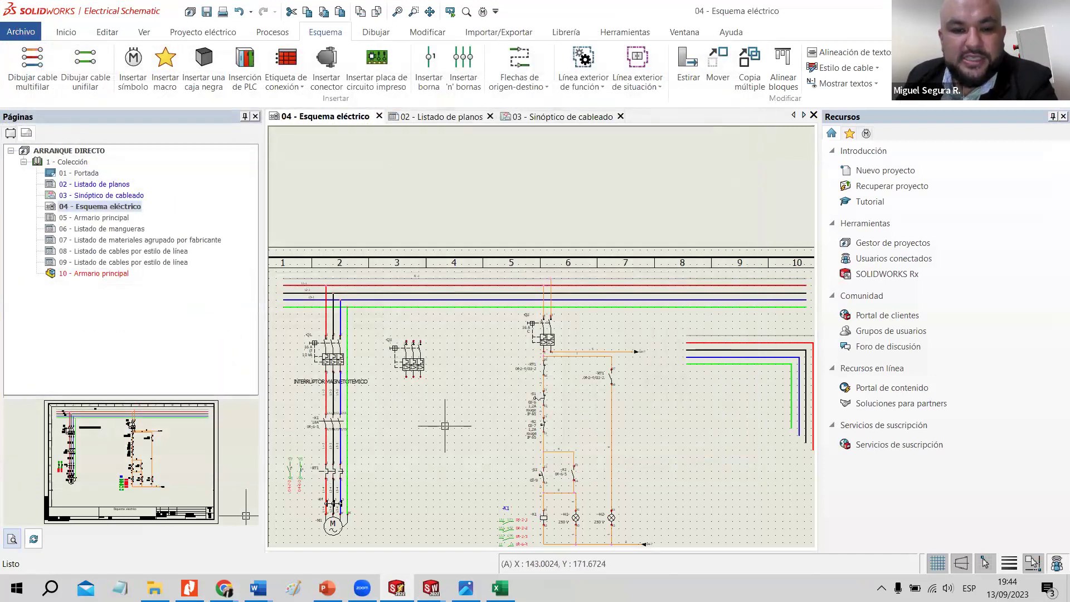
Examine the K1 coil, its contacts and the surrounding control circuit below breaker Q2.
{"action": "scroll", "coordinate": [499, 428], "scroll_direction": "up", "scroll_amount": 3}
{"action": "scroll", "coordinate": [500, 427], "scroll_direction": "down", "scroll_amount": 5}
{"action": "scroll", "coordinate": [524, 418], "scroll_direction": "up", "scroll_amount": 5}
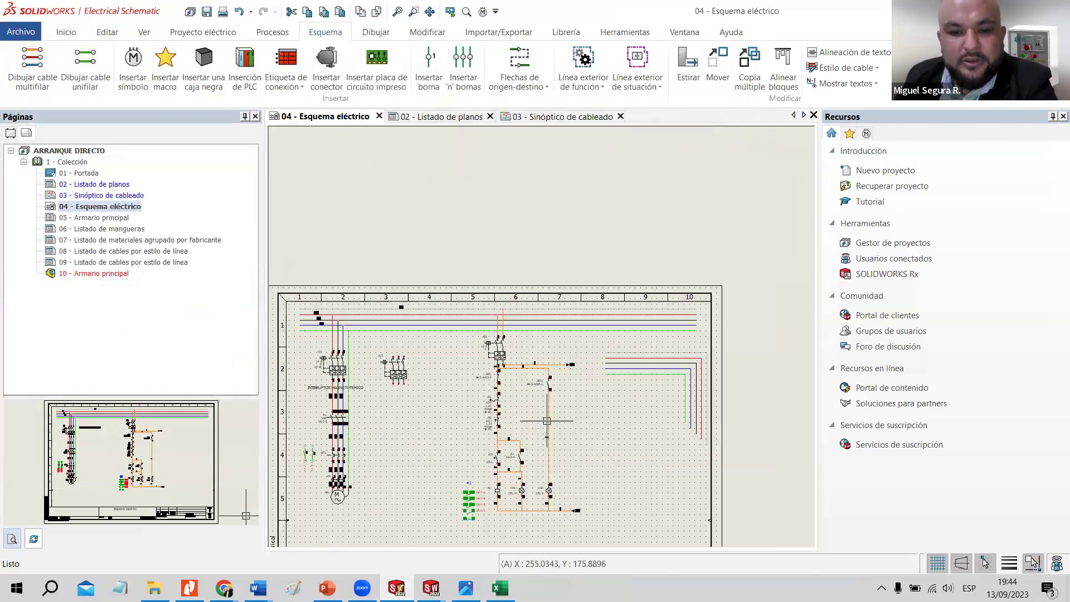
{"action": "scroll", "coordinate": [381, 406], "scroll_direction": "down", "scroll_amount": 3}
{"action": "scroll", "coordinate": [380, 406], "scroll_direction": "up", "scroll_amount": 5}
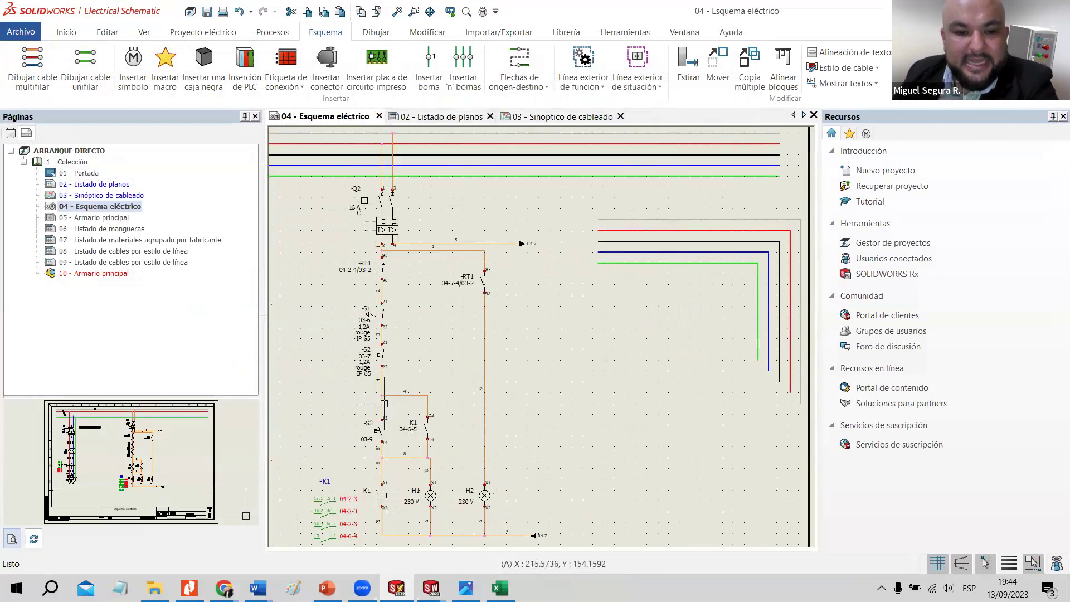
{"action": "scroll", "coordinate": [454, 440], "scroll_direction": "up", "scroll_amount": 3}
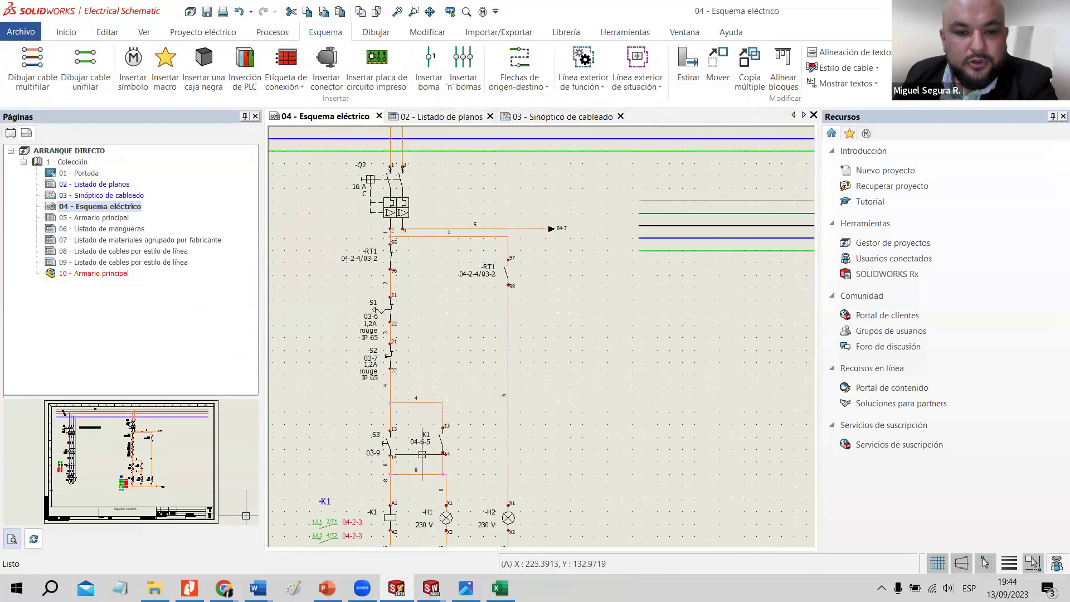
{"action": "scroll", "coordinate": [461, 447], "scroll_direction": "down", "scroll_amount": 5}
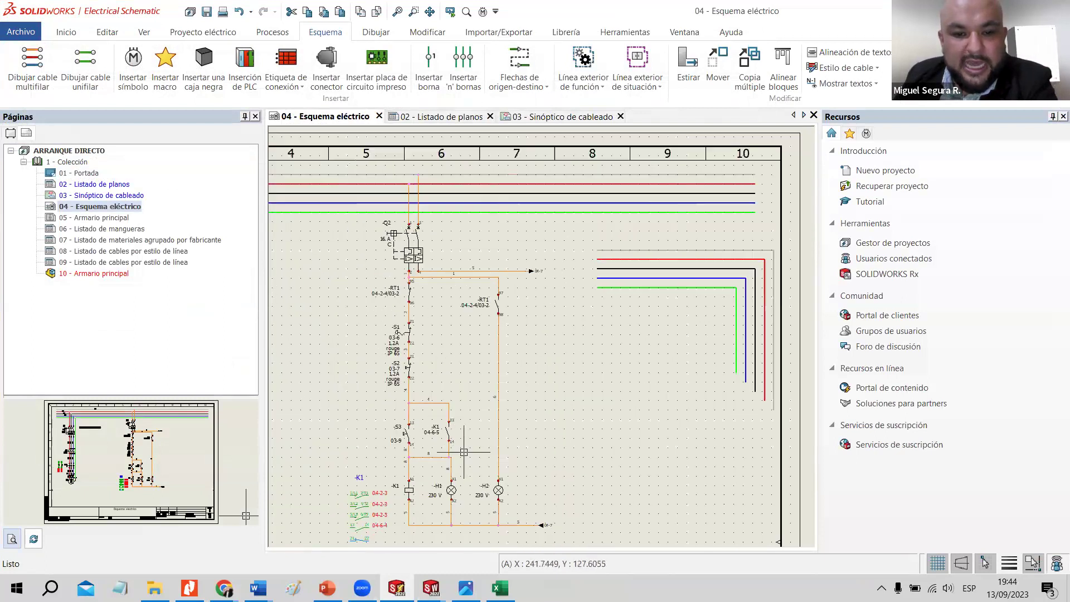
Start inserting a symbol and choose Contacto instantáneo NA from the Contactos class.
{"action": "left_click", "coordinate": [133, 68]}
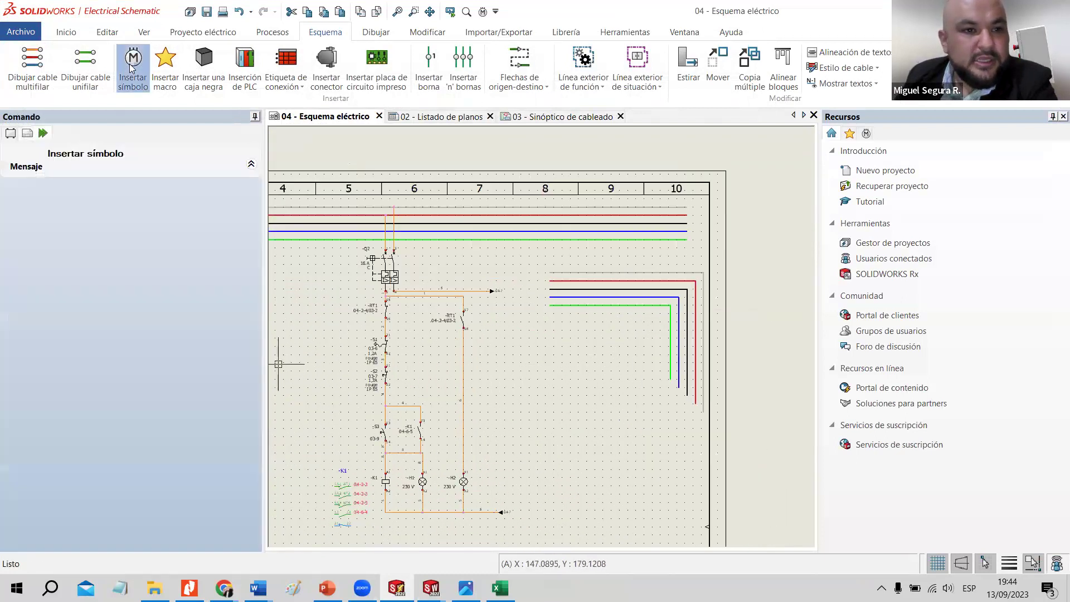
{"action": "left_click", "coordinate": [134, 355]}
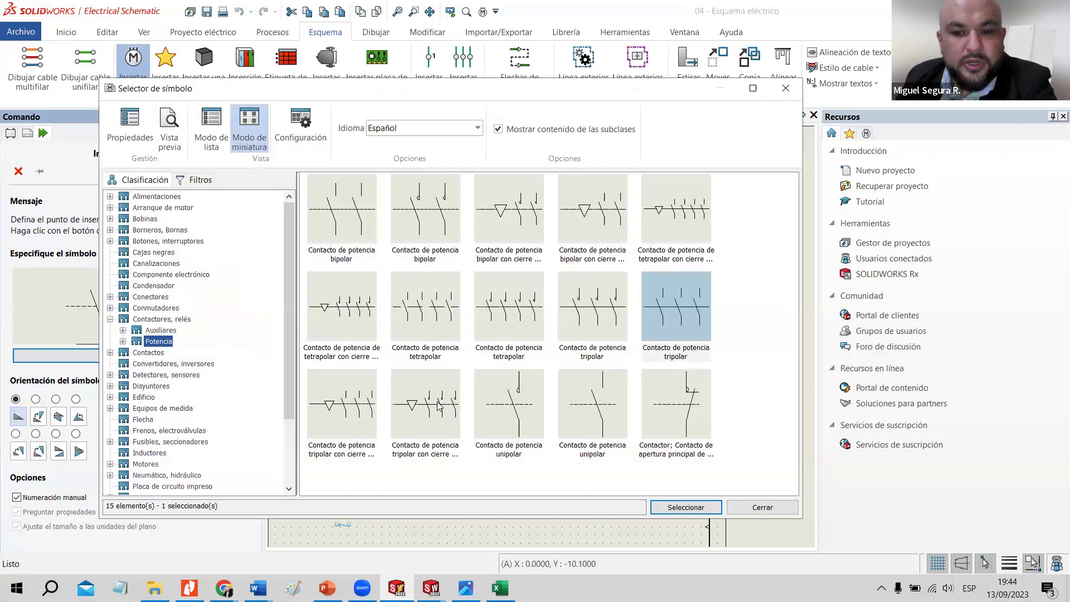
{"action": "left_click", "coordinate": [160, 331]}
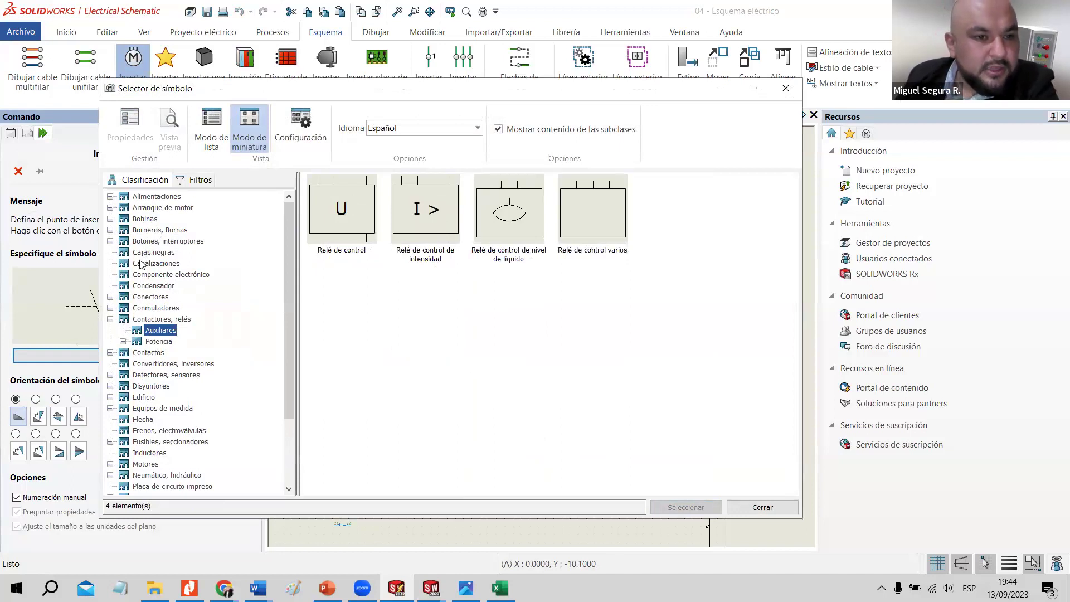
{"action": "scroll", "coordinate": [166, 274], "scroll_direction": "down", "scroll_amount": 2}
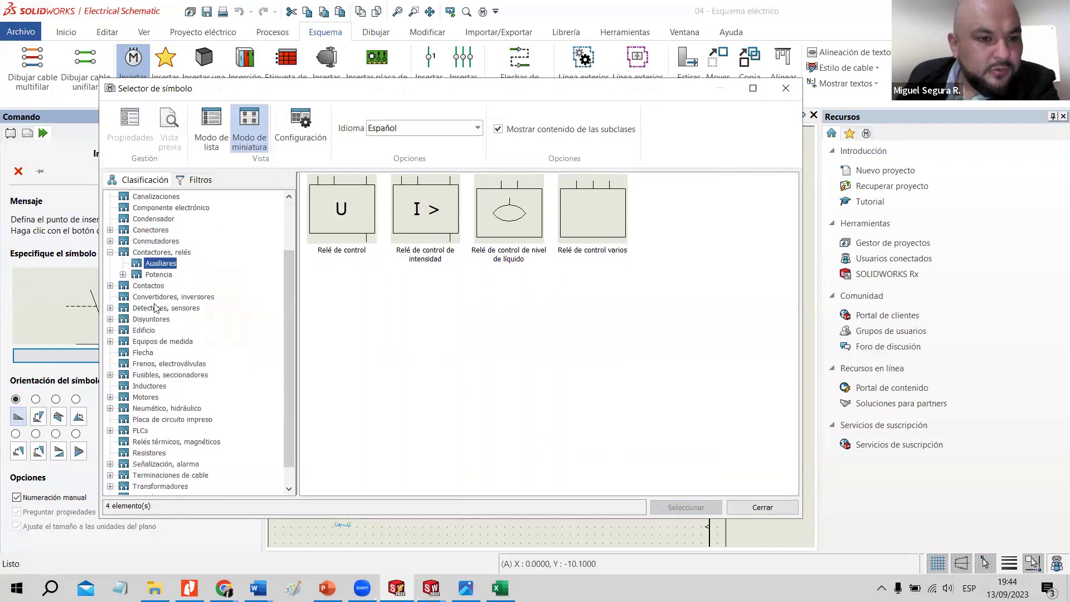
{"action": "left_click", "coordinate": [149, 286]}
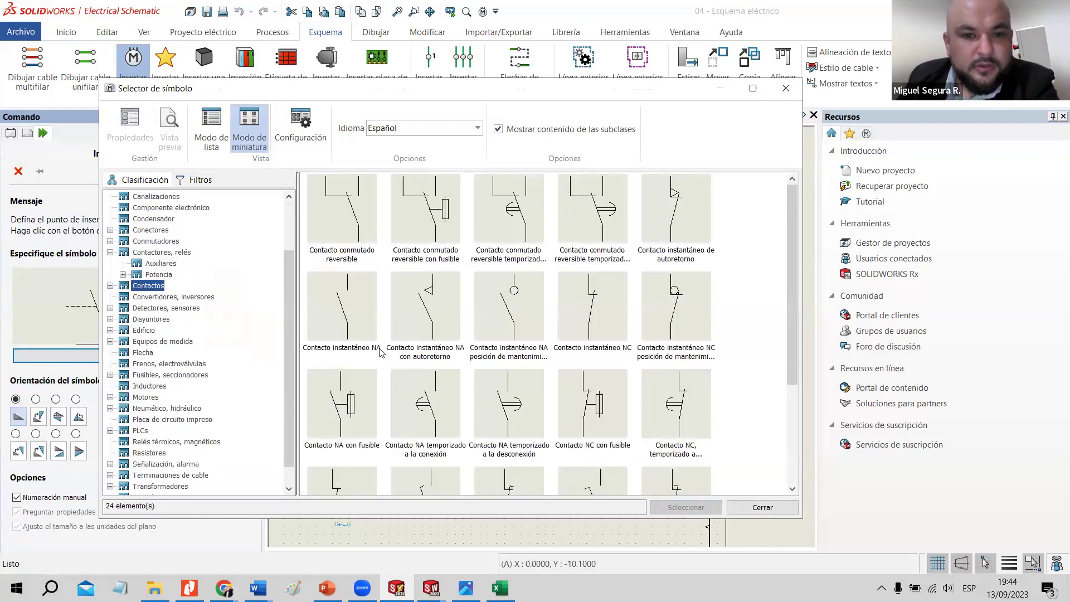
{"action": "left_click", "coordinate": [362, 306]}
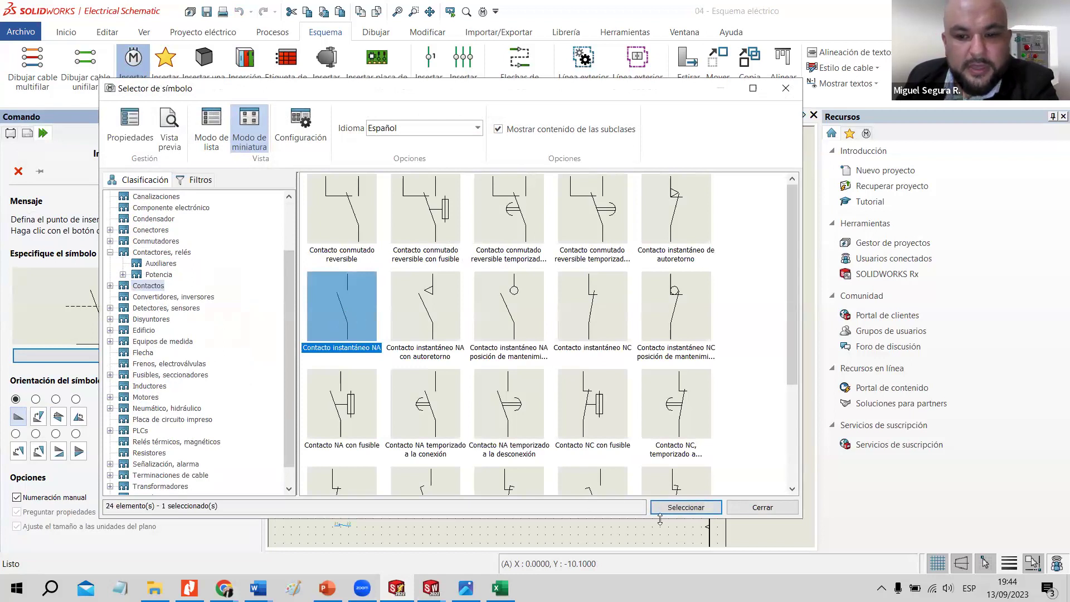
{"action": "left_click", "coordinate": [681, 508]}
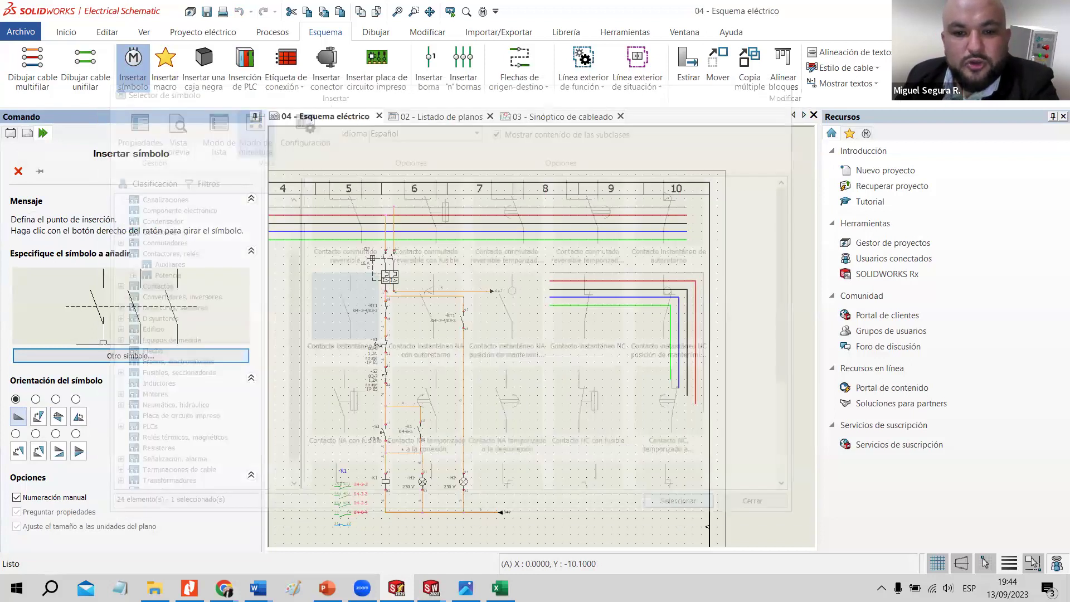
Place the normally open contact in the empty area beside the control circuit and associate it with the existing component K1.
{"action": "left_click", "coordinate": [555, 380]}
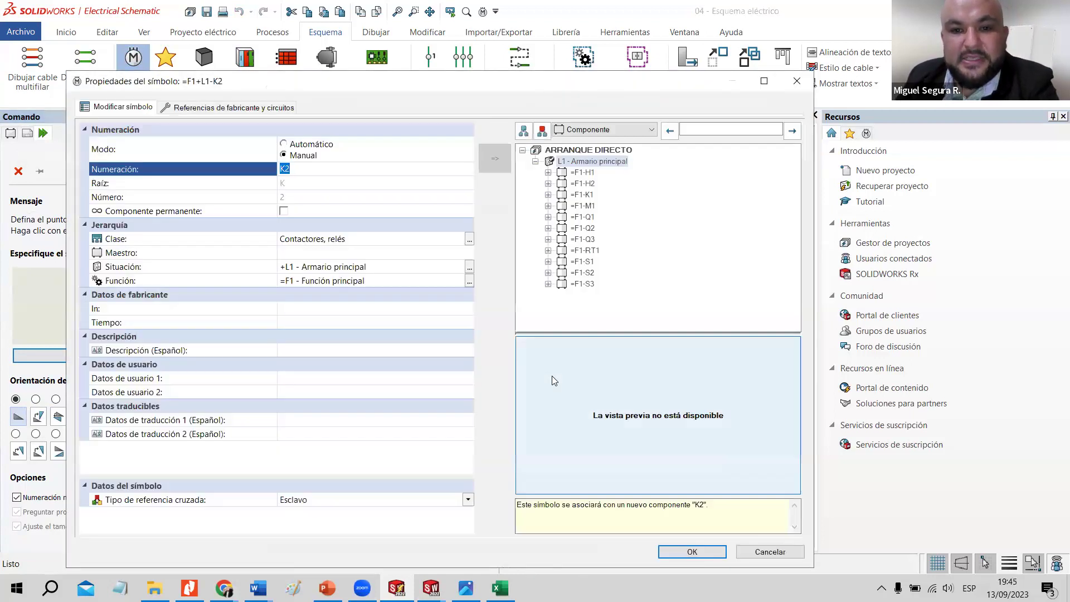
{"action": "left_click", "coordinate": [549, 195]}
{"action": "left_click", "coordinate": [582, 195]}
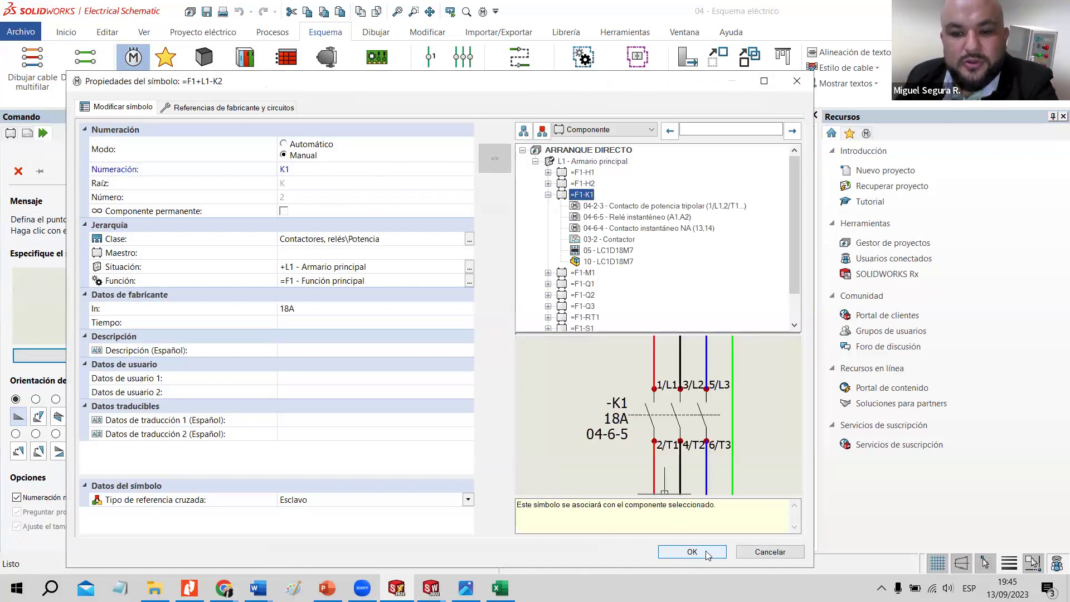
{"action": "left_click", "coordinate": [692, 552]}
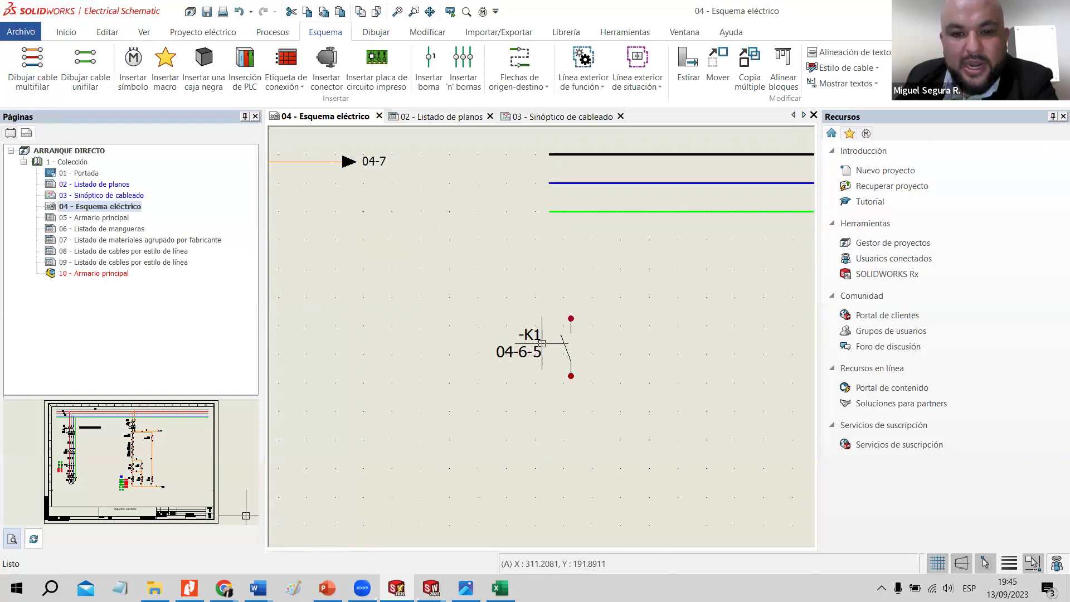
Delete the unconnected three-pole breaker Q3 beside the motor power circuit.
{"action": "scroll", "coordinate": [545, 352], "scroll_direction": "down", "scroll_amount": 3}
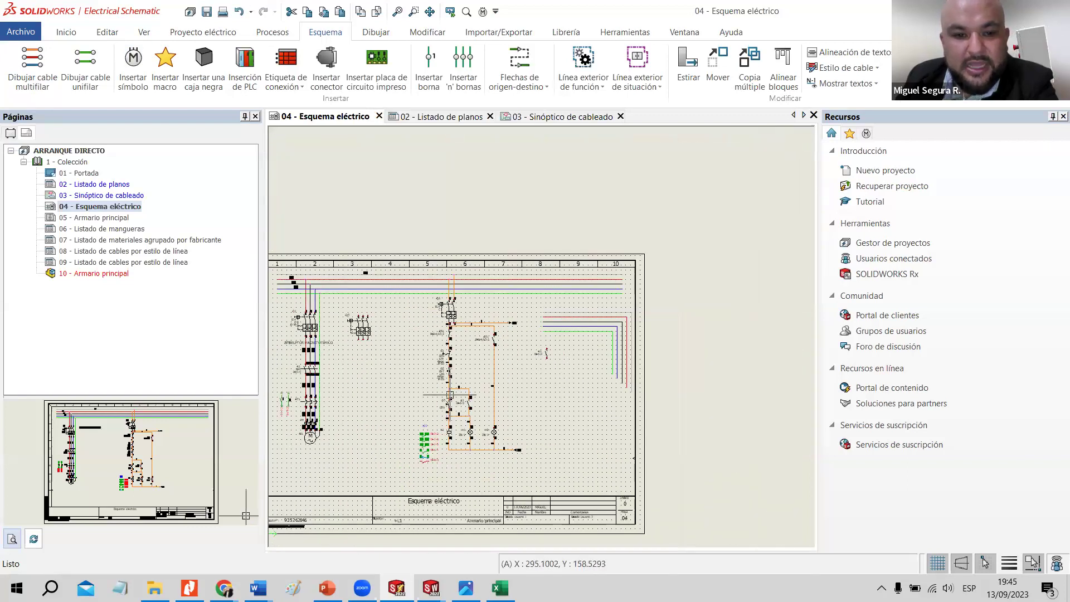
{"action": "scroll", "coordinate": [308, 403], "scroll_direction": "up", "scroll_amount": 4}
{"action": "scroll", "coordinate": [308, 403], "scroll_direction": "down", "scroll_amount": 4}
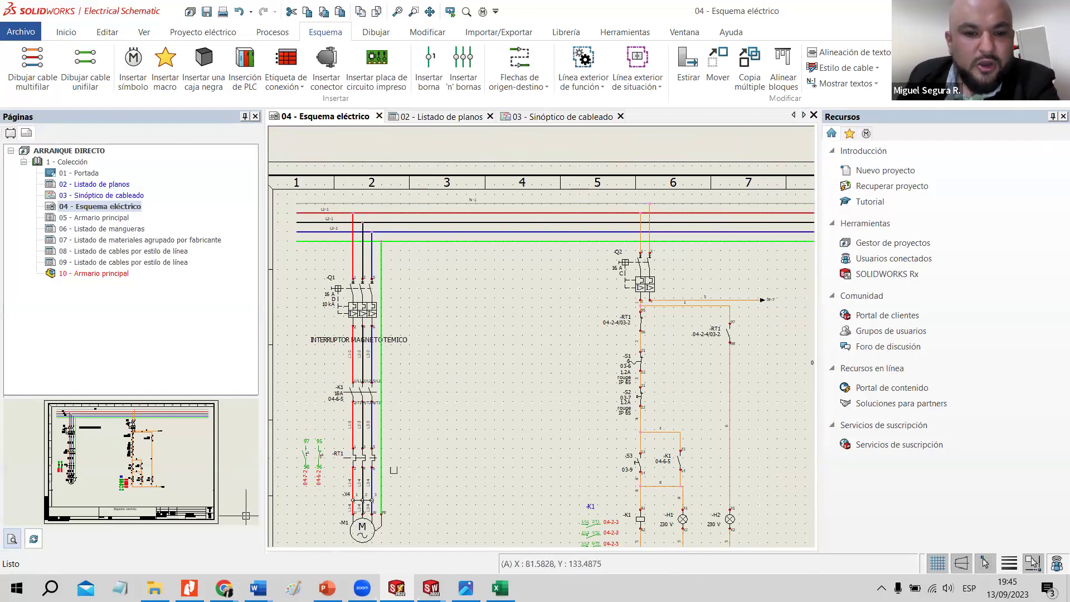
Delete the unconnected K1 contact from the empty area beside the control circuit.
{"action": "scroll", "coordinate": [401, 451], "scroll_direction": "down", "scroll_amount": 2}
{"action": "scroll", "coordinate": [446, 424], "scroll_direction": "down", "scroll_amount": 2}
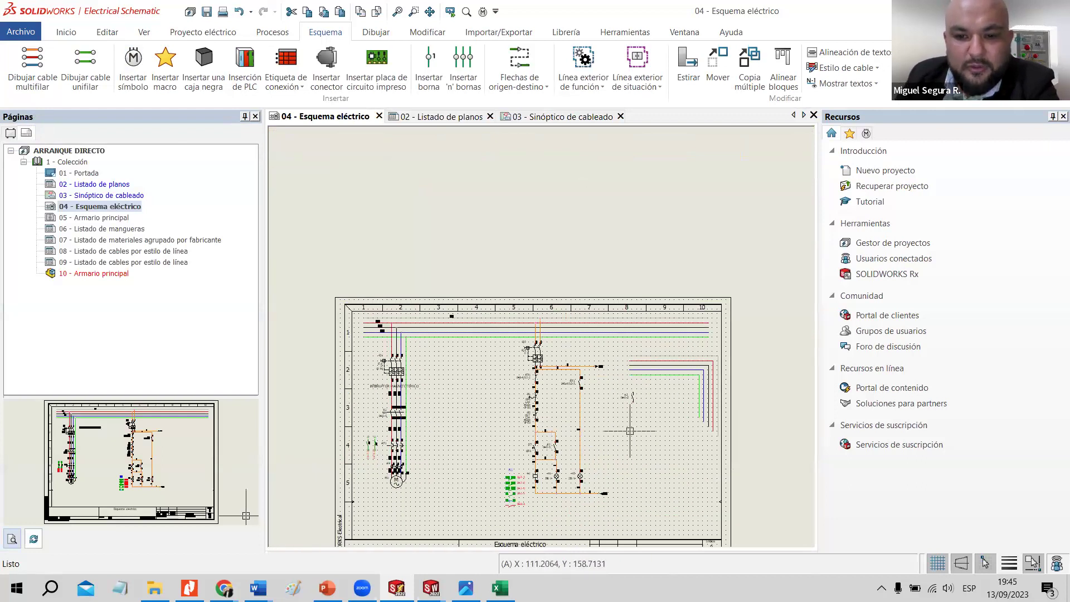
{"action": "scroll", "coordinate": [636, 428], "scroll_direction": "down", "scroll_amount": 2}
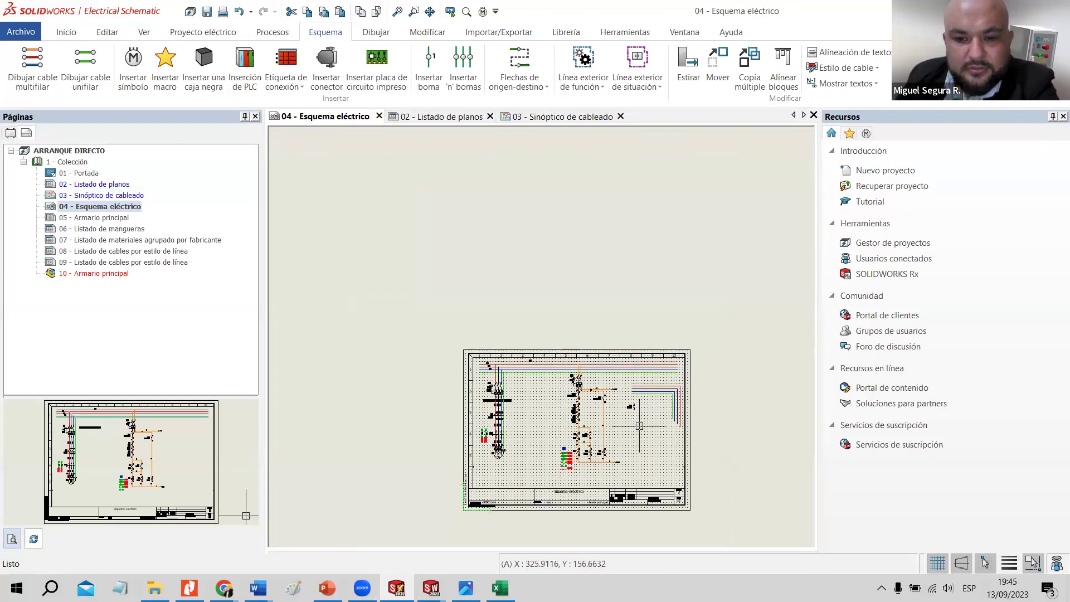
{"action": "scroll", "coordinate": [639, 426], "scroll_direction": "up", "scroll_amount": 3}
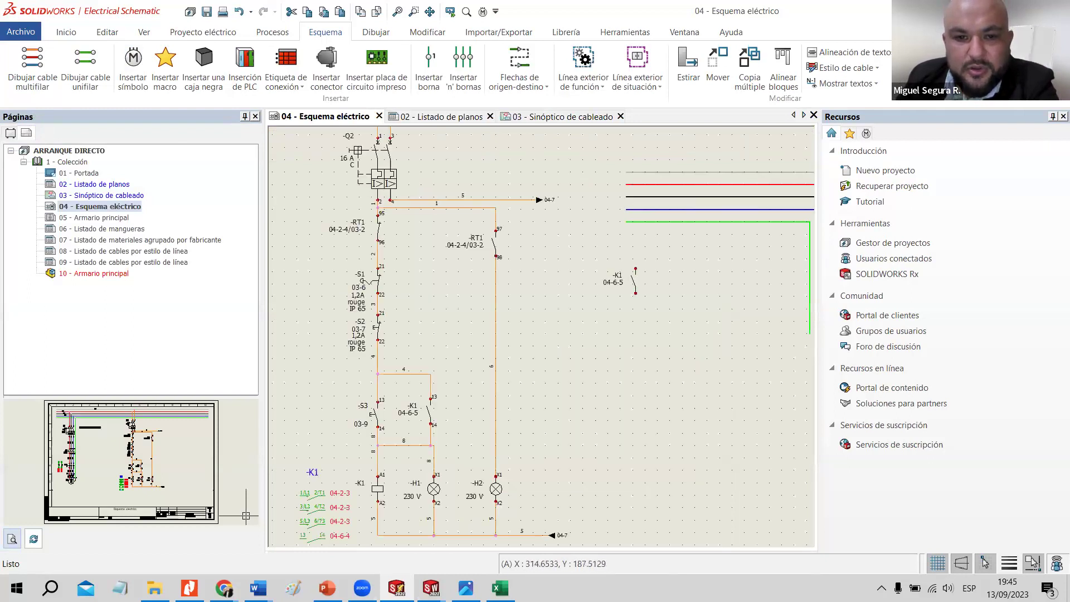
{"action": "scroll", "coordinate": [639, 426], "scroll_direction": "up", "scroll_amount": 2}
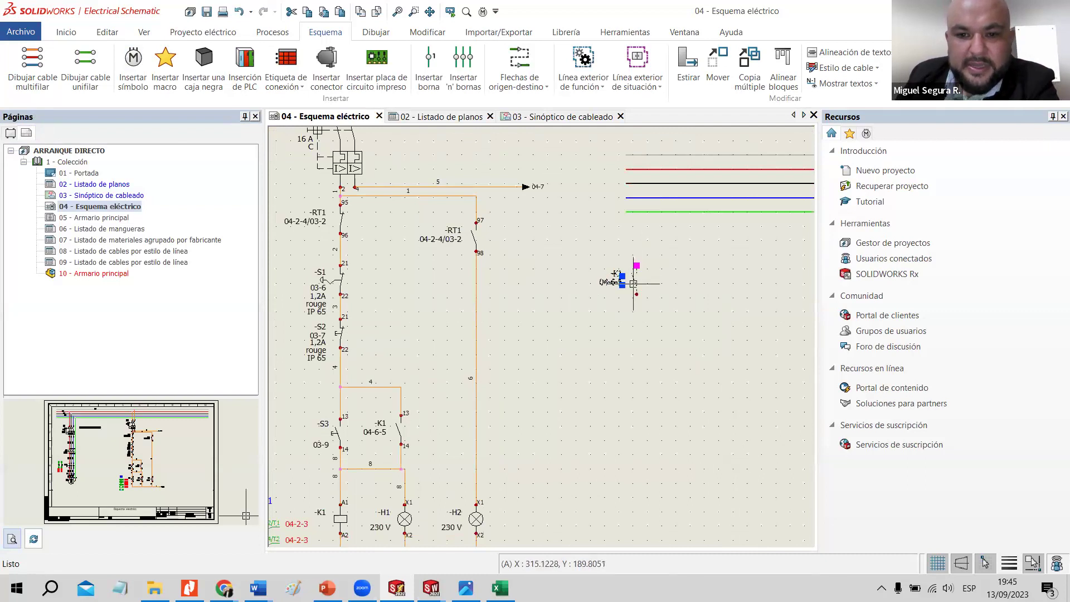
{"action": "key", "text": "Delete"}
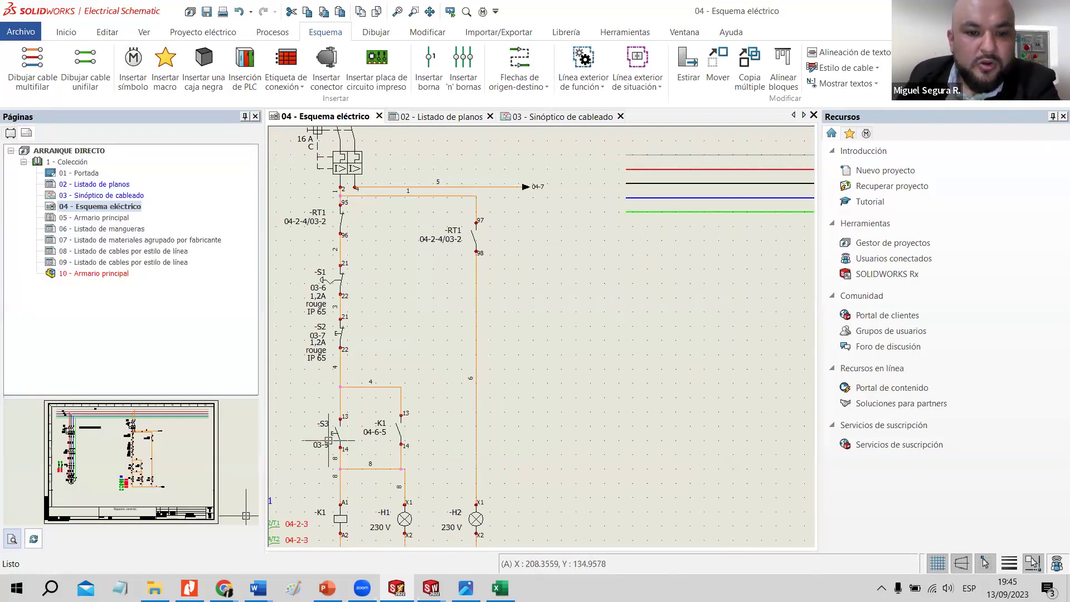
{"action": "scroll", "coordinate": [458, 437], "scroll_direction": "down", "scroll_amount": 1}
{"action": "scroll", "coordinate": [458, 438], "scroll_direction": "down", "scroll_amount": 2}
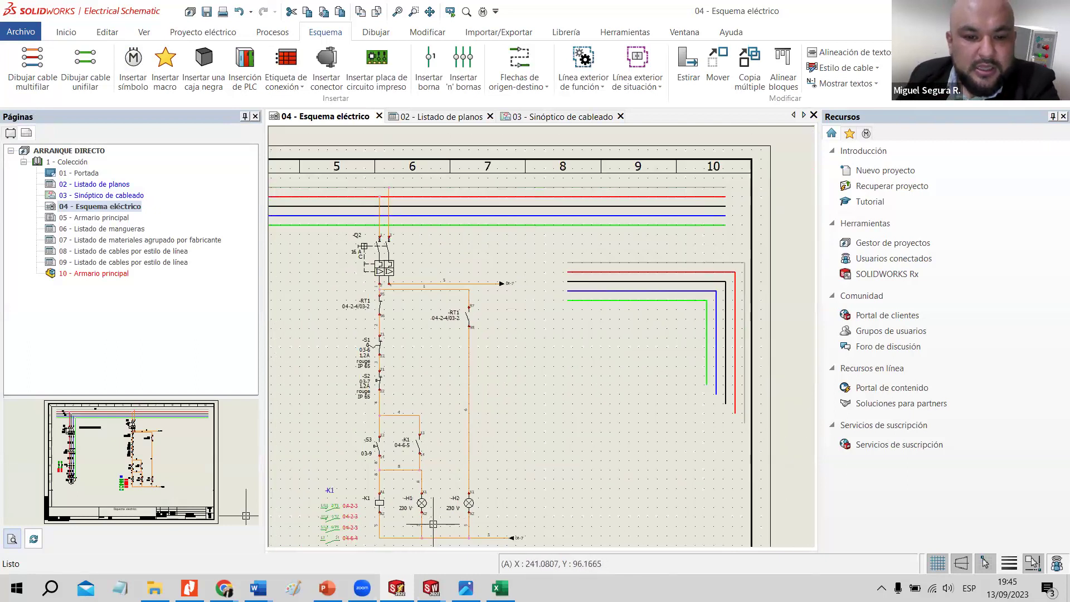
Start inserting a symbol and choose the rectangular Relé instantáneo coil from the Bobinas class.
{"action": "scroll", "coordinate": [429, 485], "scroll_direction": "up", "scroll_amount": 3}
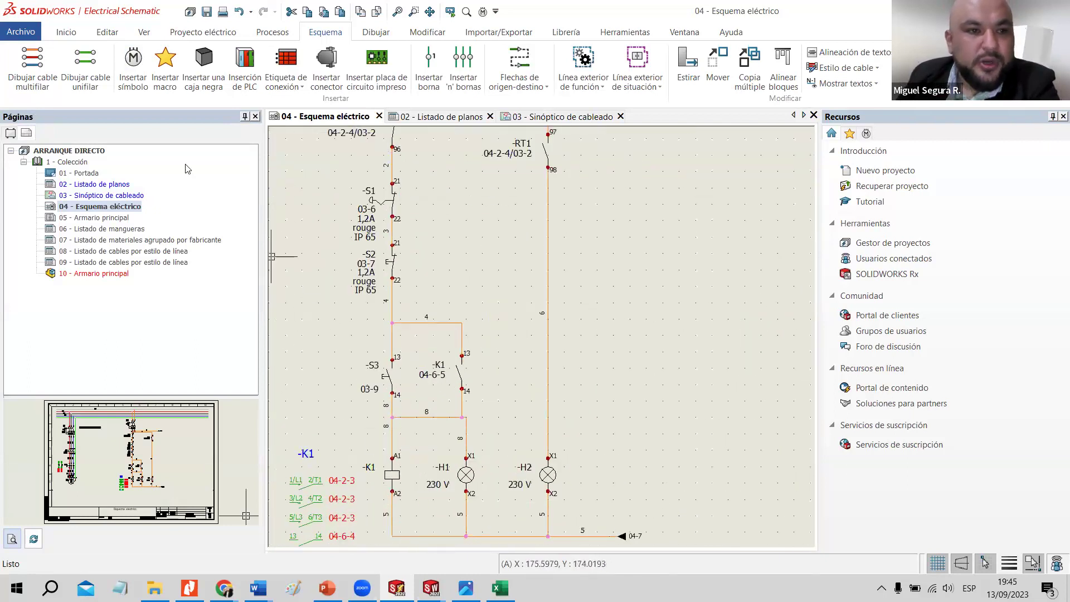
{"action": "left_click", "coordinate": [132, 69]}
{"action": "left_click", "coordinate": [124, 358]}
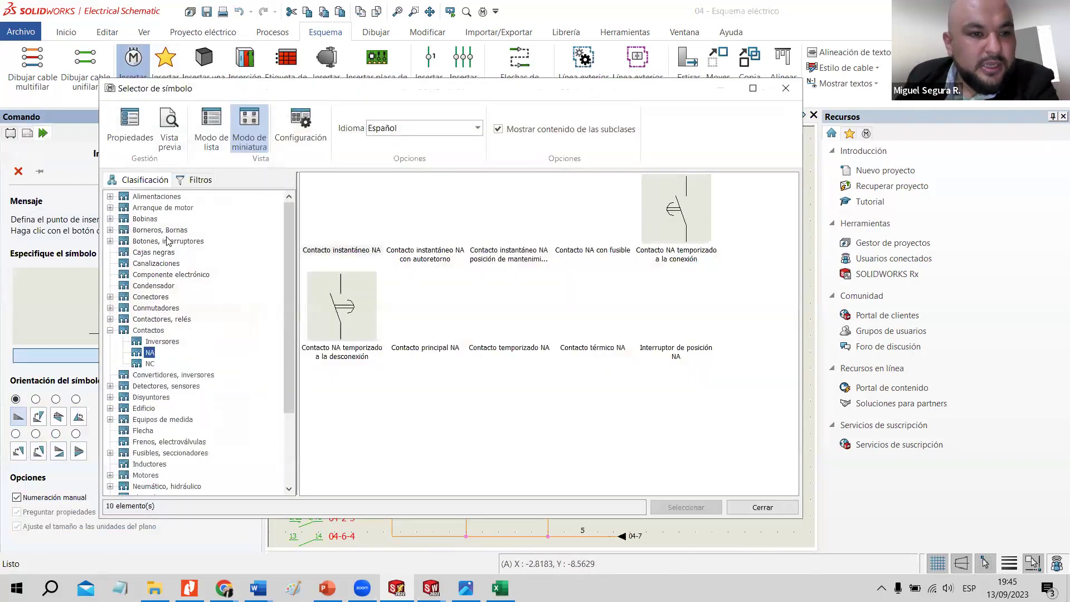
{"action": "left_click", "coordinate": [145, 219]}
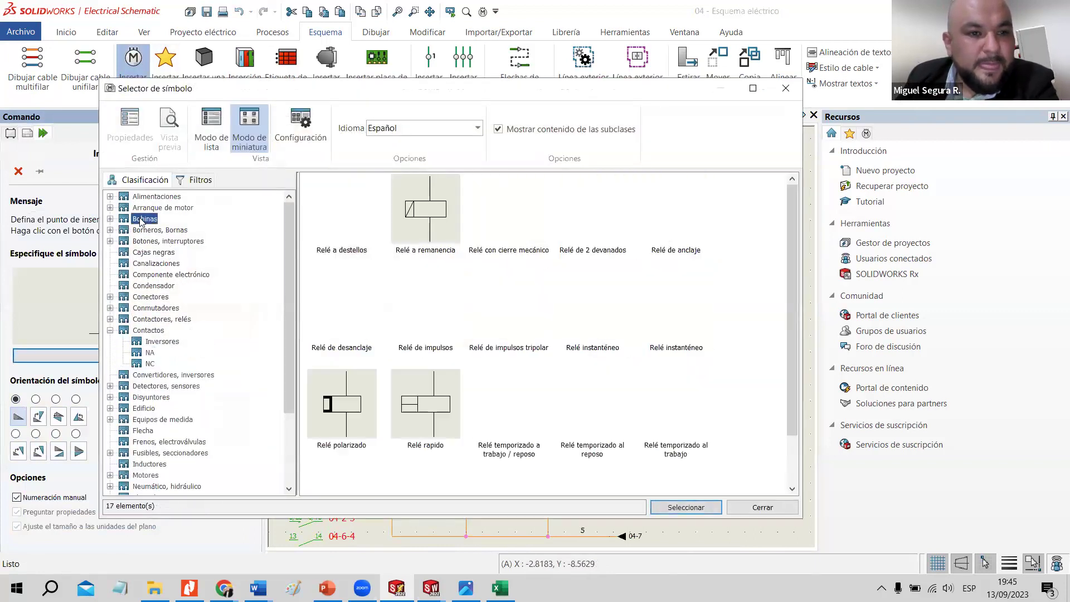
{"action": "left_click", "coordinate": [604, 320]}
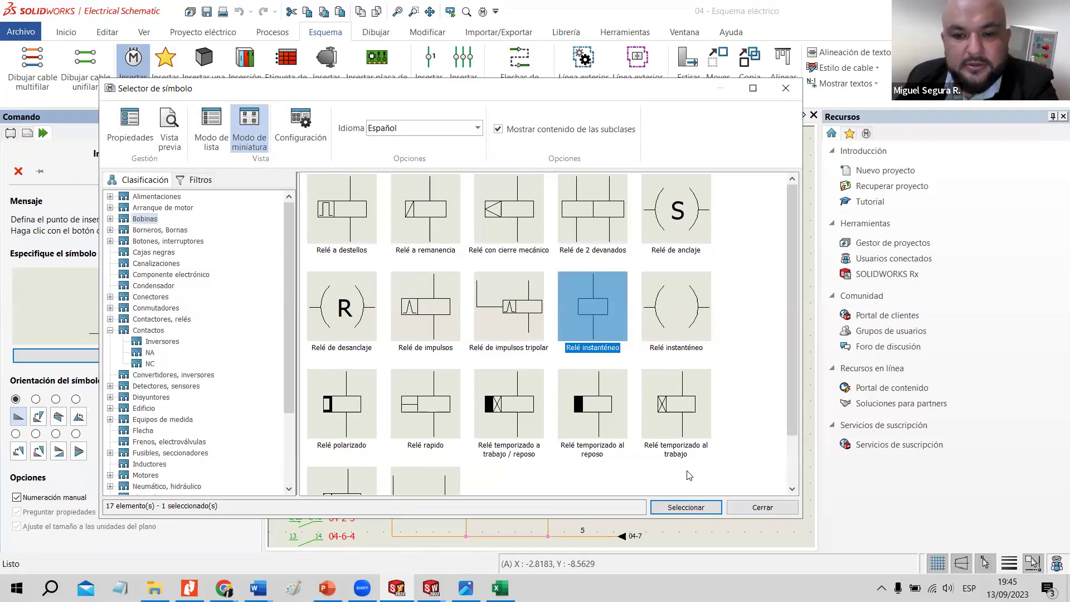
{"action": "left_click", "coordinate": [686, 507]}
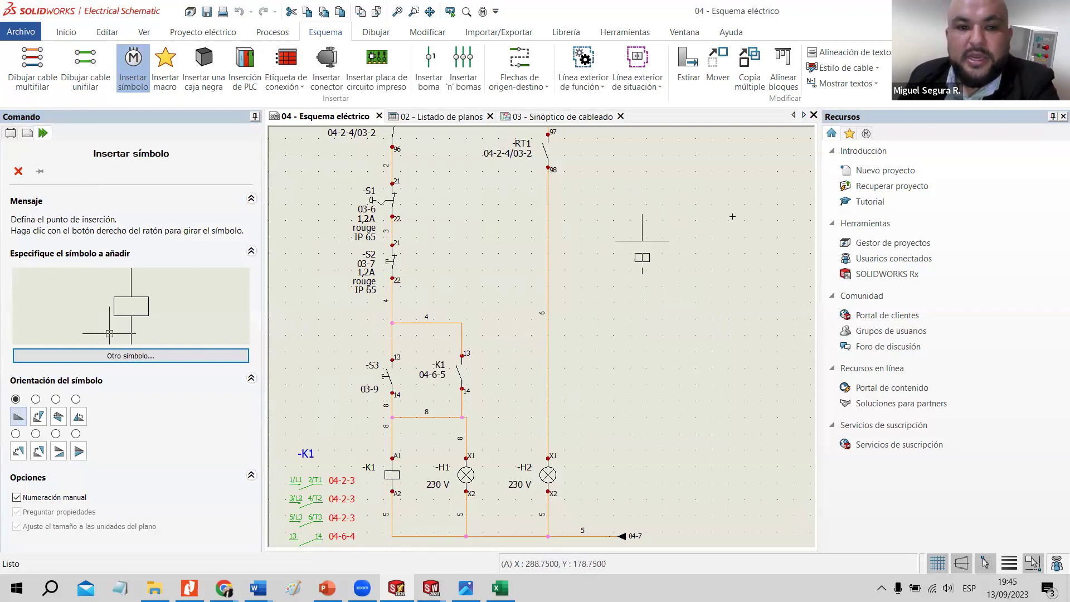
Place the relay coil in the empty area beside the control circuit and associate it with the existing component K1.
{"action": "left_click", "coordinate": [642, 241]}
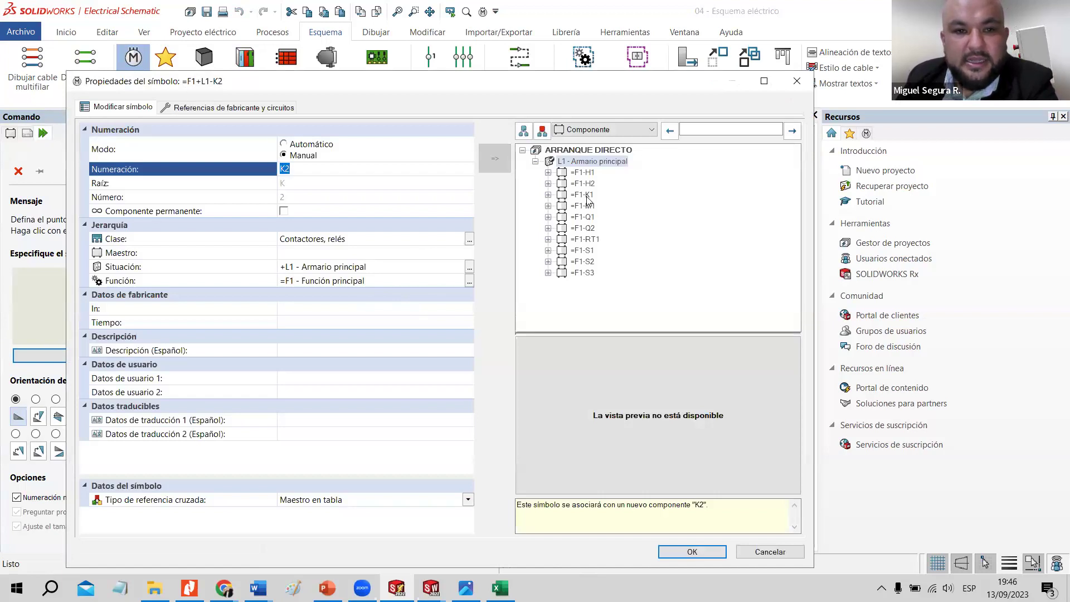
{"action": "left_click", "coordinate": [583, 195]}
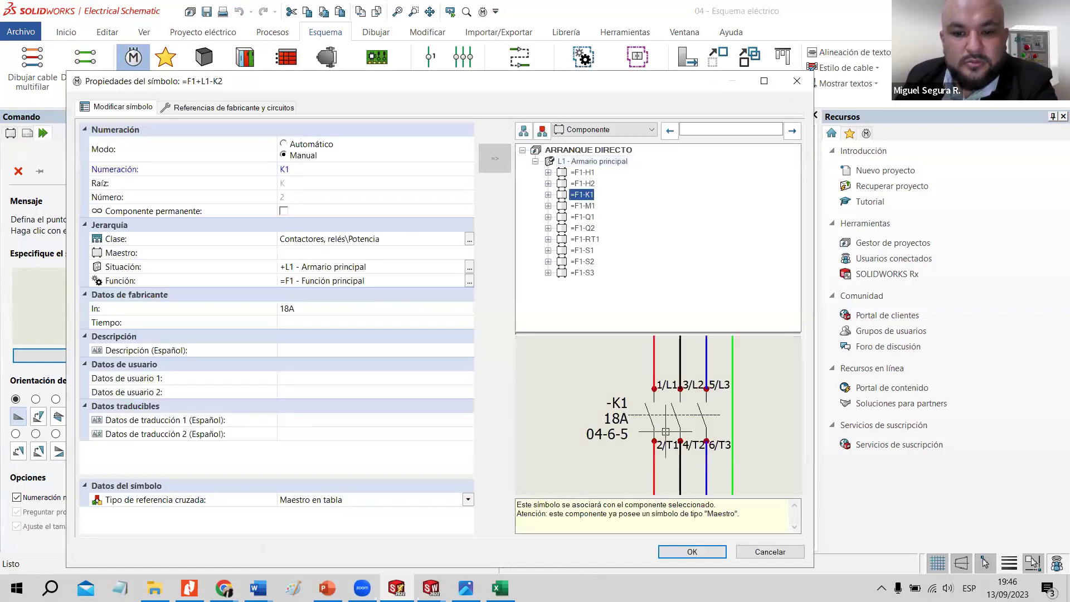
{"action": "key", "text": "Return"}
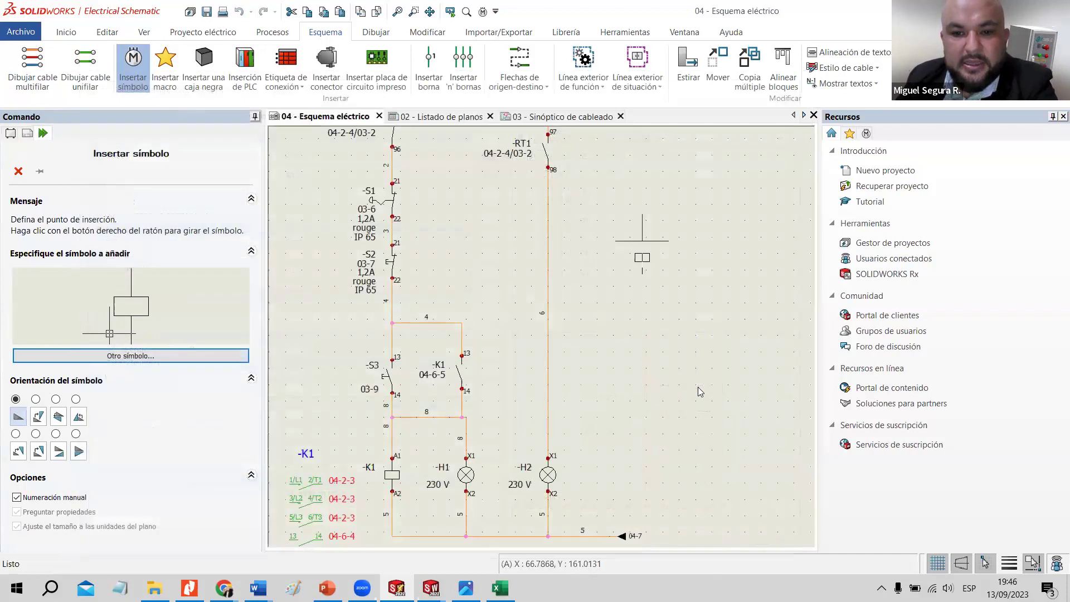
{"action": "key", "text": "Escape"}
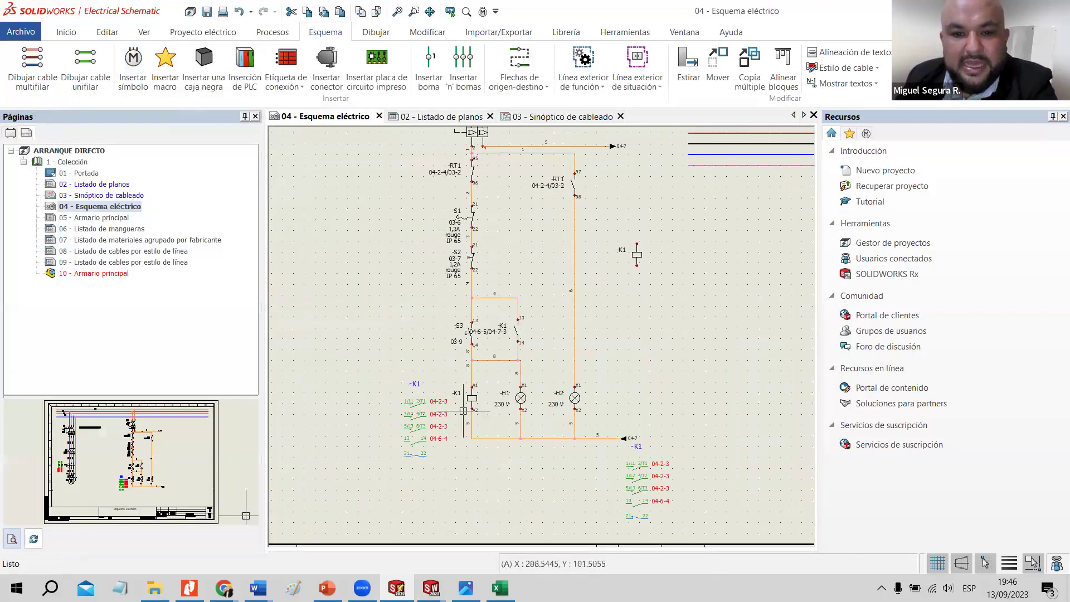
Delete the unconnected K1 coil from the empty area beside the control circuit.
{"action": "scroll", "coordinate": [469, 408], "scroll_direction": "up", "scroll_amount": 3}
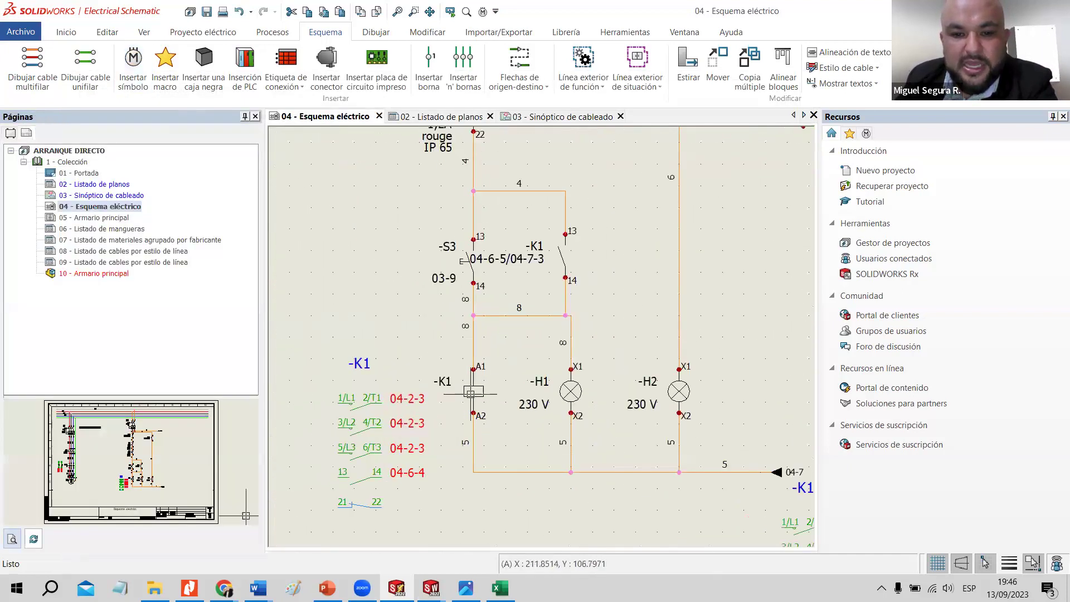
{"action": "left_click", "coordinate": [689, 204]}
{"action": "key", "text": "Delete"}
{"action": "scroll", "coordinate": [747, 301], "scroll_direction": "down", "scroll_amount": 1}
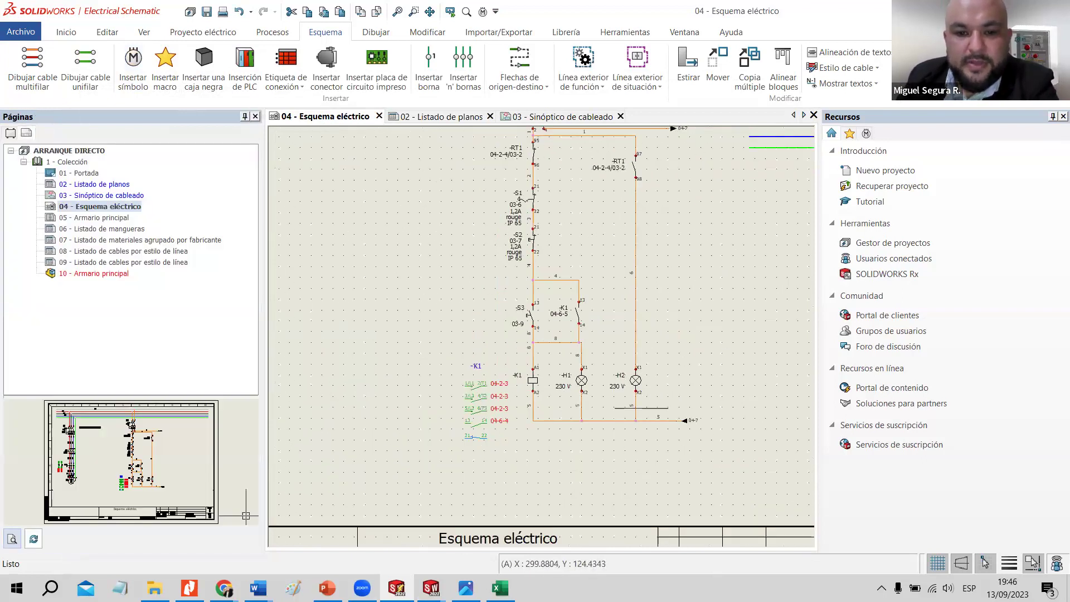
Examine K1's cross-reference table below the control circuit and compare its location codes with the sheet number in the title block.
{"action": "scroll", "coordinate": [511, 402], "scroll_direction": "up", "scroll_amount": 2}
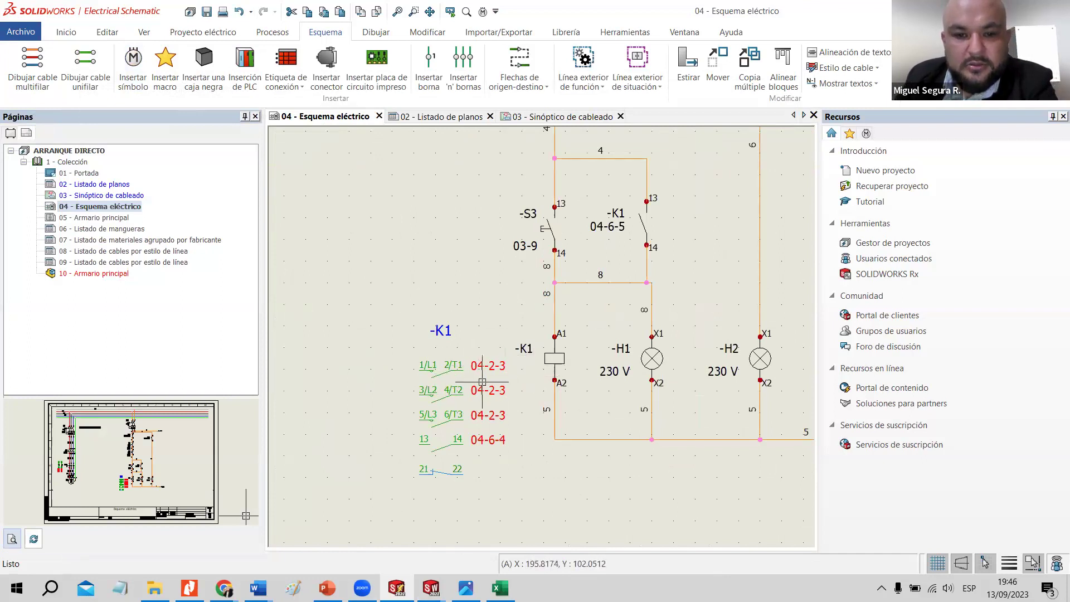
{"action": "scroll", "coordinate": [483, 380], "scroll_direction": "down", "scroll_amount": 2}
{"action": "scroll", "coordinate": [486, 382], "scroll_direction": "up", "scroll_amount": 3}
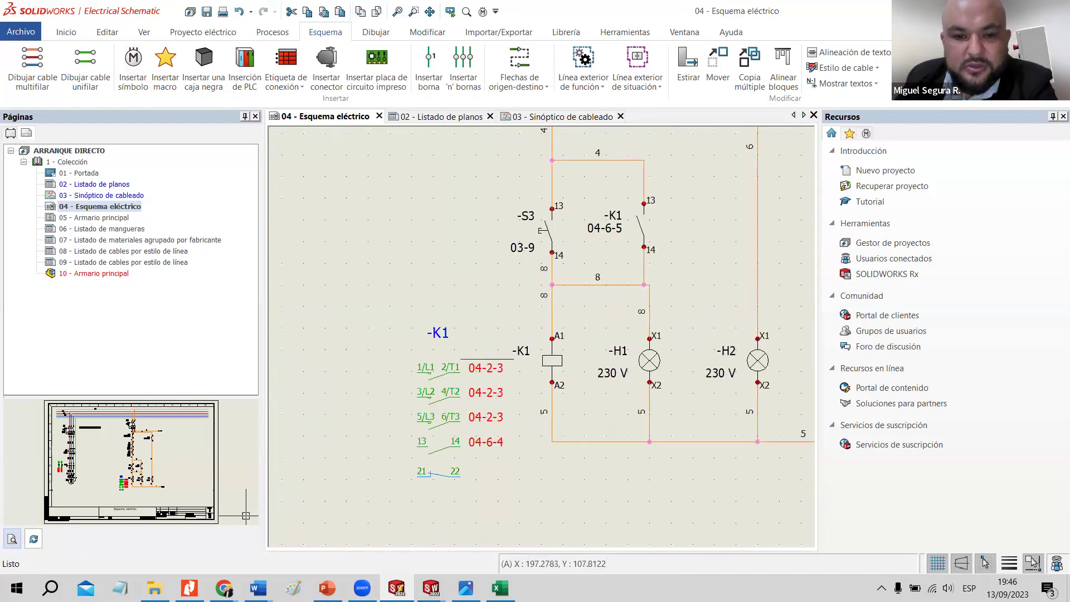
{"action": "scroll", "coordinate": [491, 380], "scroll_direction": "down", "scroll_amount": 4}
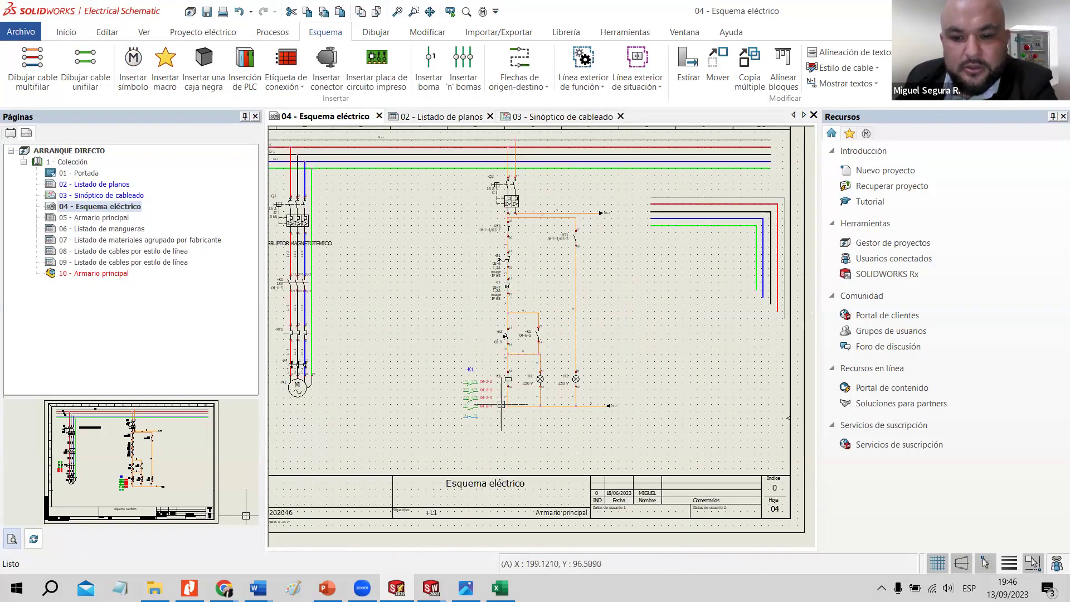
{"action": "scroll", "coordinate": [707, 475], "scroll_direction": "up", "scroll_amount": 2}
{"action": "scroll", "coordinate": [707, 475], "scroll_direction": "up", "scroll_amount": 3}
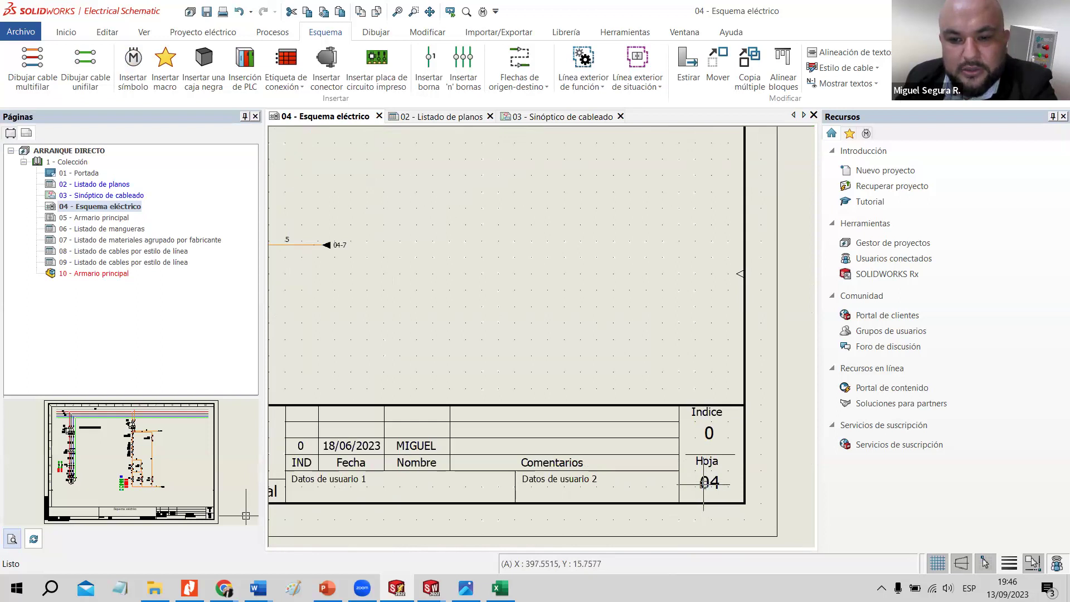
{"action": "scroll", "coordinate": [707, 479], "scroll_direction": "down", "scroll_amount": 3}
{"action": "scroll", "coordinate": [427, 377], "scroll_direction": "up", "scroll_amount": 3}
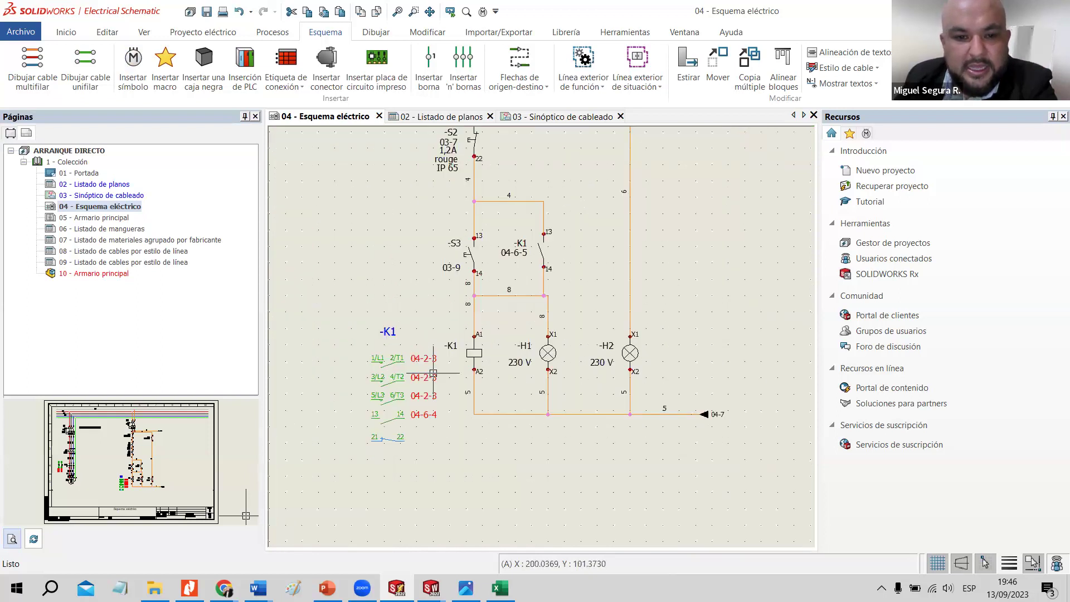
{"action": "scroll", "coordinate": [427, 377], "scroll_direction": "down", "scroll_amount": 2}
{"action": "scroll", "coordinate": [428, 377], "scroll_direction": "down", "scroll_amount": 3}
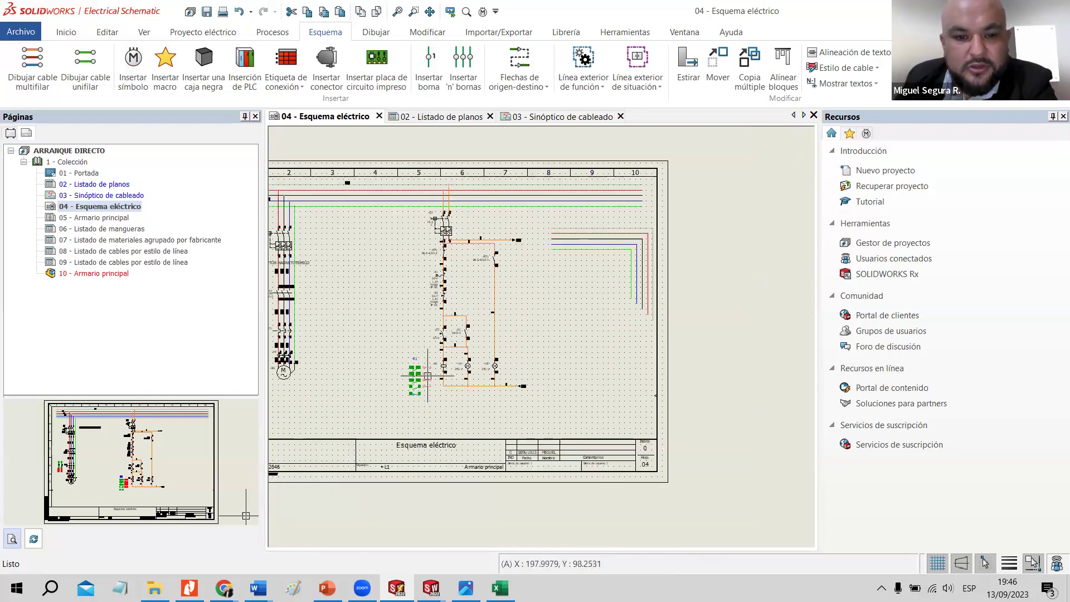
{"action": "scroll", "coordinate": [427, 376], "scroll_direction": "up", "scroll_amount": 3}
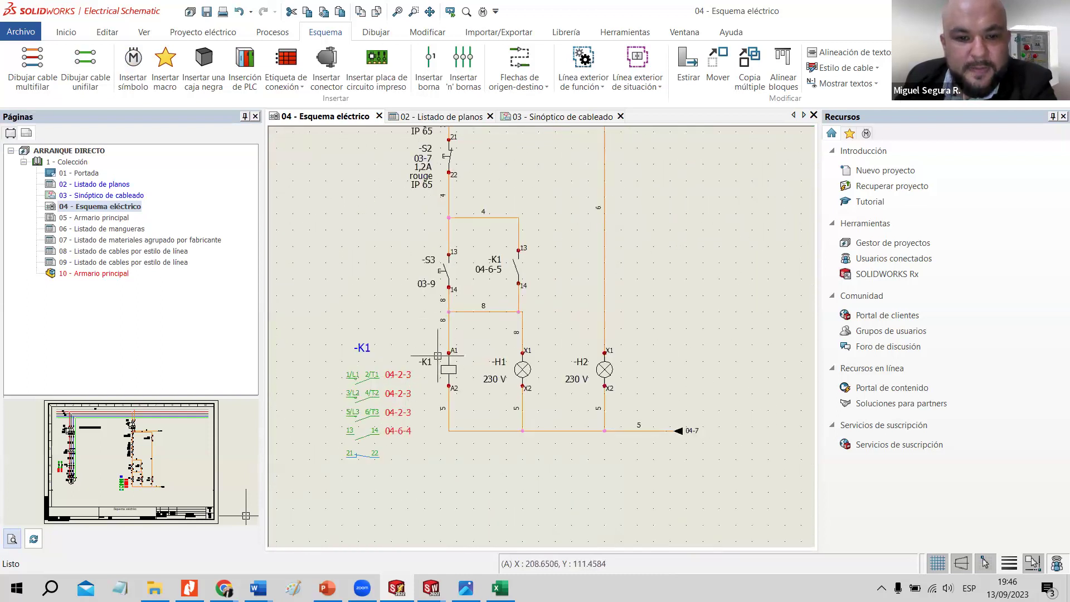
Examine the motor power circuit and locate K1's power contacts using the sheet's row and column grid.
{"action": "scroll", "coordinate": [413, 374], "scroll_direction": "down", "scroll_amount": 3}
{"action": "scroll", "coordinate": [399, 350], "scroll_direction": "down", "scroll_amount": 2}
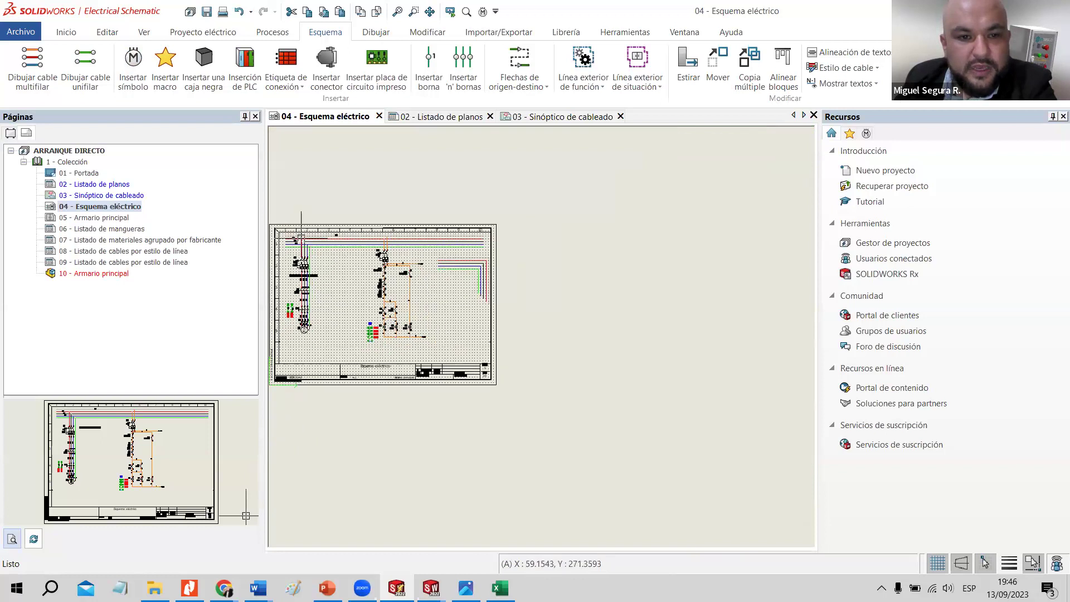
{"action": "scroll", "coordinate": [318, 316], "scroll_direction": "down", "scroll_amount": 2}
{"action": "scroll", "coordinate": [318, 315], "scroll_direction": "up", "scroll_amount": 4}
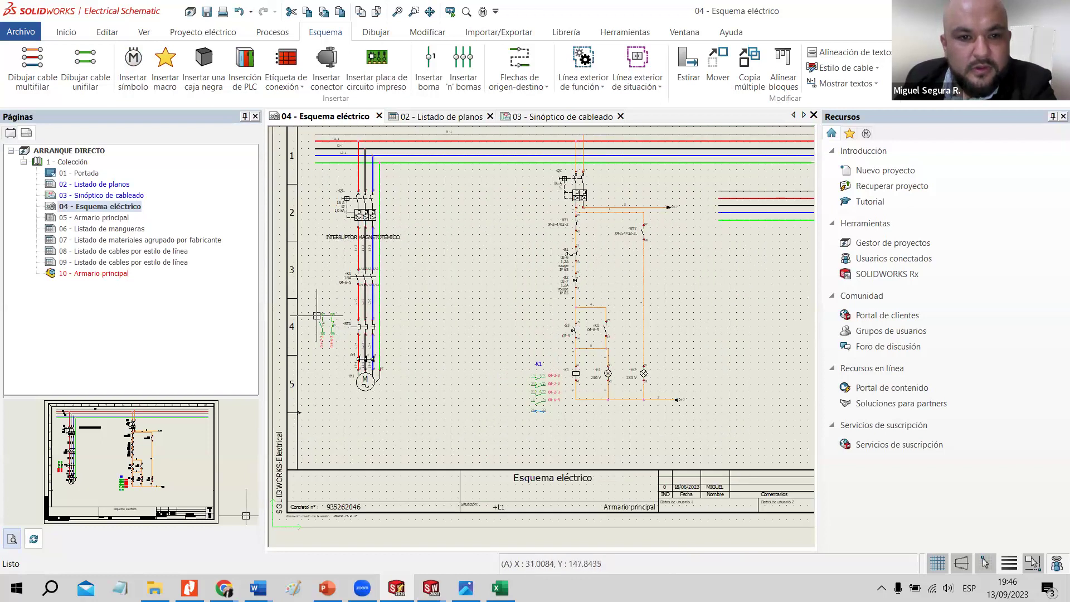
{"action": "scroll", "coordinate": [367, 161], "scroll_direction": "down", "scroll_amount": 1}
{"action": "scroll", "coordinate": [367, 161], "scroll_direction": "up", "scroll_amount": 1}
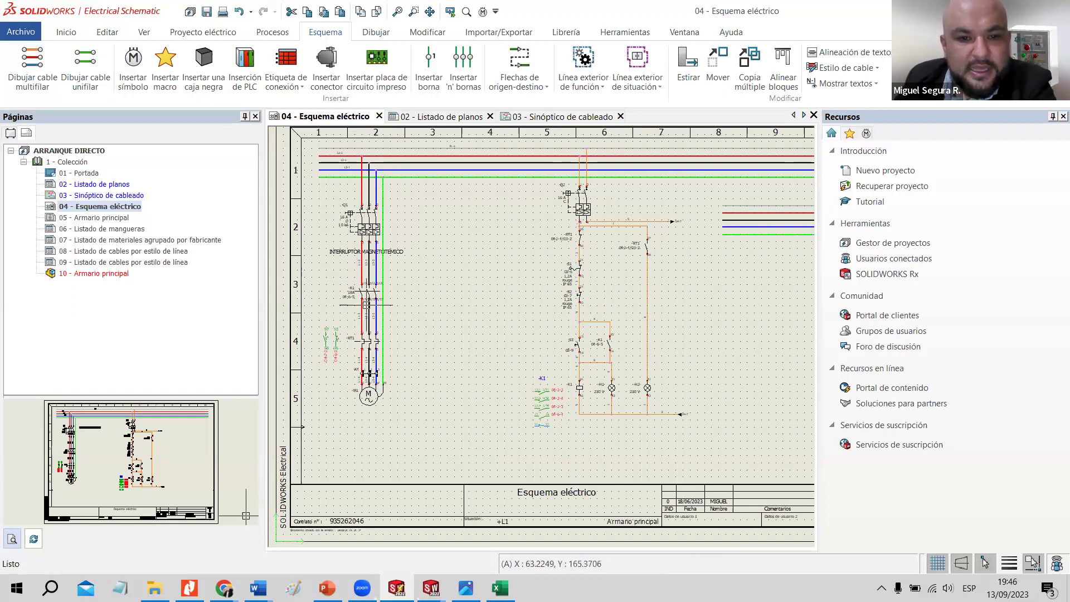
{"action": "scroll", "coordinate": [338, 305], "scroll_direction": "up", "scroll_amount": 3}
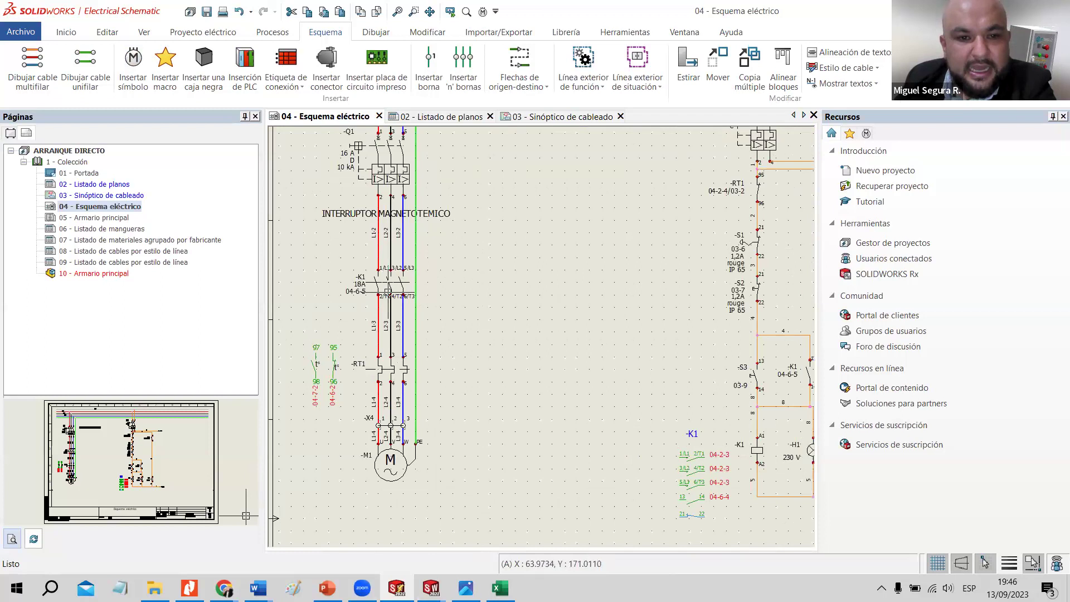
{"action": "scroll", "coordinate": [293, 291], "scroll_direction": "down", "scroll_amount": 3}
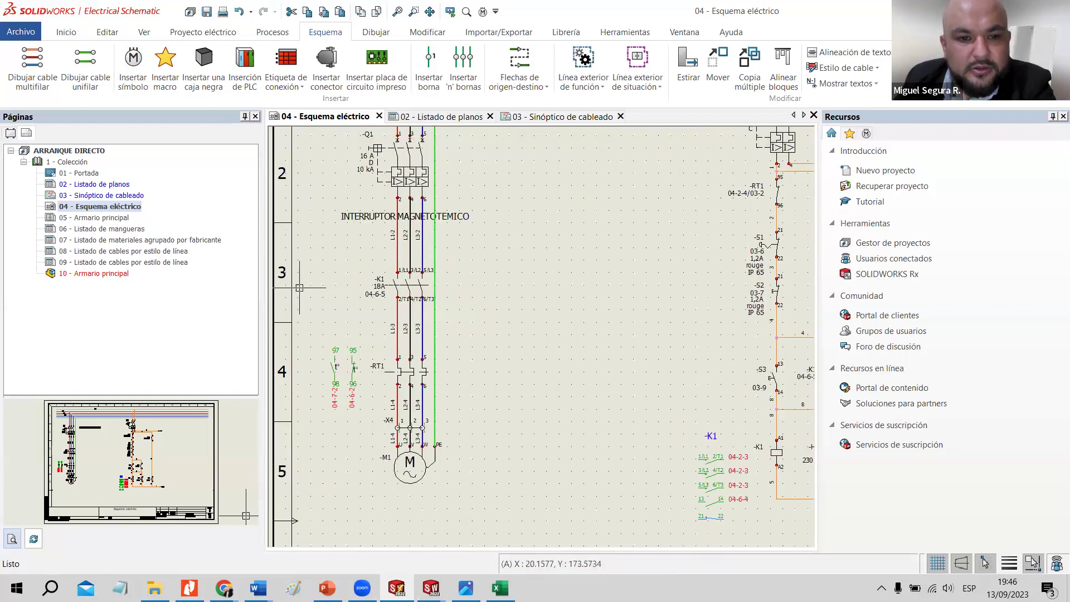
{"action": "scroll", "coordinate": [599, 314], "scroll_direction": "down", "scroll_amount": 2}
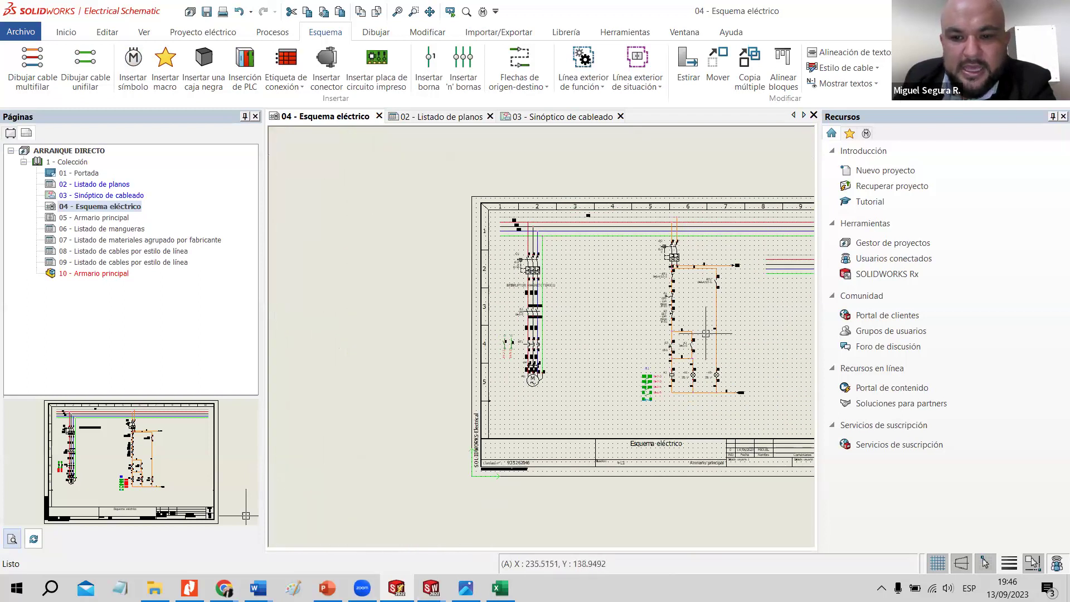
Open the properties of pushbutton S3's Schneider Electric manufacturer reference XB4BA31.
{"action": "scroll", "coordinate": [705, 333], "scroll_direction": "up", "scroll_amount": 3}
{"action": "scroll", "coordinate": [628, 370], "scroll_direction": "up", "scroll_amount": 2}
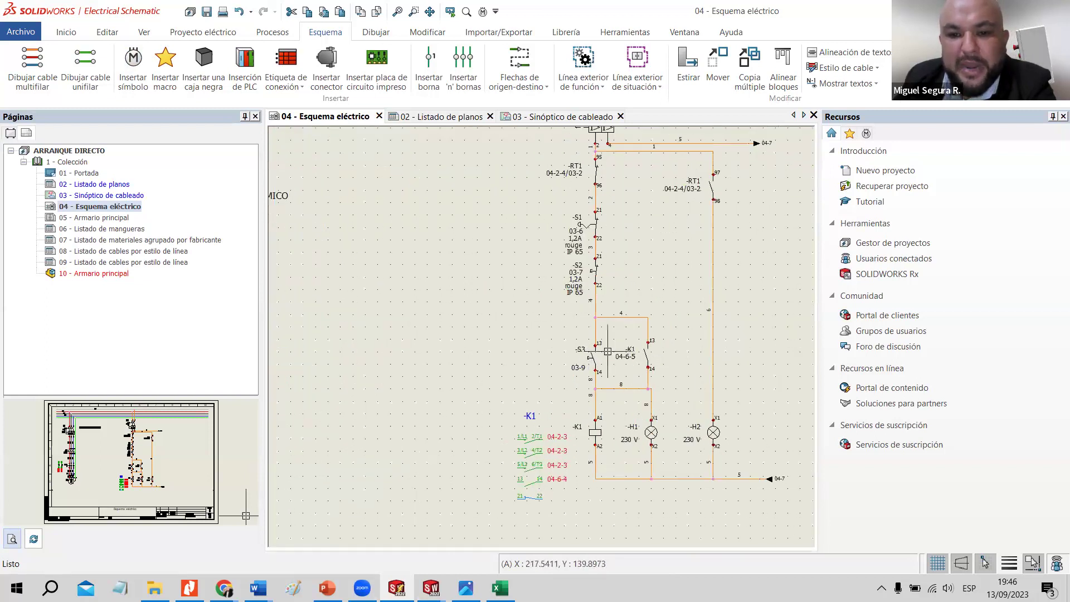
{"action": "left_click", "coordinate": [594, 359]}
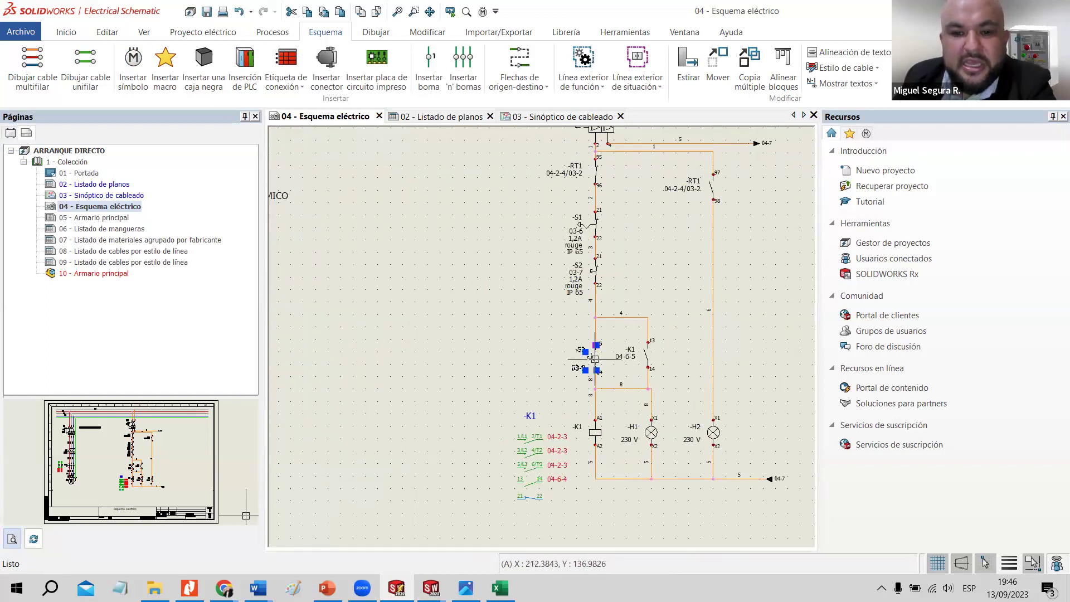
{"action": "double_click", "coordinate": [594, 358]}
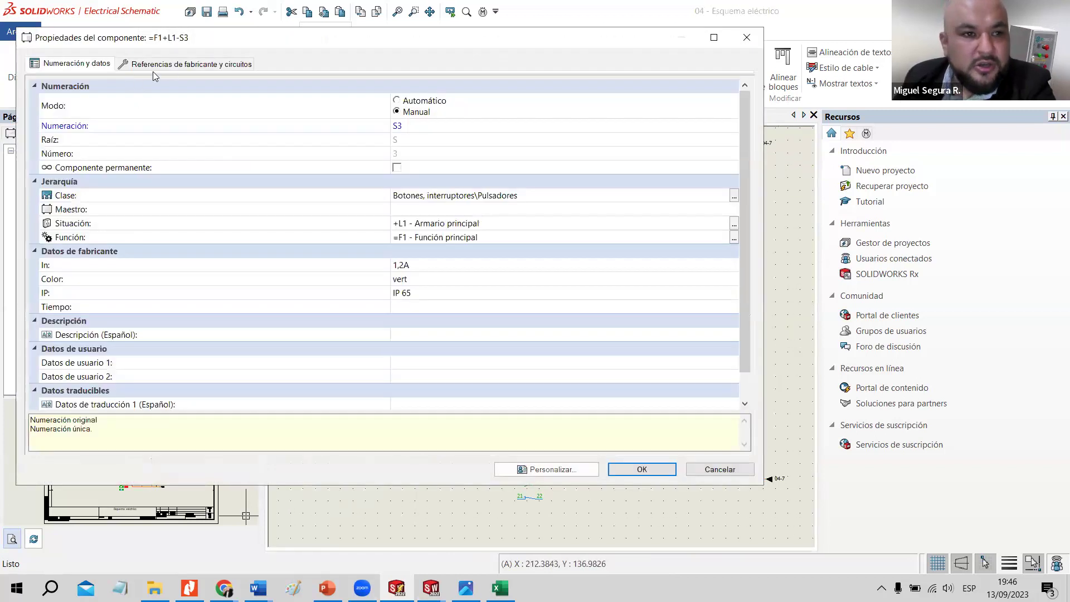
{"action": "left_click", "coordinate": [174, 65]}
{"action": "left_click", "coordinate": [102, 179]}
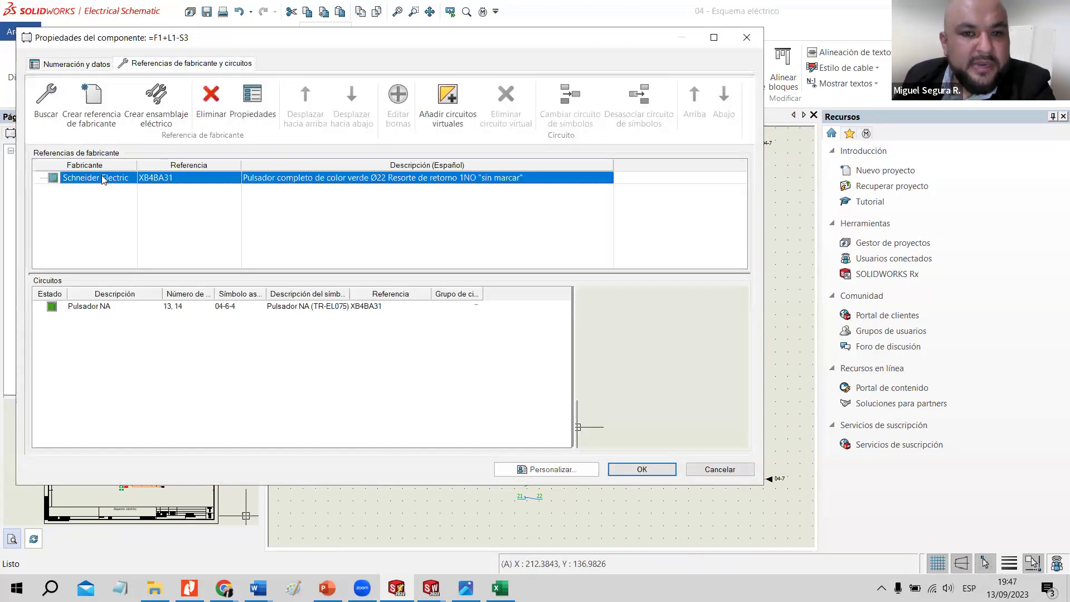
{"action": "left_click", "coordinate": [253, 105]}
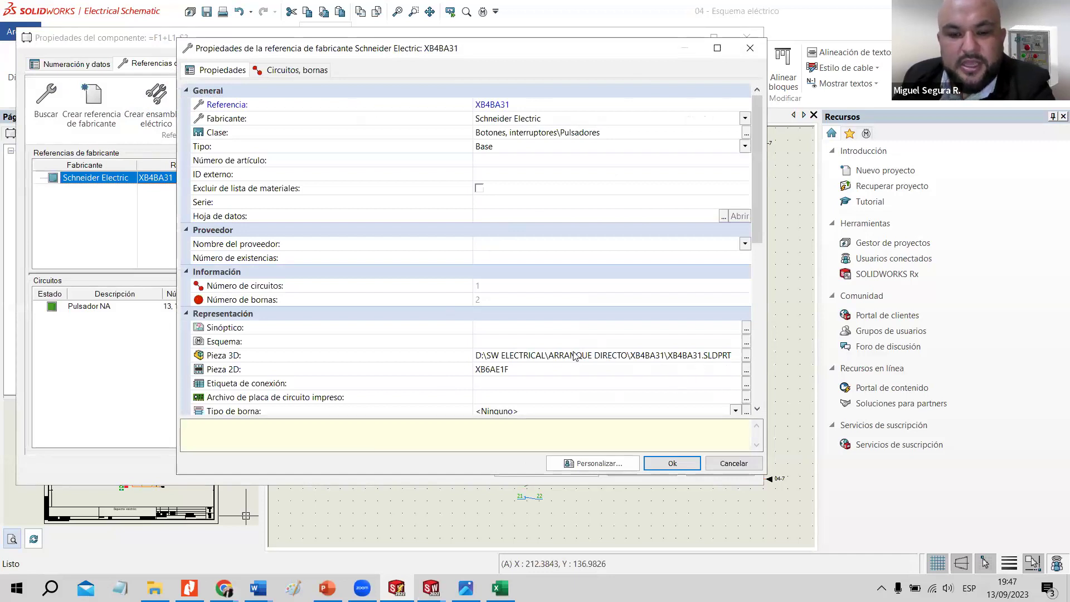
Review the 2D part symbol assigned to reference XB4BA31 in the Pulsadores class and close the symbol selector without changing it.
{"action": "scroll", "coordinate": [498, 378], "scroll_direction": "down", "scroll_amount": 2}
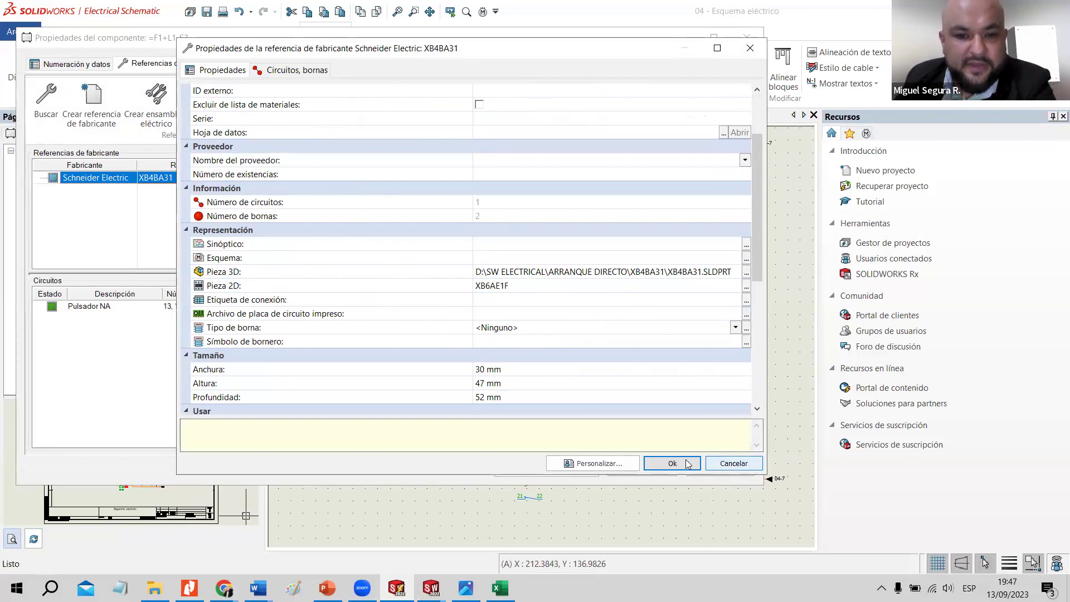
{"action": "left_click", "coordinate": [496, 283]}
{"action": "left_click_drag", "start_coordinate": [496, 283], "coordinate": [691, 319]}
{"action": "left_click", "coordinate": [746, 289]}
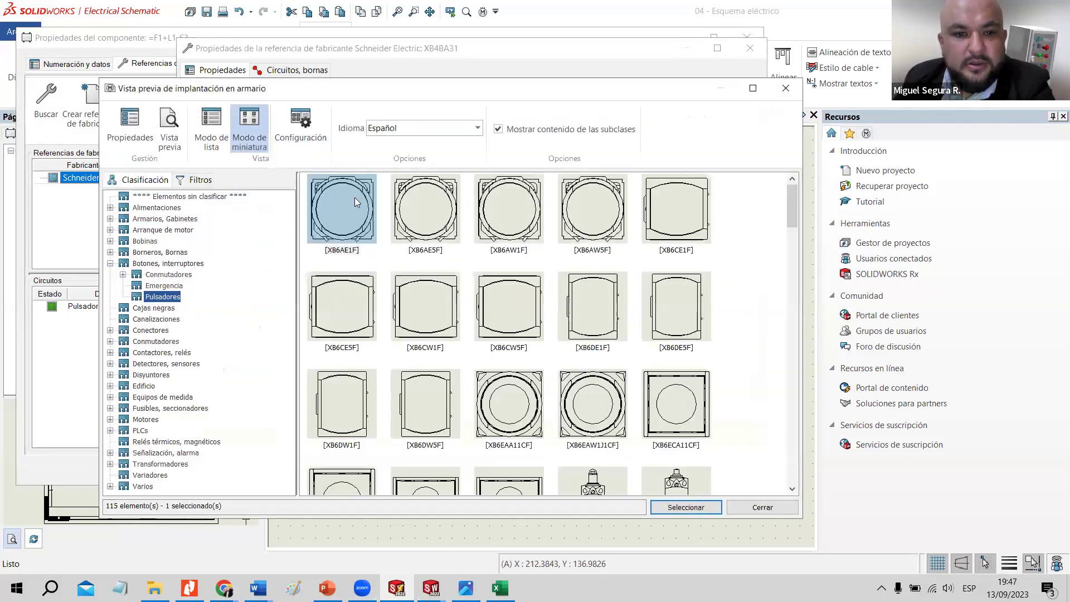
{"action": "left_click", "coordinate": [772, 511]}
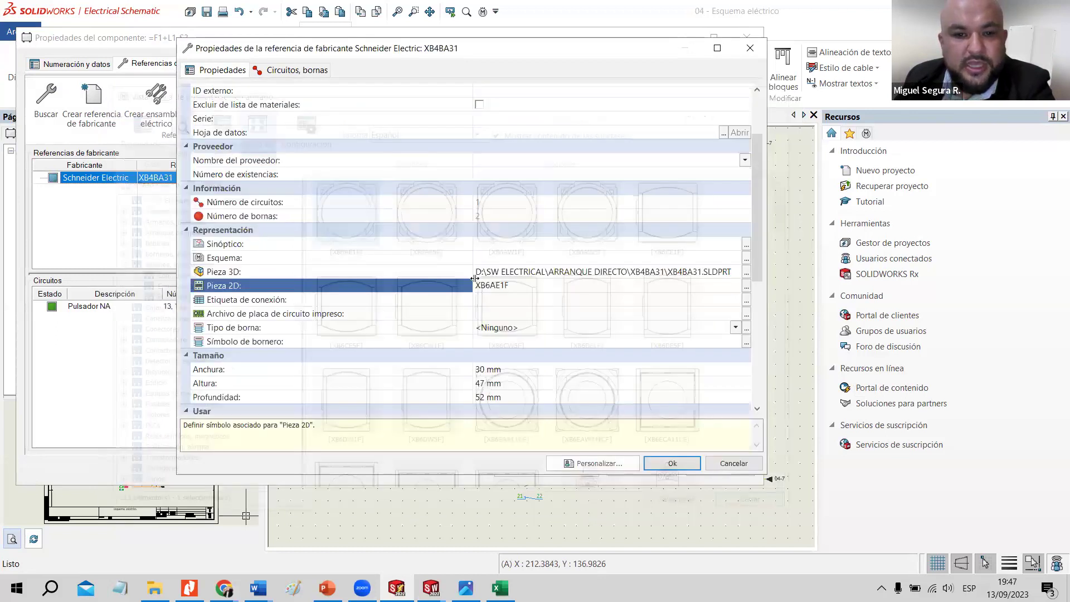
Associate the 3D part file XB4BA31 from the ARRANQUE DIRECTO\XB4BA31 folder with the manufacturer reference.
{"action": "left_click", "coordinate": [746, 275]}
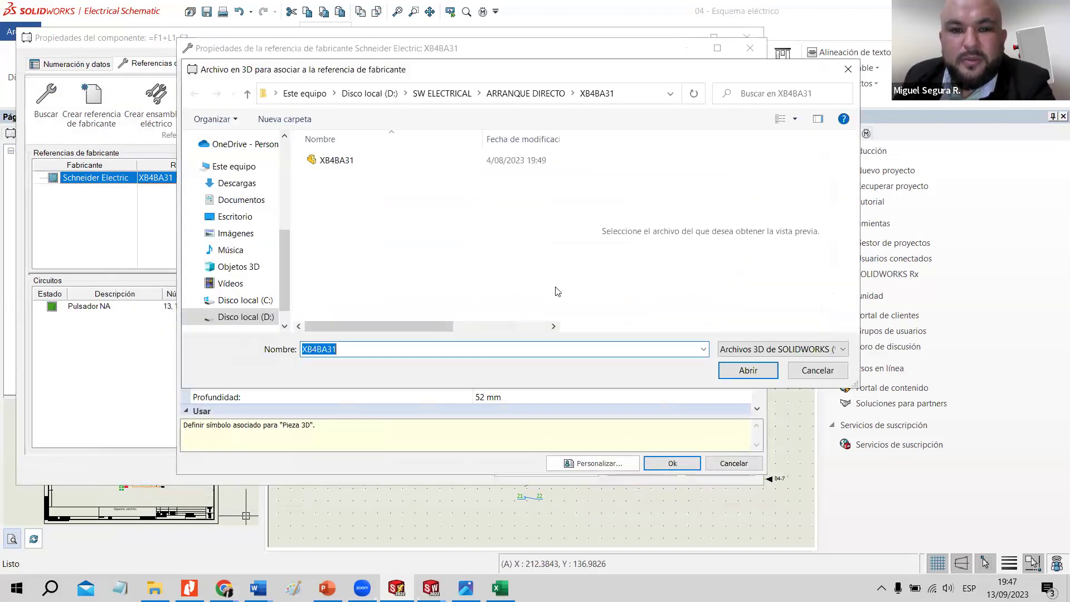
{"action": "left_click", "coordinate": [358, 163]}
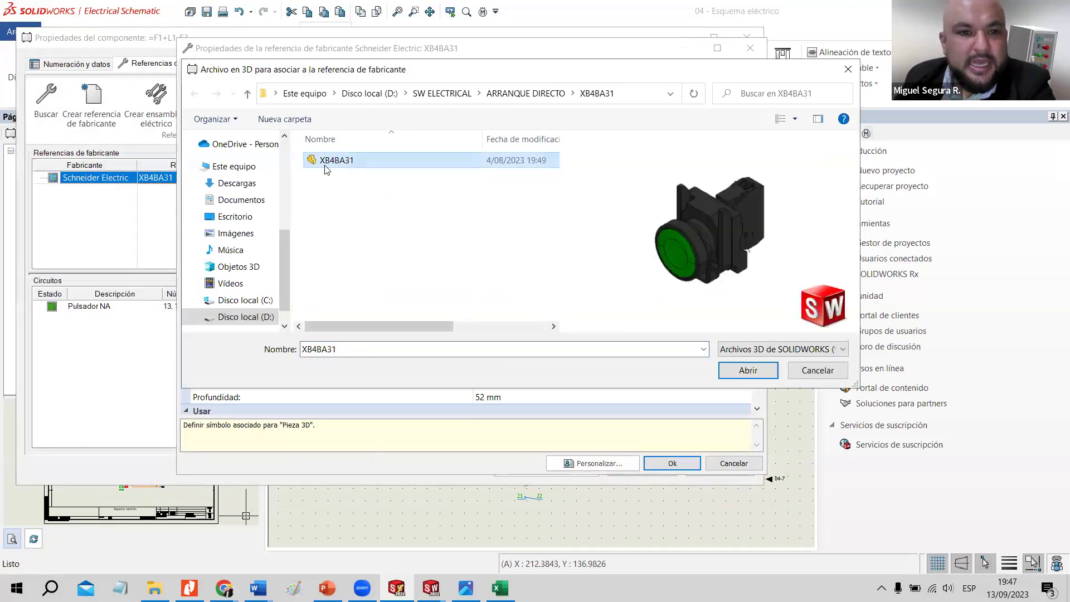
{"action": "double_click", "coordinate": [355, 163]}
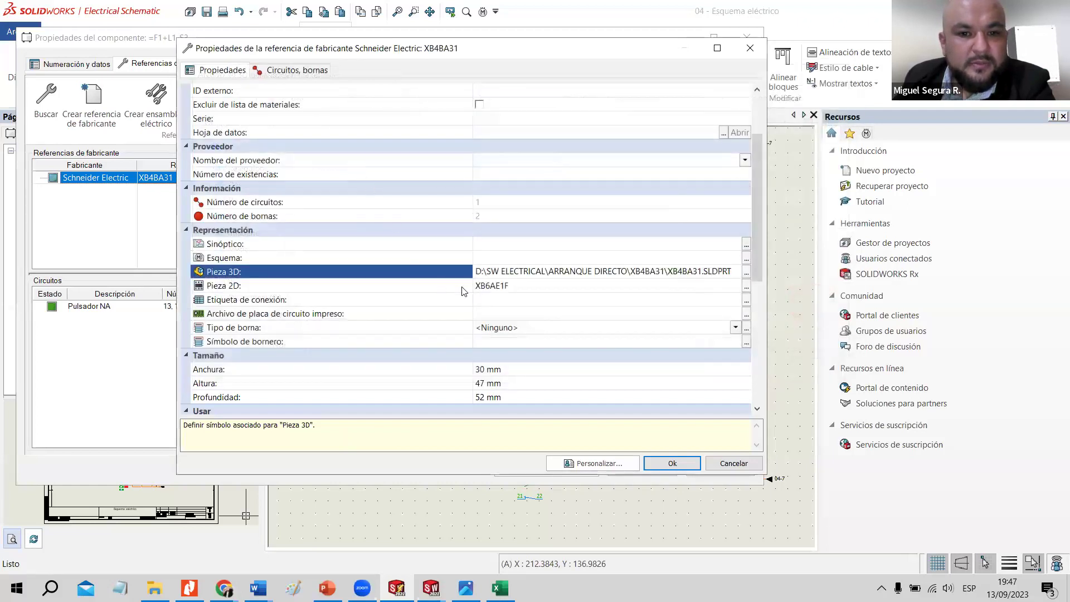
Copy the reference text XB4BA31 from the folder name in the 3D part path.
{"action": "left_click", "coordinate": [478, 285]}
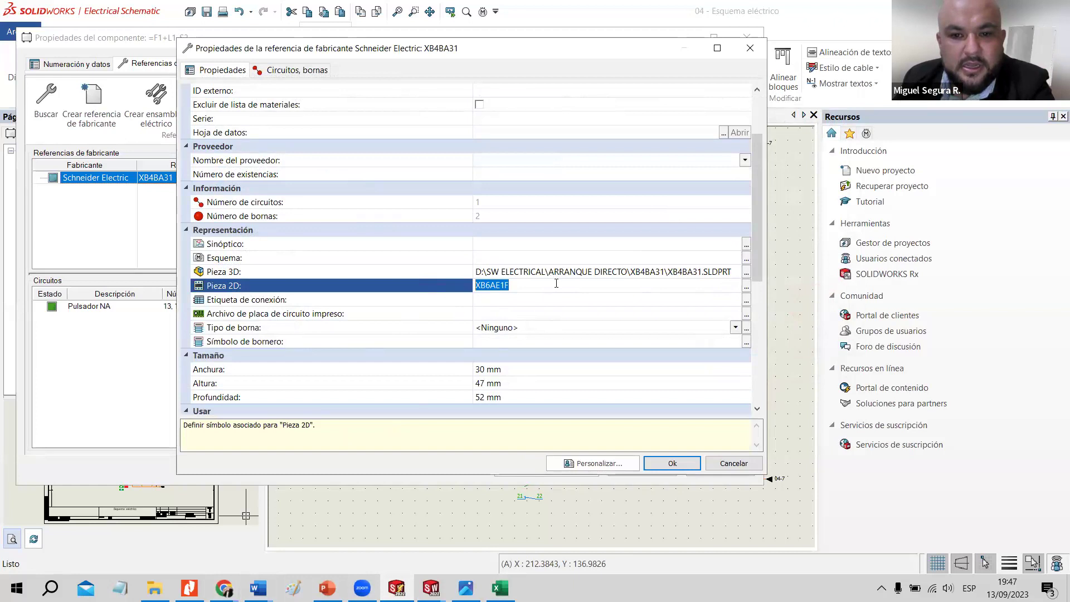
{"action": "left_click", "coordinate": [646, 272]}
{"action": "left_click", "coordinate": [664, 273]}
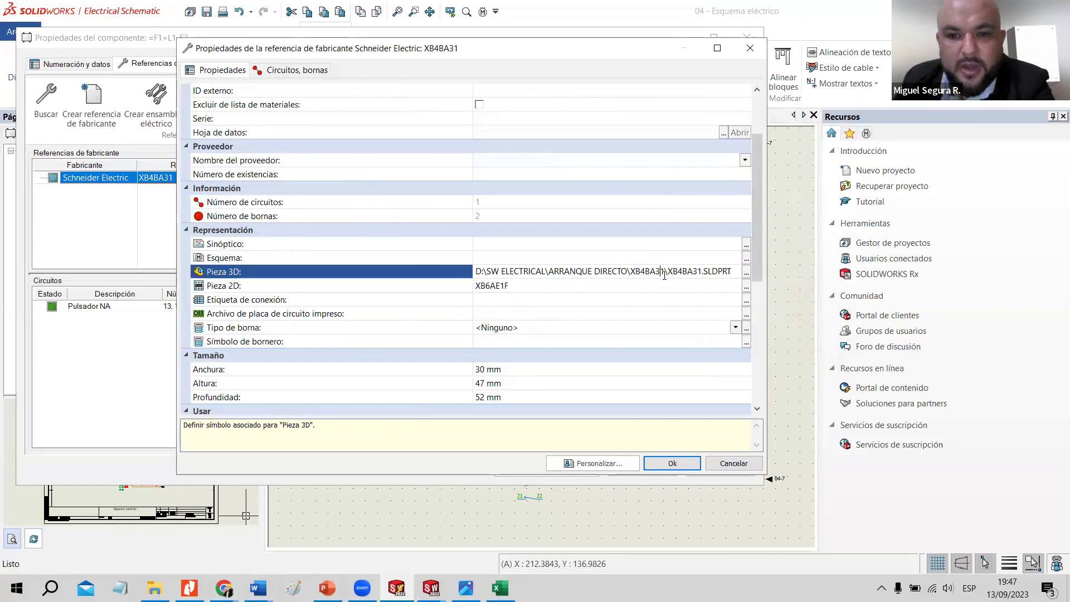
{"action": "left_click_drag", "start_coordinate": [662, 272], "coordinate": [629, 272]}
{"action": "key", "text": "ctrl+c"}
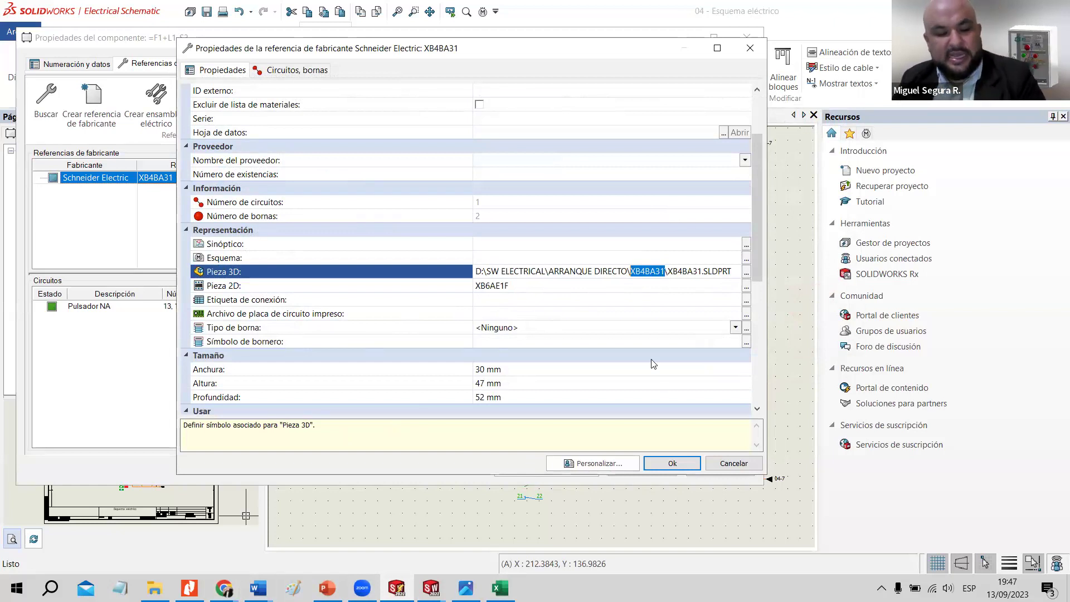
Switch to the Schneider Electric product page in Chrome and search the site for XB4BA31.
{"action": "left_click", "coordinate": [224, 588]}
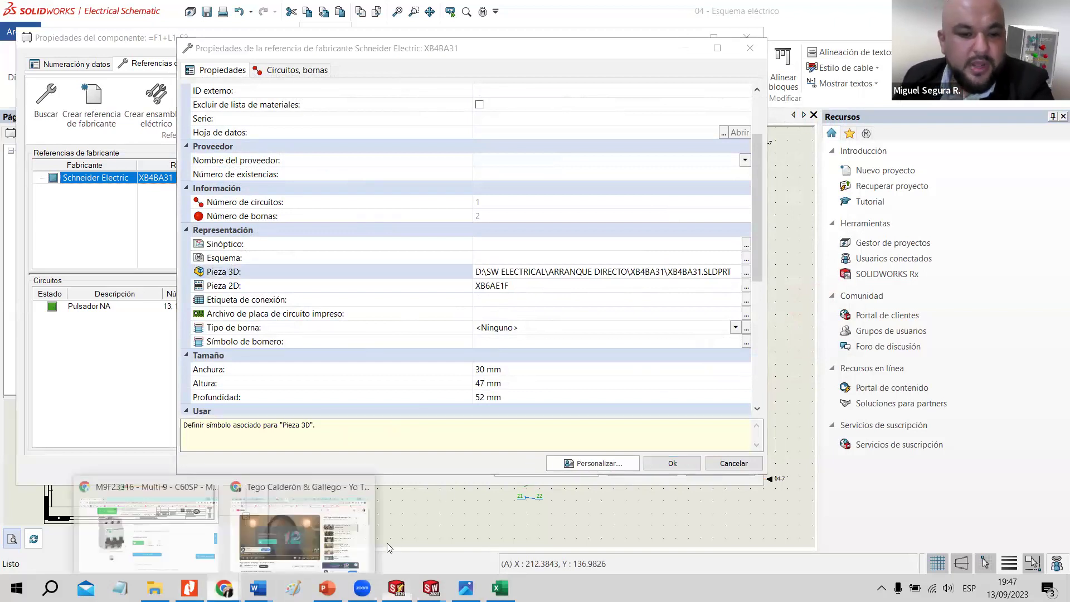
{"action": "left_click", "coordinate": [330, 525]}
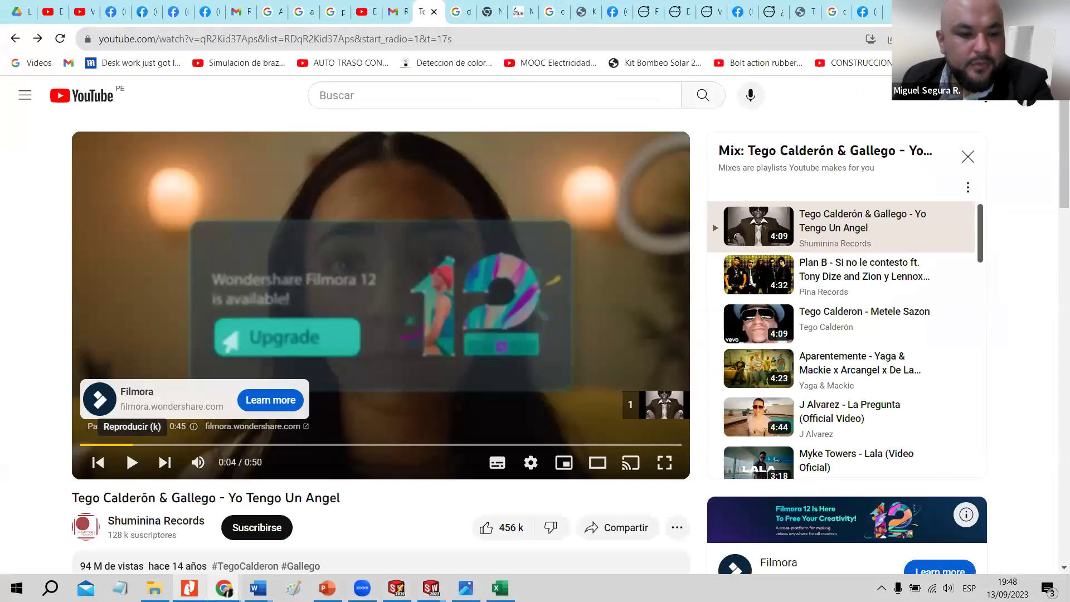
{"action": "left_click", "coordinate": [224, 587]}
{"action": "left_click", "coordinate": [143, 515]}
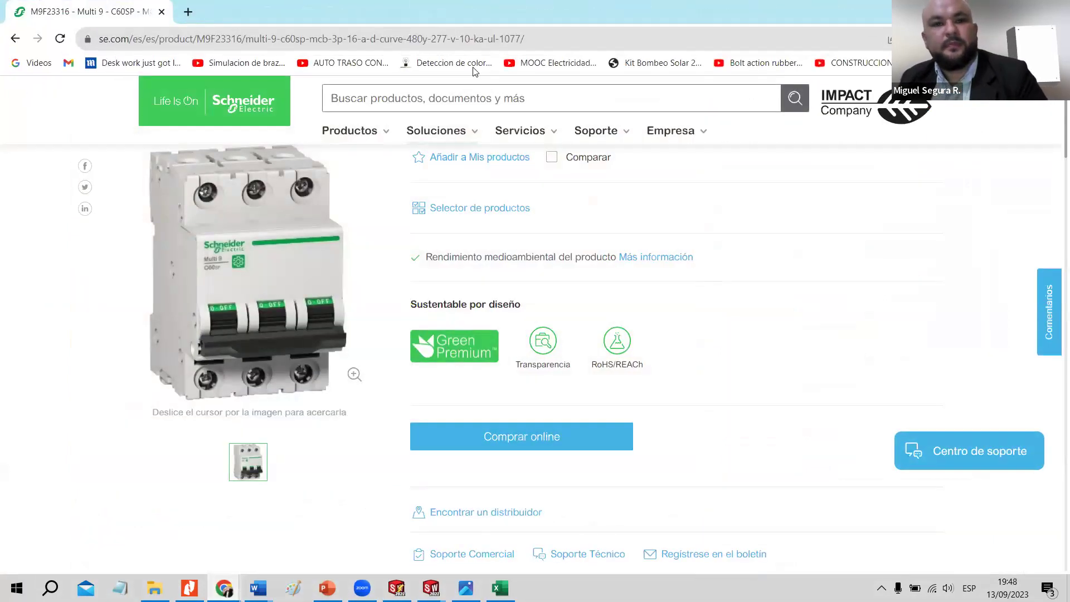
{"action": "left_click", "coordinate": [448, 97]}
{"action": "key", "text": "ctrl+v"}
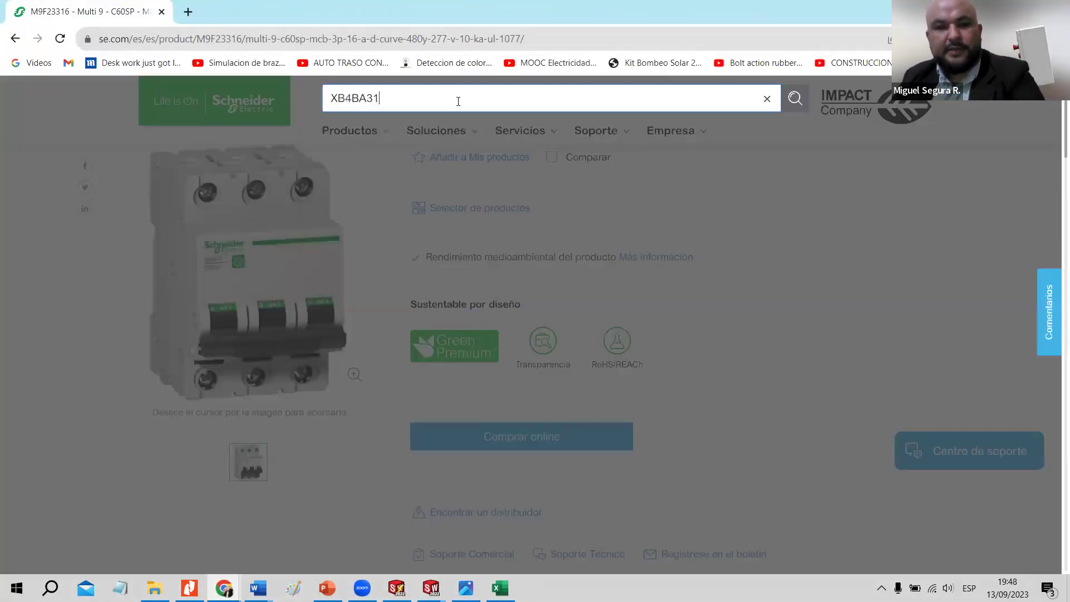
{"action": "key", "text": "Return"}
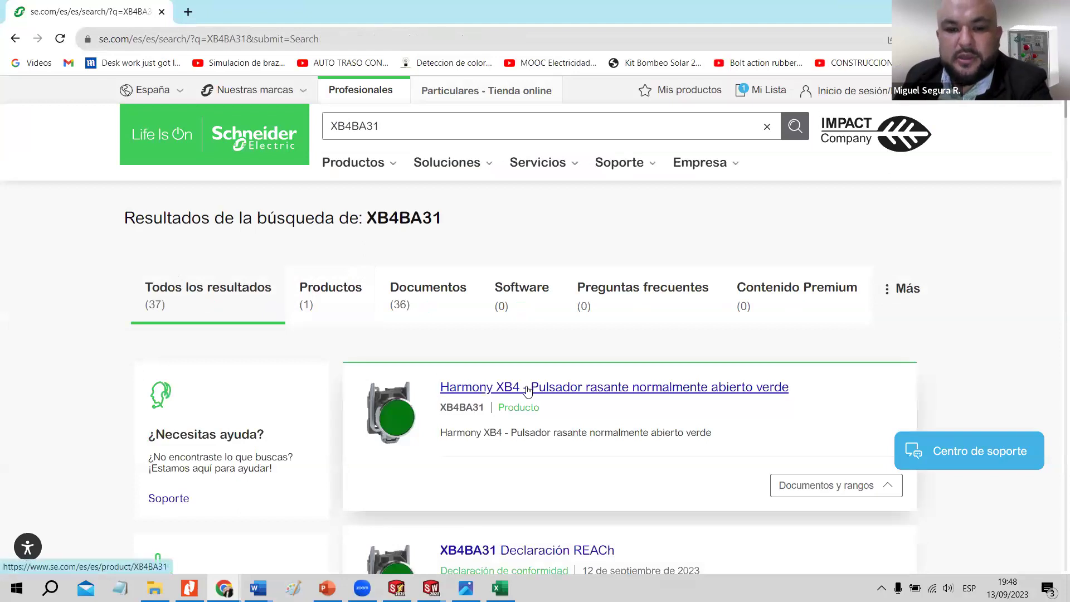
Open the product page of the green Harmony XB4 flush pushbutton XB4BA31 and go to its main documents.
{"action": "scroll", "coordinate": [558, 393], "scroll_direction": "down", "scroll_amount": 3}
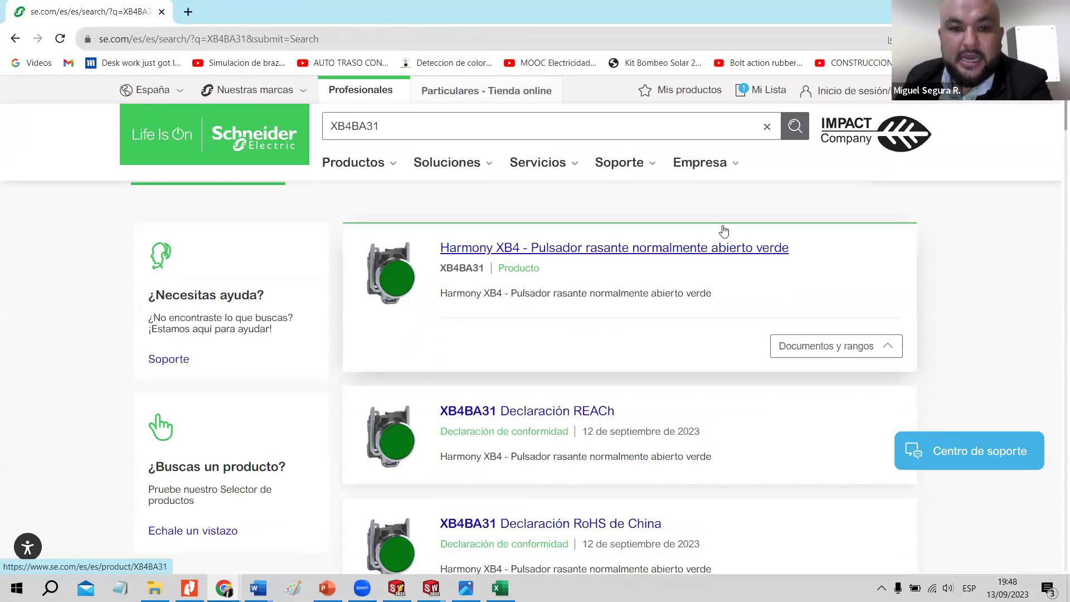
{"action": "left_click", "coordinate": [572, 255]}
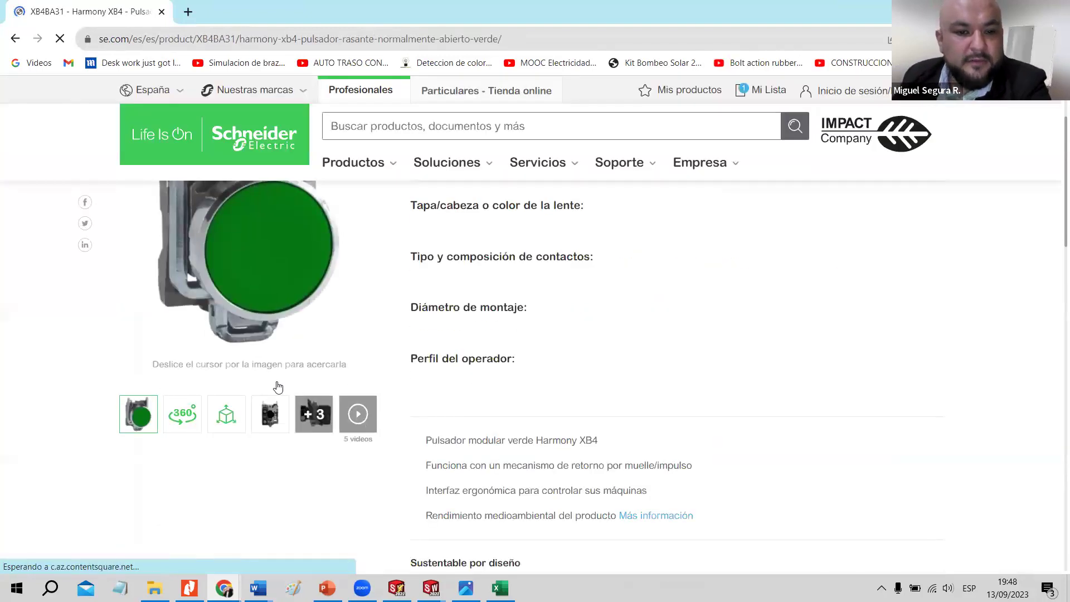
{"action": "scroll", "coordinate": [293, 435], "scroll_direction": "down", "scroll_amount": 6}
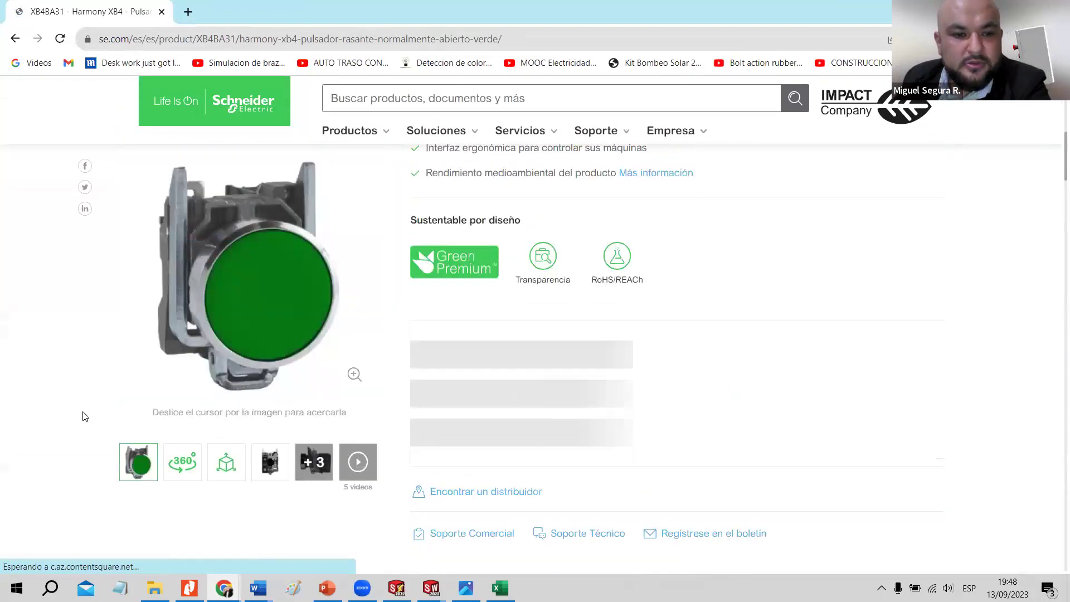
{"action": "scroll", "coordinate": [173, 422], "scroll_direction": "down", "scroll_amount": 5}
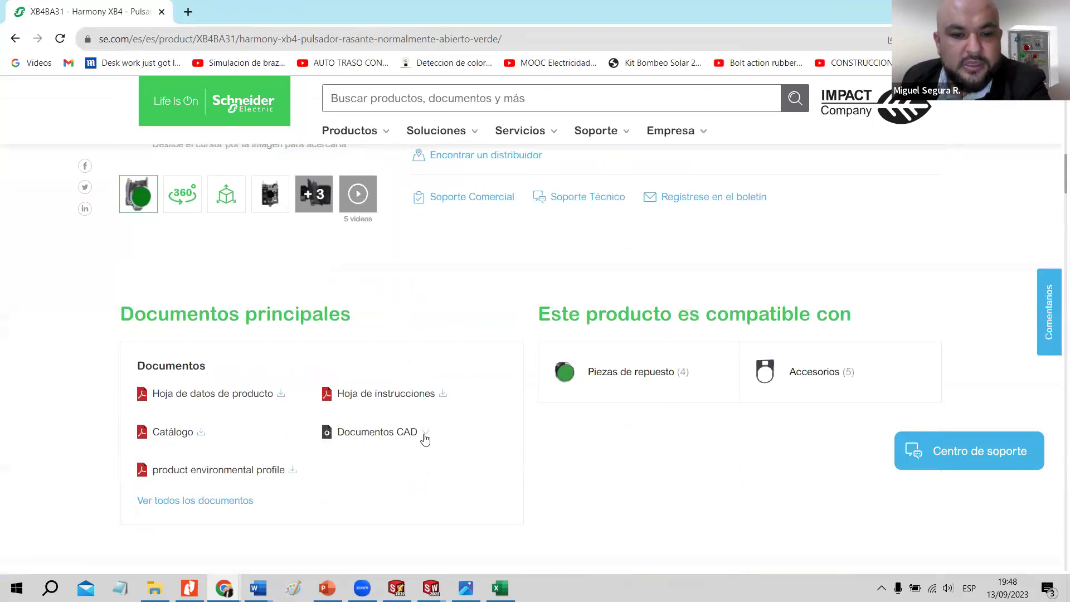
Examine the downloadable CAD files of the pushbutton and the variant options on its product page.
{"action": "left_click", "coordinate": [425, 439]}
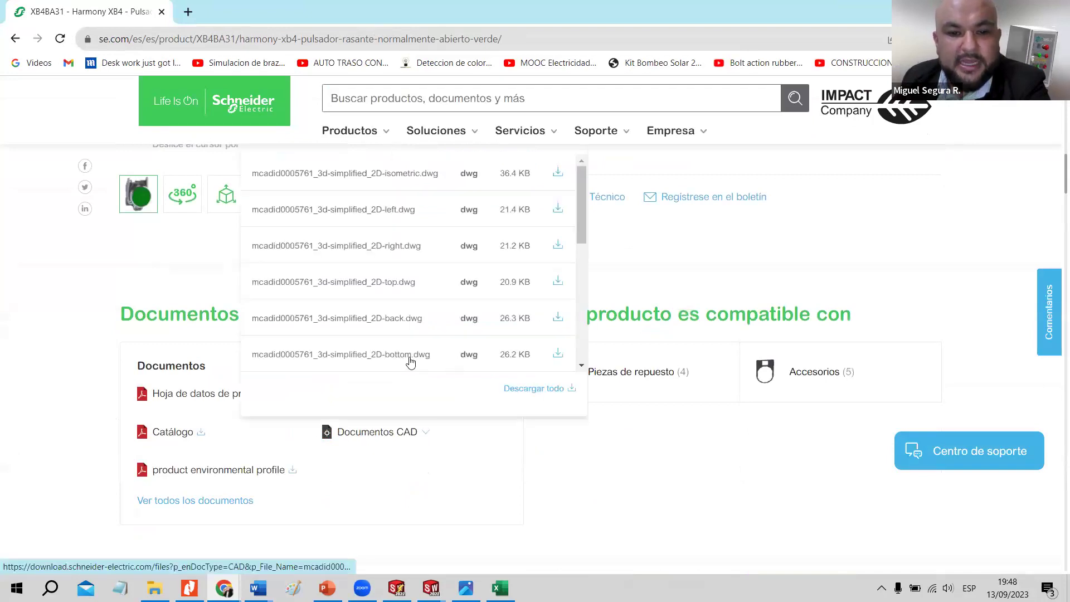
{"action": "scroll", "coordinate": [410, 363], "scroll_direction": "down", "scroll_amount": 3}
{"action": "scroll", "coordinate": [411, 362], "scroll_direction": "down", "scroll_amount": 2}
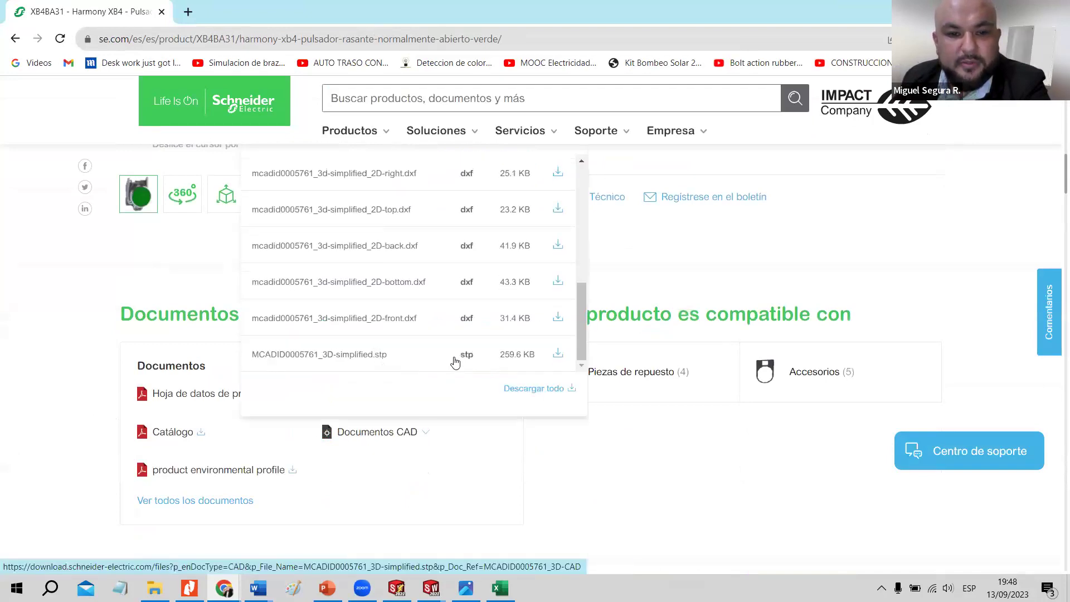
{"action": "left_click", "coordinate": [95, 383]}
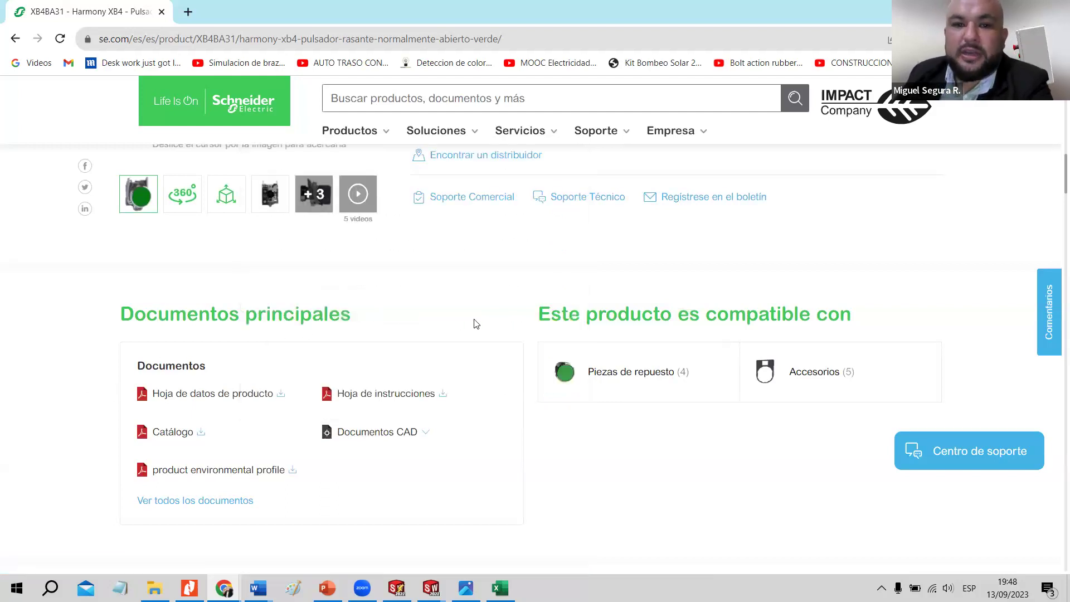
{"action": "scroll", "coordinate": [485, 326], "scroll_direction": "up", "scroll_amount": 5}
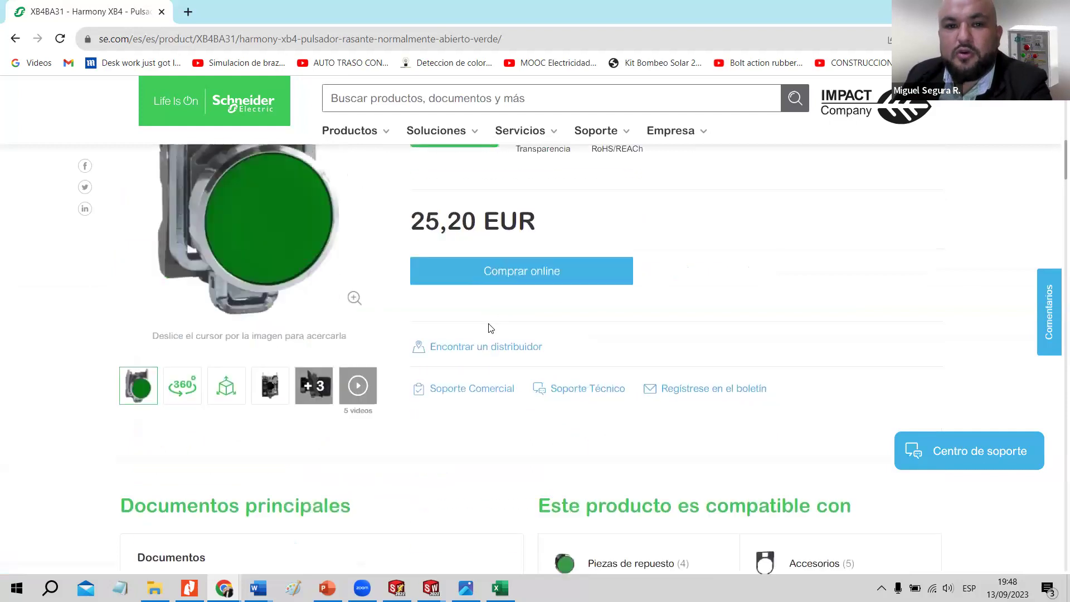
{"action": "scroll", "coordinate": [490, 328], "scroll_direction": "up", "scroll_amount": 3}
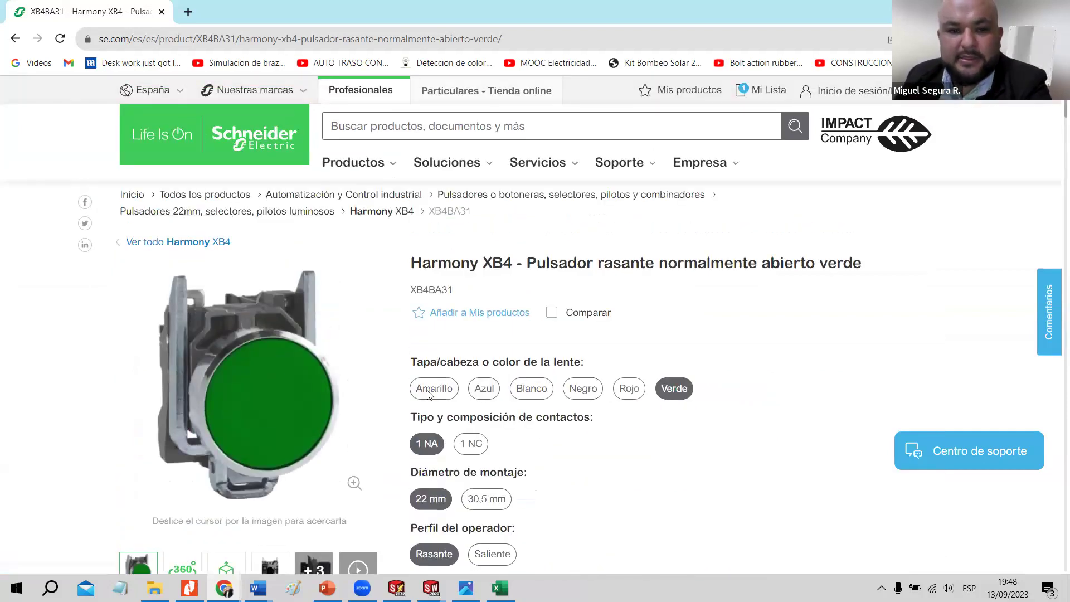
Return to SOLIDWORKS Electrical and accept the manufacturer reference properties and the component properties of S3.
{"action": "key", "text": "alt+Tab"}
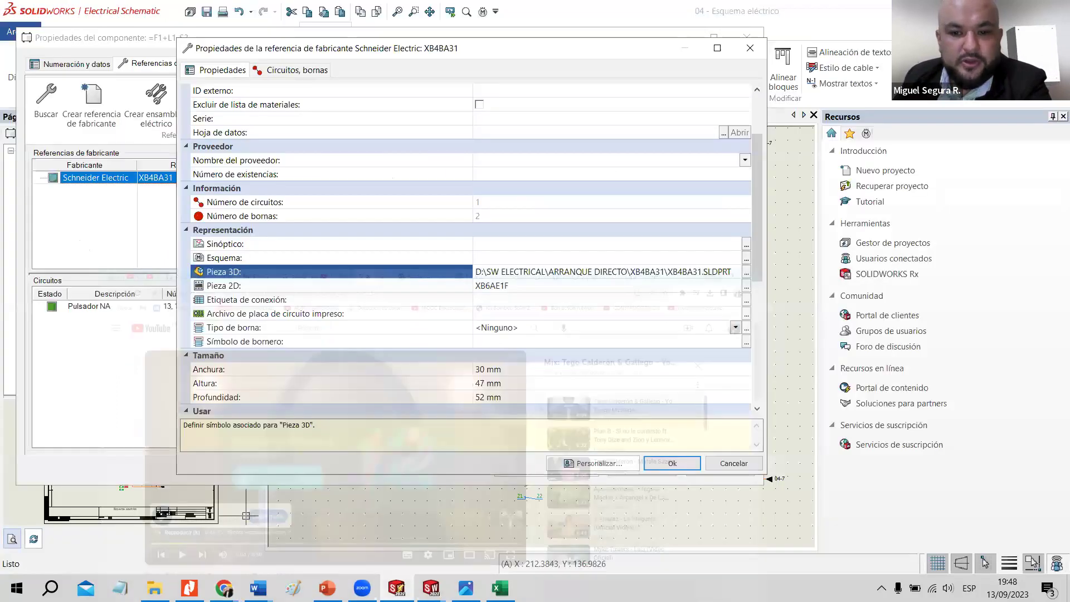
{"action": "left_click", "coordinate": [672, 463]}
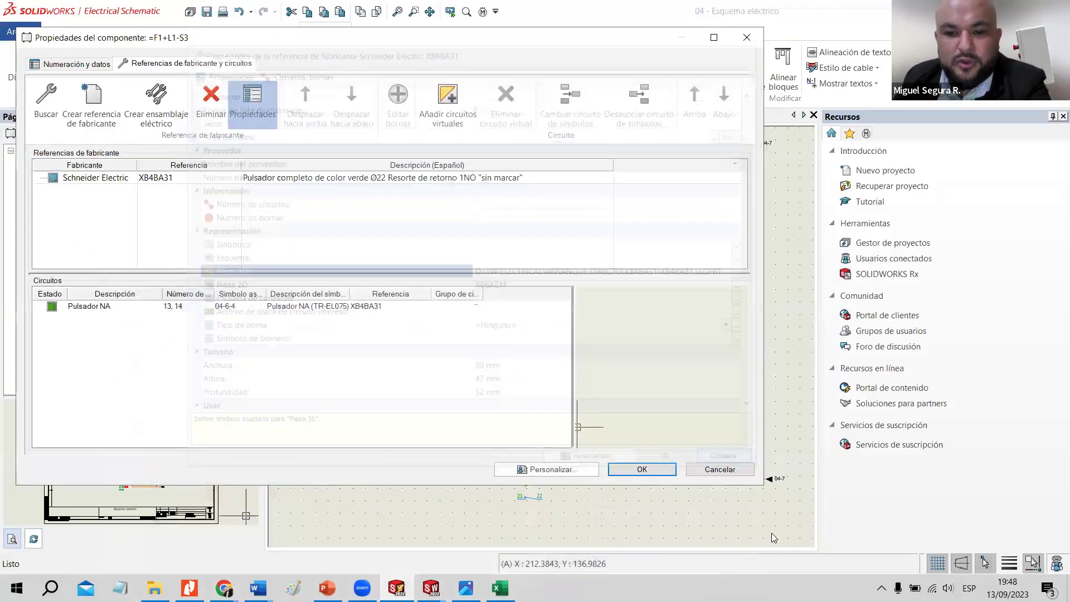
{"action": "key", "text": "Return"}
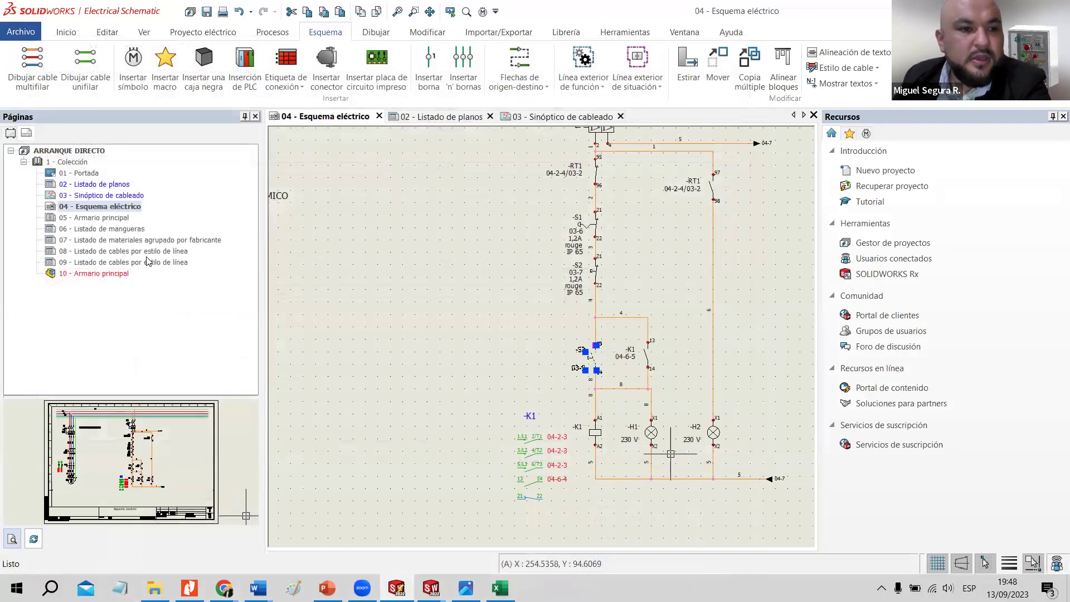
Open the page 03 - Sinóptico de cableado around the Q1 breaker symbol.
{"action": "left_click", "coordinate": [106, 218]}
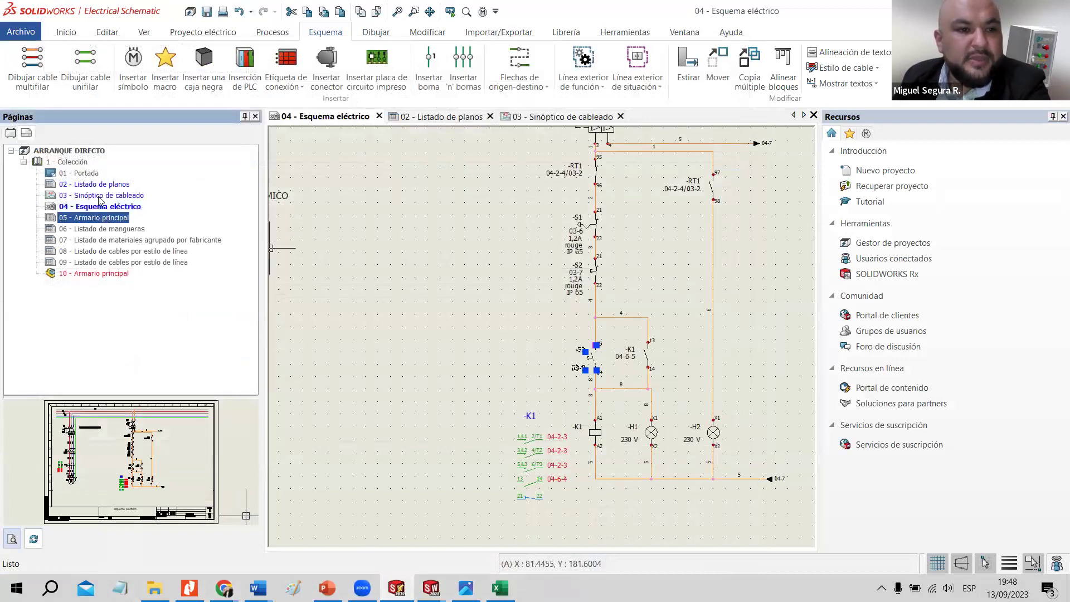
{"action": "double_click", "coordinate": [100, 197]}
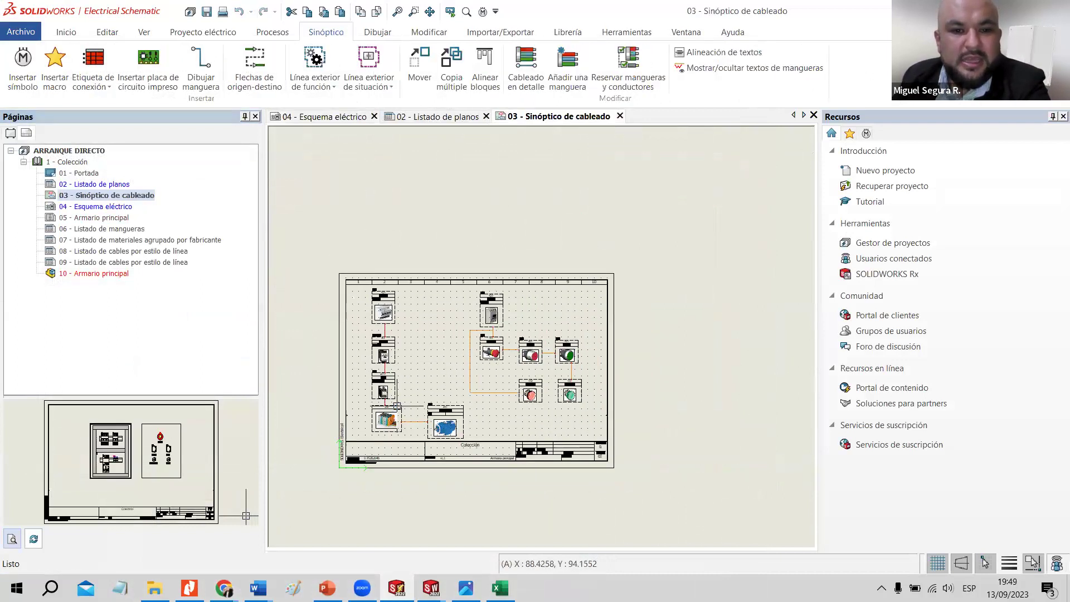
{"action": "scroll", "coordinate": [376, 318], "scroll_direction": "up", "scroll_amount": 5}
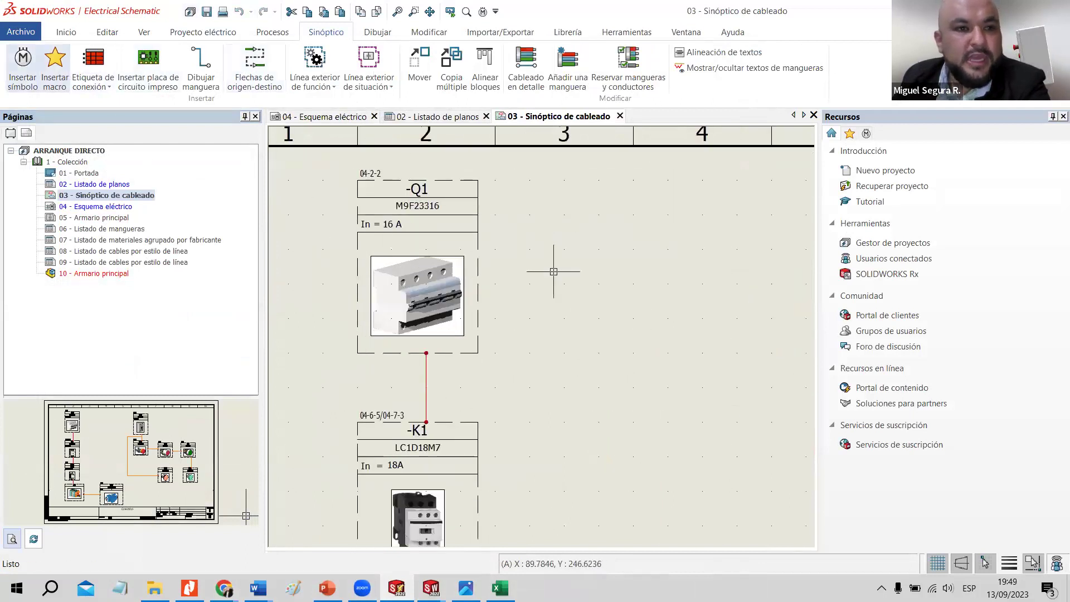
Start inserting a wiring synoptic symbol and choose Disyuntor modular from the Disyuntores class.
{"action": "left_click", "coordinate": [22, 66]}
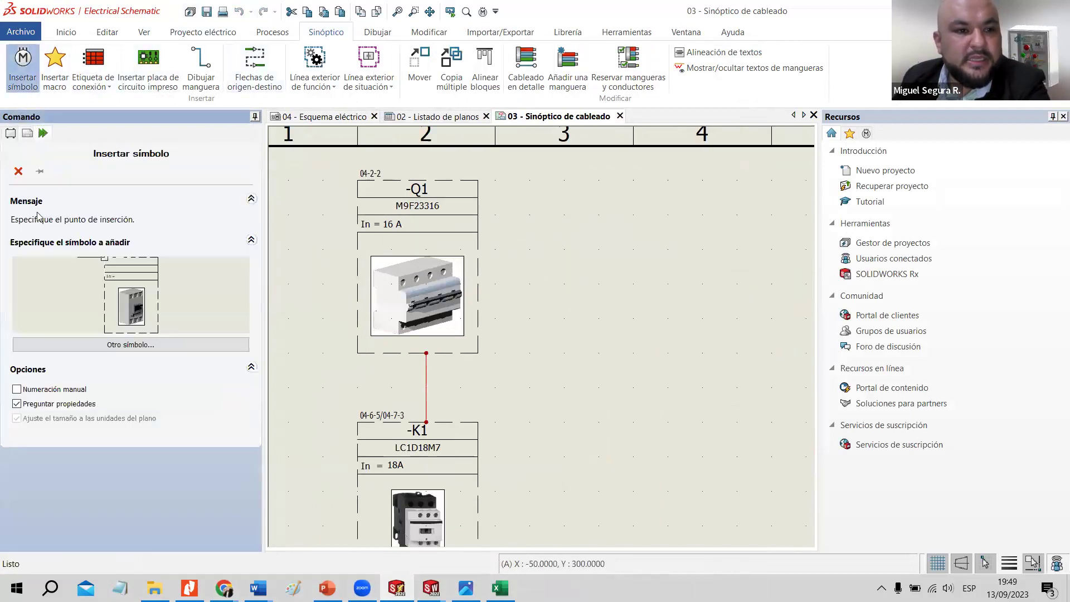
{"action": "left_click", "coordinate": [127, 351]}
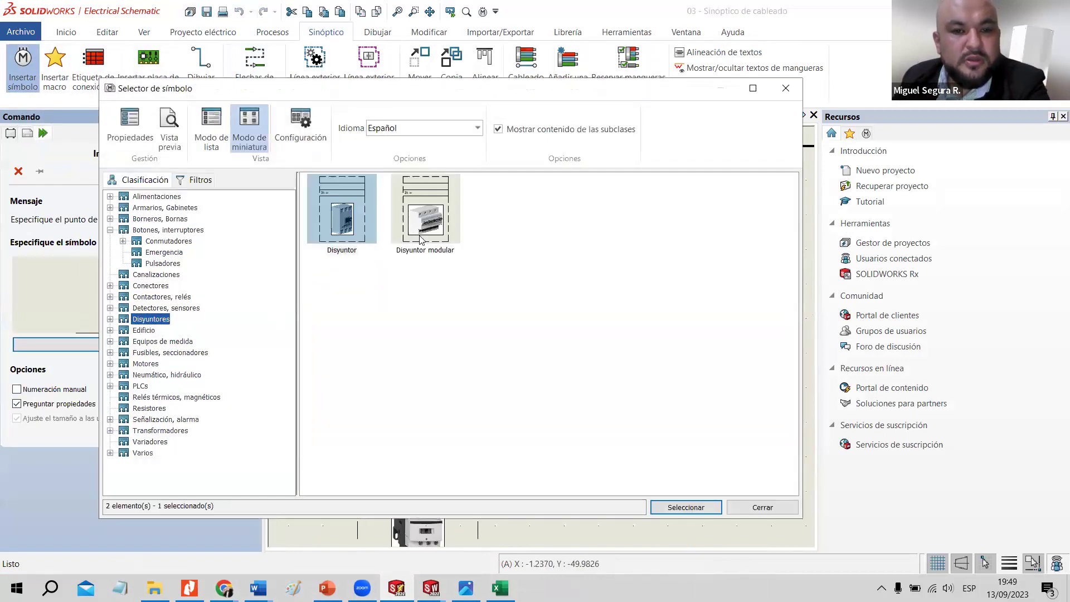
{"action": "left_click", "coordinate": [423, 236]}
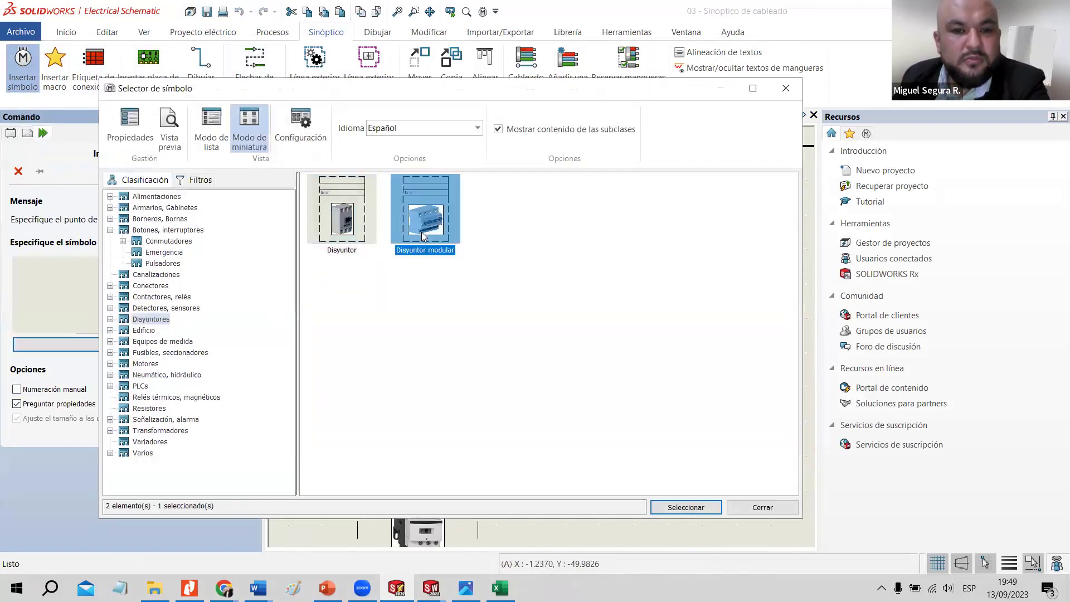
{"action": "left_click", "coordinate": [673, 506]}
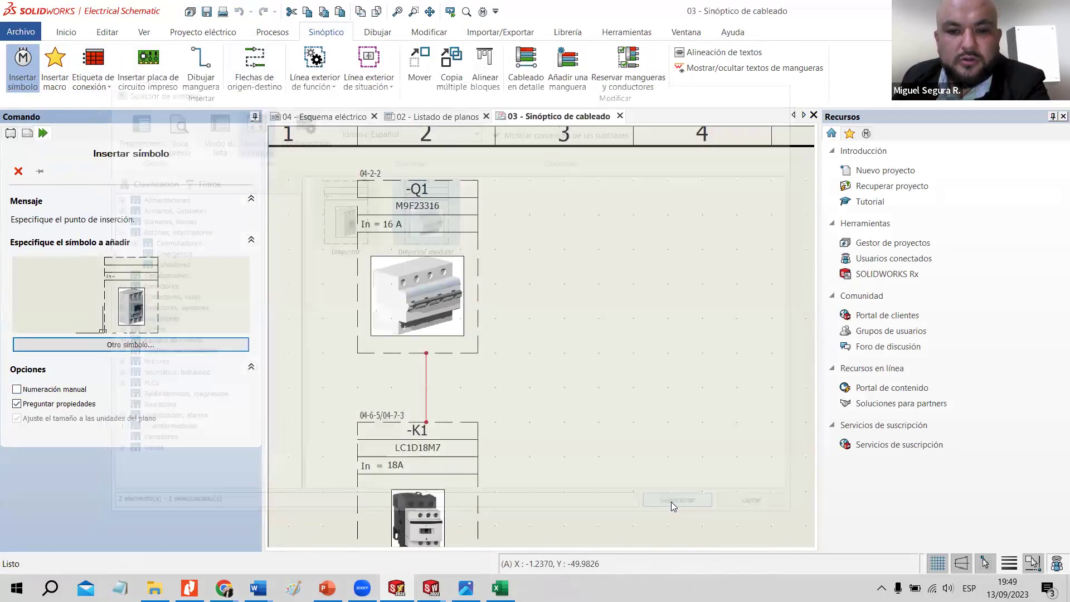
Place the modular breaker symbol beside the existing Q1 symbol and associate it with the component =F1-Q1.
{"action": "left_click", "coordinate": [641, 300]}
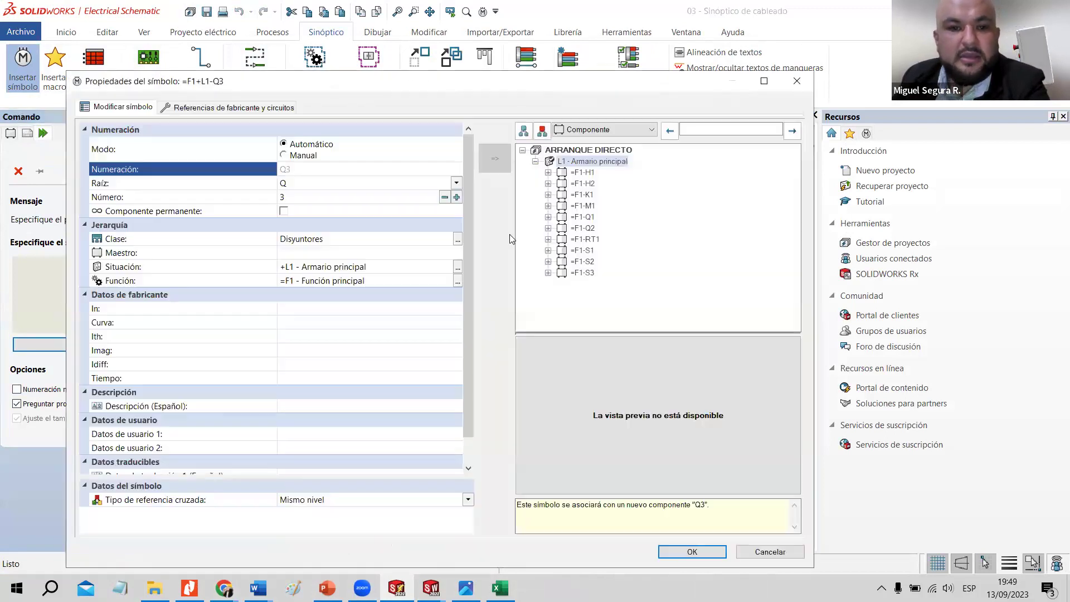
{"action": "left_click", "coordinate": [589, 217]}
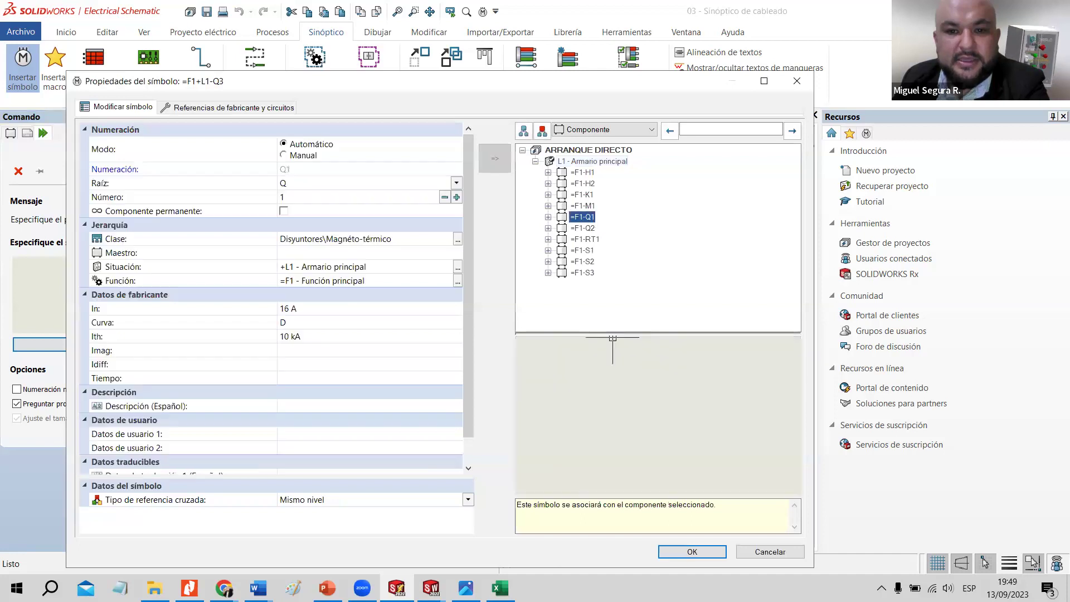
{"action": "left_click", "coordinate": [700, 551]}
{"action": "key", "text": "Escape"}
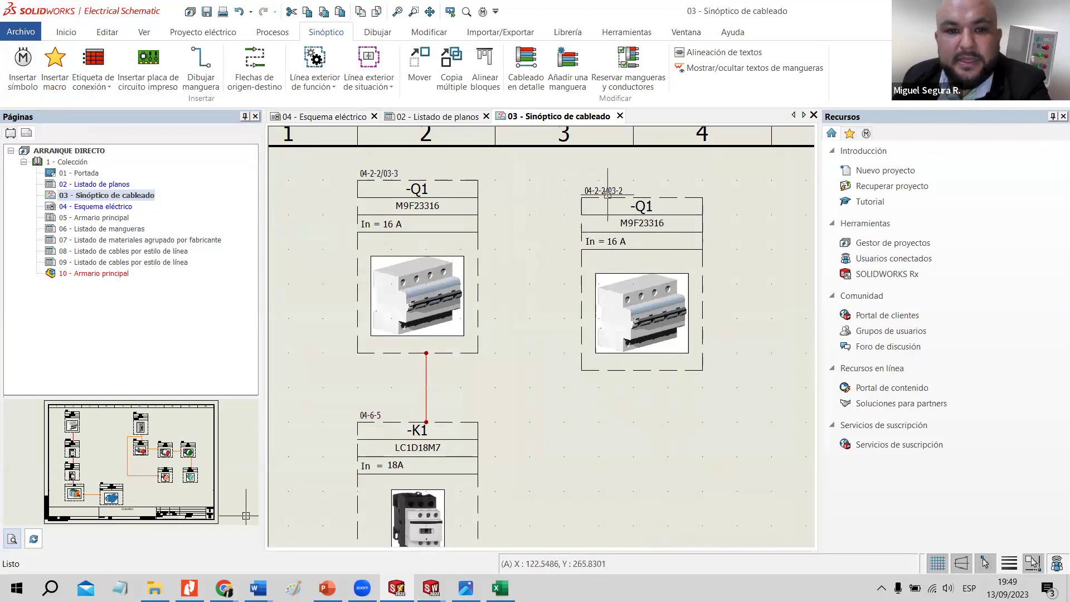
{"action": "scroll", "coordinate": [607, 193], "scroll_direction": "up", "scroll_amount": 3}
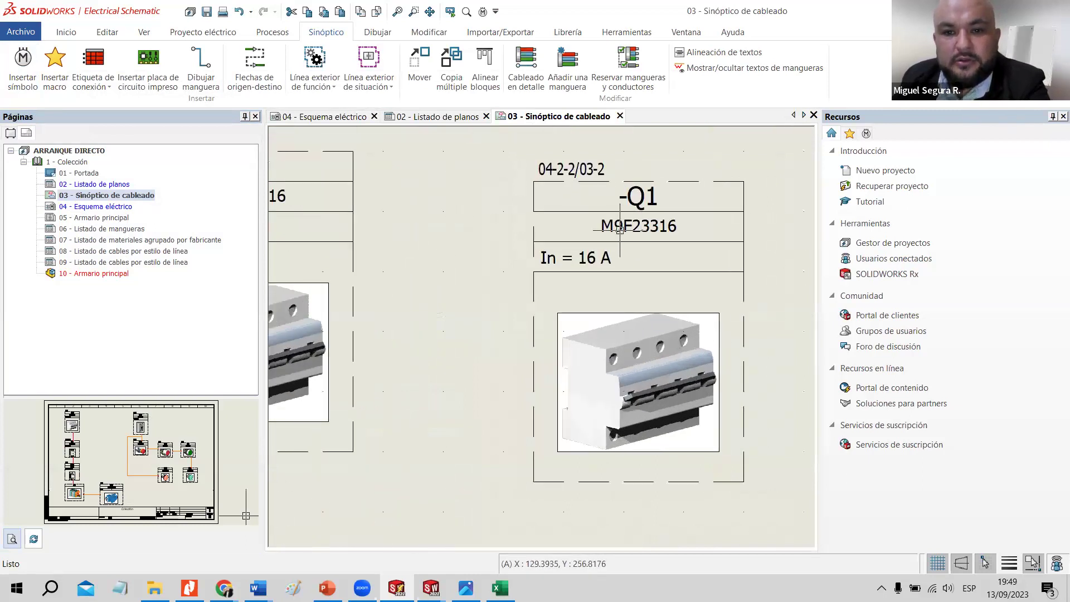
{"action": "scroll", "coordinate": [617, 307], "scroll_direction": "down", "scroll_amount": 2}
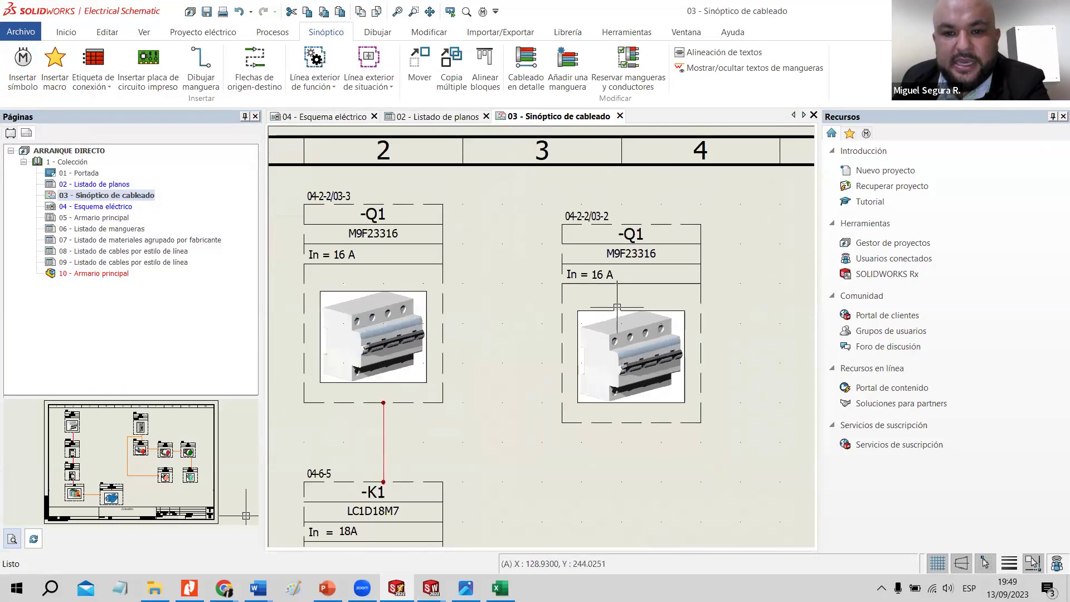
Delete the extra Q1 breaker symbol placed beside the original on the wiring synoptic.
{"action": "scroll", "coordinate": [617, 307], "scroll_direction": "down", "scroll_amount": 2}
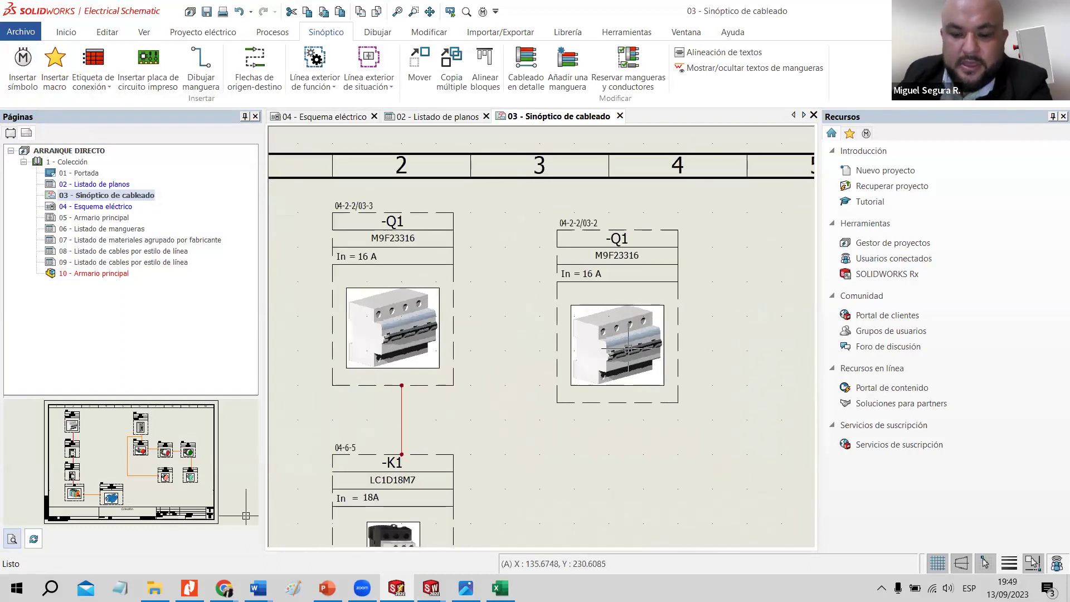
{"action": "key", "text": "Delete"}
{"action": "left_click", "coordinate": [599, 268]}
{"action": "key", "text": "Escape"}
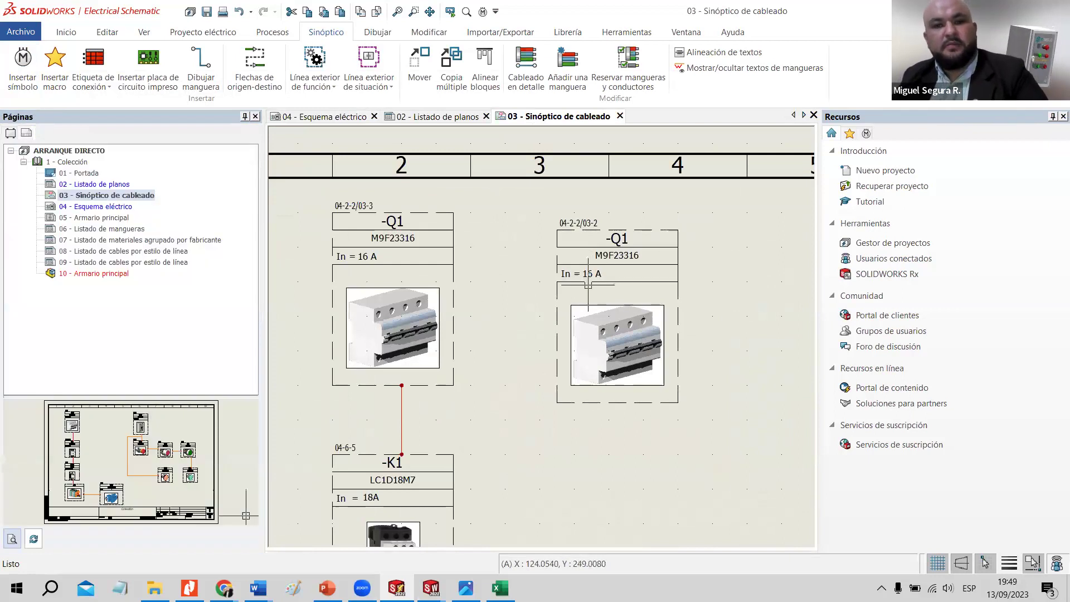
{"action": "key", "text": "Delete"}
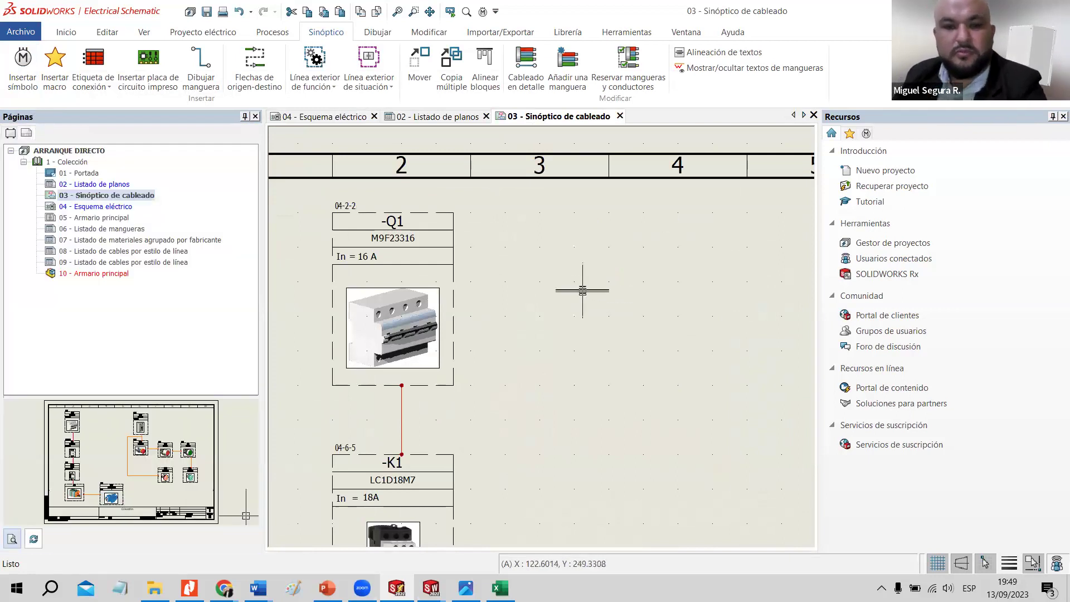
{"action": "scroll", "coordinate": [574, 312], "scroll_direction": "down", "scroll_amount": 2}
{"action": "scroll", "coordinate": [511, 480], "scroll_direction": "down", "scroll_amount": 4}
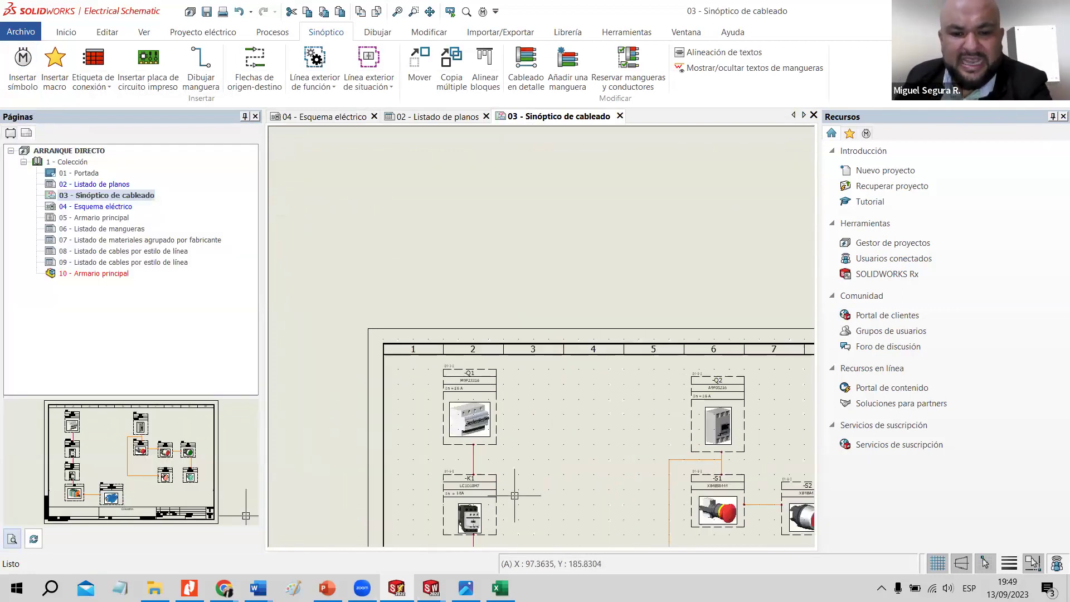
{"action": "scroll", "coordinate": [501, 502], "scroll_direction": "up", "scroll_amount": 2}
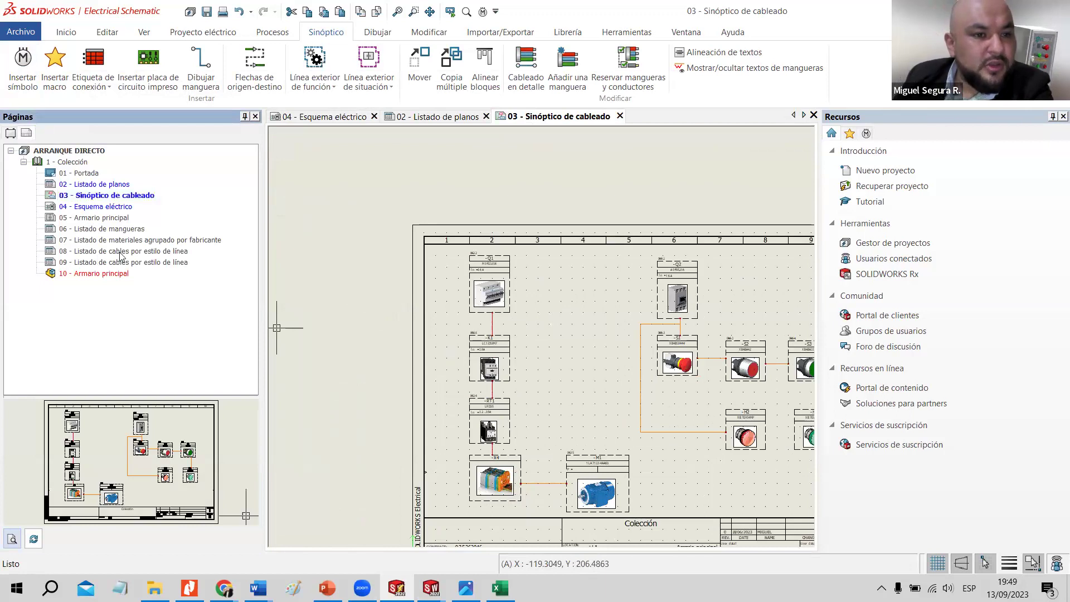
Open the page 05 - Armario principal and toggle the enclosure NSYS3X4320 off and back on in the layout.
{"action": "left_click", "coordinate": [105, 218]}
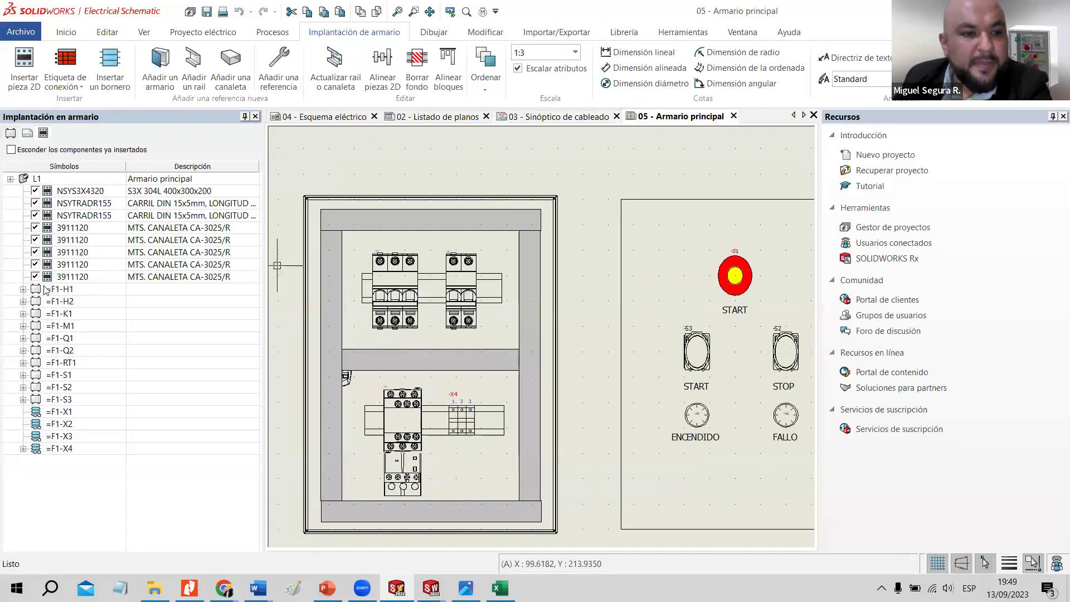
{"action": "left_click", "coordinate": [83, 192]}
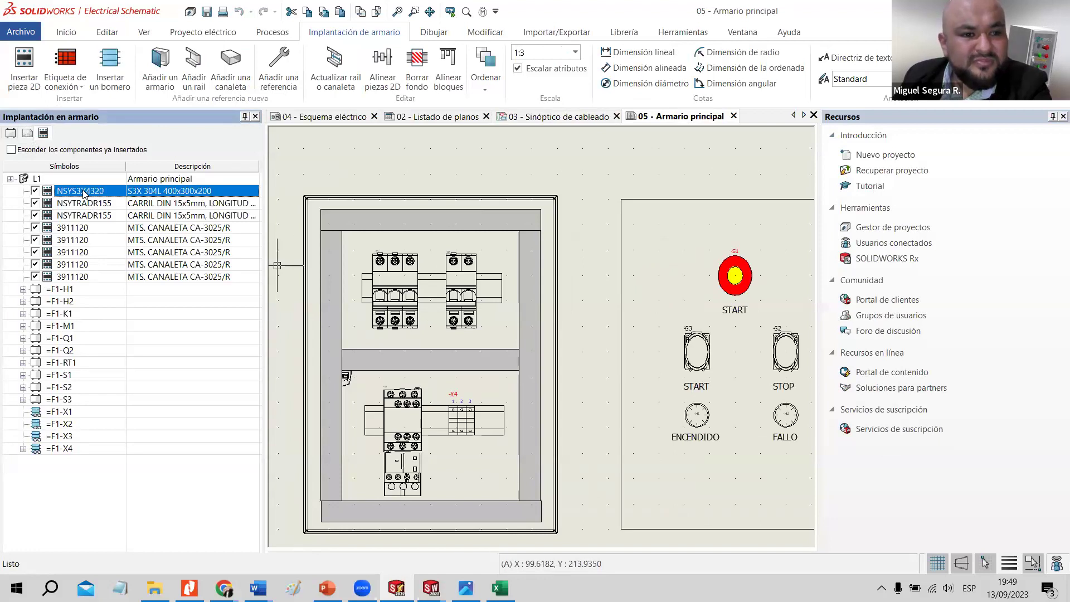
{"action": "left_click", "coordinate": [35, 191]}
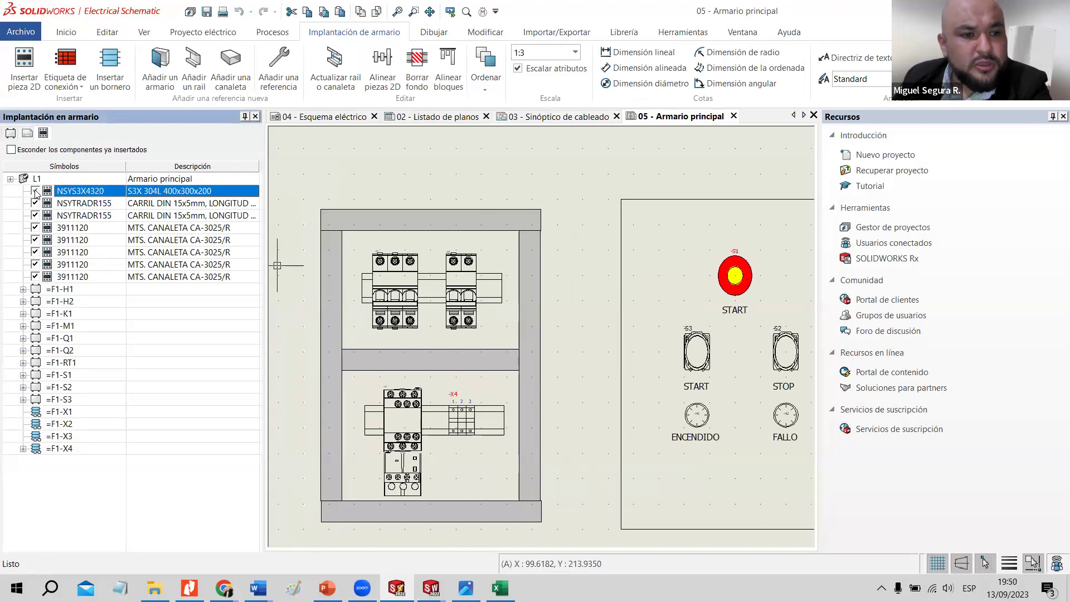
{"action": "left_click", "coordinate": [35, 191]}
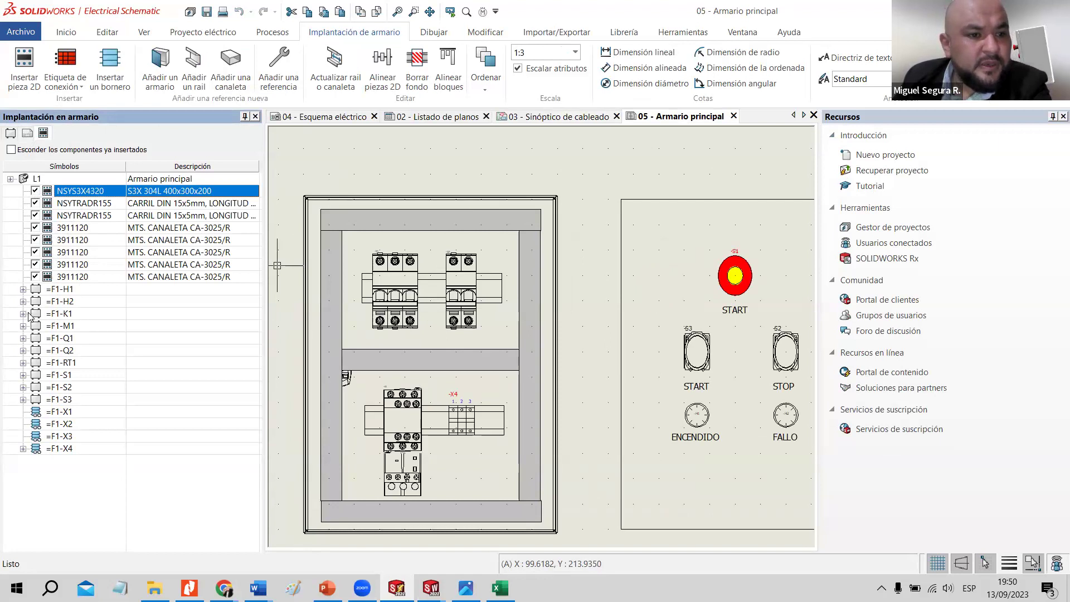
View the manufacturer reference selection for adding a wiring duct and close it without choosing one.
{"action": "left_click", "coordinate": [230, 67]}
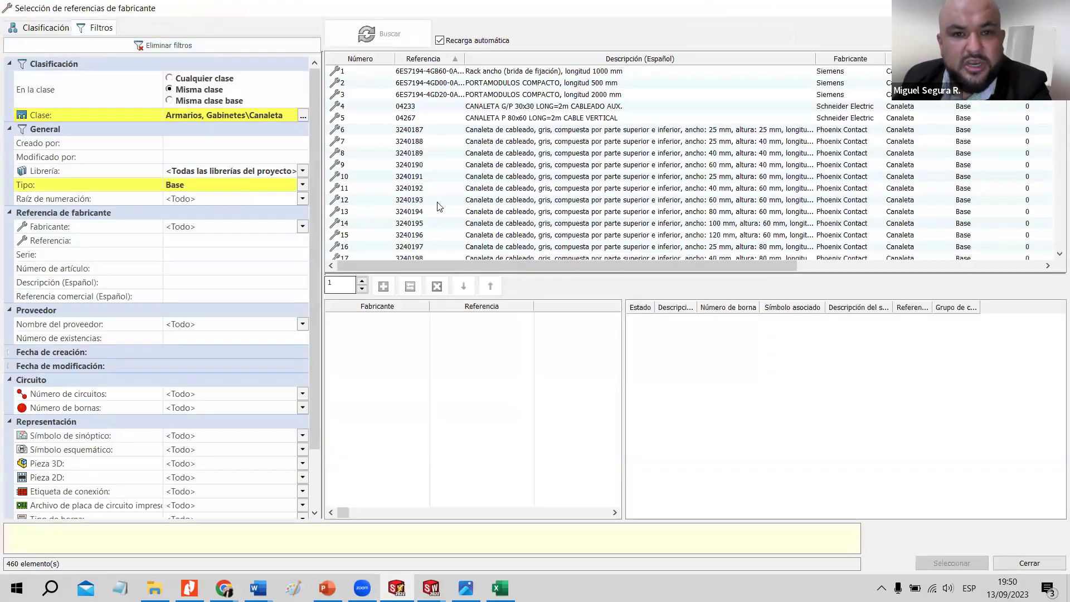
{"action": "left_click", "coordinate": [1035, 568]}
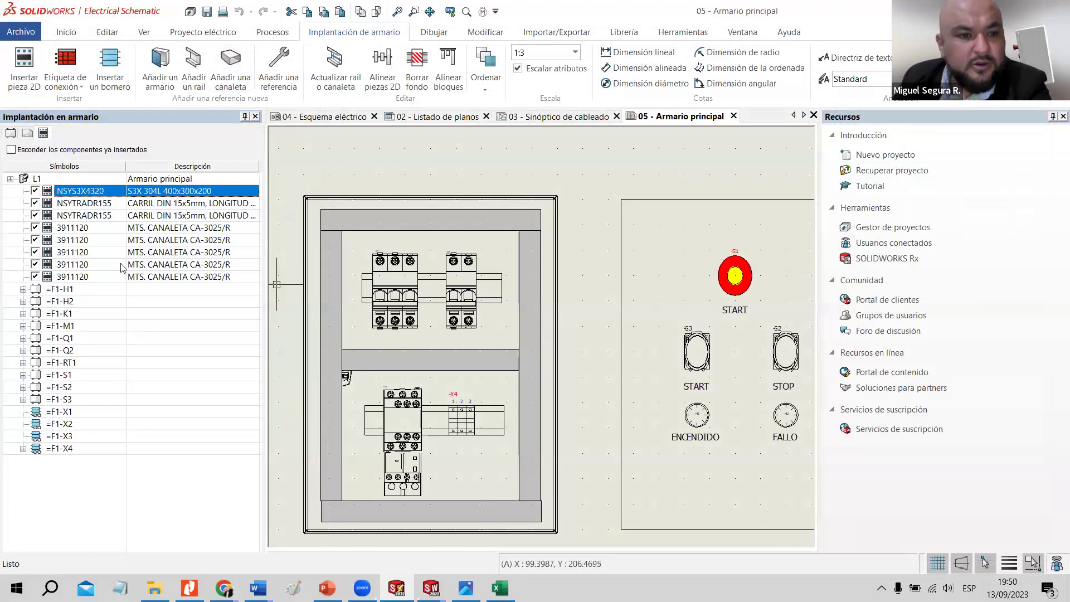
Expand component =F1-Q1 and examine its part M9F23316 on the upper rail of the cabinet layout.
{"action": "double_click", "coordinate": [61, 338]}
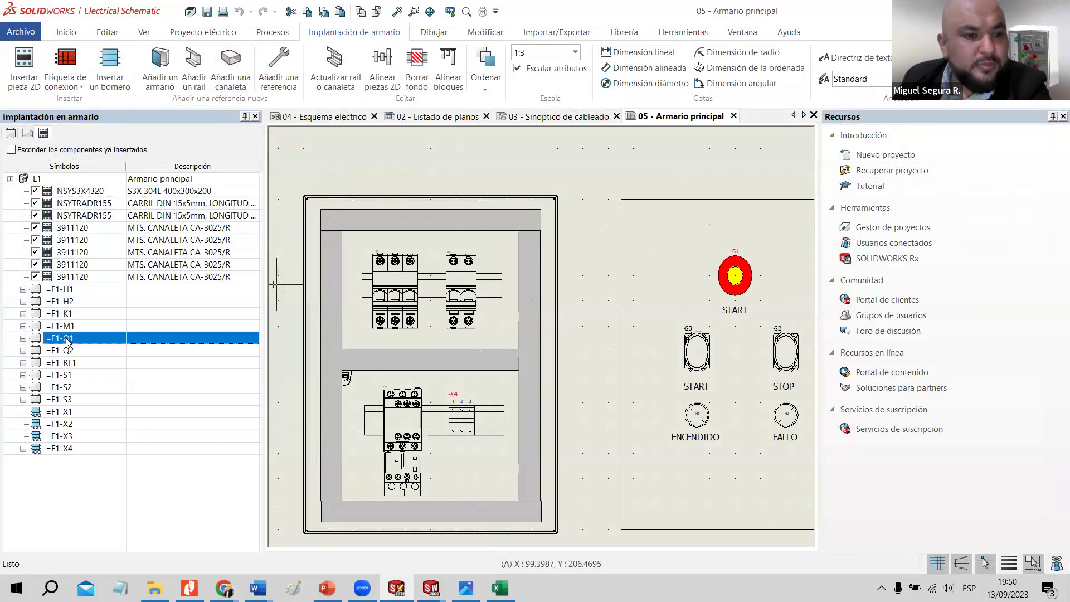
{"action": "left_click", "coordinate": [83, 352]}
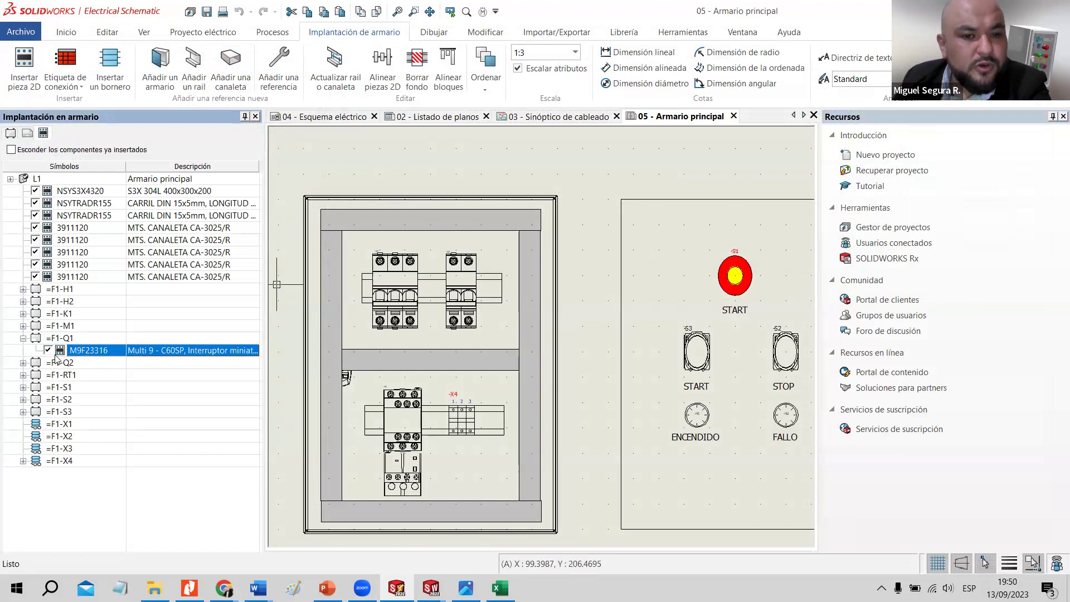
{"action": "left_click", "coordinate": [48, 350]}
{"action": "left_click_drag", "start_coordinate": [47, 357], "coordinate": [398, 280]}
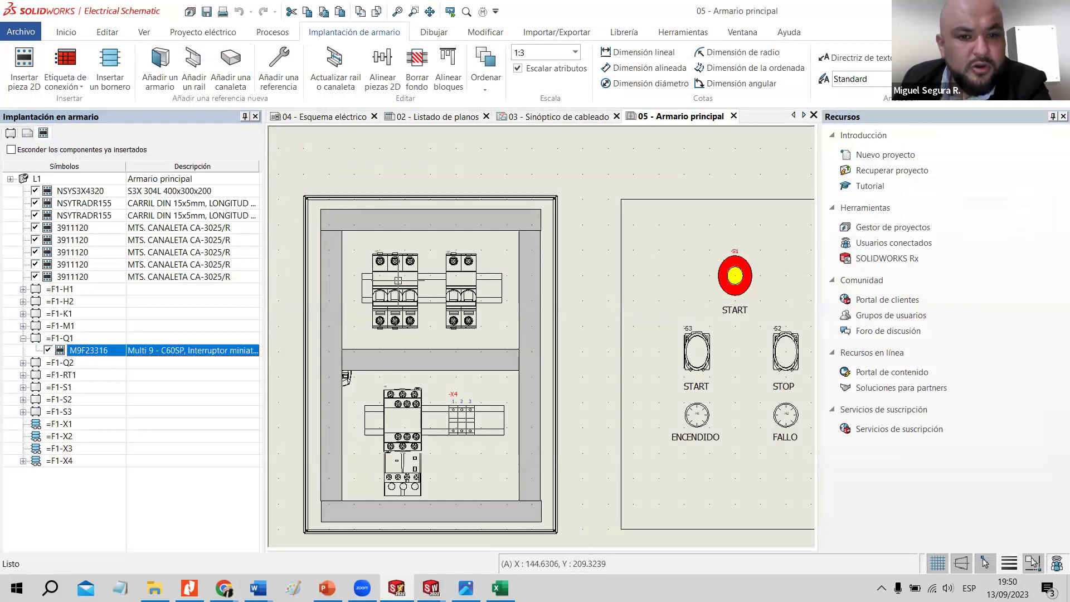
{"action": "scroll", "coordinate": [398, 280], "scroll_direction": "up", "scroll_amount": 2}
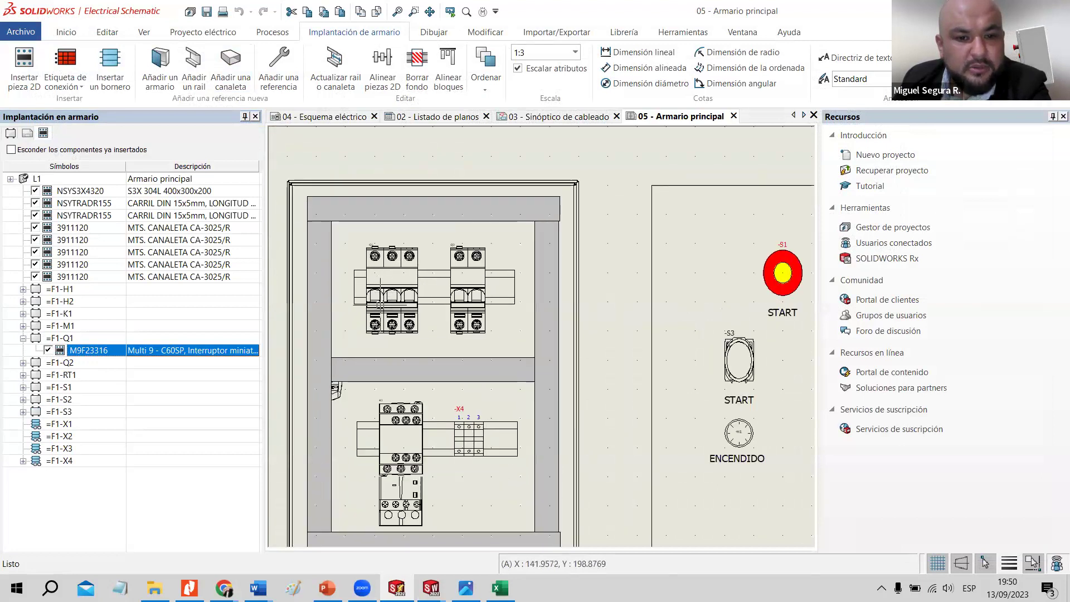
{"action": "scroll", "coordinate": [326, 473], "scroll_direction": "down", "scroll_amount": 2}
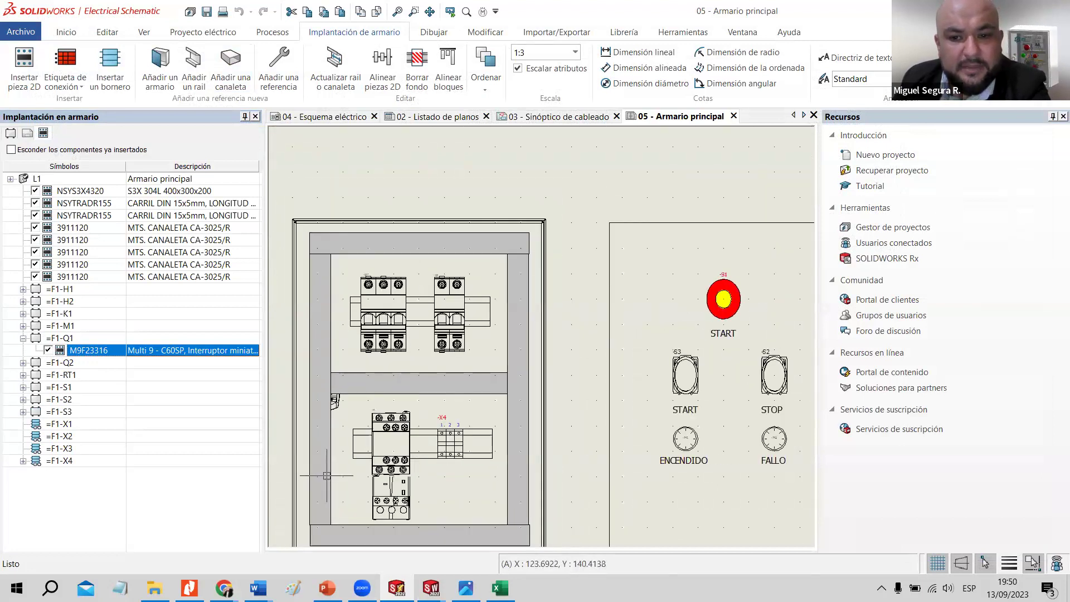
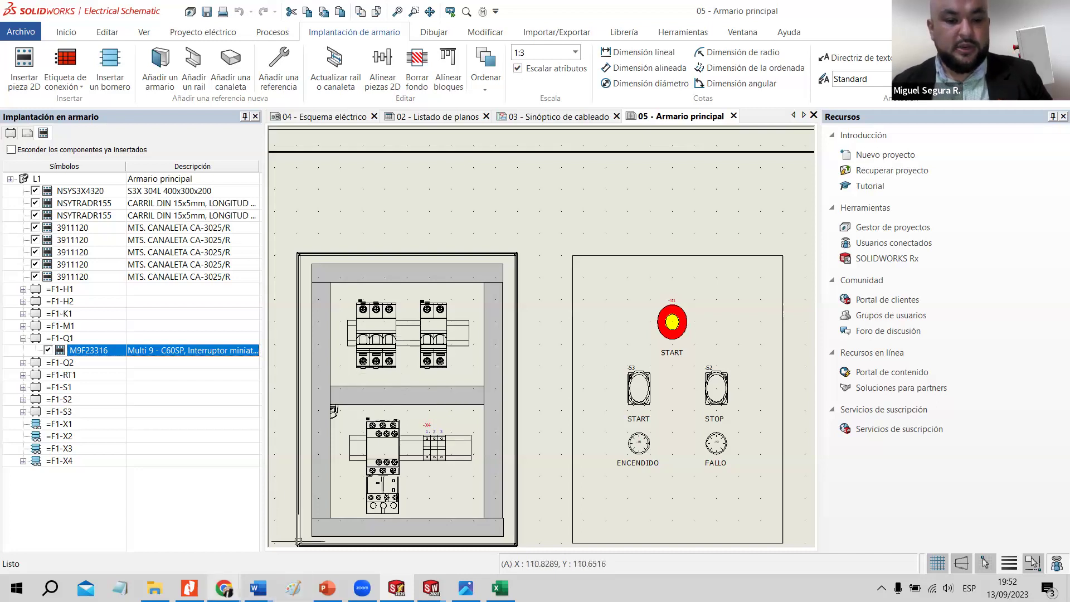
Switch to Chrome and go back to the Schneider Electric product page of the M9F23316 breaker.
{"action": "key", "text": "alt+Tab"}
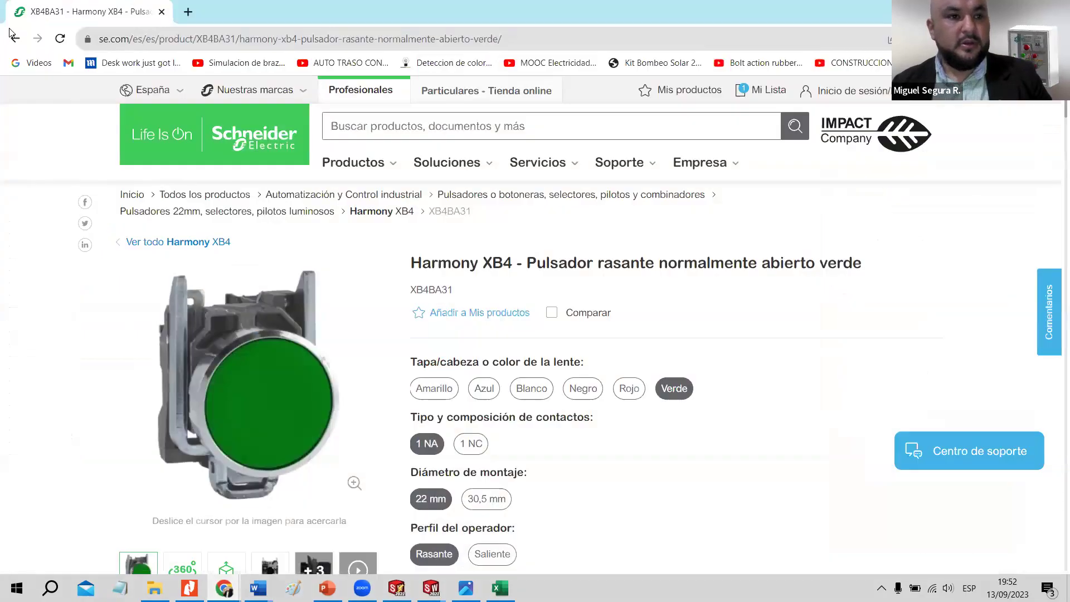
{"action": "key", "text": "alt+Left"}
{"action": "key", "text": "alt+Left"}
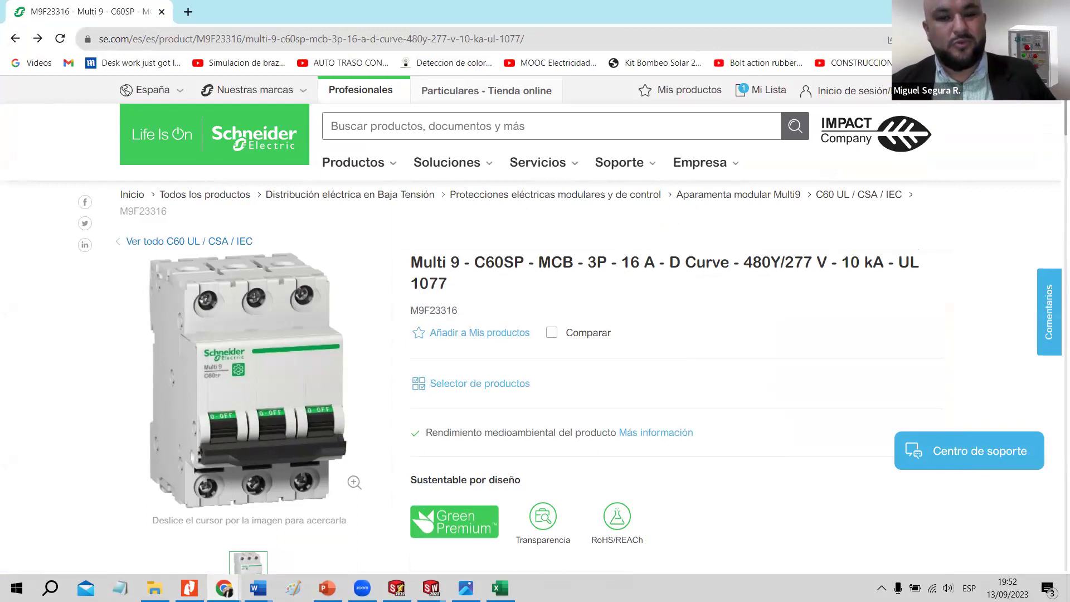
Return to SOLIDWORKS Electrical and show the whole control circuit on the page 04 - Esquema eléctrico.
{"action": "key", "text": "alt+Tab"}
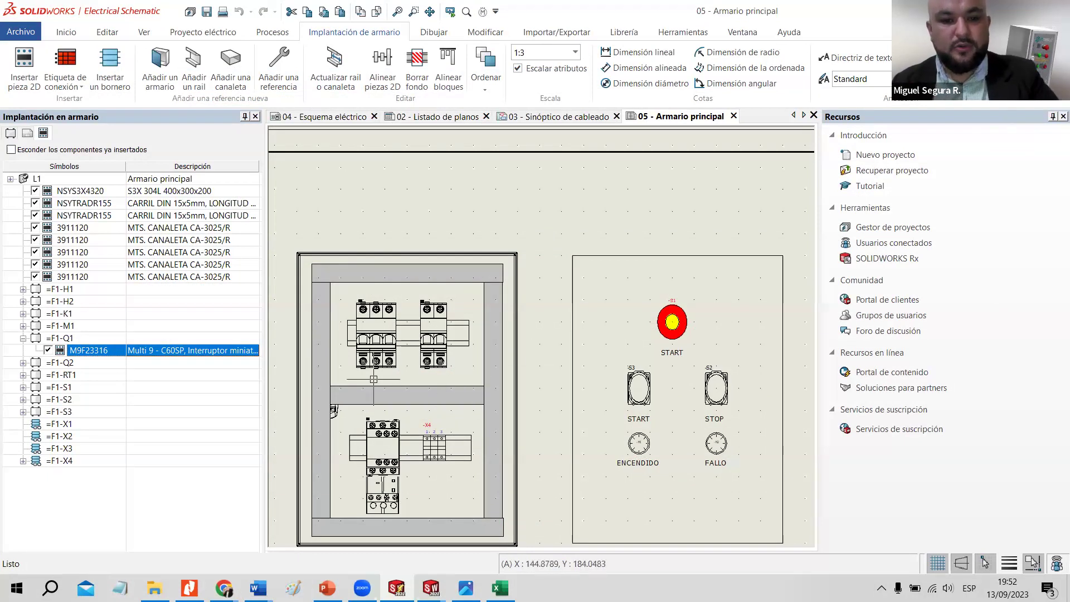
{"action": "left_click", "coordinate": [329, 119]}
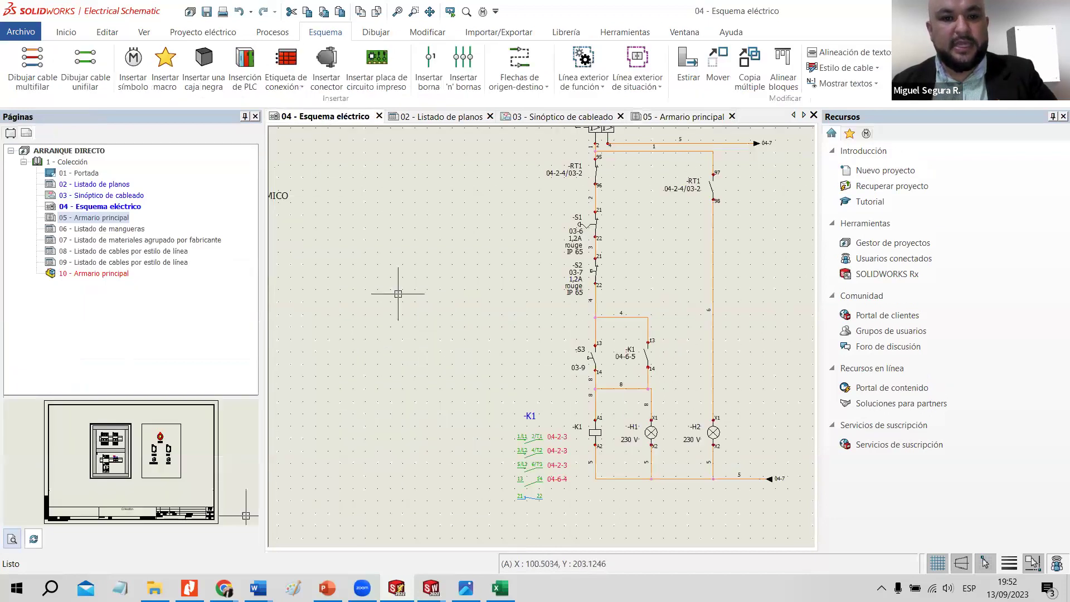
{"action": "scroll", "coordinate": [357, 267], "scroll_direction": "down", "scroll_amount": 3}
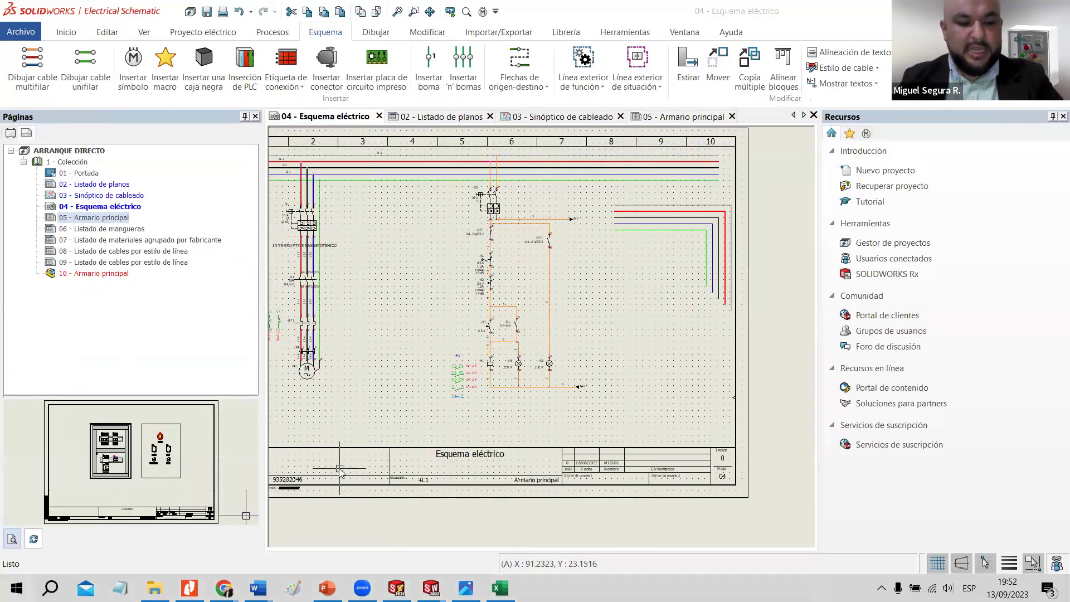
Search Windows for "cade" and launch CADe_SIMU.
{"action": "key", "text": "super"}
{"action": "type", "text": "cade"}
{"action": "left_click", "coordinate": [214, 259]}
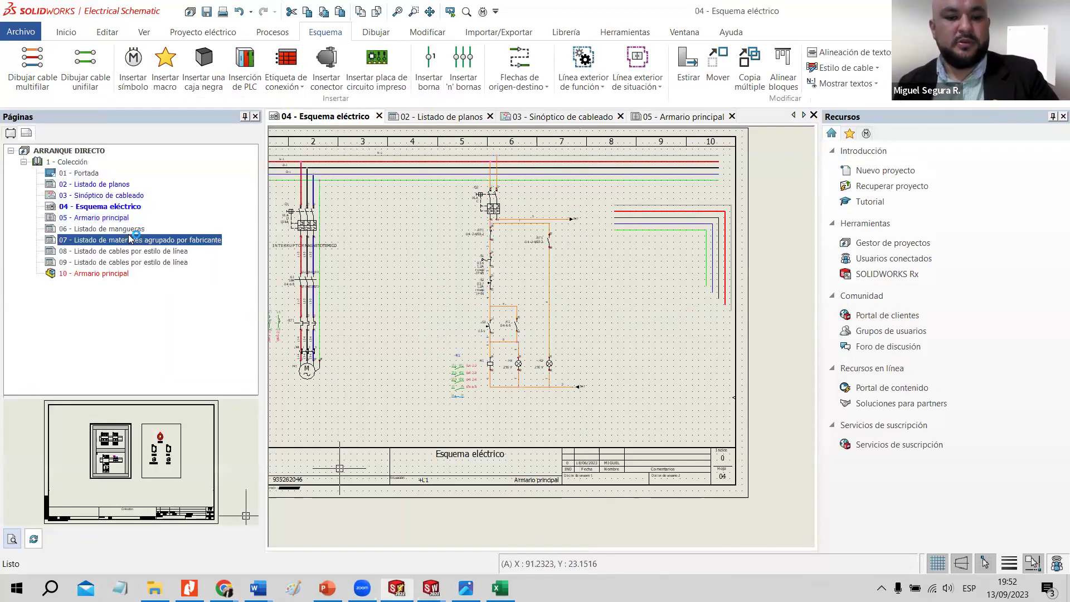
Select the page 04 - Esquema eléctrico in the project tree and return to the page 05 - Armario principal.
{"action": "left_click", "coordinate": [131, 240]}
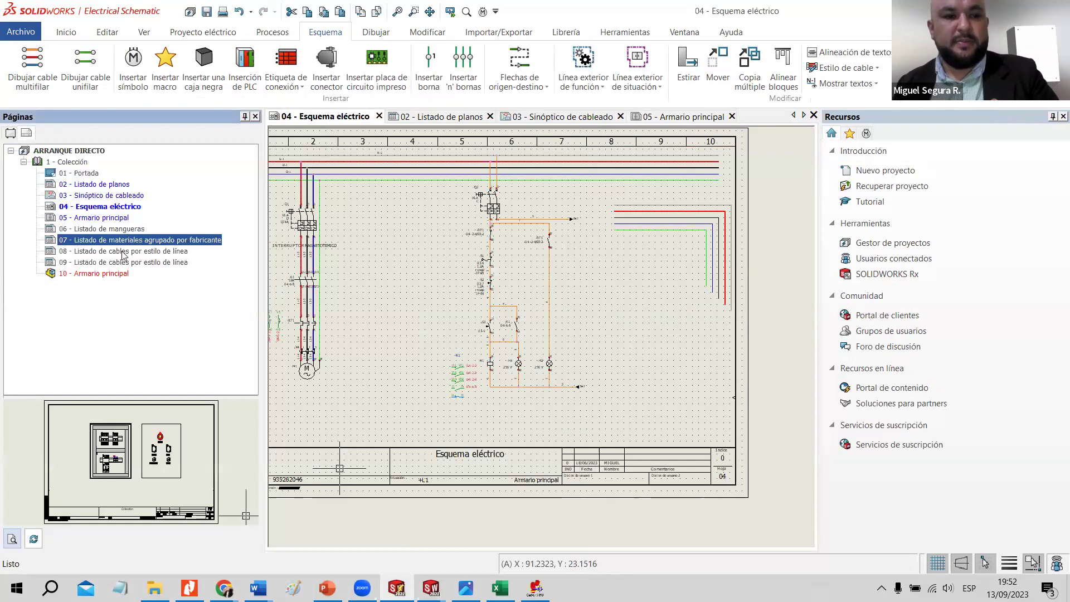
{"action": "left_click", "coordinate": [101, 210]}
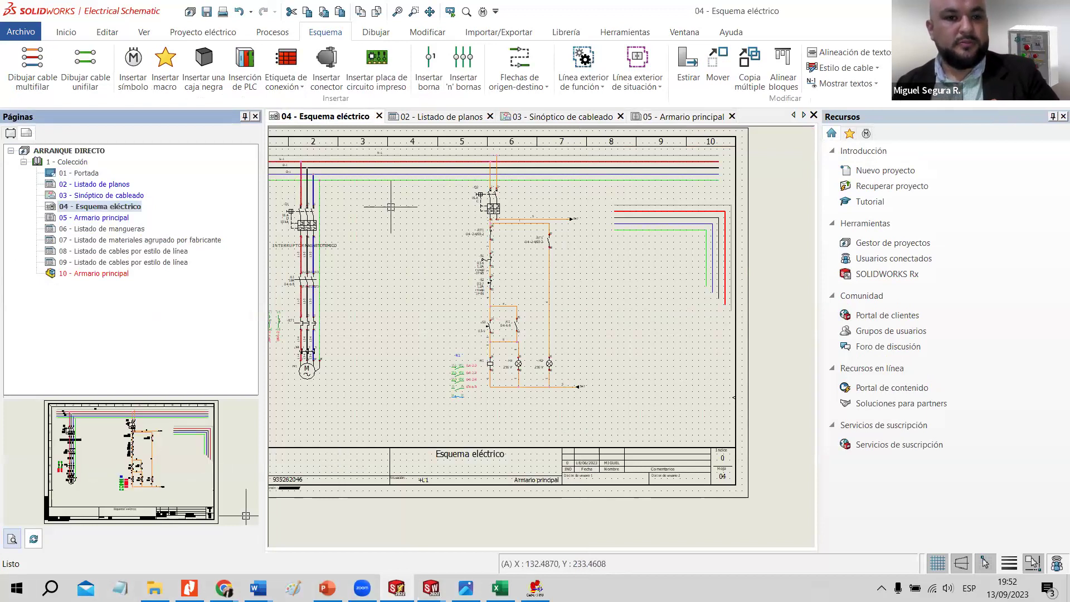
{"action": "left_click", "coordinate": [660, 119]}
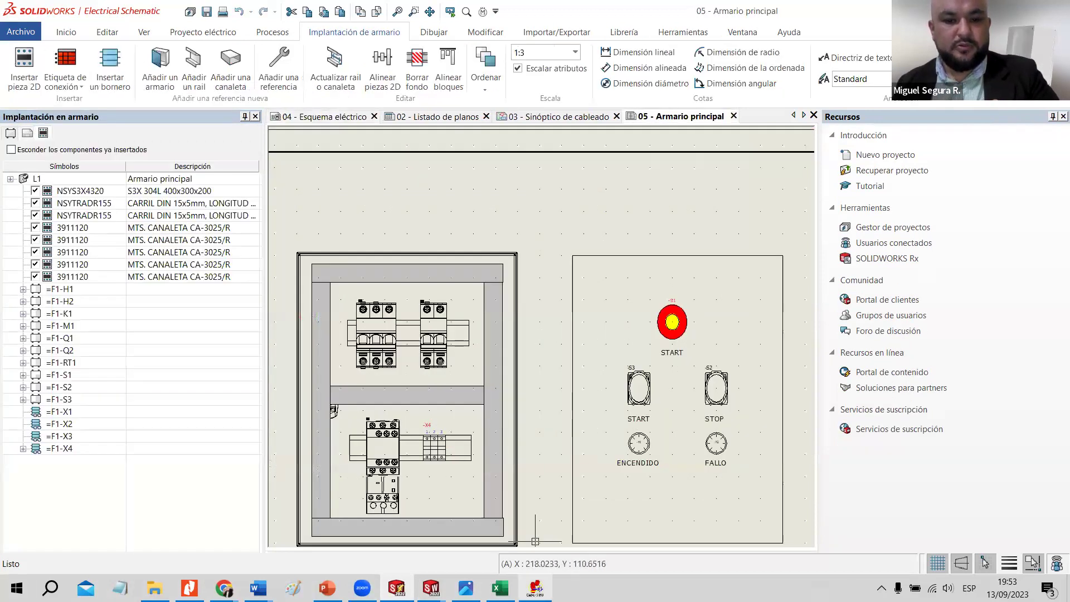
Switch to CADe_SIMU, enter the access code, and maximise the program and drawing windows.
{"action": "left_click", "coordinate": [535, 587]}
{"action": "left_click", "coordinate": [401, 243]}
{"action": "left_click", "coordinate": [438, 258]}
{"action": "left_click", "coordinate": [438, 243]}
{"action": "left_click", "coordinate": [419, 226]}
{"action": "left_click", "coordinate": [401, 274]}
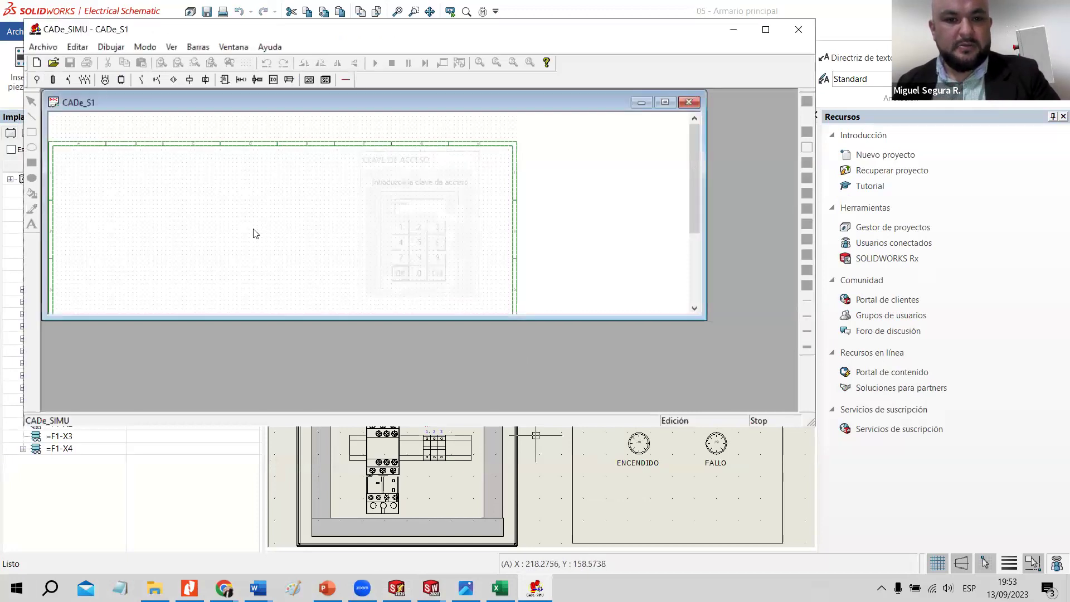
{"action": "left_click", "coordinate": [765, 29]}
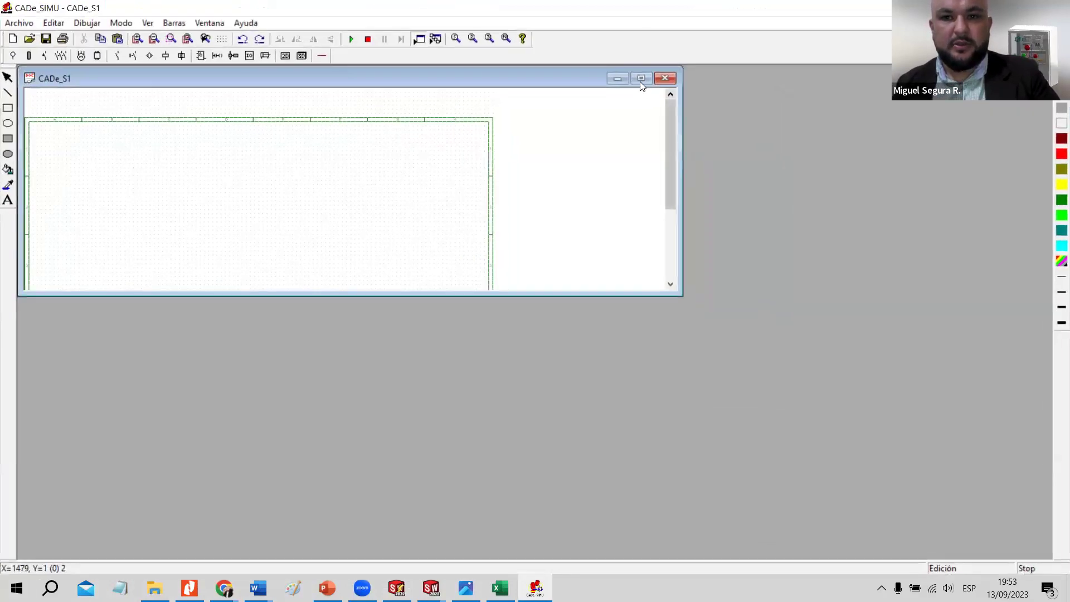
{"action": "left_click", "coordinate": [640, 80]}
Open the drawing ARRANQUE_DIRECTO_PLC from the PLC folder, listing all file types, and start its simulation.
{"action": "left_click", "coordinate": [31, 39]}
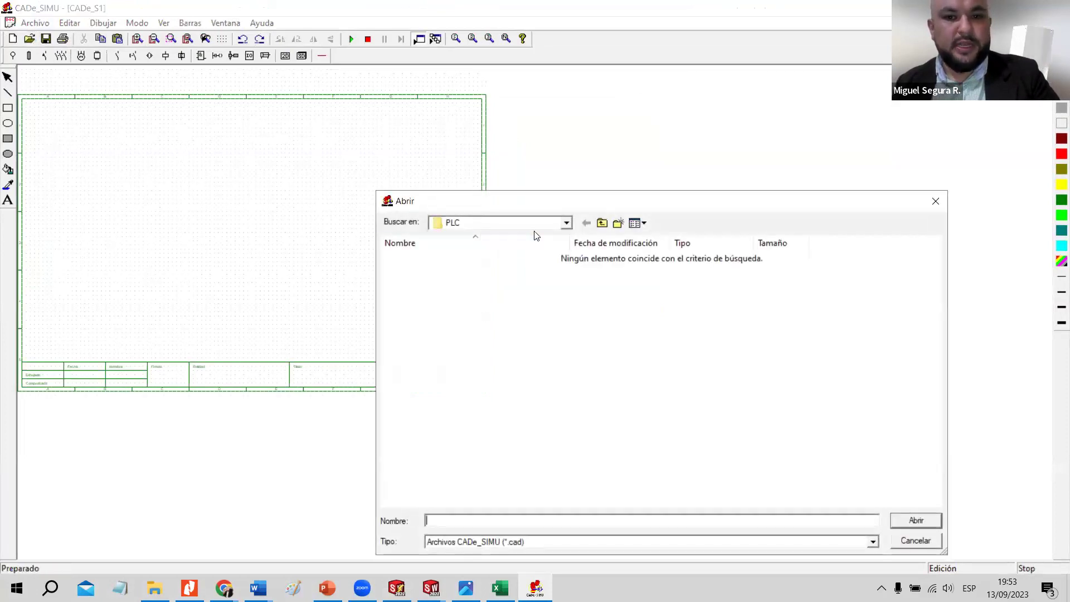
{"action": "left_click", "coordinate": [602, 222]}
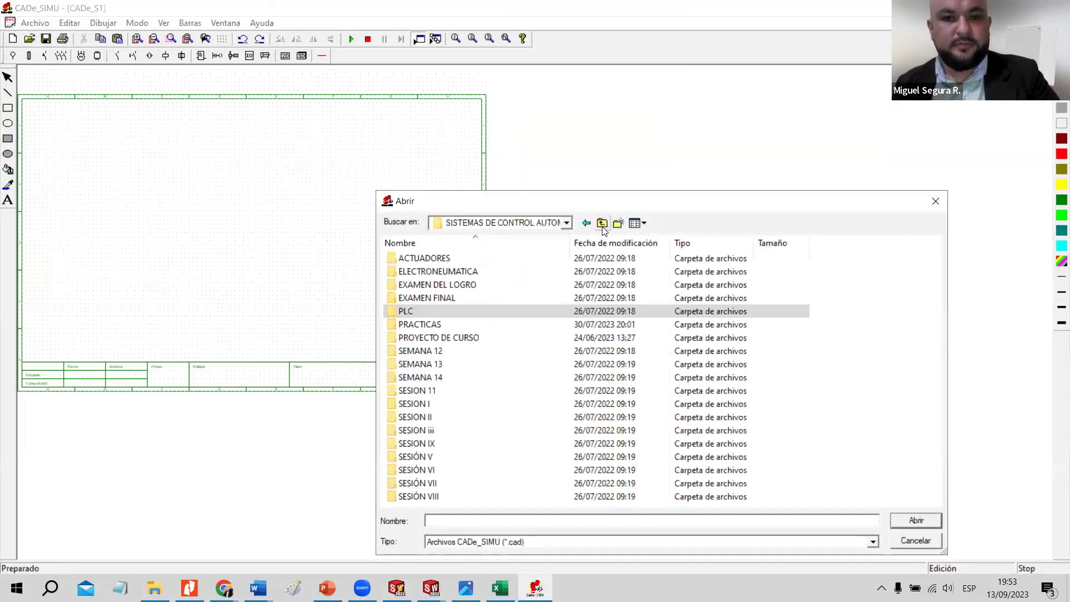
{"action": "double_click", "coordinate": [436, 313]}
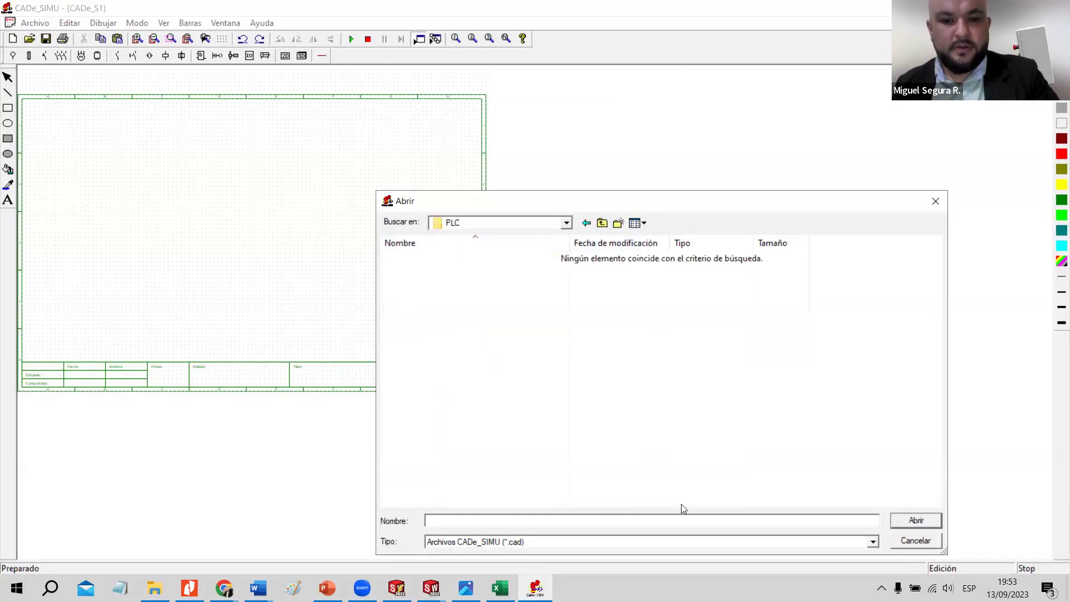
{"action": "left_click", "coordinate": [869, 541]}
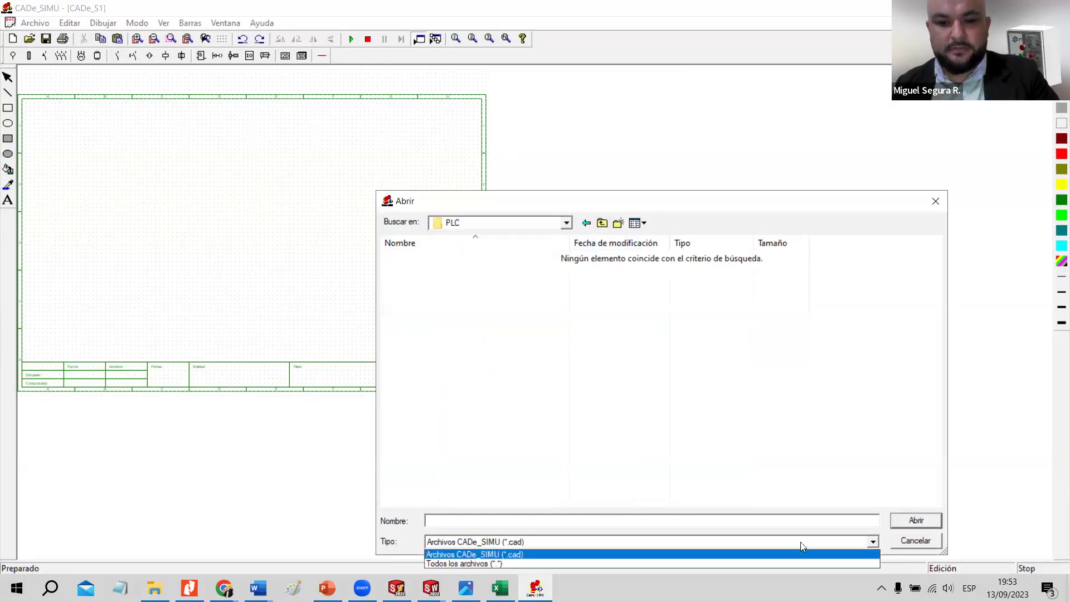
{"action": "left_click", "coordinate": [547, 563]}
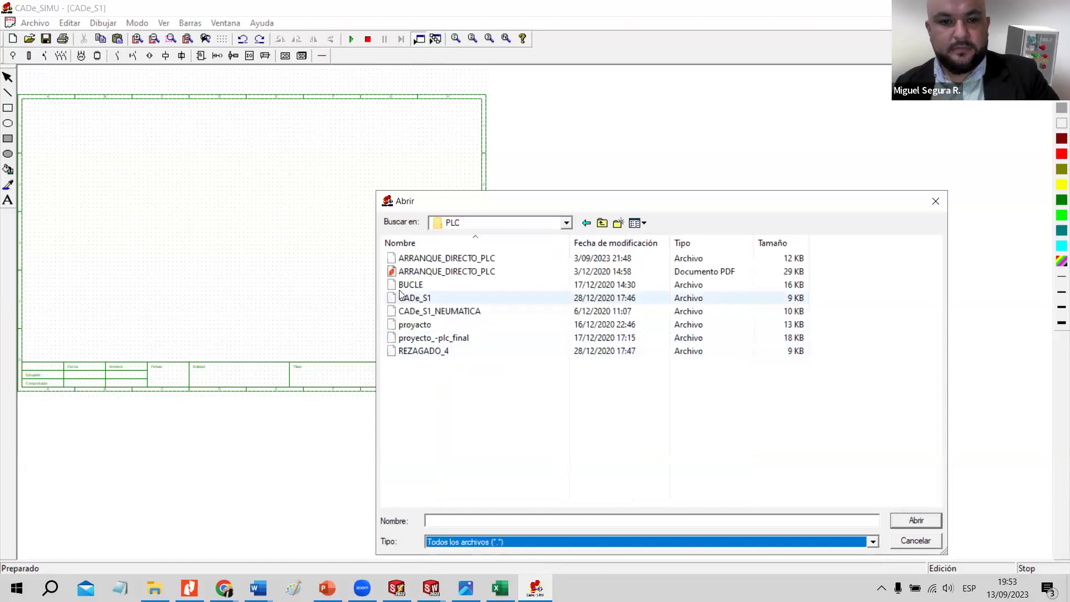
{"action": "left_click", "coordinate": [435, 258]}
{"action": "left_click", "coordinate": [917, 520]}
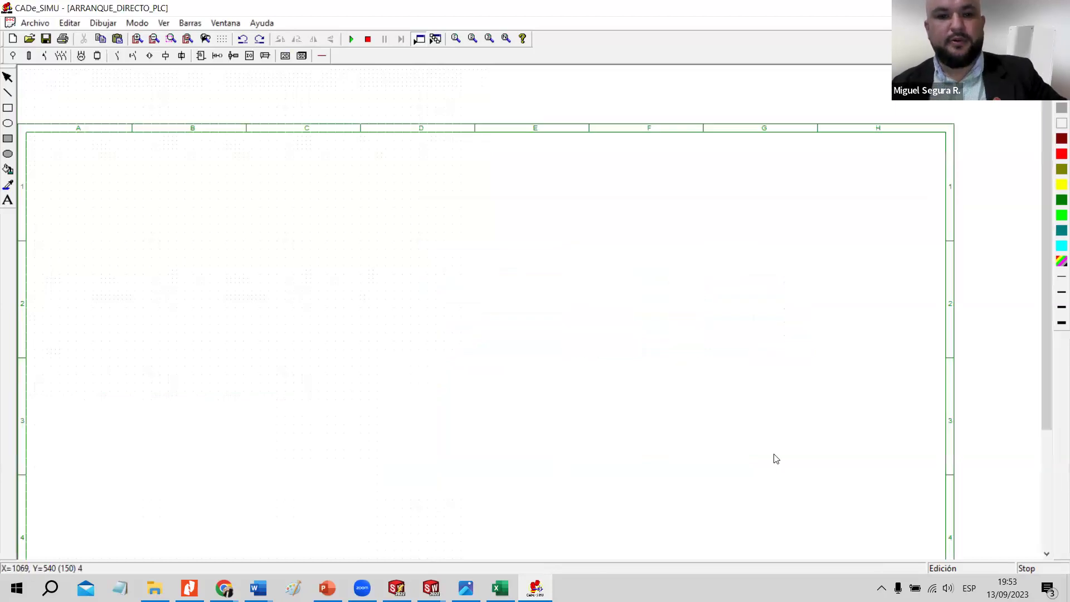
{"action": "left_click", "coordinate": [351, 39]}
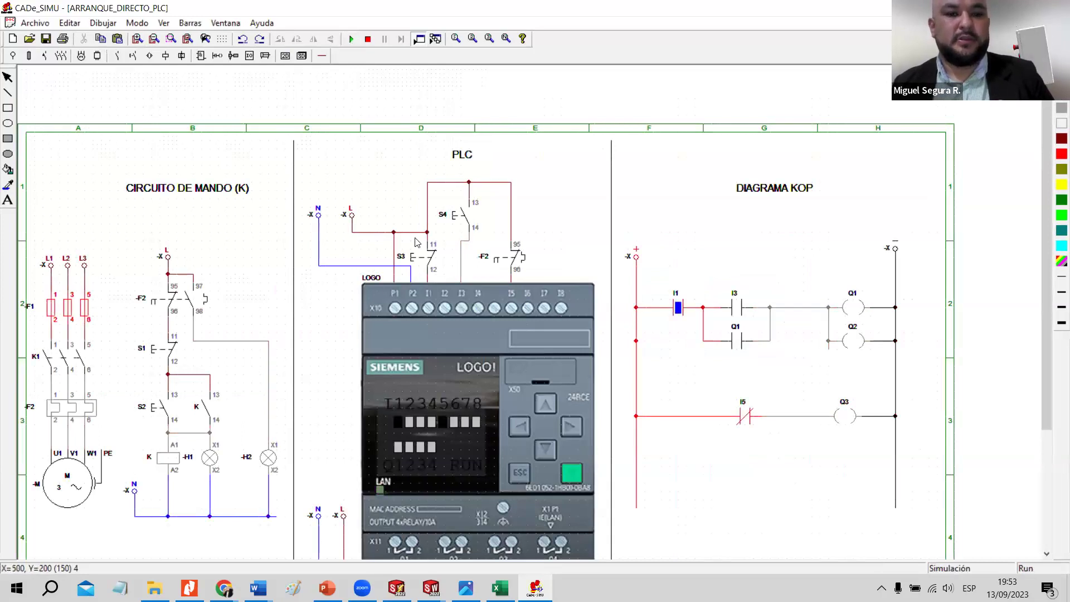
Run the simulated PLC circuit through two start and stop cycles using pushbuttons S4 and S3.
{"action": "left_click", "coordinate": [468, 222]}
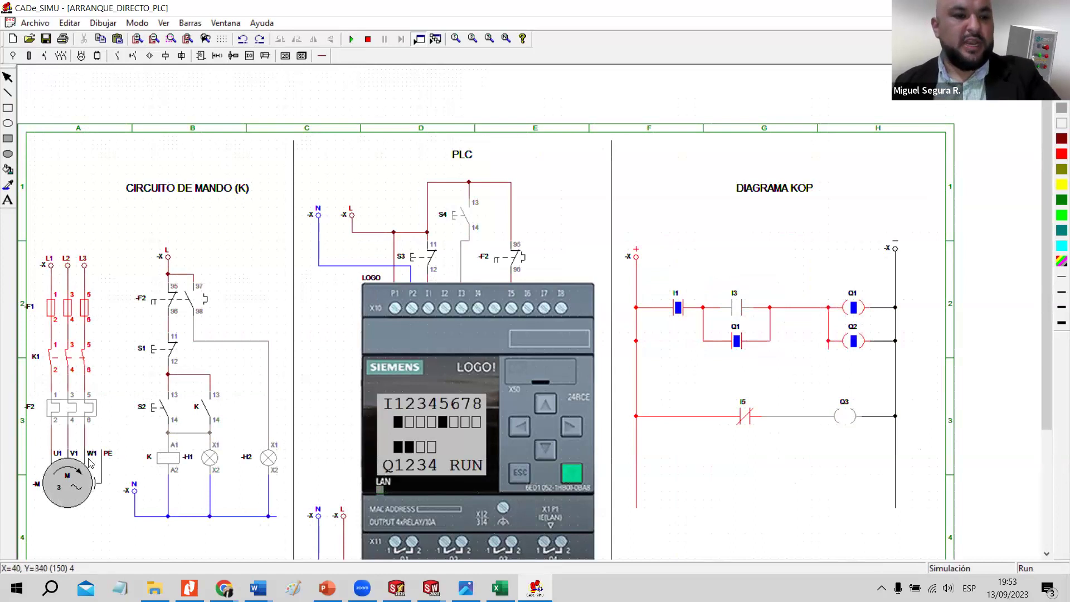
{"action": "left_click", "coordinate": [420, 255]}
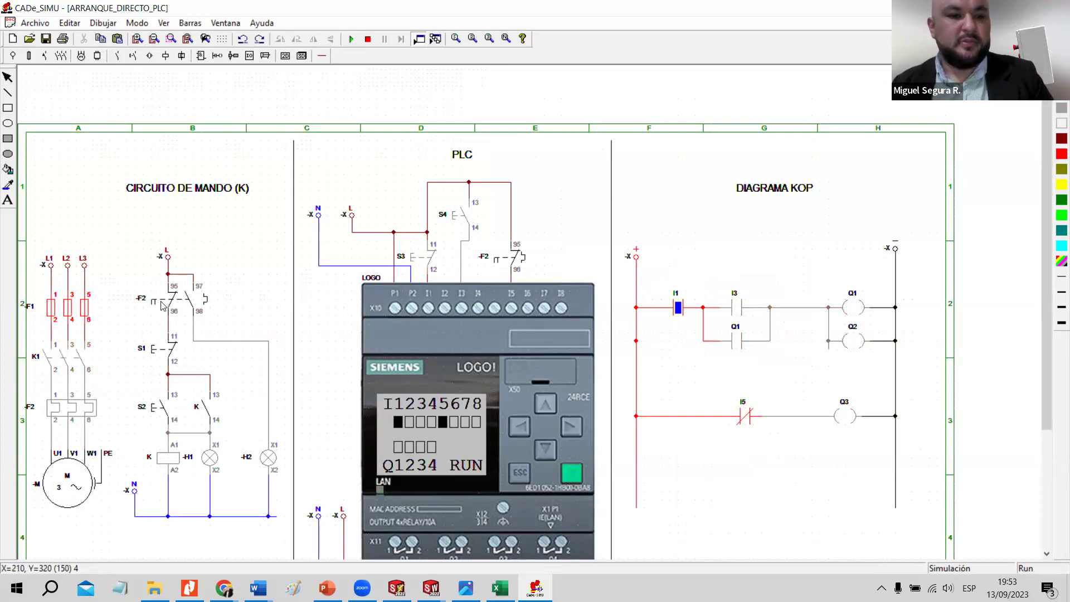
{"action": "left_click", "coordinate": [467, 218]}
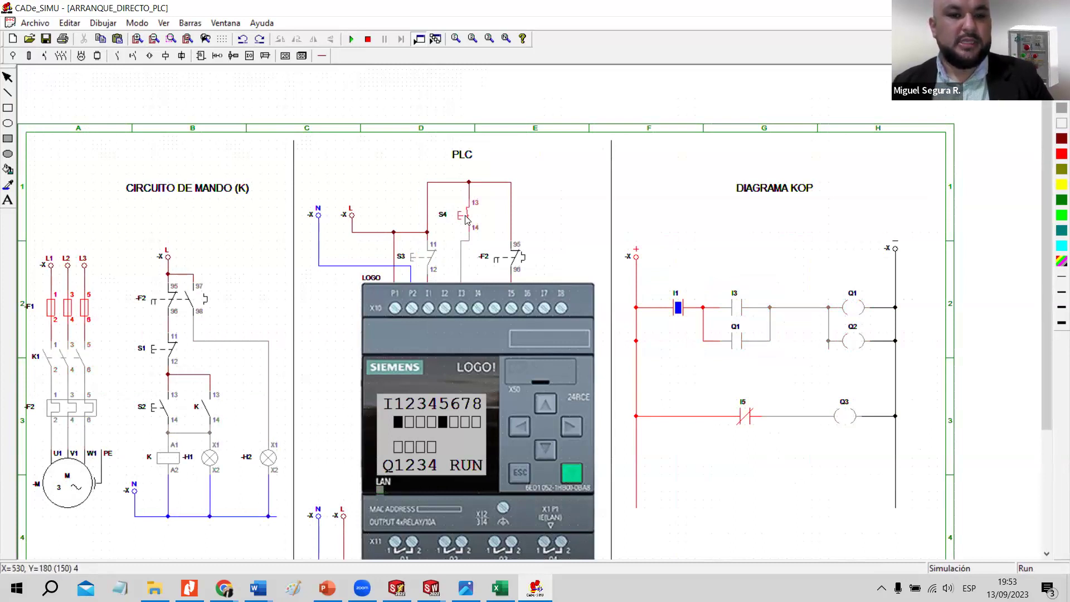
{"action": "left_click", "coordinate": [435, 262]}
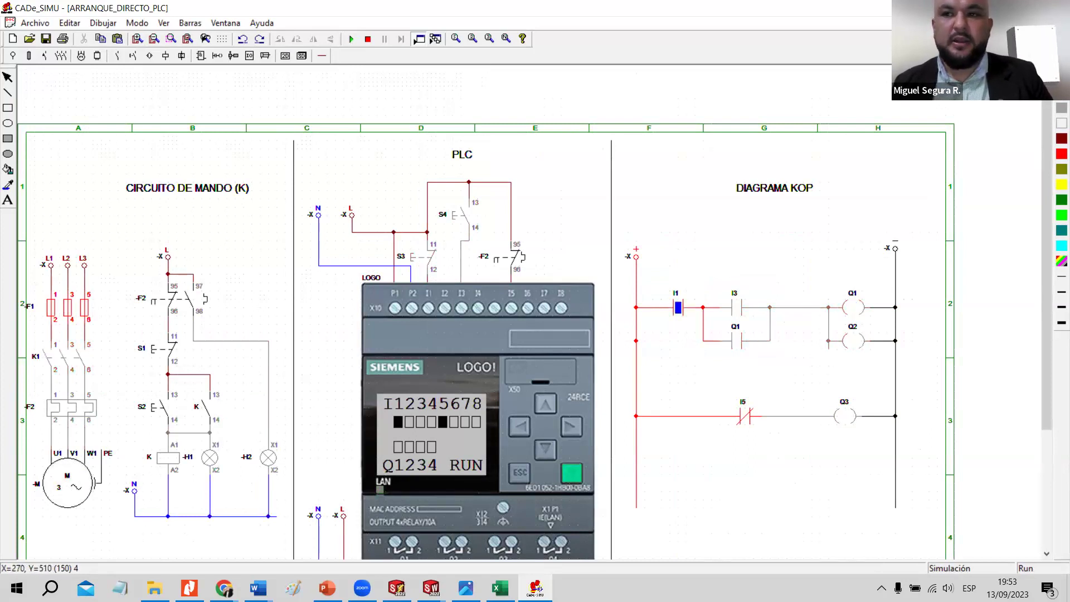
Switch to SOLIDWORKS Electrical, examine the cabinet and front panel layout, and select the three-pole breaker on the upper rail.
{"action": "key", "text": "super+Down"}
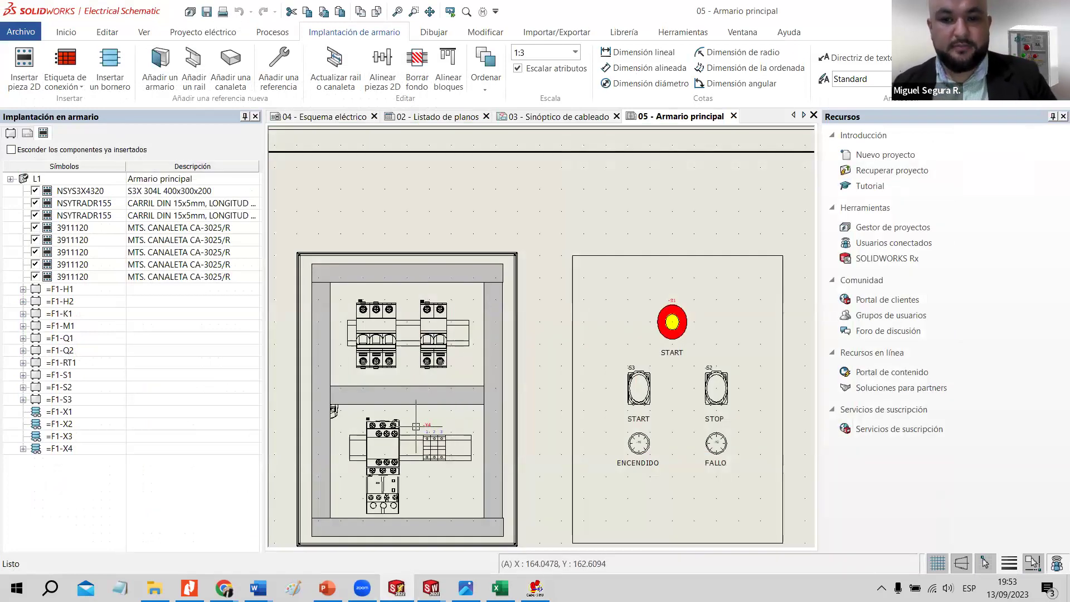
{"action": "scroll", "coordinate": [714, 398], "scroll_direction": "down", "scroll_amount": 2}
{"action": "scroll", "coordinate": [714, 398], "scroll_direction": "down", "scroll_amount": 2}
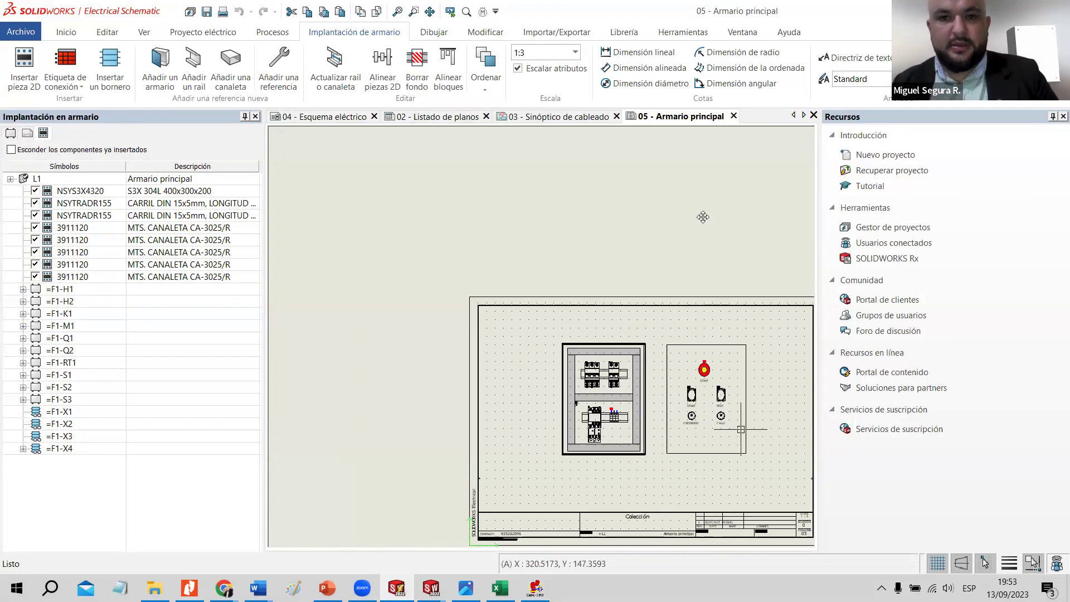
{"action": "scroll", "coordinate": [750, 398], "scroll_direction": "up", "scroll_amount": 4}
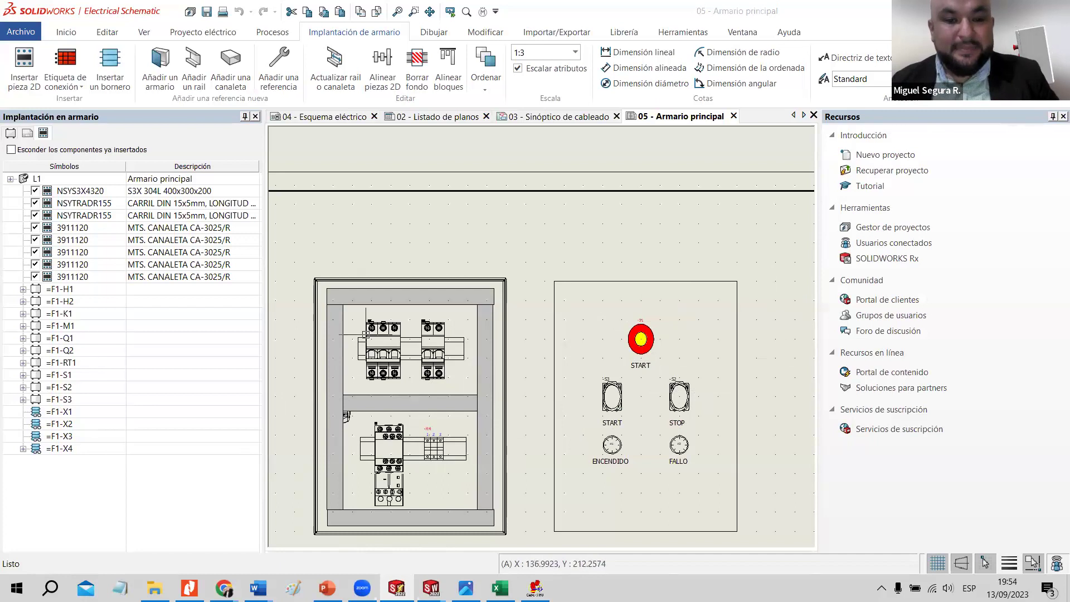
{"action": "scroll", "coordinate": [365, 334], "scroll_direction": "up", "scroll_amount": 2}
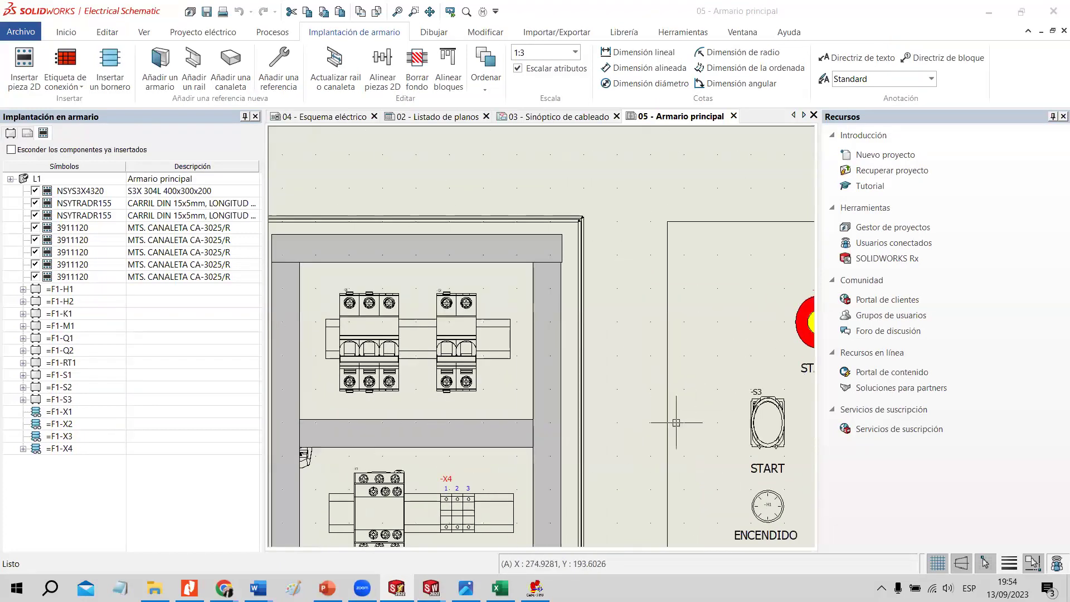
{"action": "scroll", "coordinate": [713, 491], "scroll_direction": "down", "scroll_amount": 3}
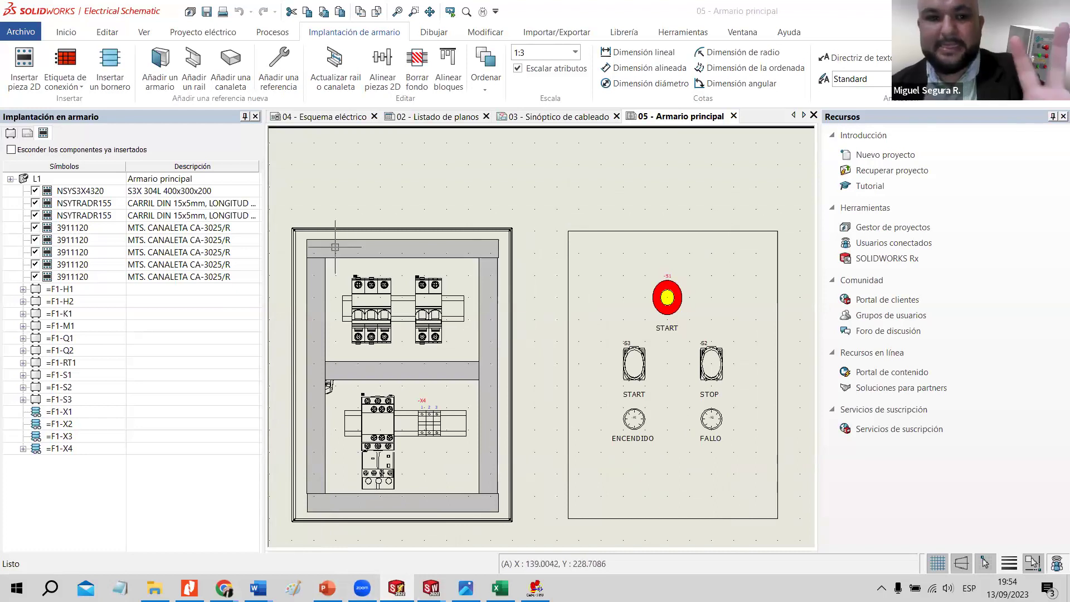
{"action": "left_click", "coordinate": [356, 290]}
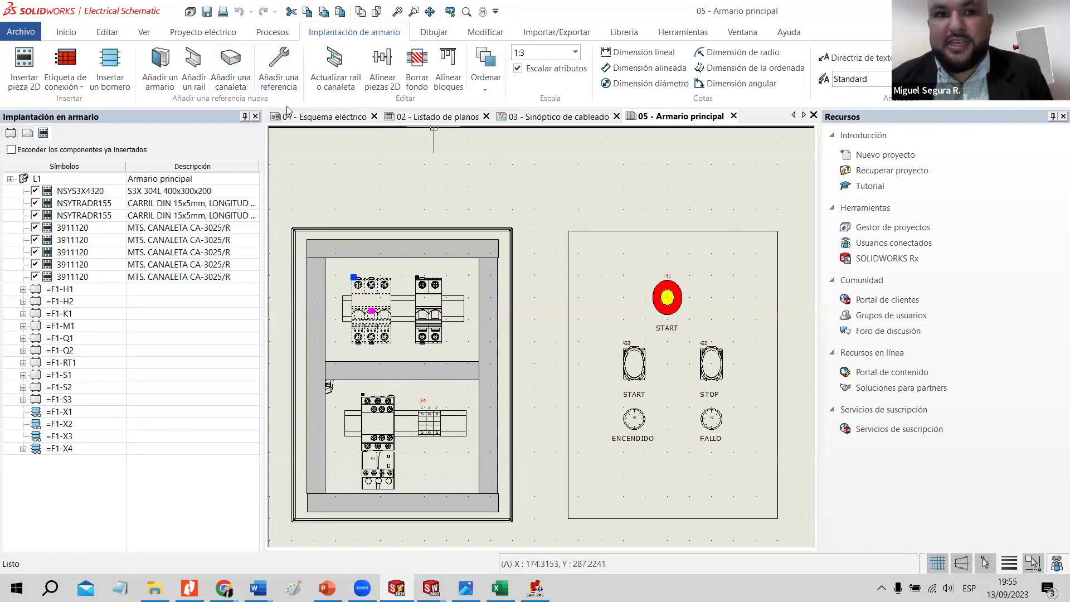
On page 04 - Esquema eléctrico, open the properties of manufacturer reference M9F23316 assigned to breaker Q1.
{"action": "left_click", "coordinate": [327, 119]}
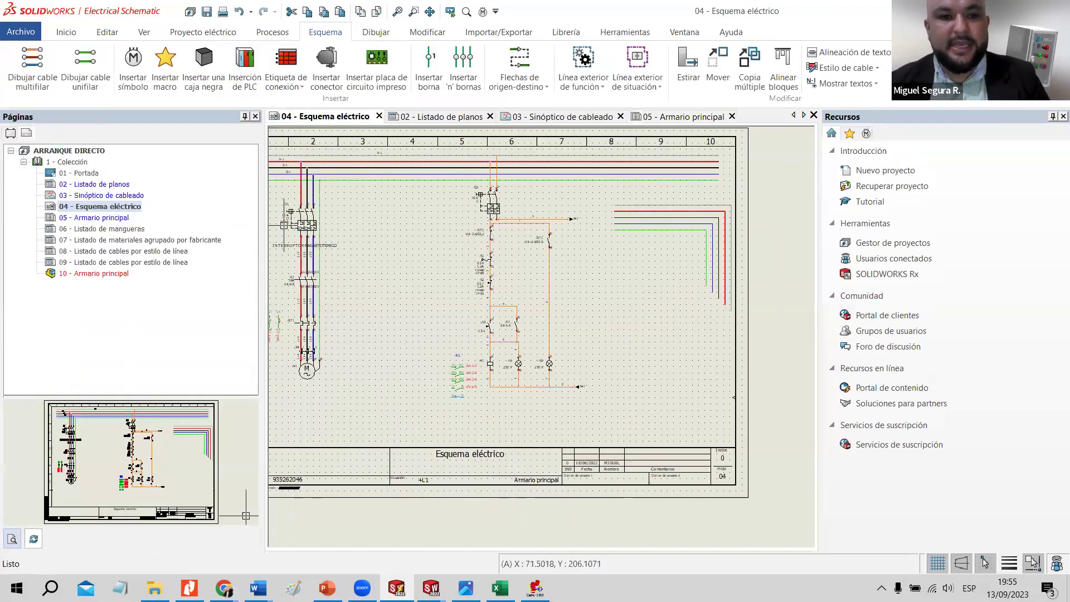
{"action": "scroll", "coordinate": [284, 225], "scroll_direction": "down", "scroll_amount": 3}
{"action": "scroll", "coordinate": [338, 232], "scroll_direction": "up", "scroll_amount": 4}
{"action": "double_click", "coordinate": [326, 225]}
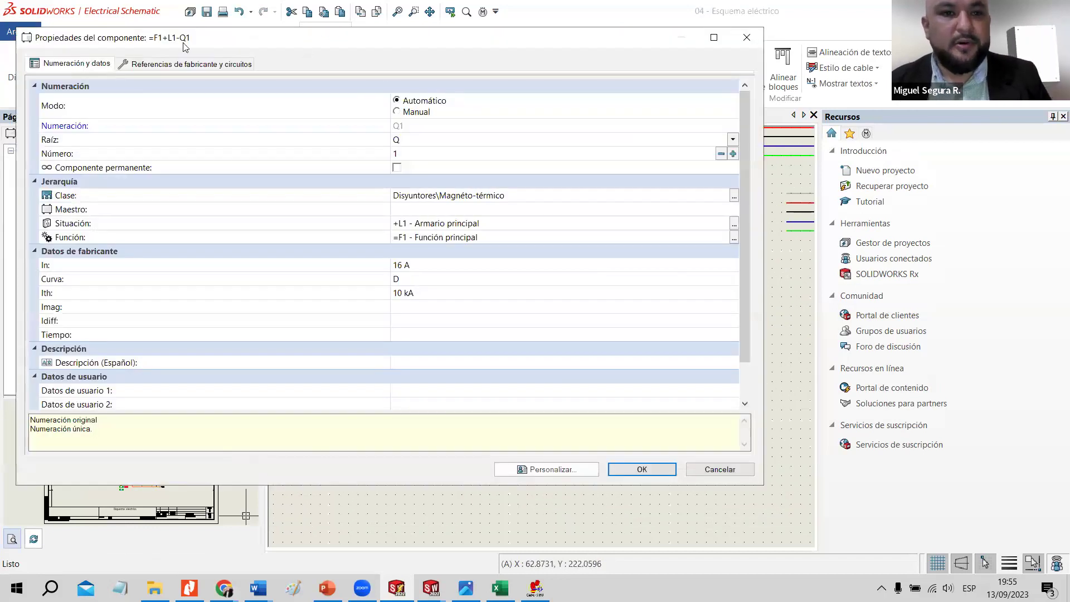
{"action": "left_click", "coordinate": [190, 64]}
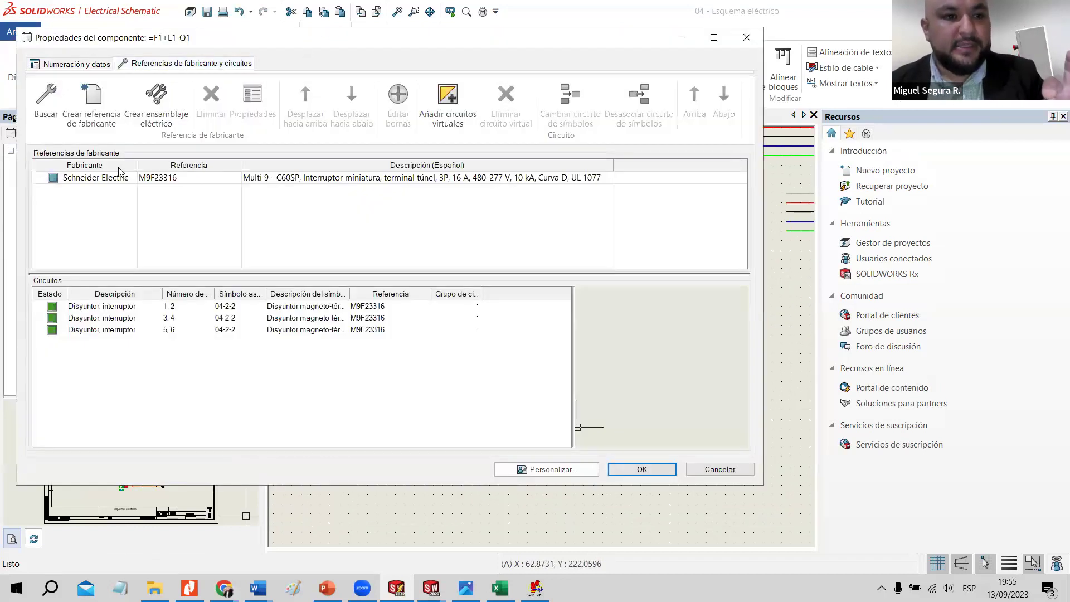
{"action": "left_click", "coordinate": [119, 178]}
{"action": "left_click", "coordinate": [252, 103]}
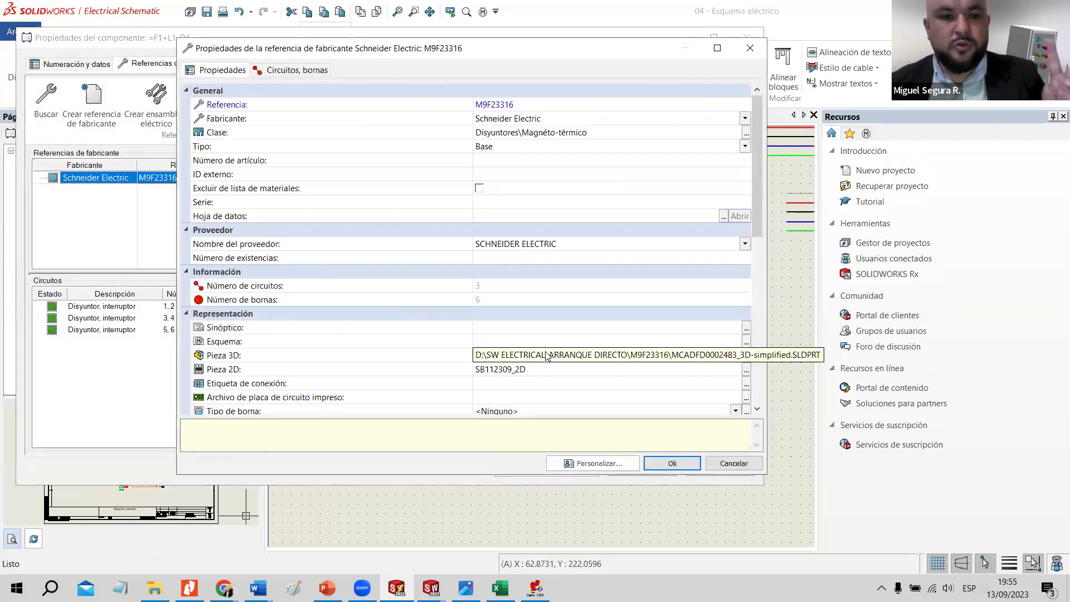
Examine the reference's 3D and 2D parts, size, voltage, manufacturer data and description fields.
{"action": "left_click", "coordinate": [546, 355]}
{"action": "left_click", "coordinate": [498, 369]}
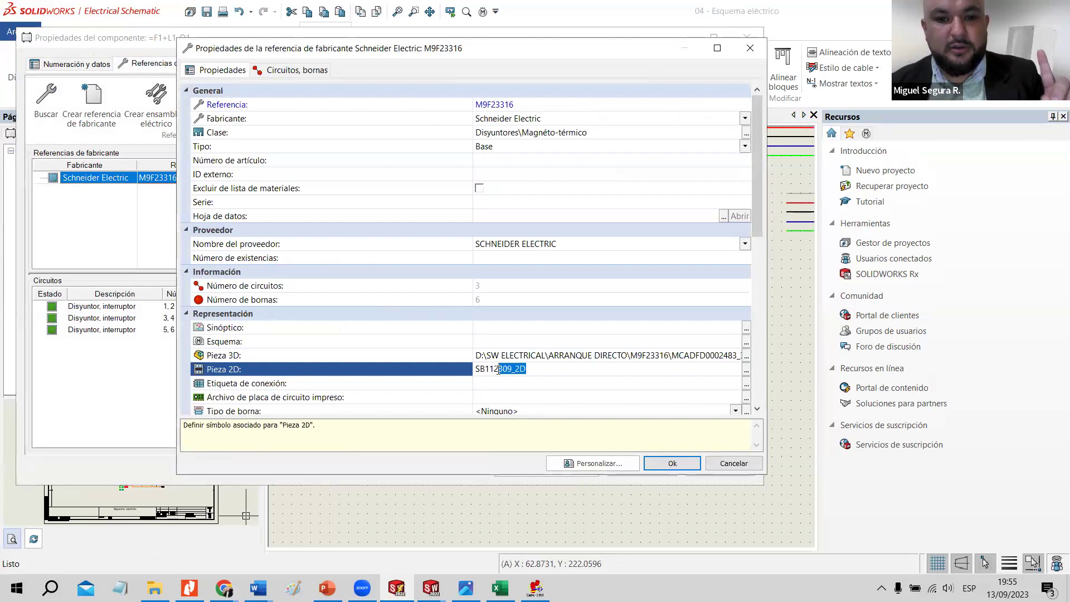
{"action": "scroll", "coordinate": [510, 303], "scroll_direction": "down", "scroll_amount": 9}
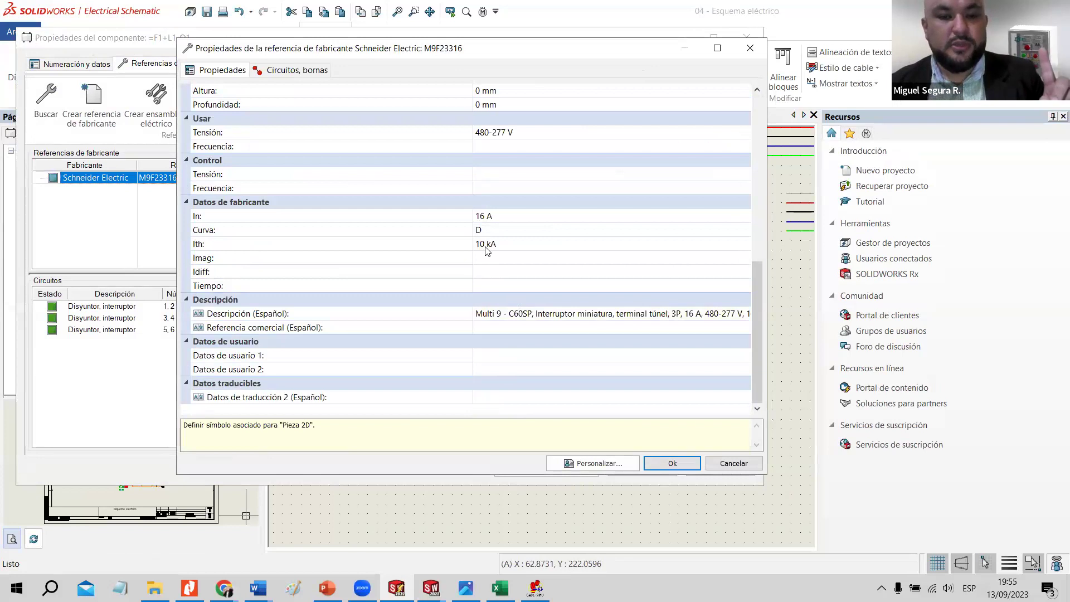
{"action": "scroll", "coordinate": [497, 303], "scroll_direction": "up", "scroll_amount": 8}
{"action": "scroll", "coordinate": [490, 301], "scroll_direction": "down", "scroll_amount": 8}
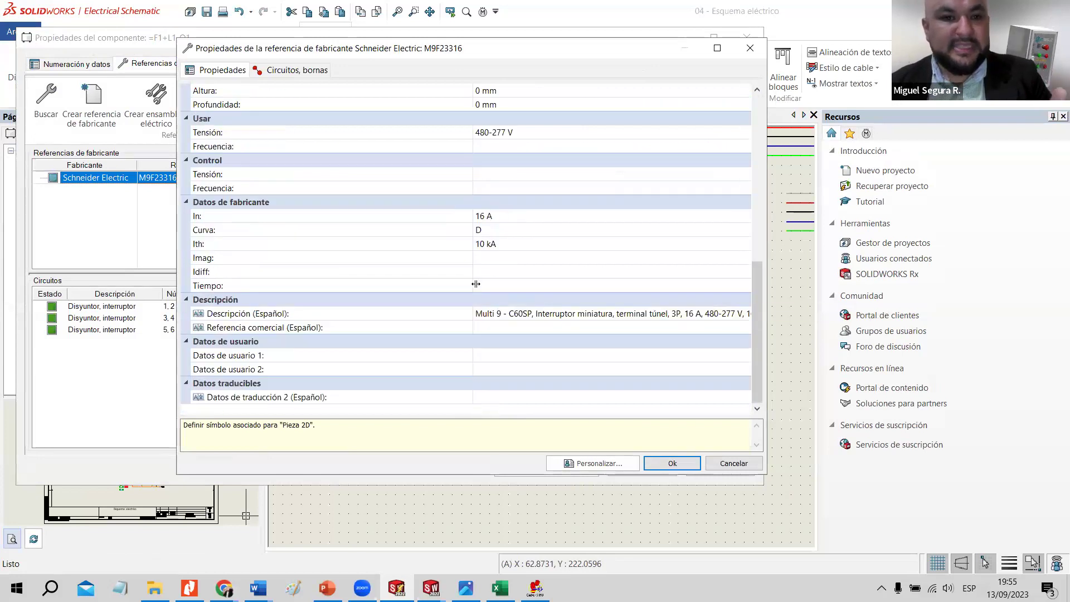
{"action": "scroll", "coordinate": [475, 284], "scroll_direction": "up", "scroll_amount": 3}
{"action": "left_click", "coordinate": [480, 203]}
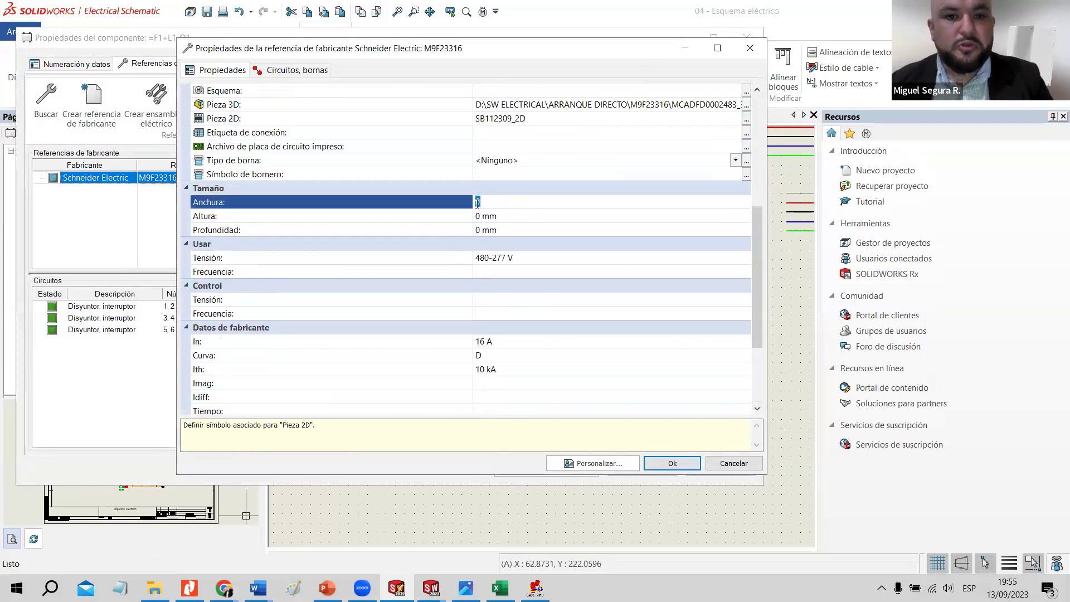
{"action": "left_click", "coordinate": [496, 219]}
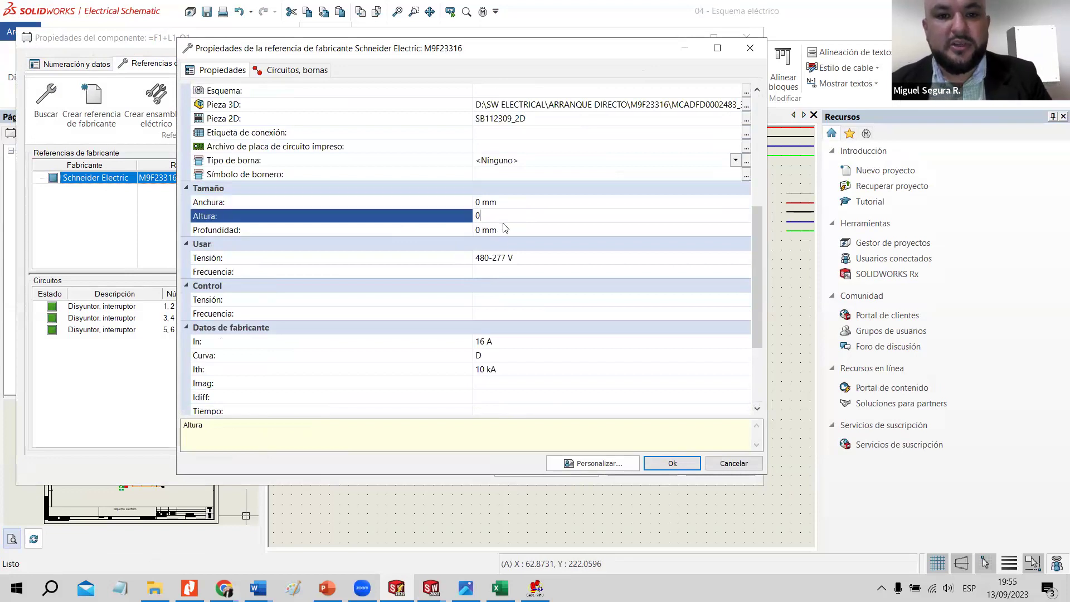
{"action": "left_click", "coordinate": [557, 247]}
{"action": "scroll", "coordinate": [541, 299], "scroll_direction": "down", "scroll_amount": 3}
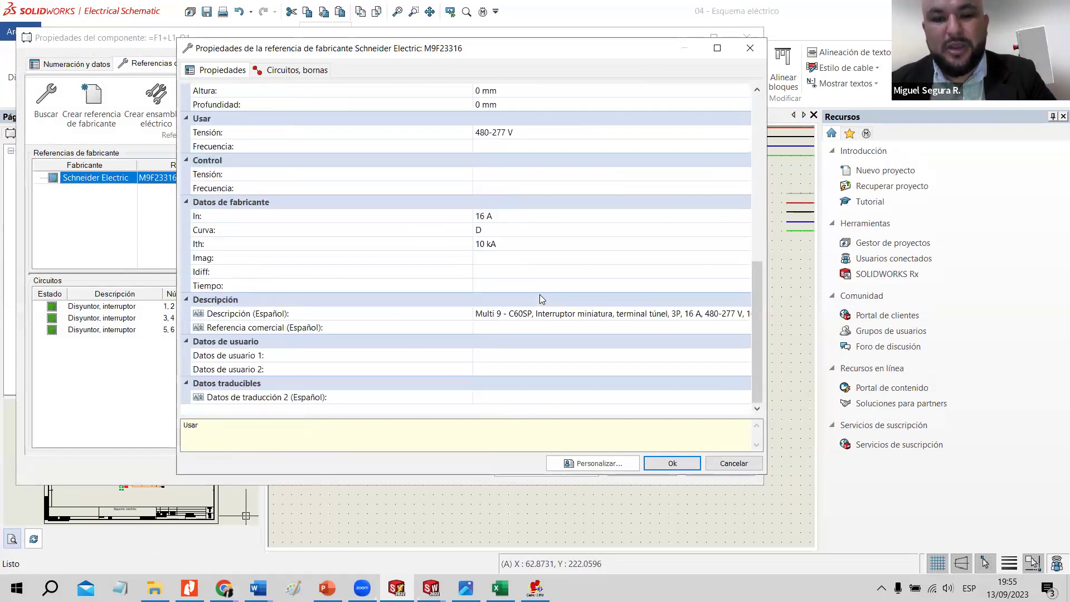
{"action": "scroll", "coordinate": [505, 352], "scroll_direction": "up", "scroll_amount": 8}
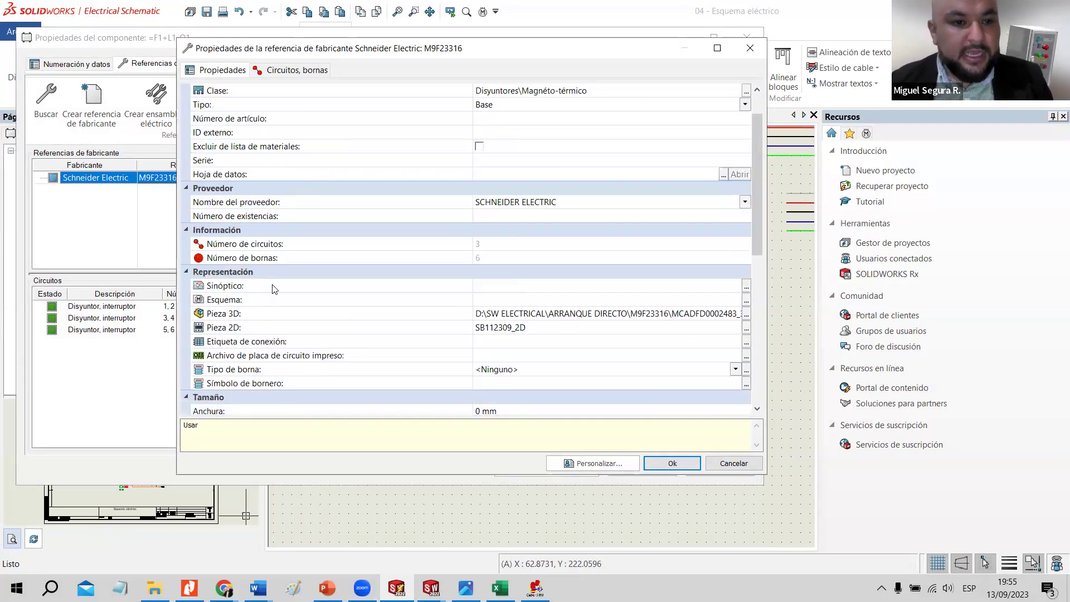
{"action": "scroll", "coordinate": [239, 343], "scroll_direction": "up", "scroll_amount": 1}
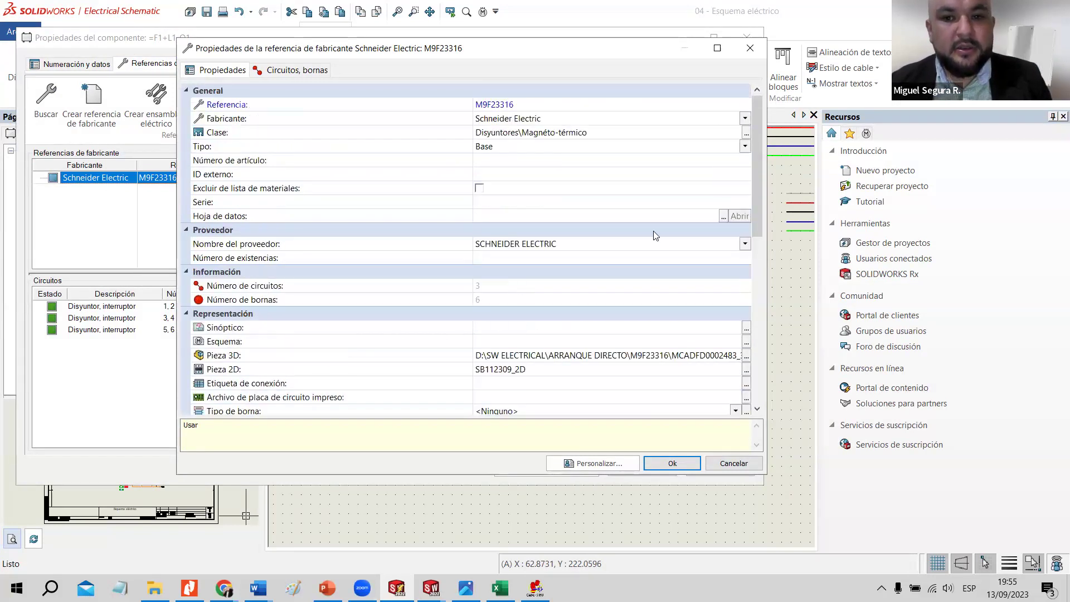
Attach M9F23316.pdf from the ARRANQUE DIRECTO\M9F23316 folder as the reference's data sheet and accept the reference and component properties.
{"action": "left_click", "coordinate": [723, 216]}
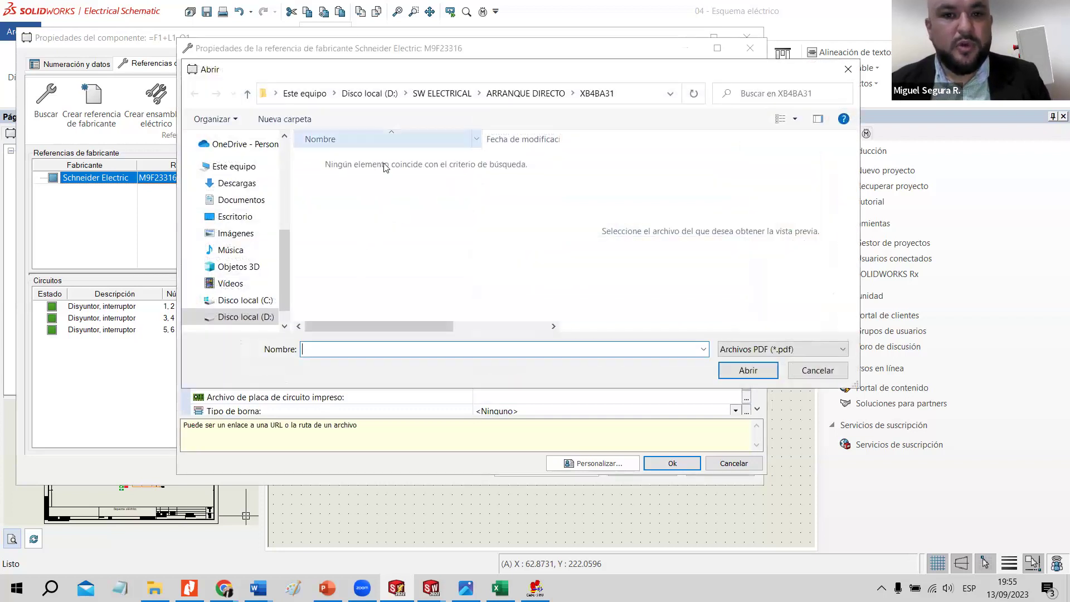
{"action": "left_click", "coordinate": [448, 94]}
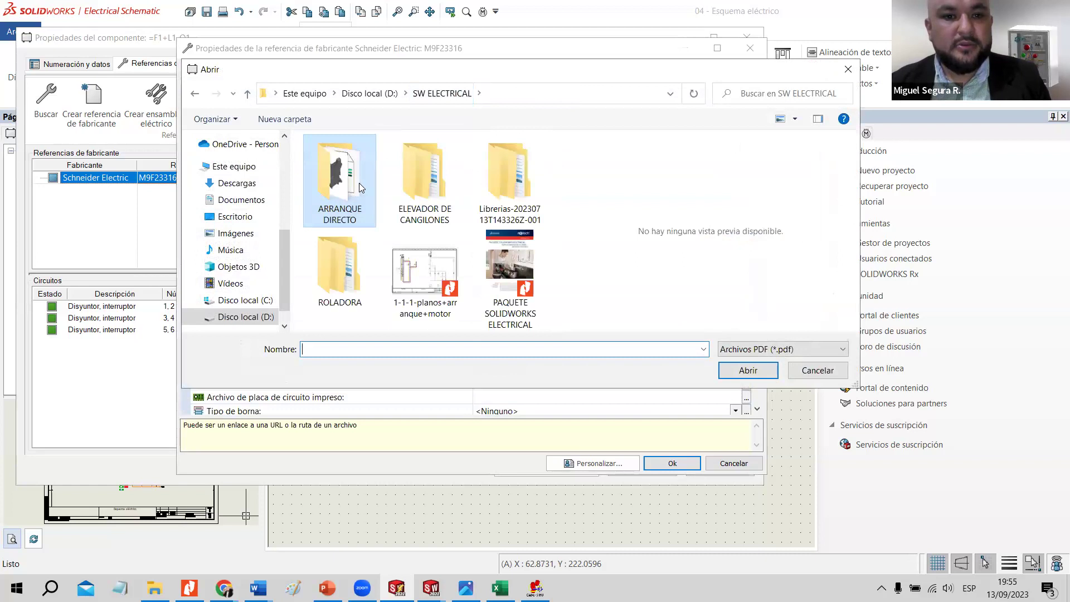
{"action": "double_click", "coordinate": [359, 187]}
{"action": "double_click", "coordinate": [362, 218]}
{"action": "left_click", "coordinate": [360, 177]}
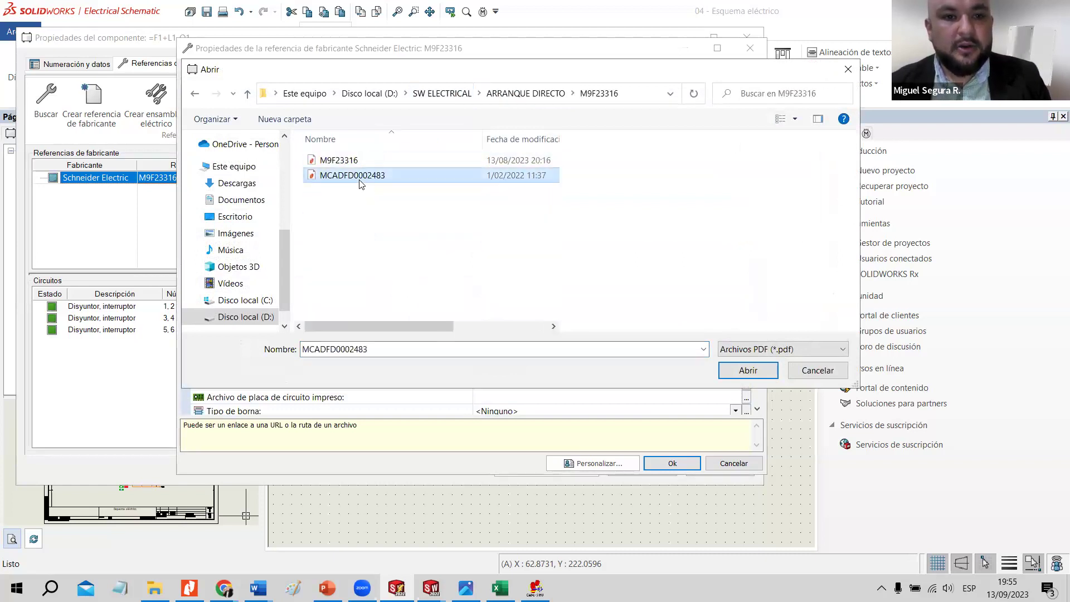
{"action": "left_click", "coordinate": [356, 161]}
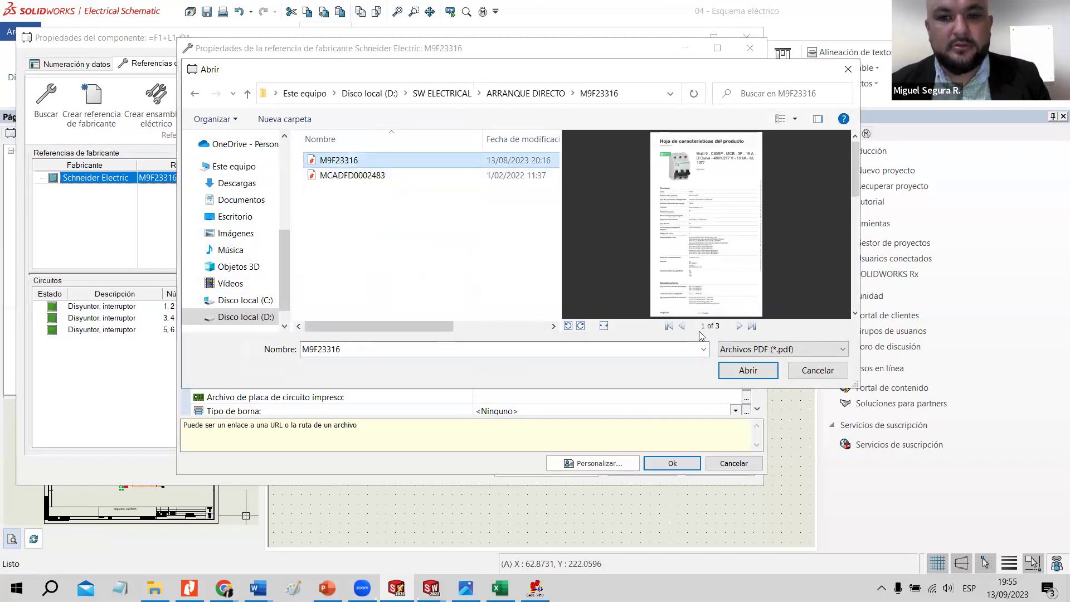
{"action": "left_click", "coordinate": [748, 371]}
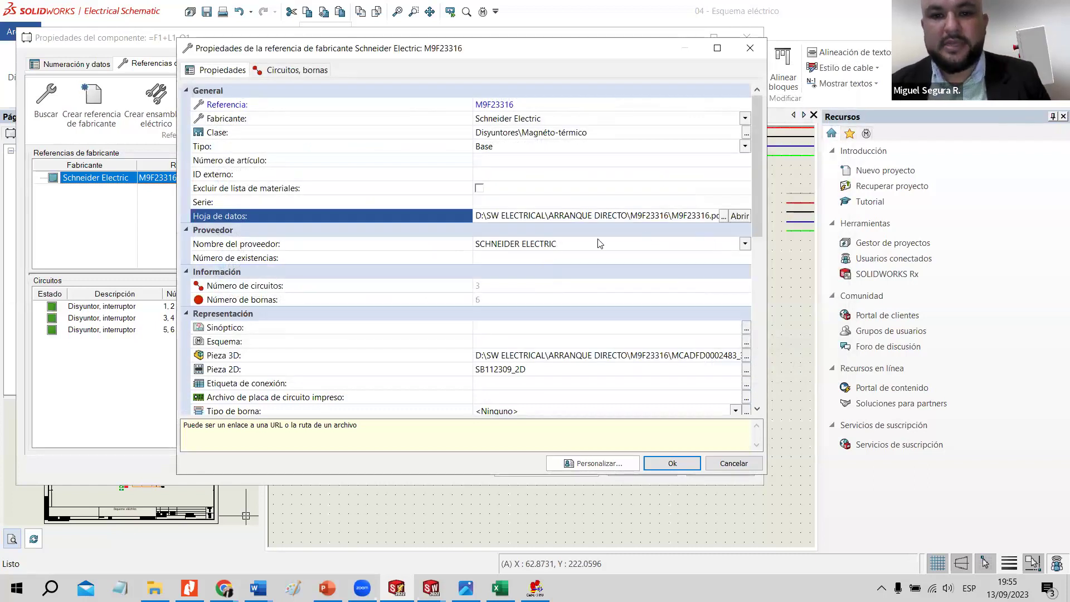
{"action": "left_click", "coordinate": [672, 463]}
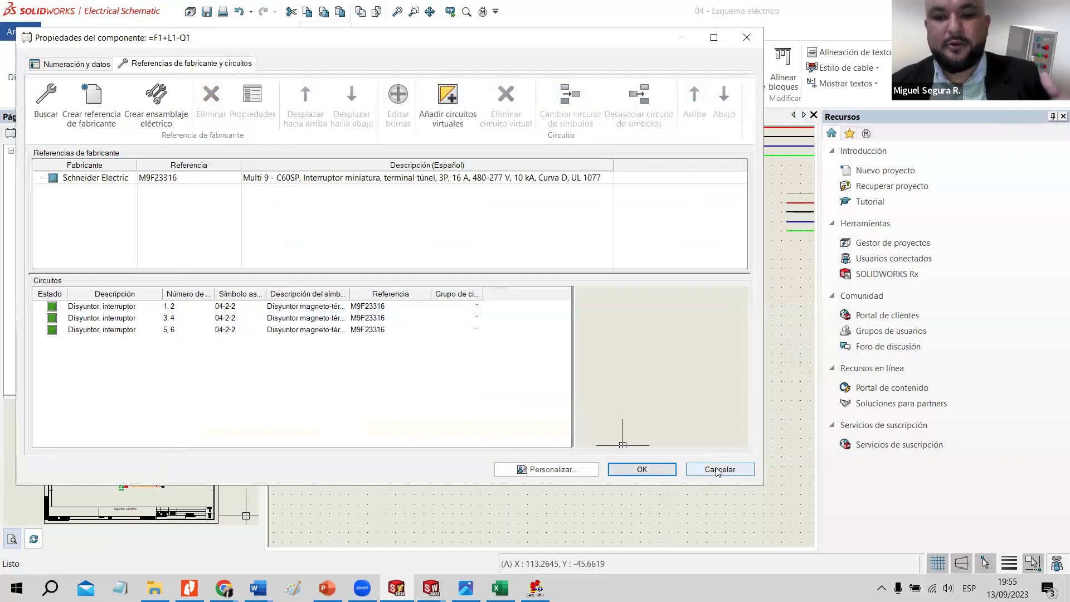
{"action": "left_click", "coordinate": [642, 469]}
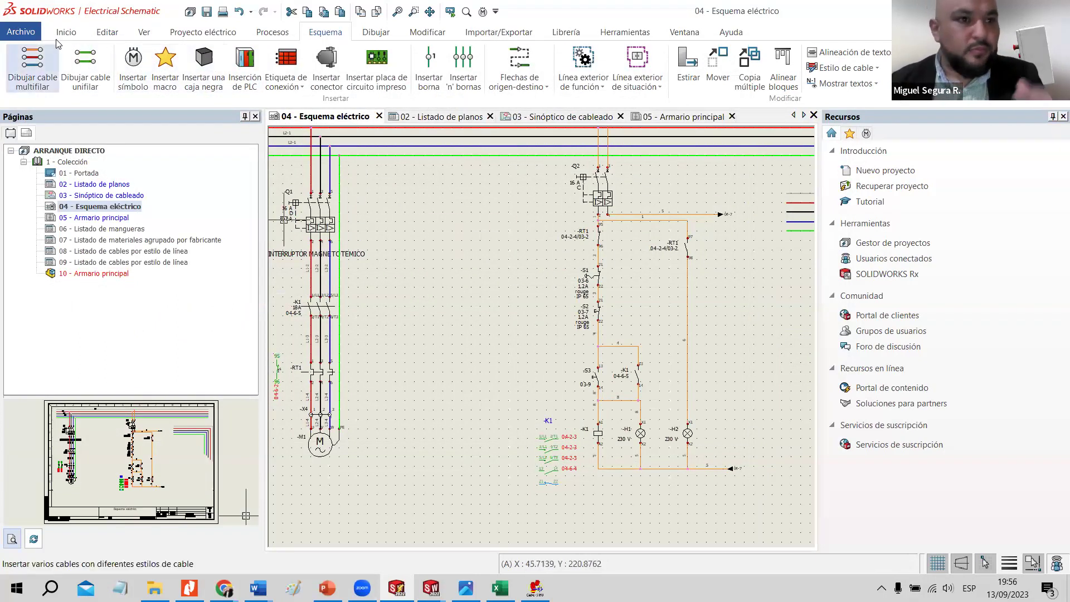
Start inserting a symbol on page 04 - Esquema eléctrico and show the library class Disyuntores\Magnéto-térmico.
{"action": "scroll", "coordinate": [385, 247], "scroll_direction": "down", "scroll_amount": 3}
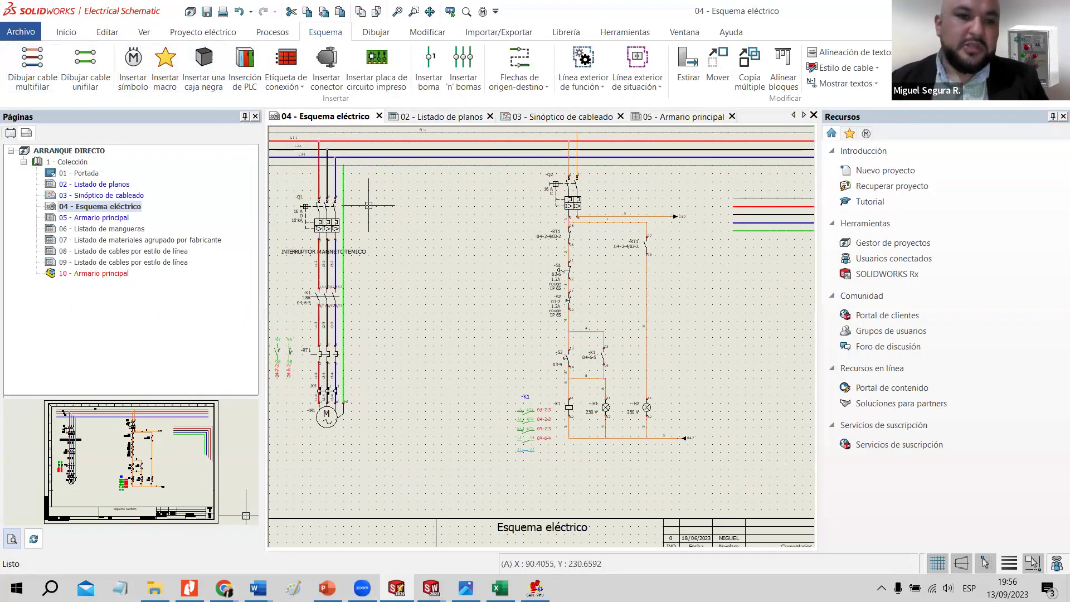
{"action": "scroll", "coordinate": [300, 192], "scroll_direction": "up", "scroll_amount": 3}
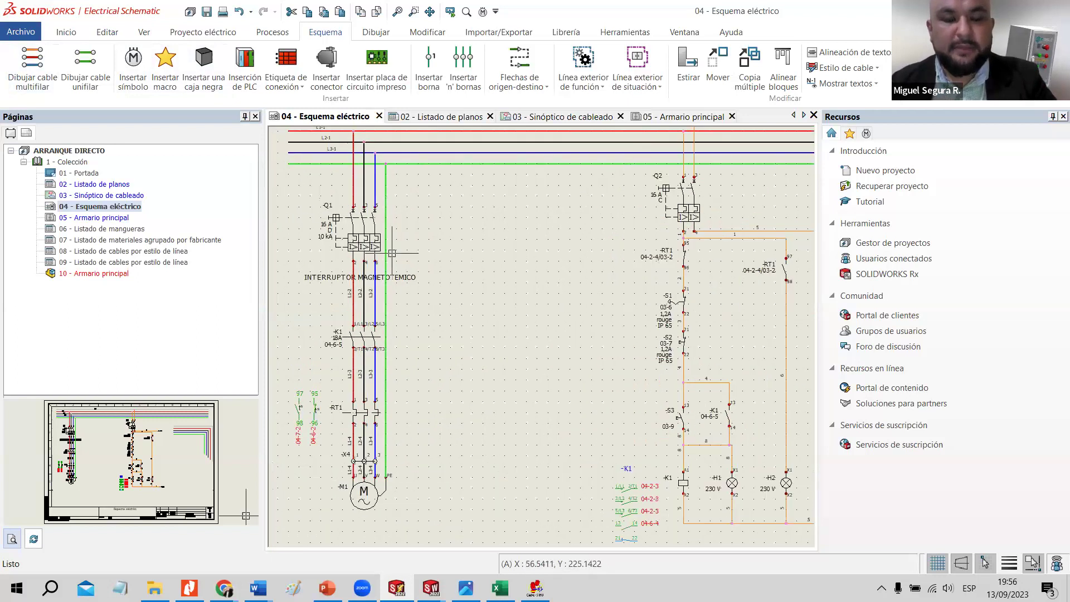
{"action": "scroll", "coordinate": [563, 356], "scroll_direction": "down", "scroll_amount": 1}
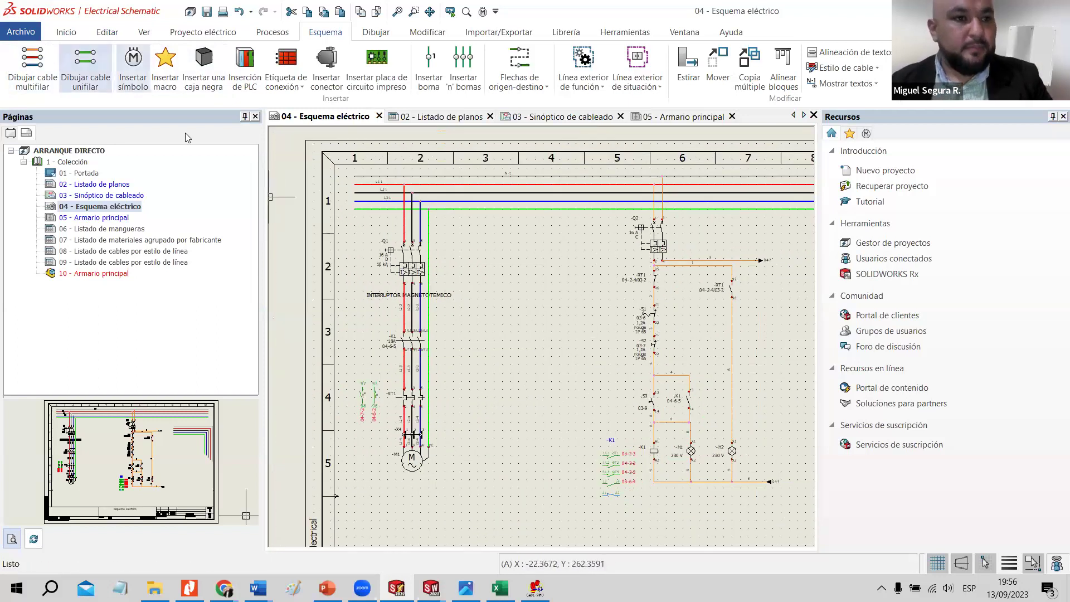
{"action": "left_click", "coordinate": [128, 77]}
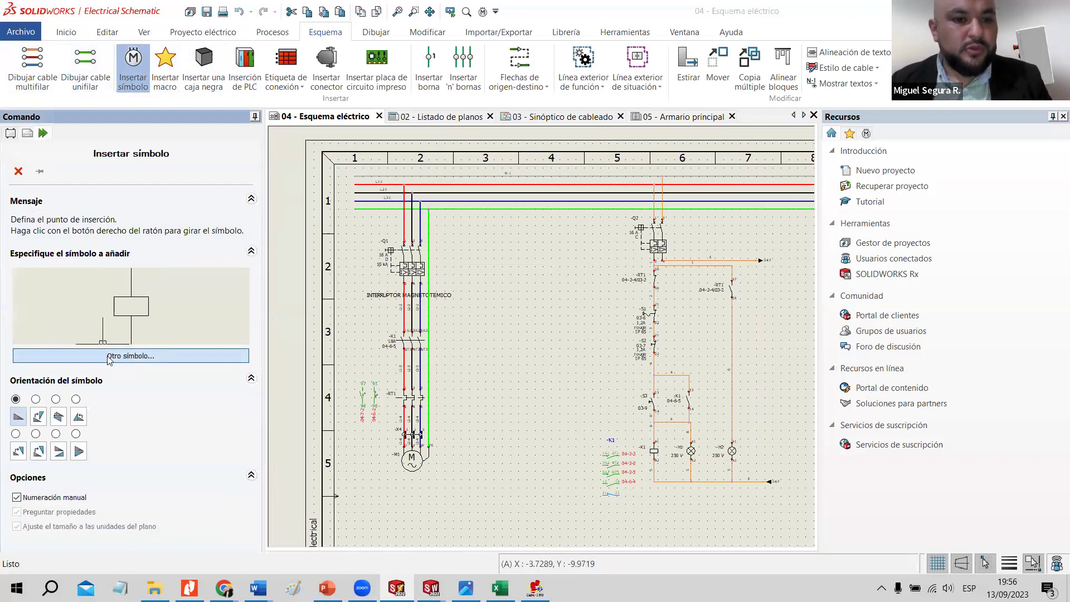
{"action": "left_click", "coordinate": [110, 358]}
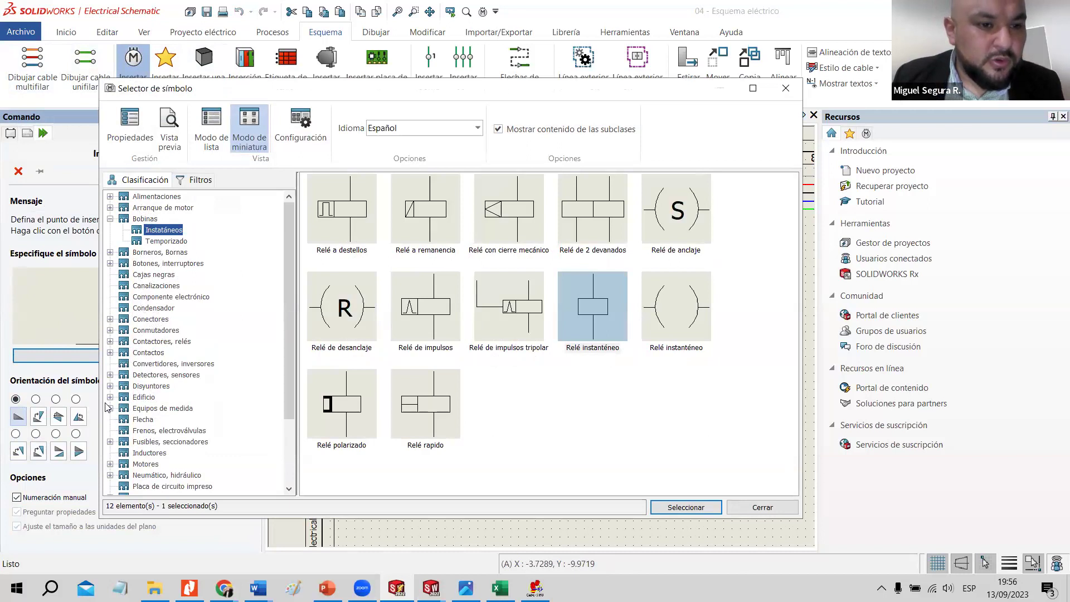
{"action": "scroll", "coordinate": [122, 411], "scroll_direction": "down", "scroll_amount": 1}
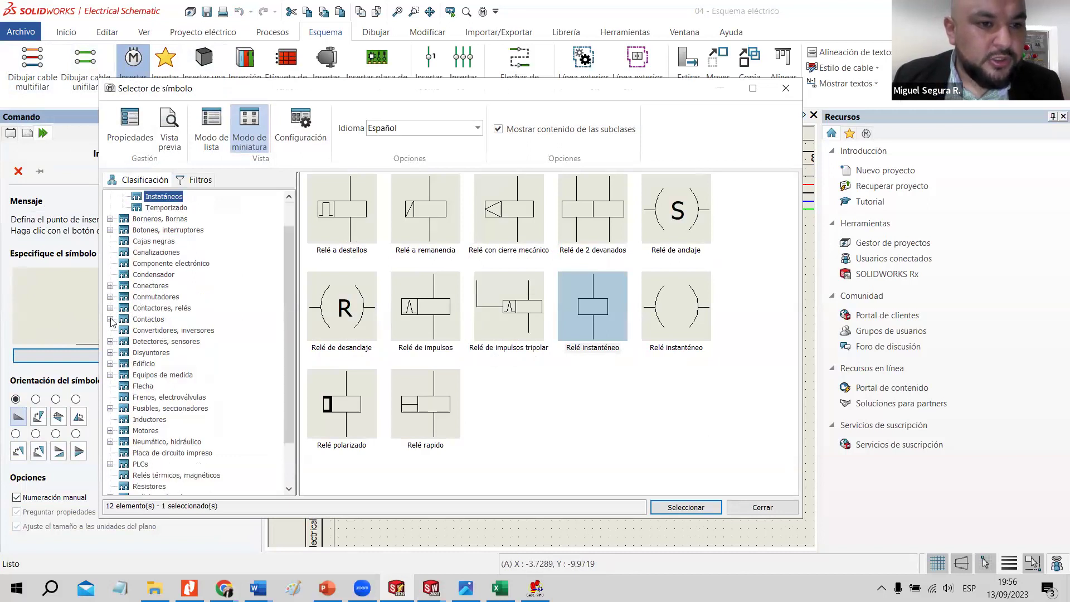
{"action": "left_click", "coordinate": [111, 353]}
{"action": "left_click", "coordinate": [162, 374]}
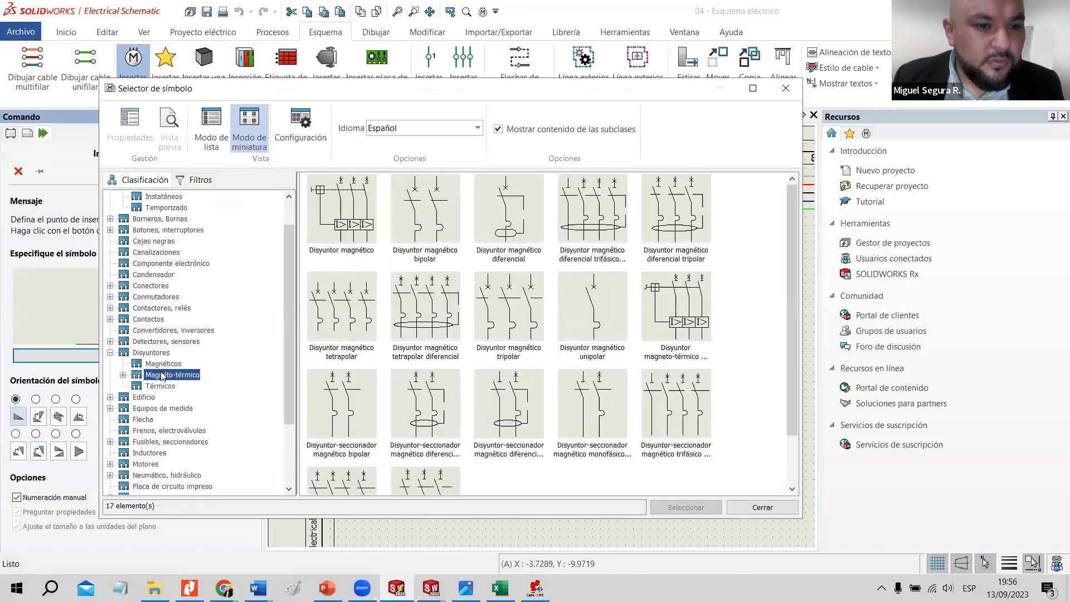
Choose a breaker symbol with two circuits and place it between the motor power circuit and the control circuit.
{"action": "scroll", "coordinate": [526, 289], "scroll_direction": "down", "scroll_amount": 2}
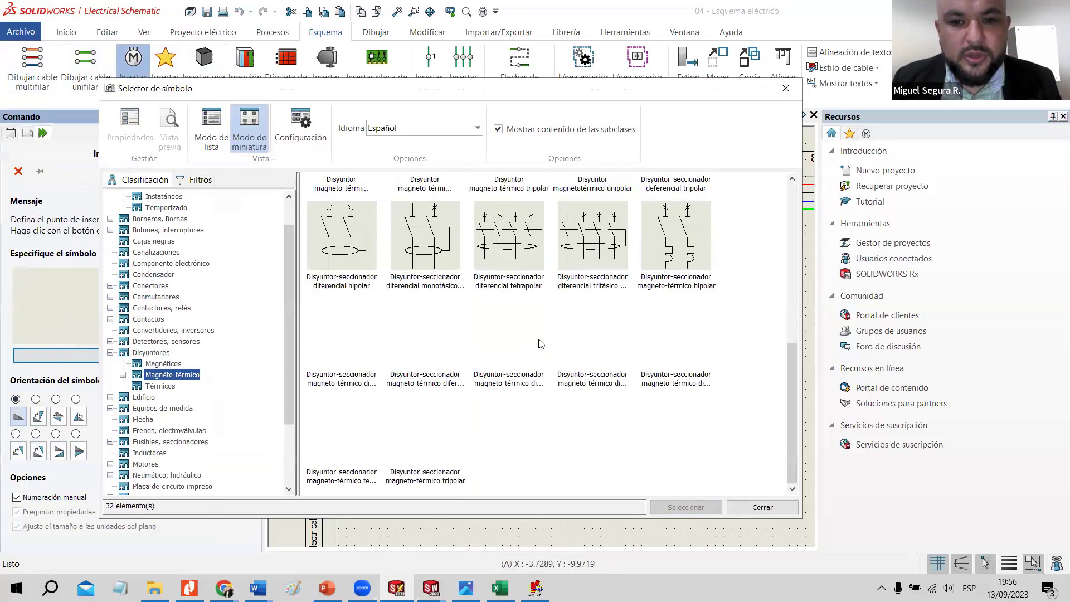
{"action": "left_click", "coordinate": [591, 243]}
{"action": "left_click", "coordinate": [686, 507]}
{"action": "left_click", "coordinate": [483, 244]}
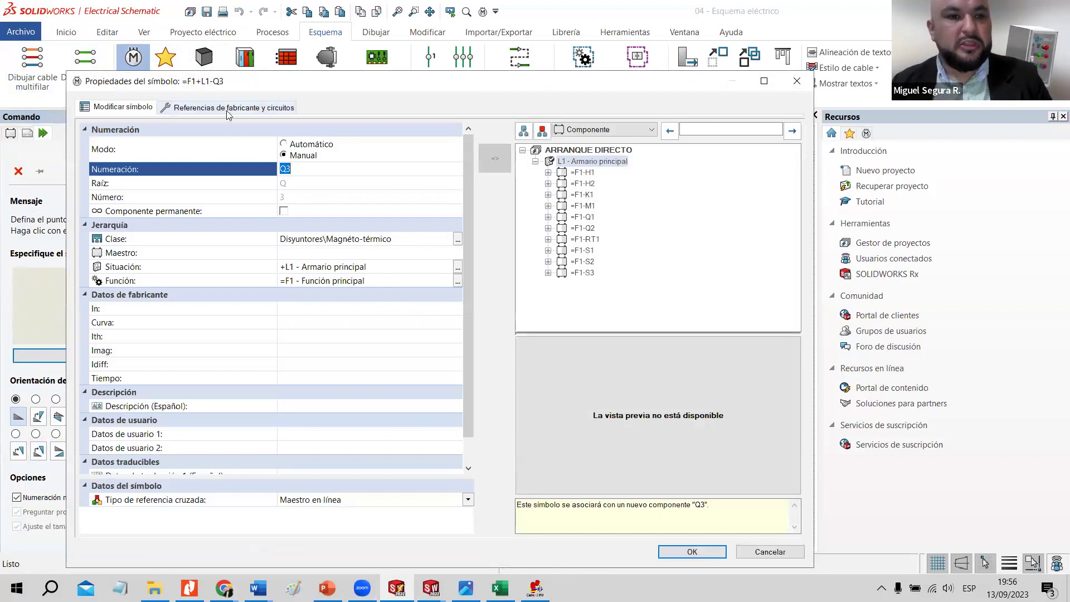
Open the manufacturer reference search for the new breaker symbol Q3 and filter by supplier SCHNEIDER ELECTRIC.
{"action": "left_click", "coordinate": [227, 109]}
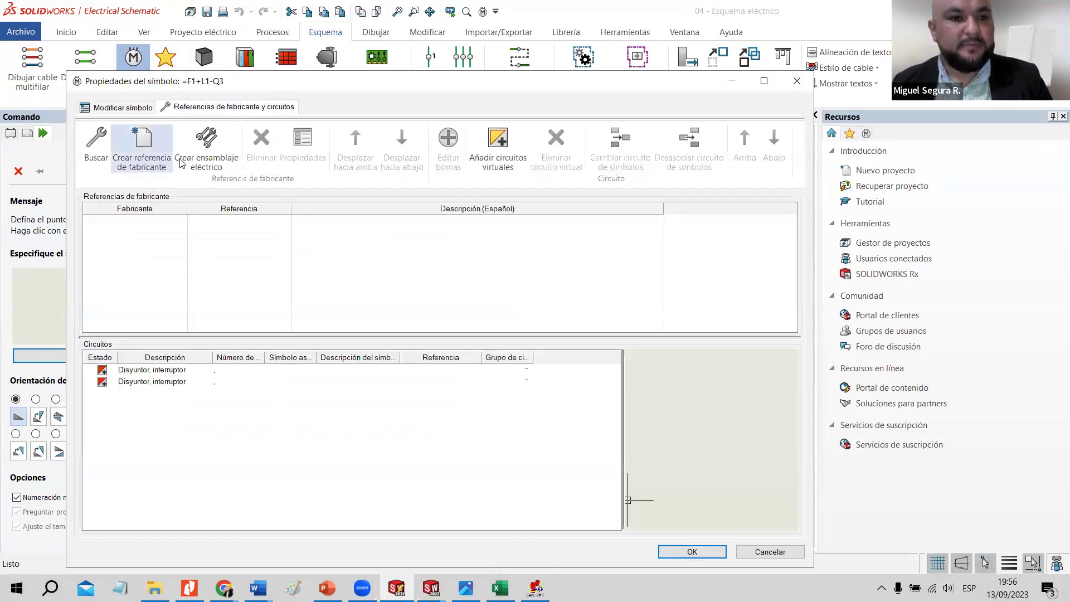
{"action": "left_click", "coordinate": [96, 141]}
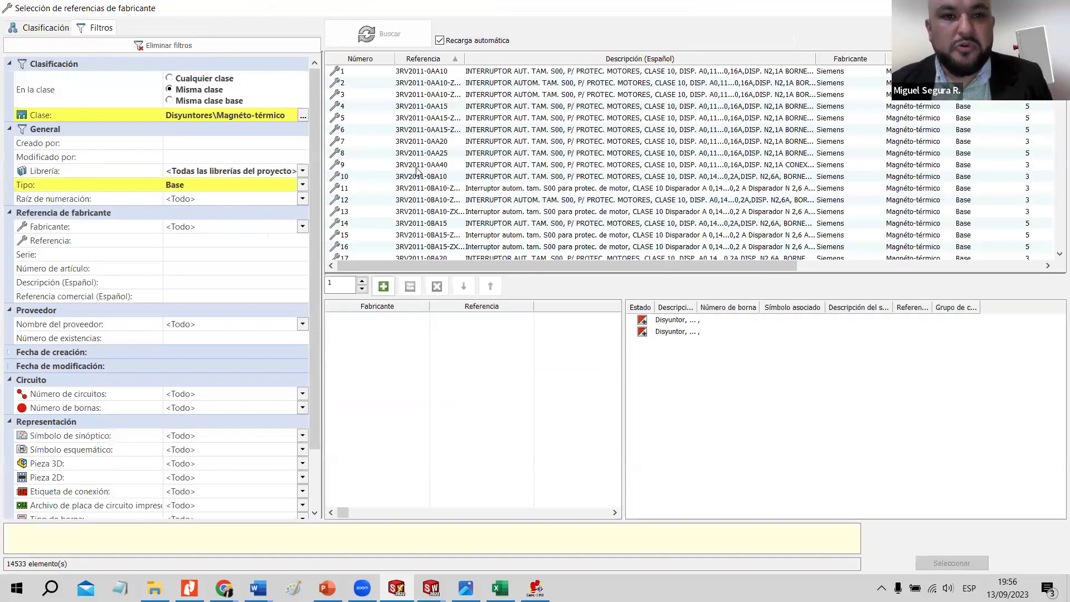
{"action": "left_click", "coordinate": [200, 255]}
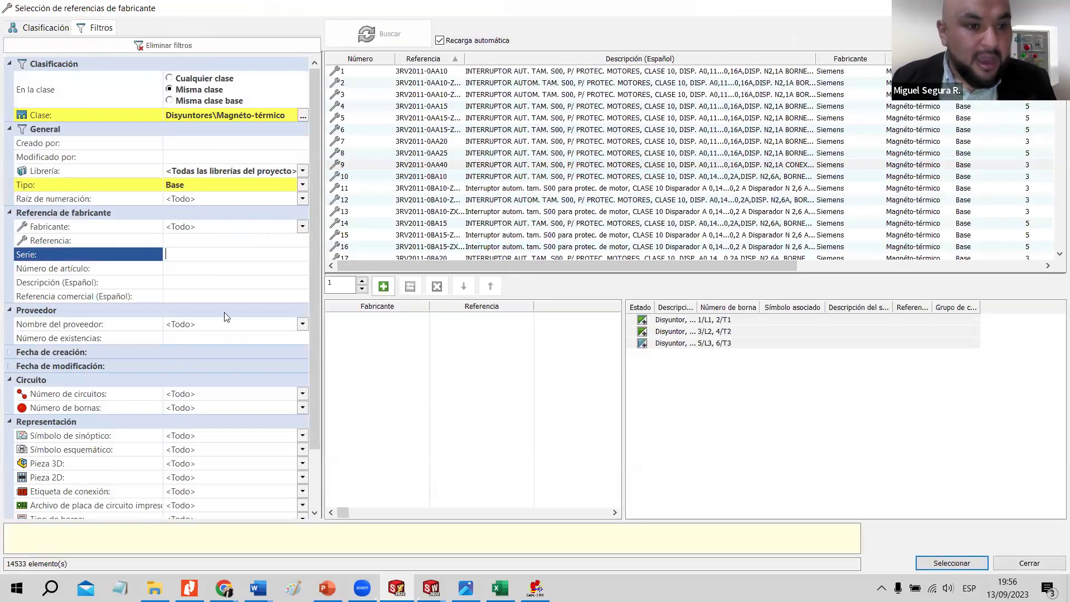
{"action": "left_click", "coordinate": [302, 326]}
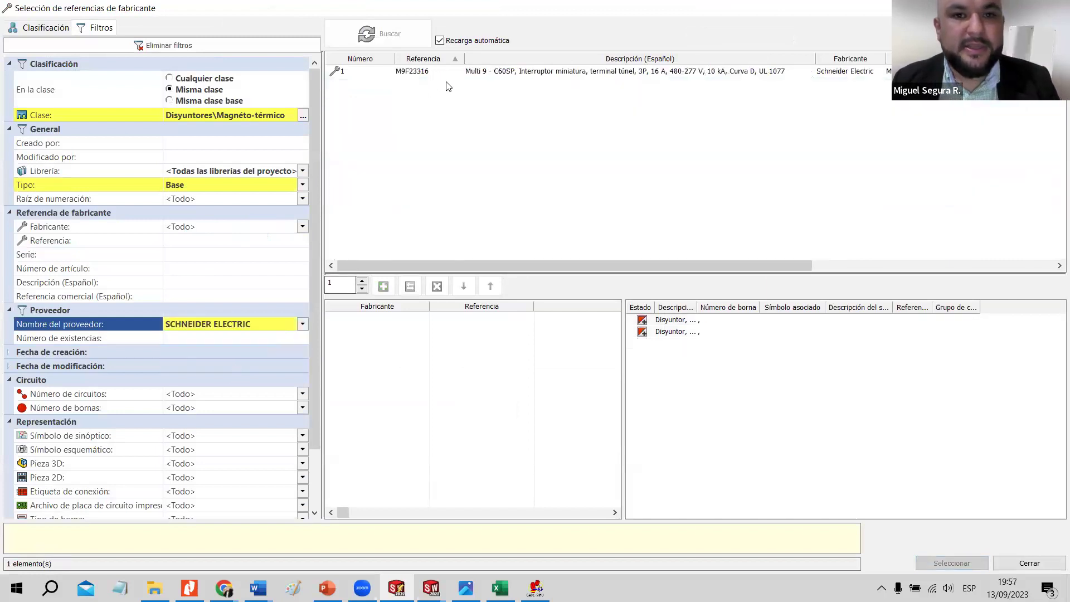
Reset the supplier filter to <Todo> and filter the references by 2 circuits and 4 terminals.
{"action": "left_click", "coordinate": [302, 324]}
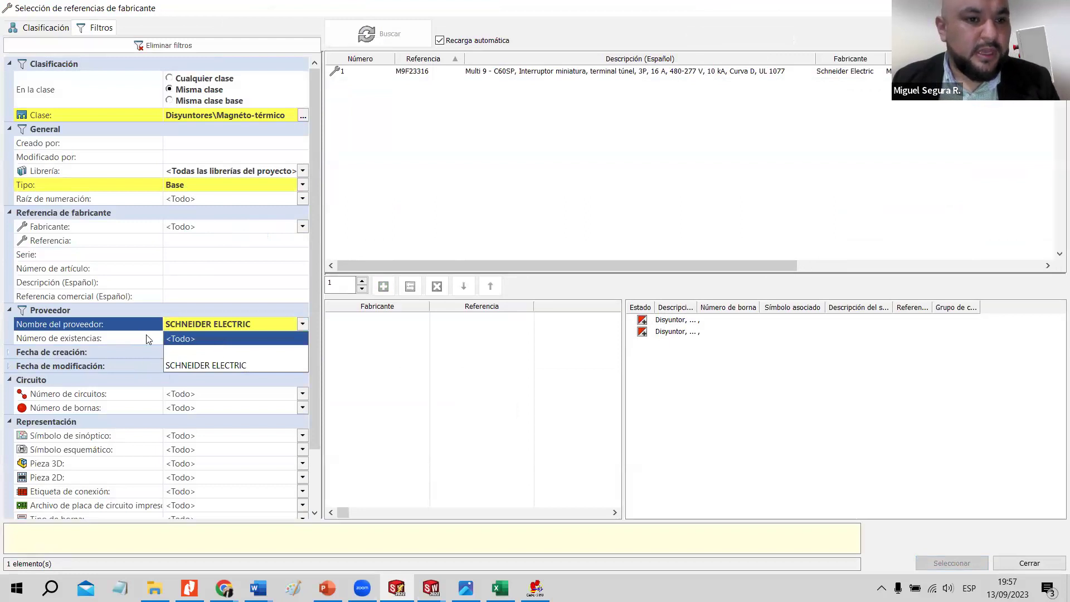
{"action": "left_click", "coordinate": [302, 393]}
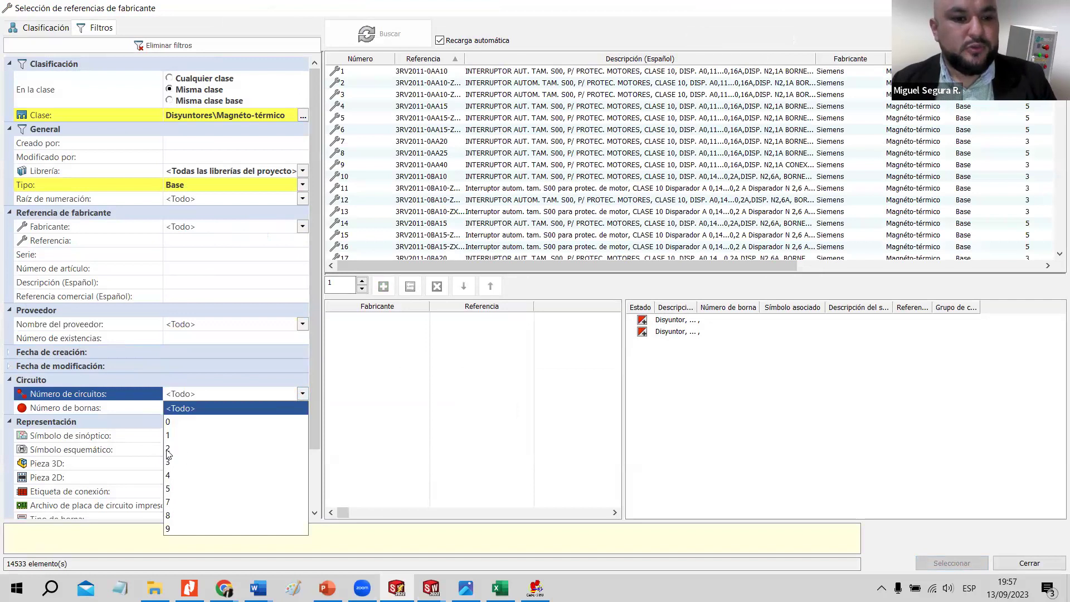
{"action": "left_click", "coordinate": [178, 447]}
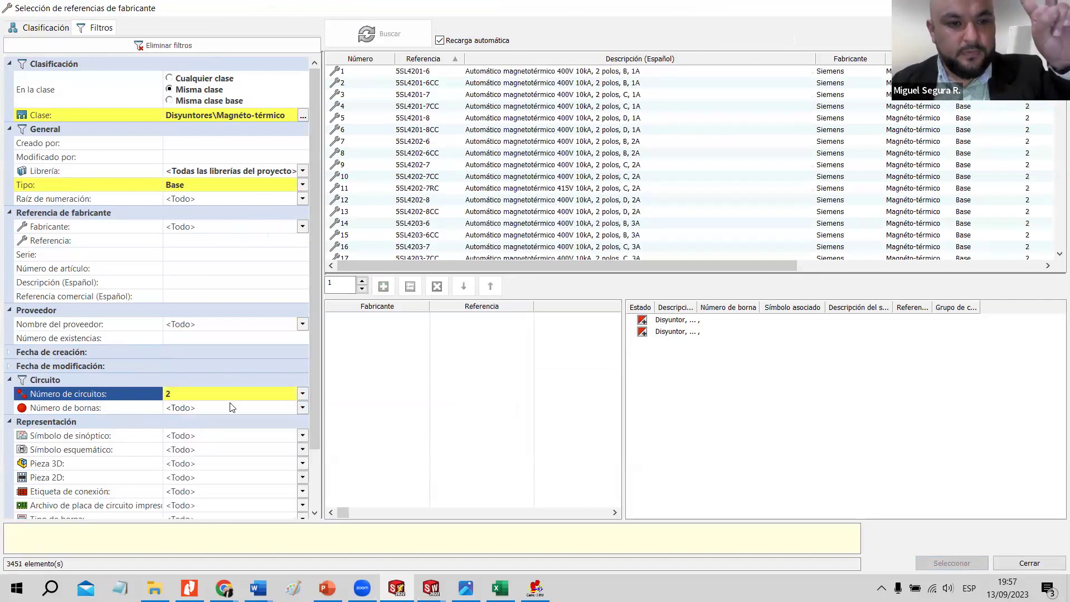
{"action": "left_click", "coordinate": [302, 407]}
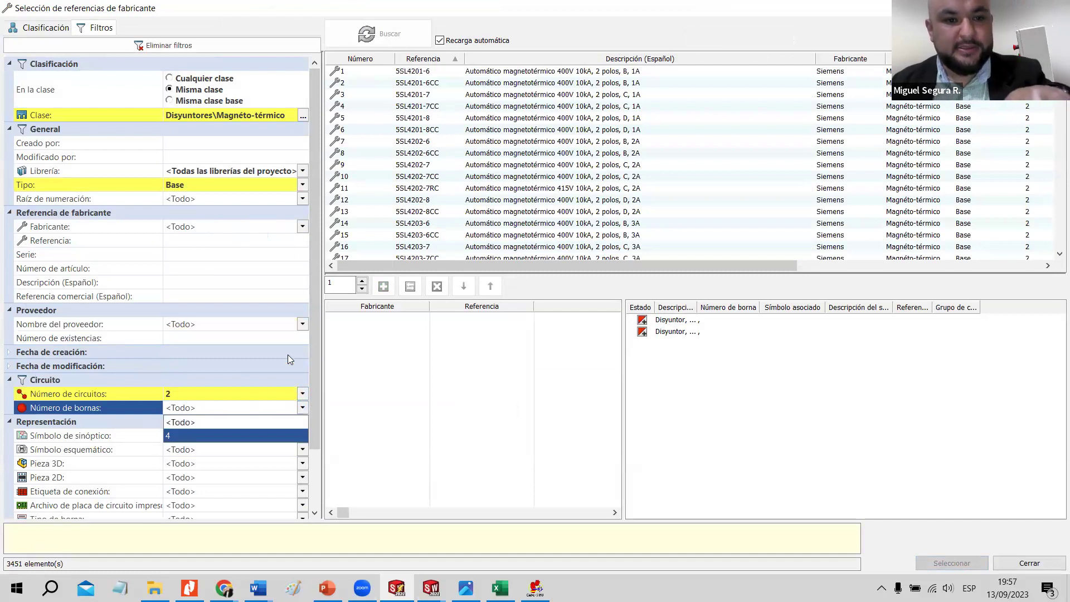
{"action": "left_click", "coordinate": [183, 437]}
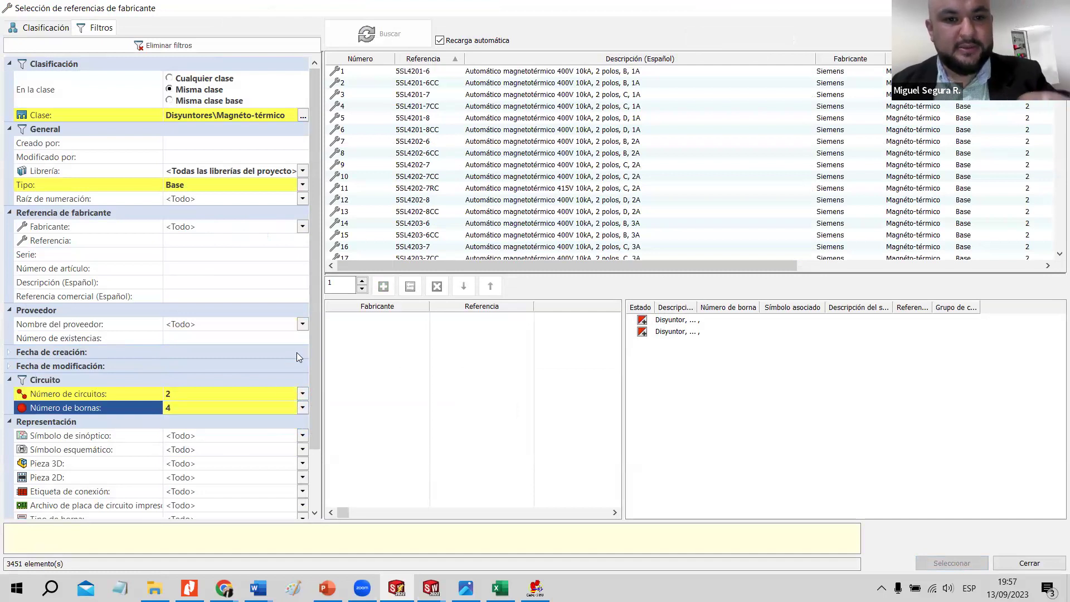
Select reference 5SL4201-6CC, browse the filtered references down to the ABB models and try to accept the selection.
{"action": "left_click", "coordinate": [427, 85]}
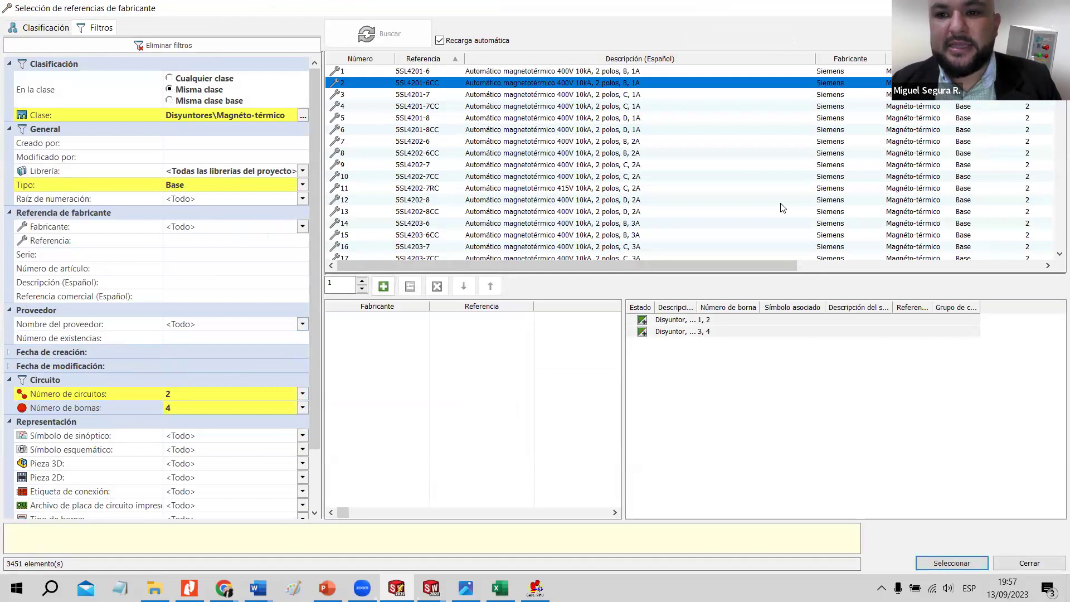
{"action": "scroll", "coordinate": [782, 208], "scroll_direction": "down", "scroll_amount": 5}
{"action": "scroll", "coordinate": [783, 207], "scroll_direction": "down", "scroll_amount": 20}
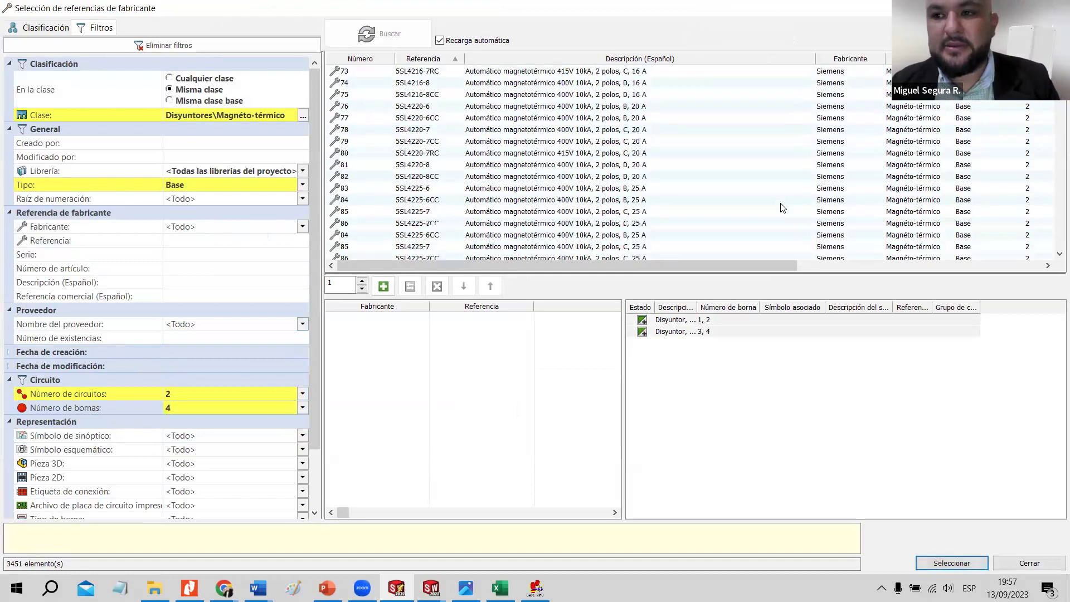
{"action": "left_click_drag", "start_coordinate": [1055, 151], "coordinate": [1054, 241]}
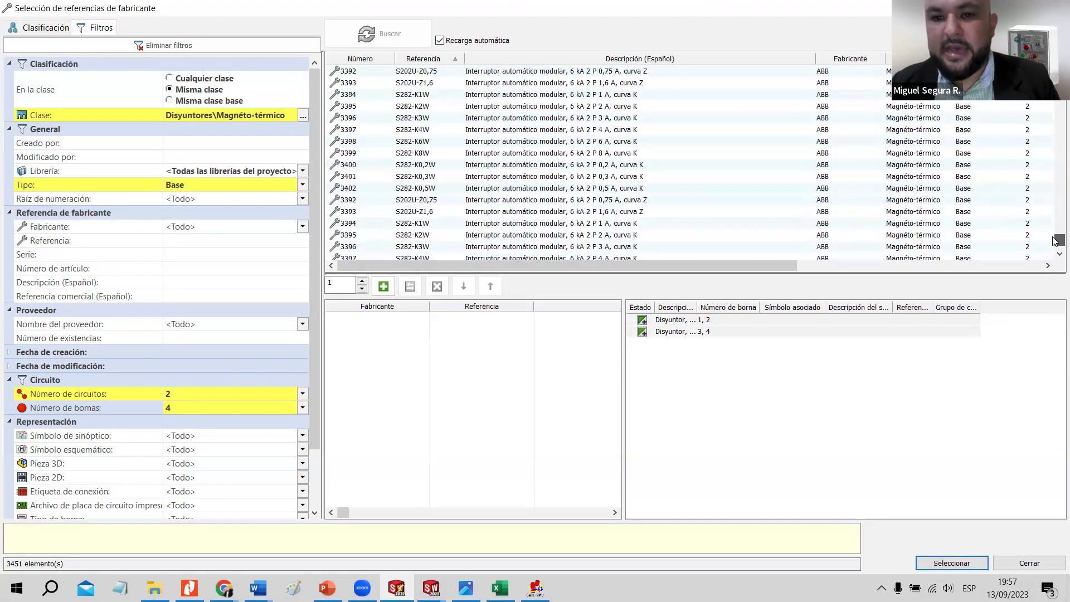
{"action": "left_click", "coordinate": [951, 563]}
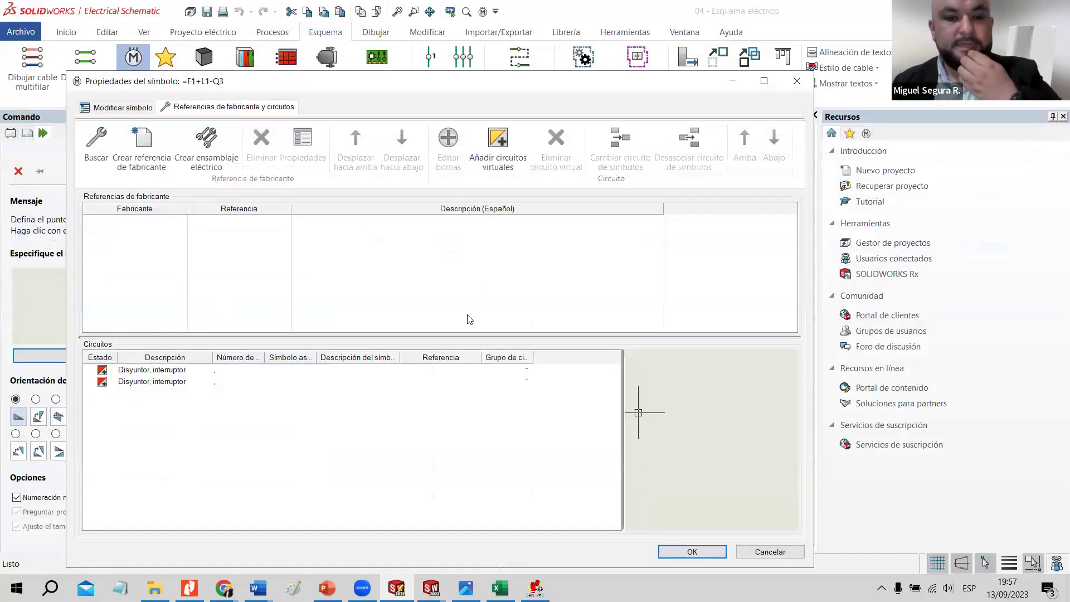
Reopen the manufacturer reference search for Q3 and limit it to 2 circuits and 4 terminals.
{"action": "left_click", "coordinate": [96, 141]}
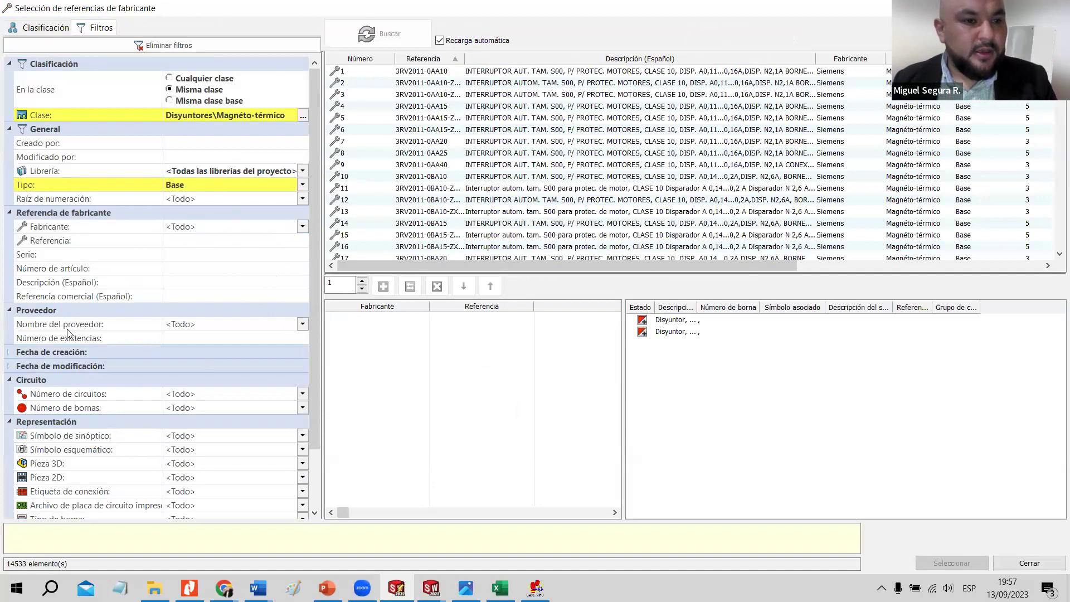
{"action": "left_click", "coordinate": [302, 393]}
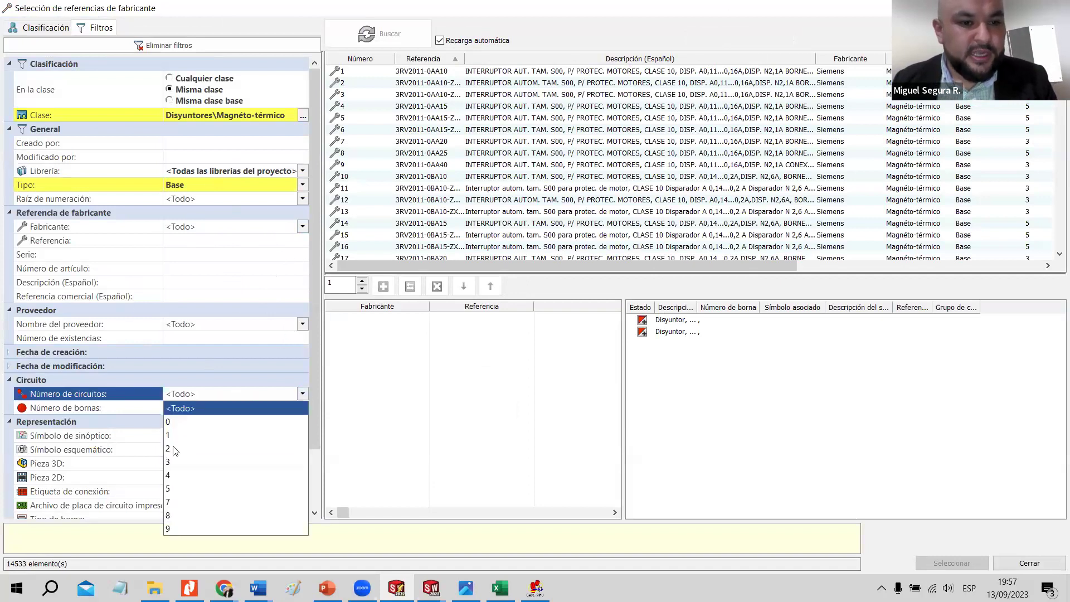
{"action": "left_click", "coordinate": [220, 394]}
{"action": "left_click", "coordinate": [302, 408]}
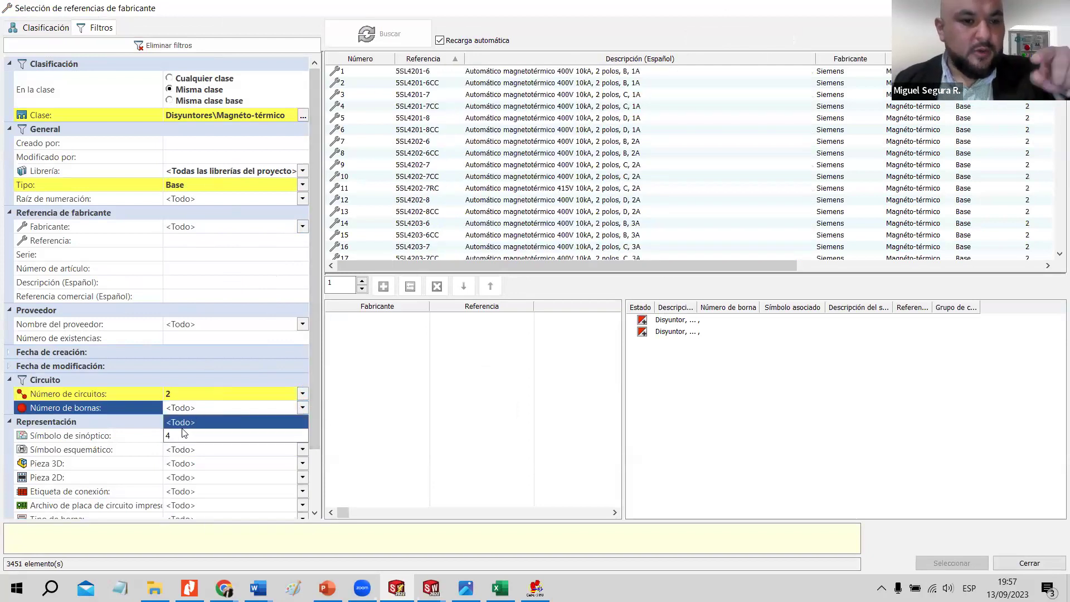
{"action": "left_click", "coordinate": [185, 437]}
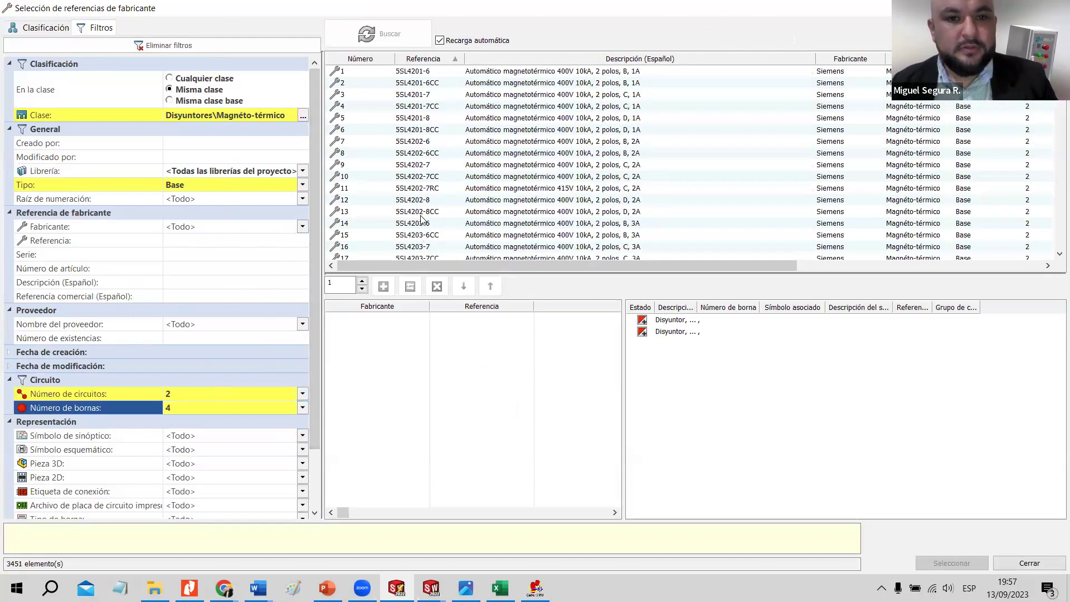
Add Siemens reference 5SL4216-7CC, a two-pole 16 A C-curve breaker, to Q3 and accept the selection.
{"action": "scroll", "coordinate": [713, 190], "scroll_direction": "down", "scroll_amount": 19}
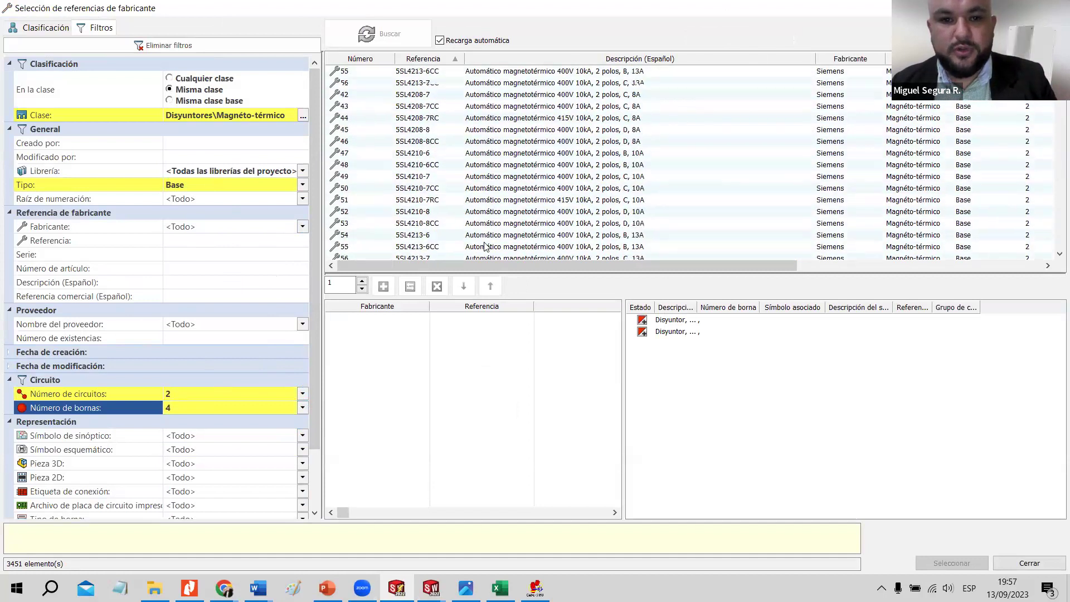
{"action": "double_click", "coordinate": [488, 240]}
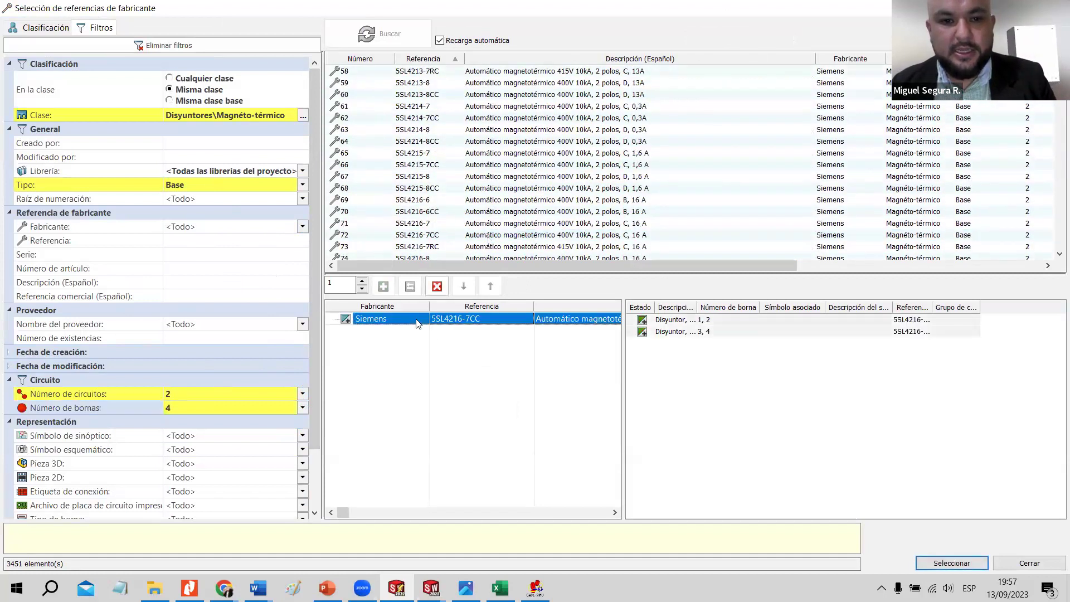
{"action": "left_click", "coordinate": [951, 564]}
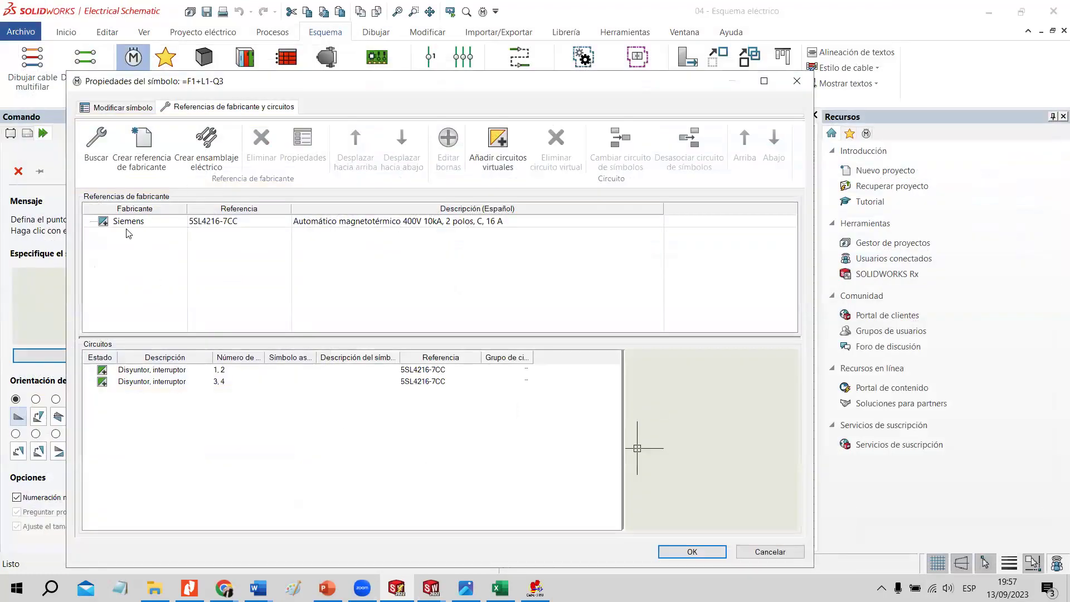
View the properties of reference 5SL4216-7CC, dismiss them without changes and cancel the Q3 symbol insertion.
{"action": "left_click", "coordinate": [224, 222]}
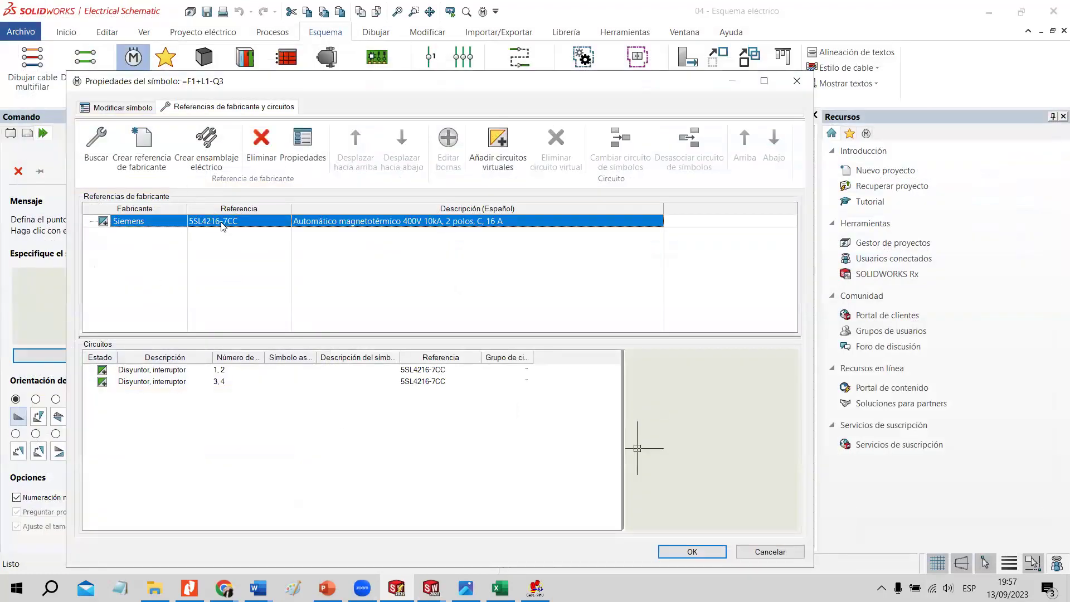
{"action": "left_click", "coordinate": [312, 148]}
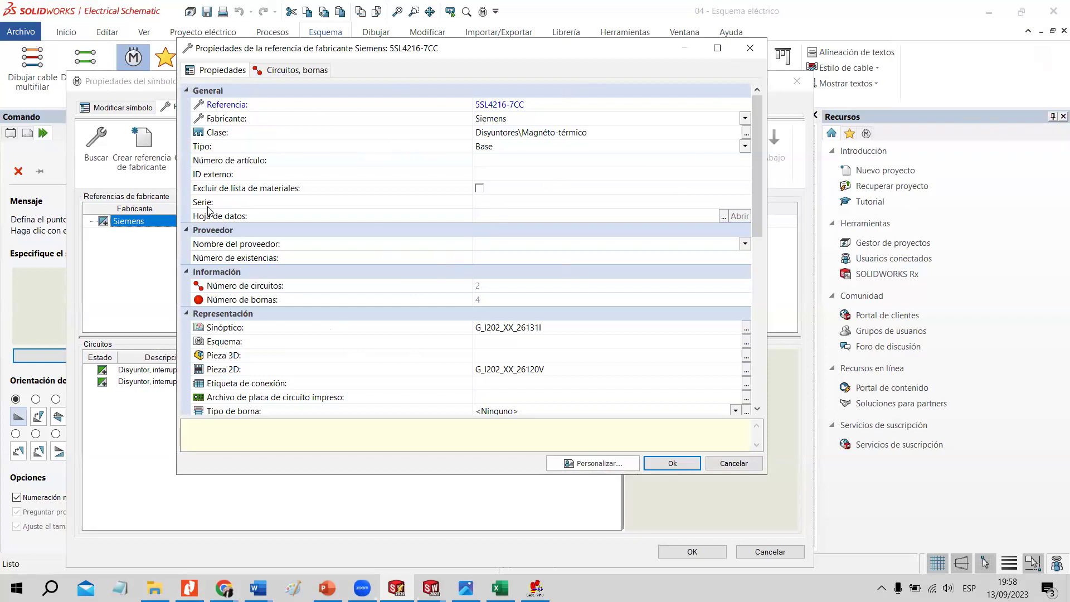
{"action": "left_click", "coordinate": [732, 463]}
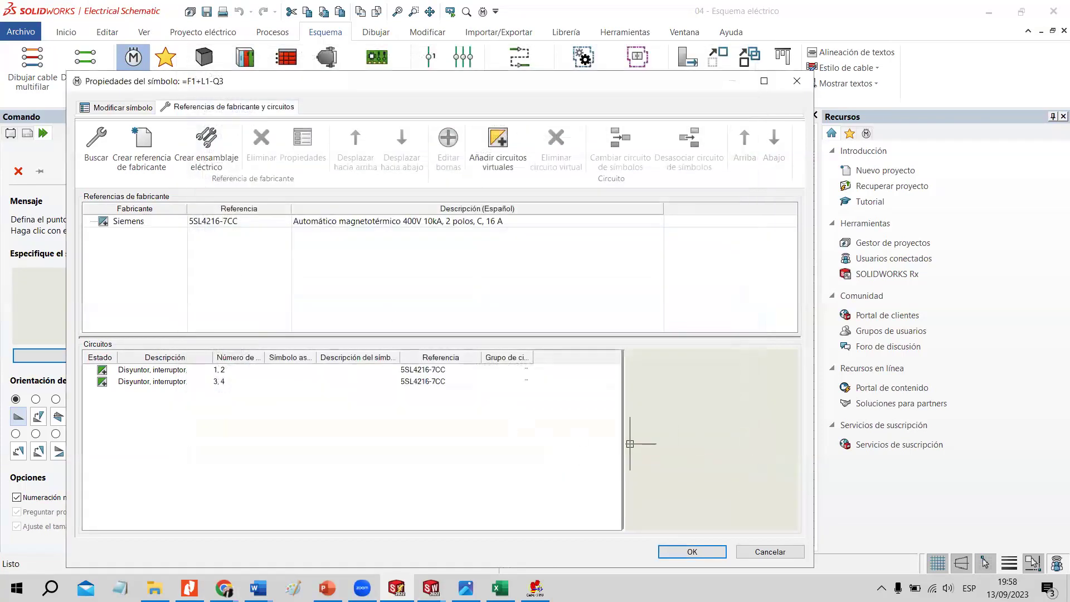
{"action": "left_click", "coordinate": [763, 552]}
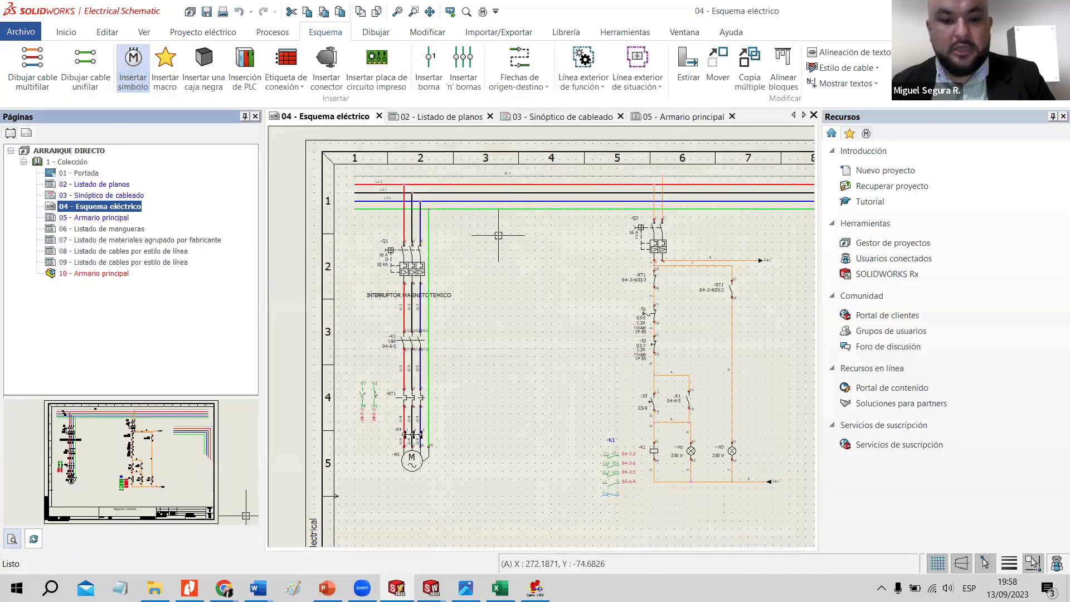
Switch to the Excel component list, review its references and manufacturers, and return to the electrical schematic.
{"action": "mouse_move", "coordinate": [500, 589]}
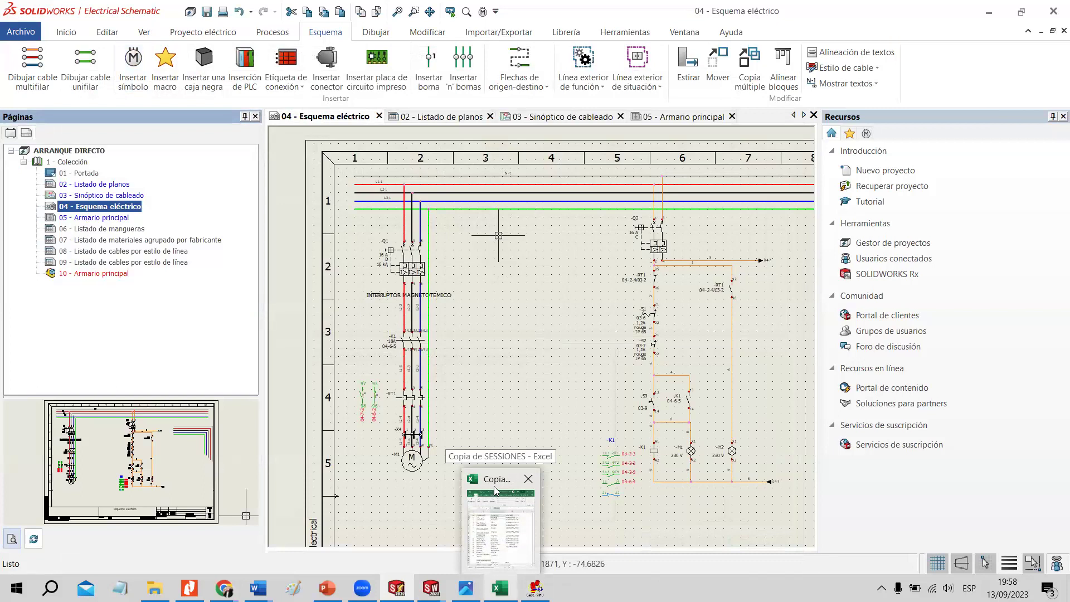
{"action": "left_click", "coordinate": [480, 521]}
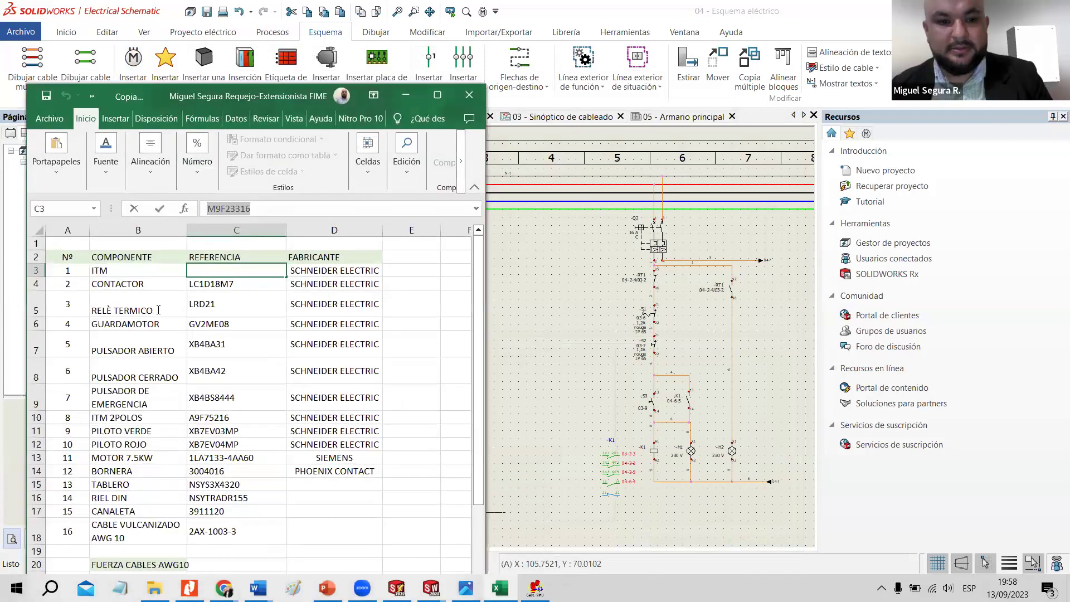
{"action": "left_click", "coordinate": [405, 94]}
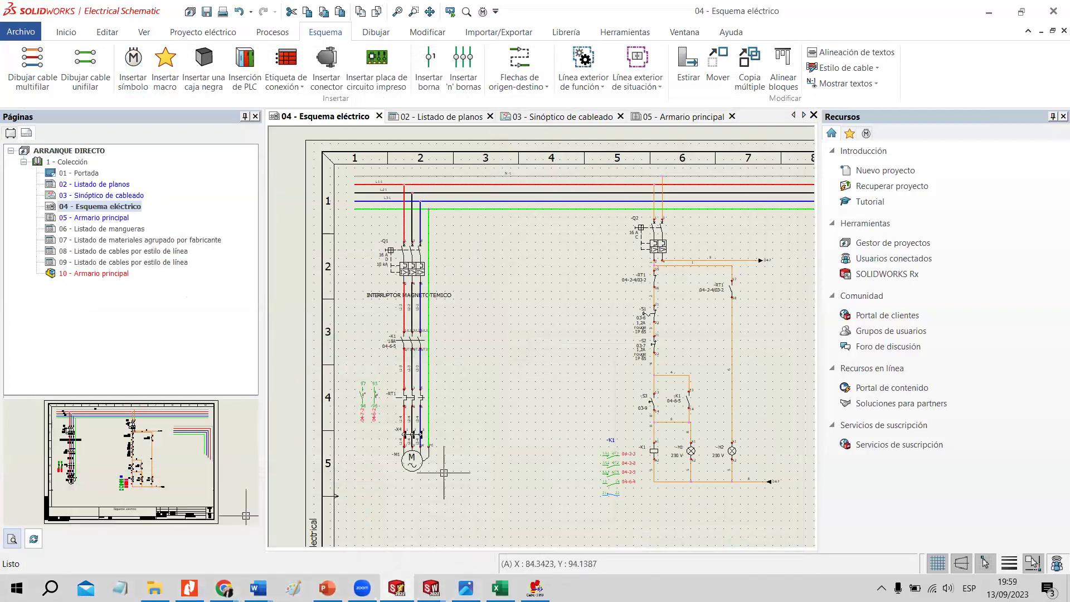
Browse the Schneider Electric auxiliary magneto-thermal references available for Q1, and close its component properties without changes.
{"action": "double_click", "coordinate": [411, 266]}
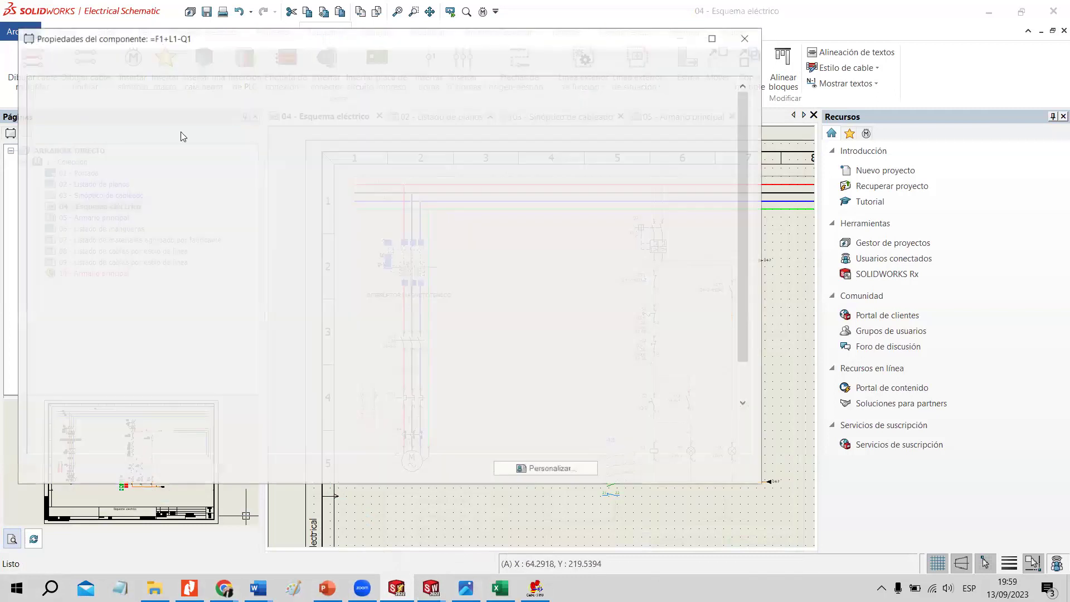
{"action": "left_click", "coordinate": [184, 64]}
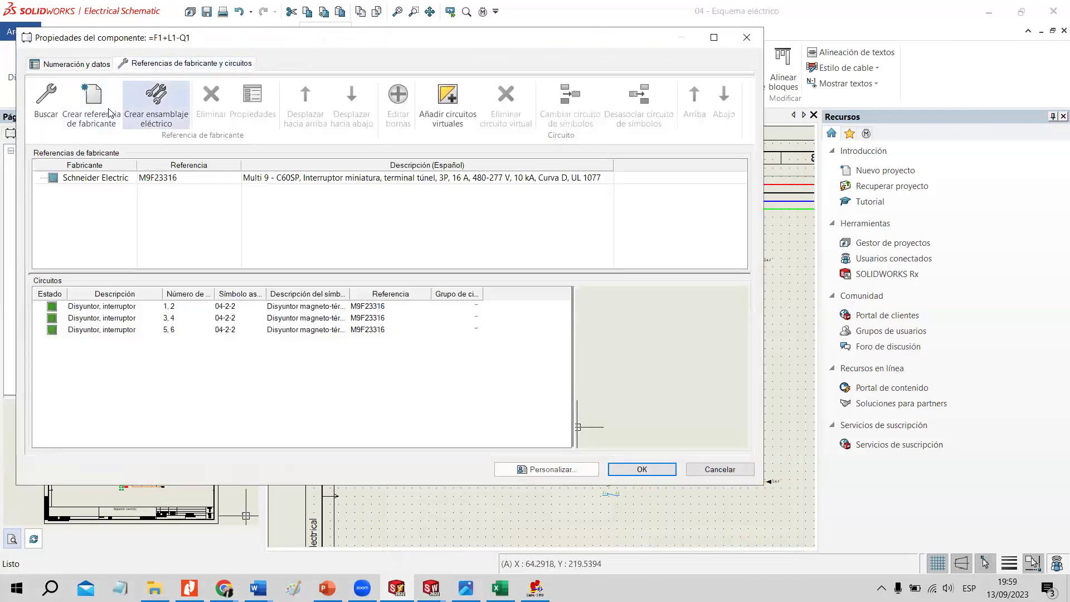
{"action": "left_click", "coordinate": [46, 100]}
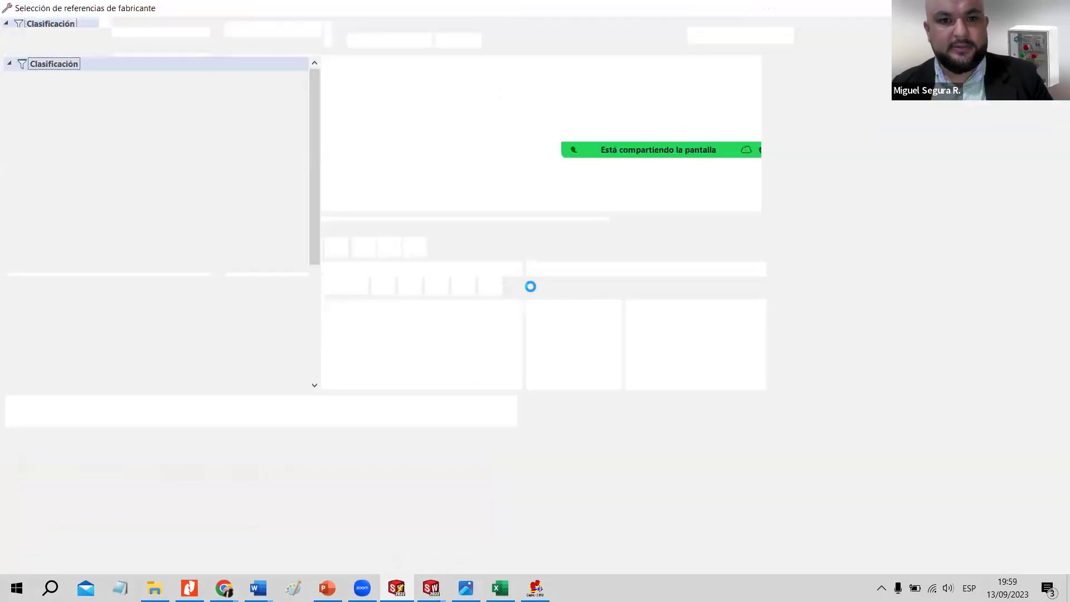
{"action": "scroll", "coordinate": [452, 176], "scroll_direction": "down", "scroll_amount": 10}
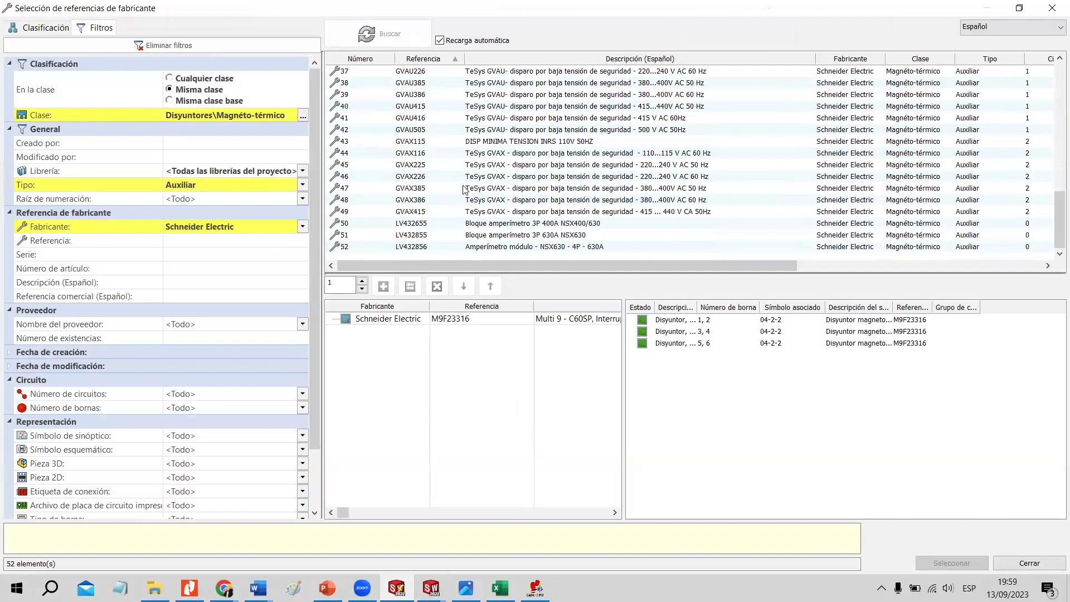
{"action": "scroll", "coordinate": [412, 147], "scroll_direction": "up", "scroll_amount": 9}
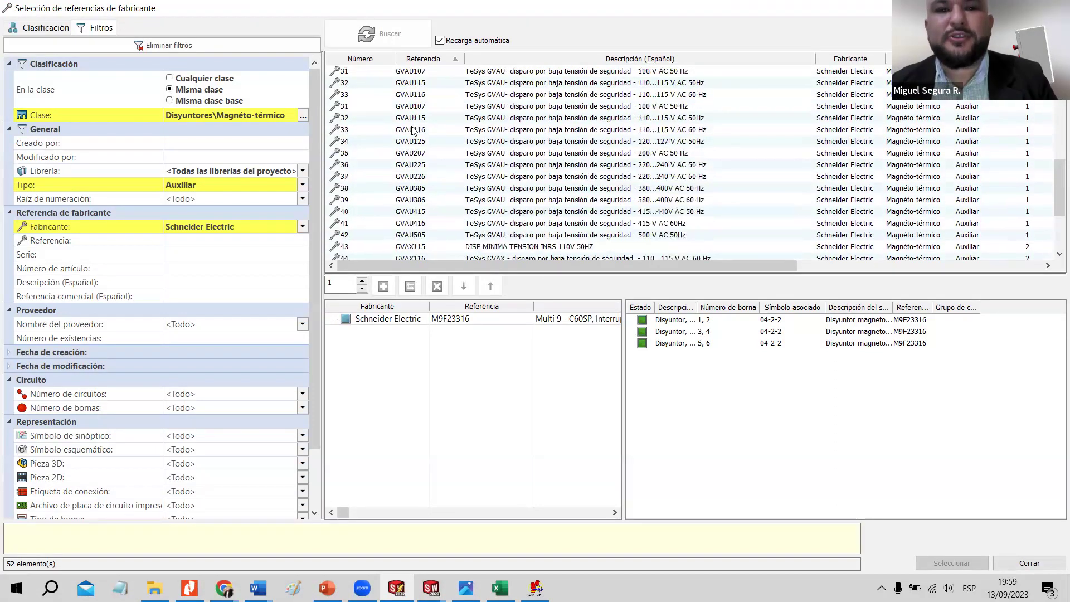
{"action": "scroll", "coordinate": [413, 148], "scroll_direction": "up", "scroll_amount": 3}
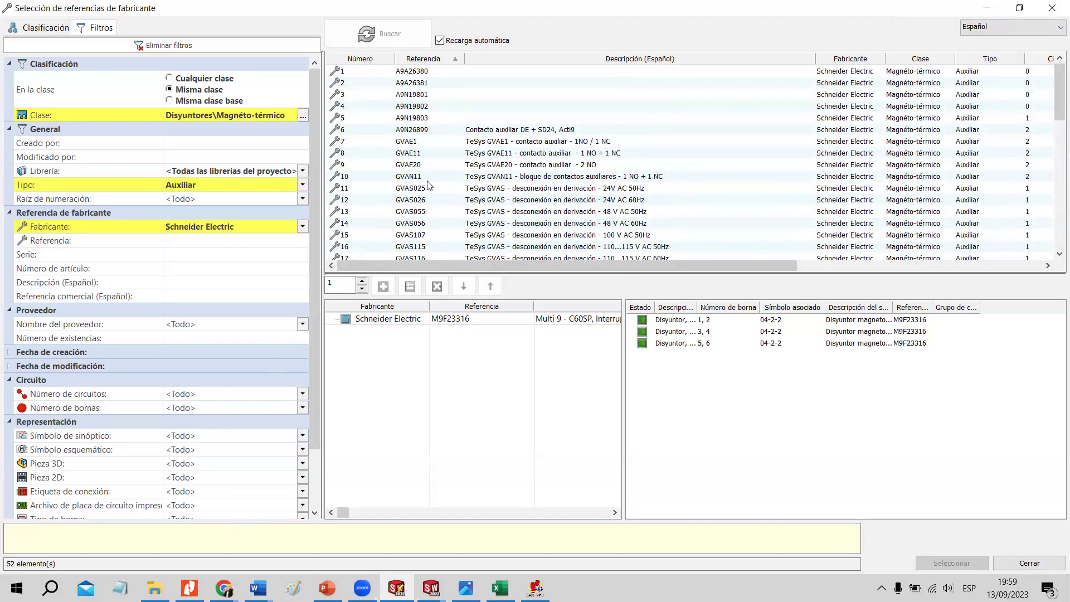
{"action": "left_click", "coordinate": [422, 96]}
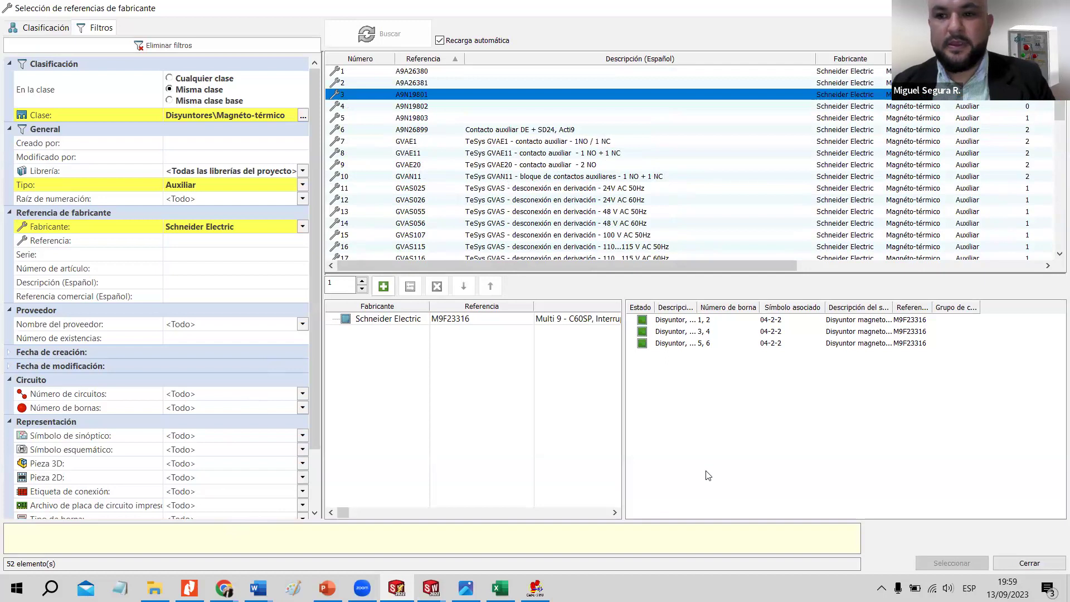
{"action": "key", "text": "Escape"}
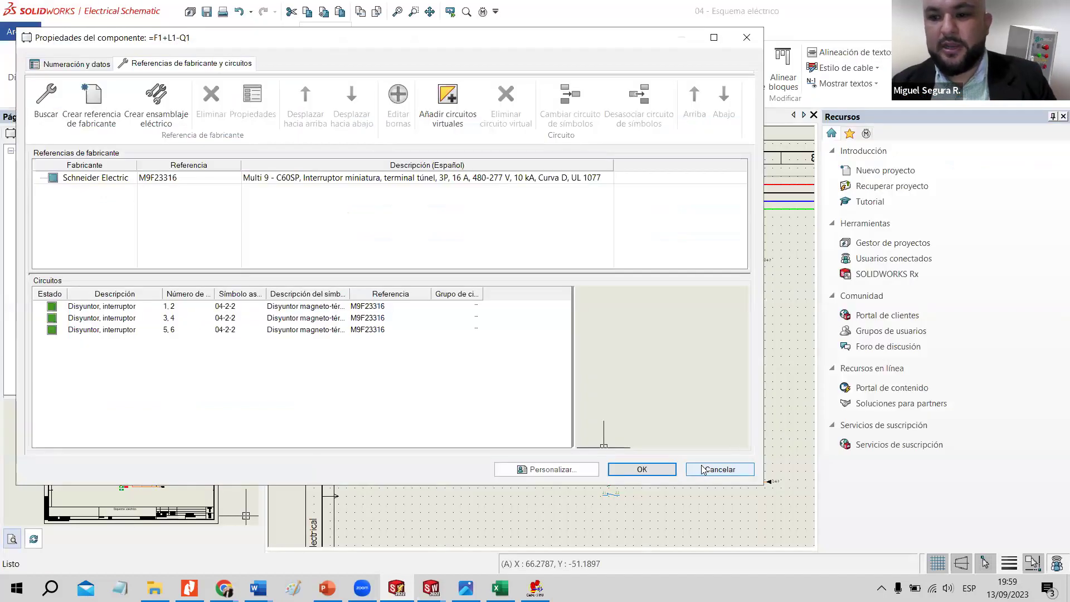
{"action": "left_click", "coordinate": [704, 470]}
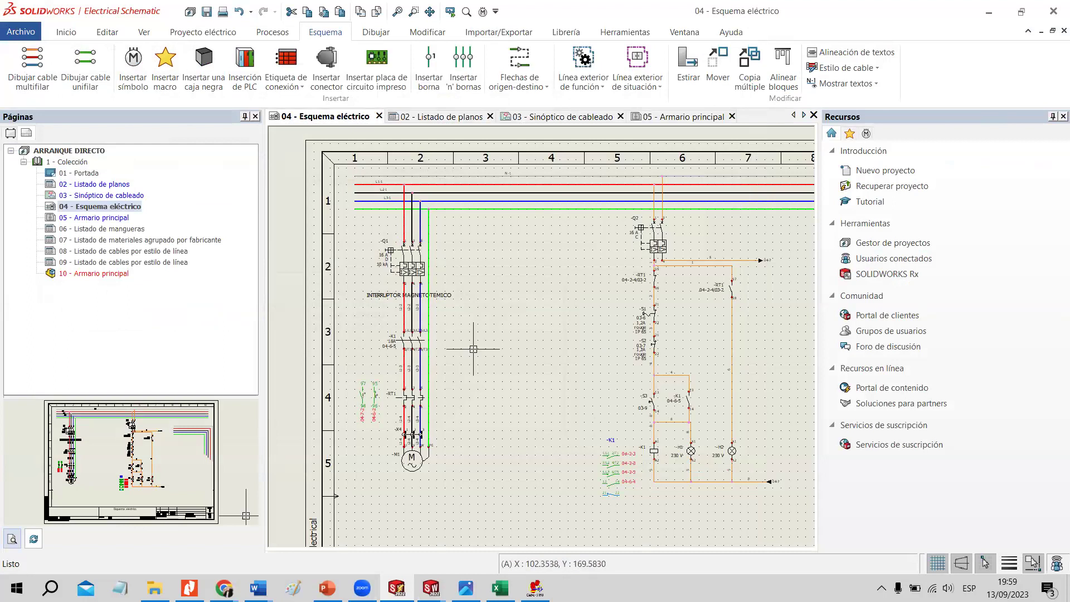
Delete the unconnected set of L-shaped multi-line cables beside the control circuit on the electrical schematic.
{"action": "scroll", "coordinate": [474, 349], "scroll_direction": "down", "scroll_amount": 3}
{"action": "scroll", "coordinate": [537, 360], "scroll_direction": "up", "scroll_amount": 2}
{"action": "scroll", "coordinate": [645, 302], "scroll_direction": "up", "scroll_amount": 2}
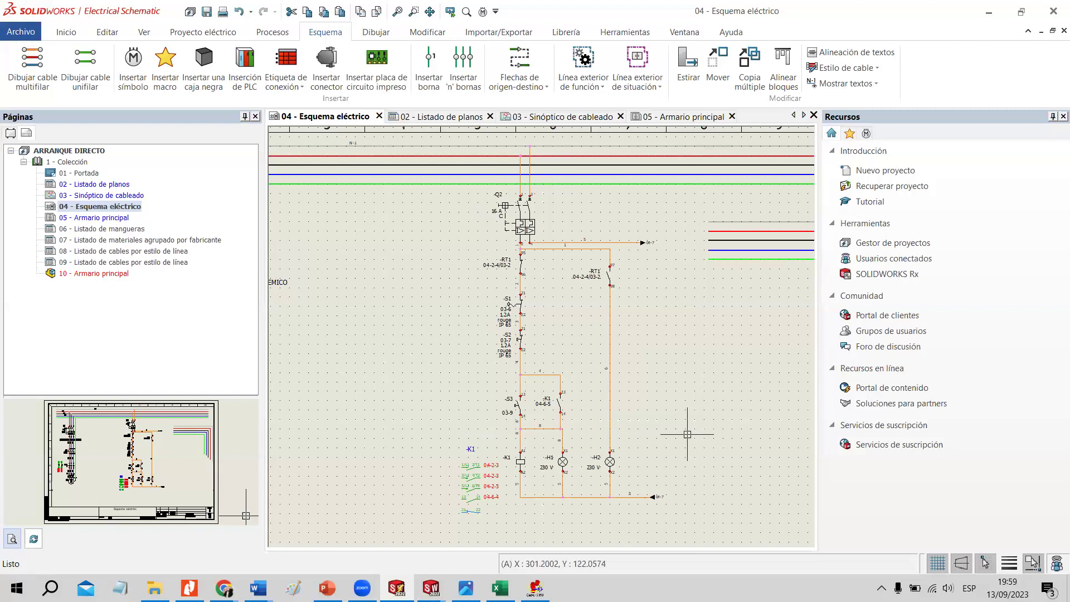
{"action": "scroll", "coordinate": [704, 321], "scroll_direction": "down", "scroll_amount": 1}
{"action": "scroll", "coordinate": [704, 320], "scroll_direction": "down", "scroll_amount": 1}
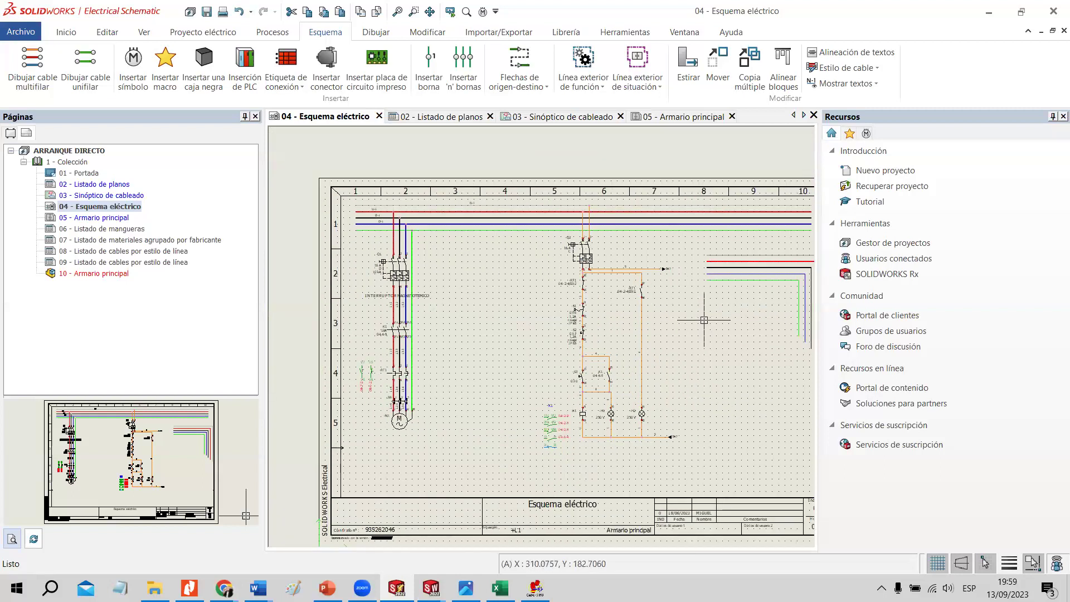
{"action": "scroll", "coordinate": [694, 340], "scroll_direction": "down", "scroll_amount": 2}
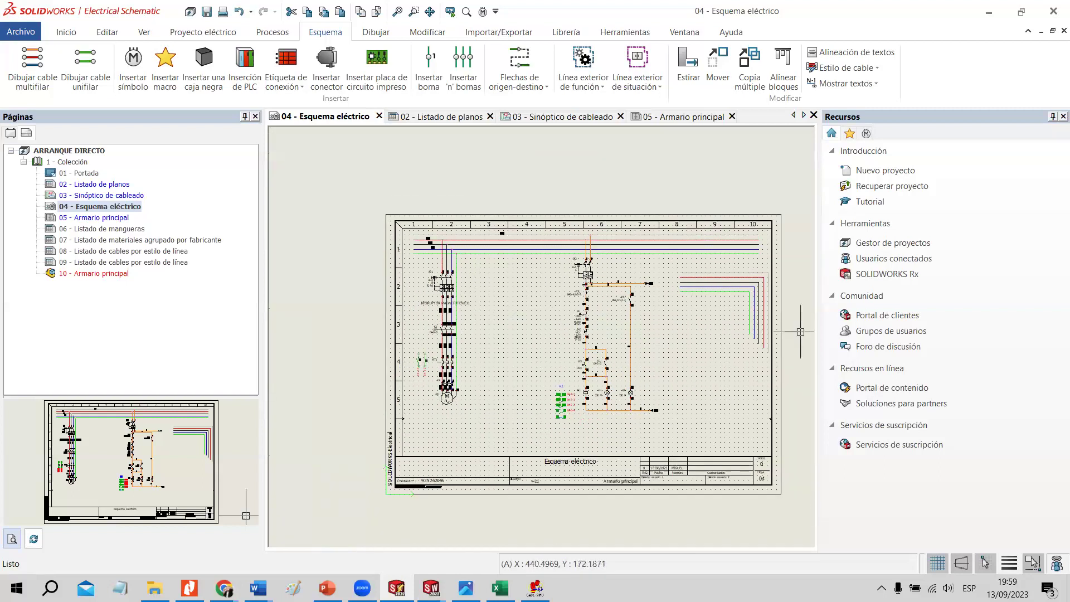
{"action": "scroll", "coordinate": [791, 333], "scroll_direction": "up", "scroll_amount": 3}
{"action": "scroll", "coordinate": [767, 334], "scroll_direction": "up", "scroll_amount": 1}
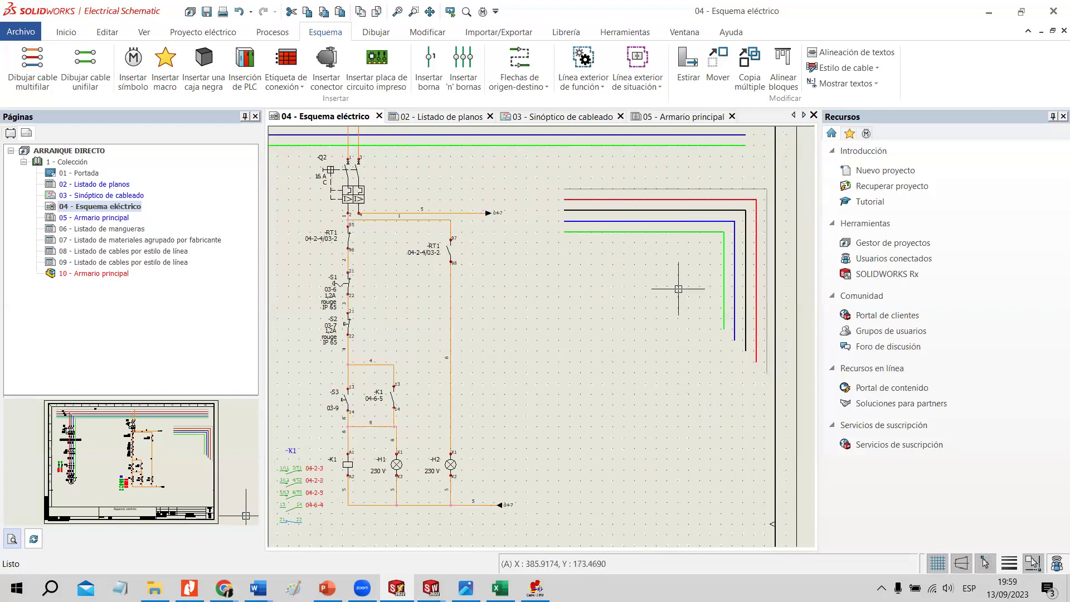
{"action": "left_click", "coordinate": [554, 159]}
{"action": "left_click", "coordinate": [771, 394]}
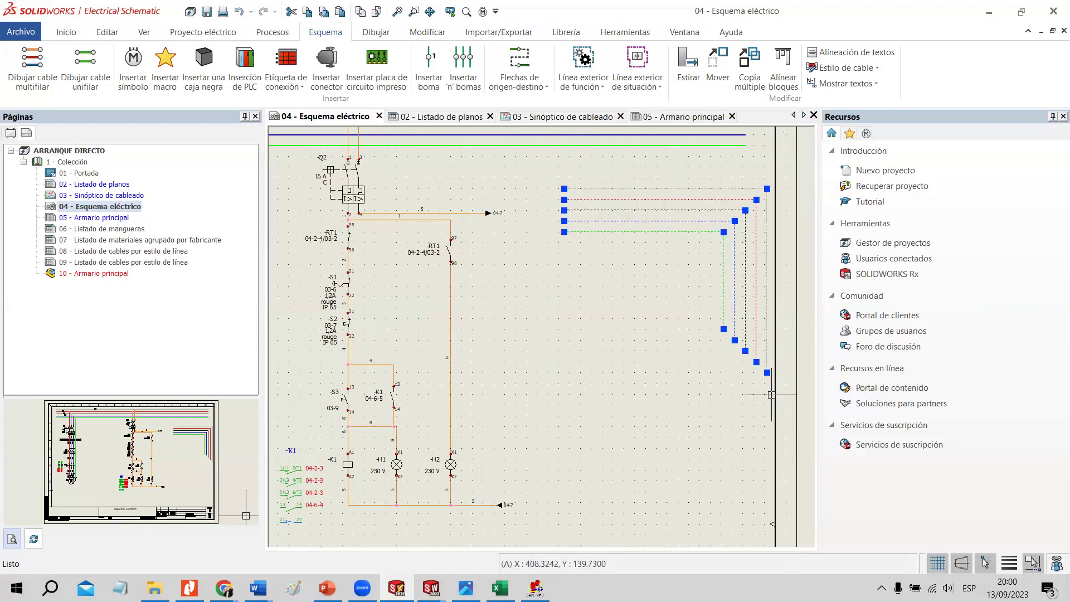
{"action": "key", "text": "Delete"}
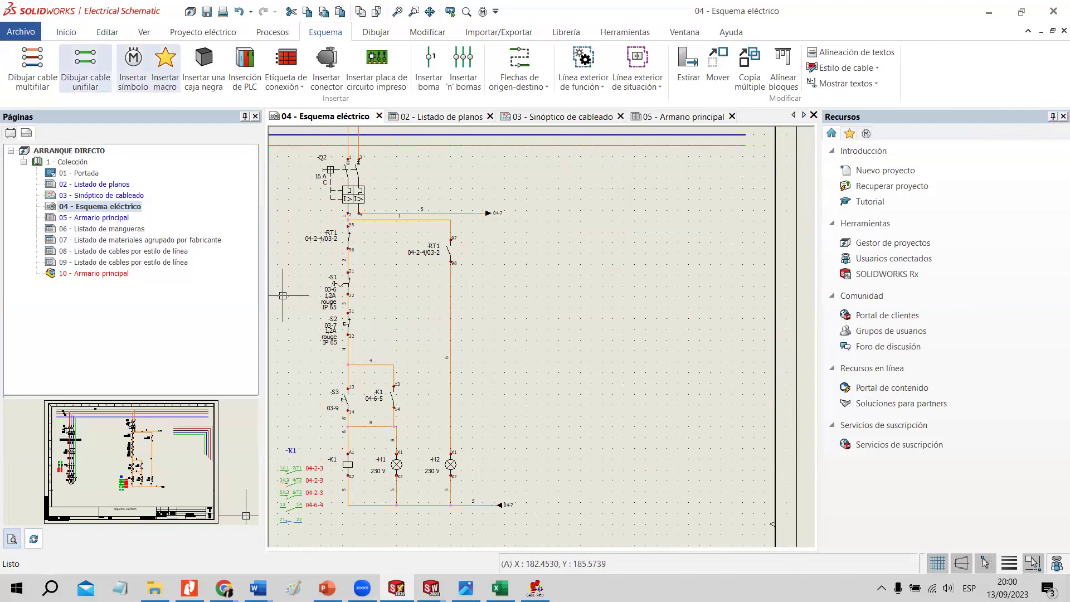
{"action": "key", "text": "Escape"}
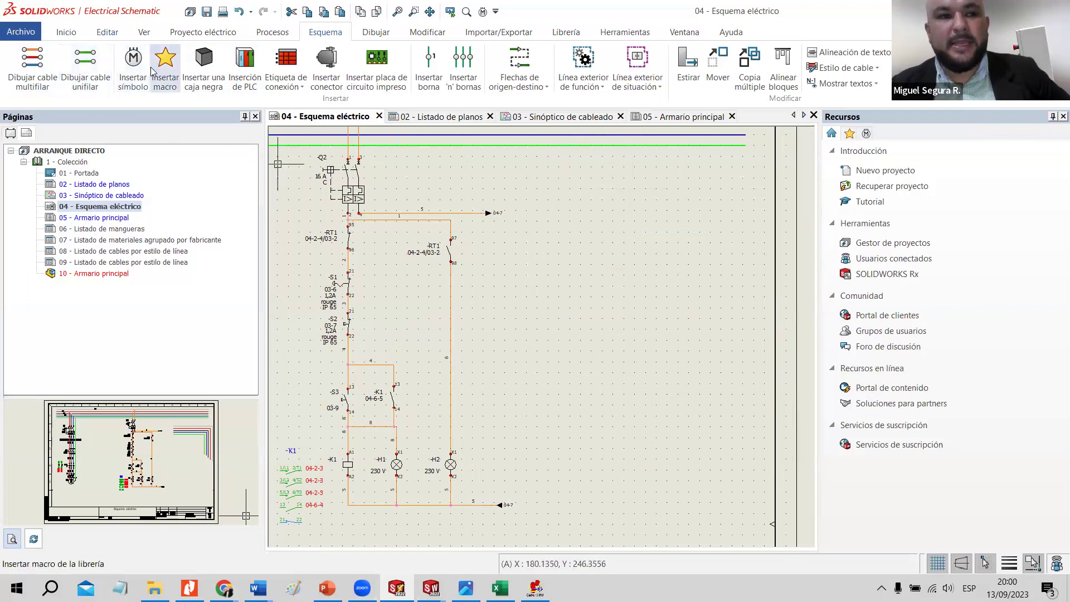
Browse the component classes in the symbol selector and cancel the symbol insertion.
{"action": "left_click", "coordinate": [132, 67]}
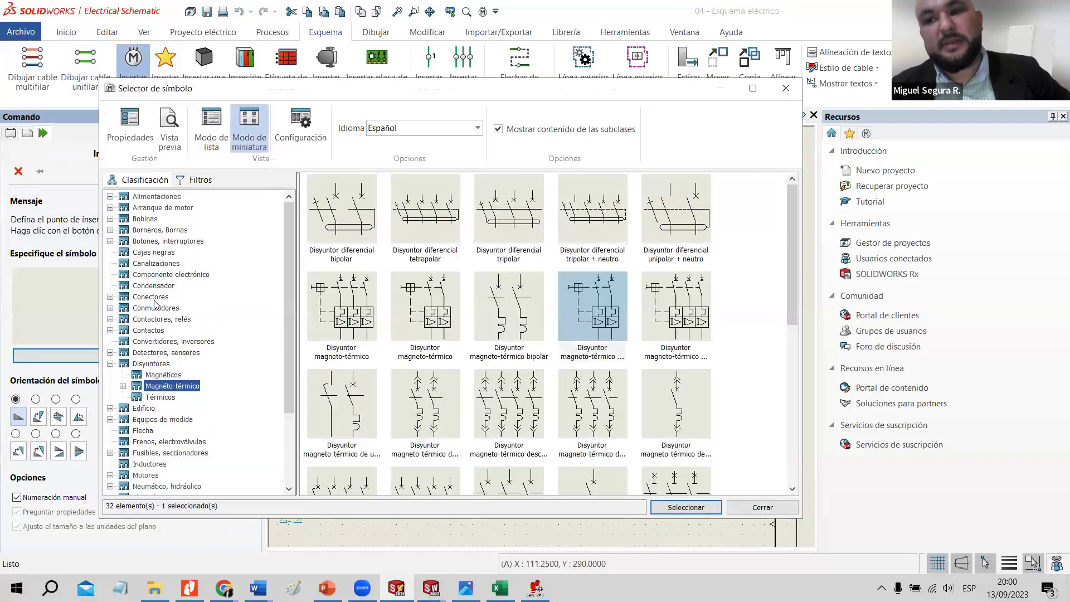
{"action": "scroll", "coordinate": [157, 351], "scroll_direction": "down", "scroll_amount": 3}
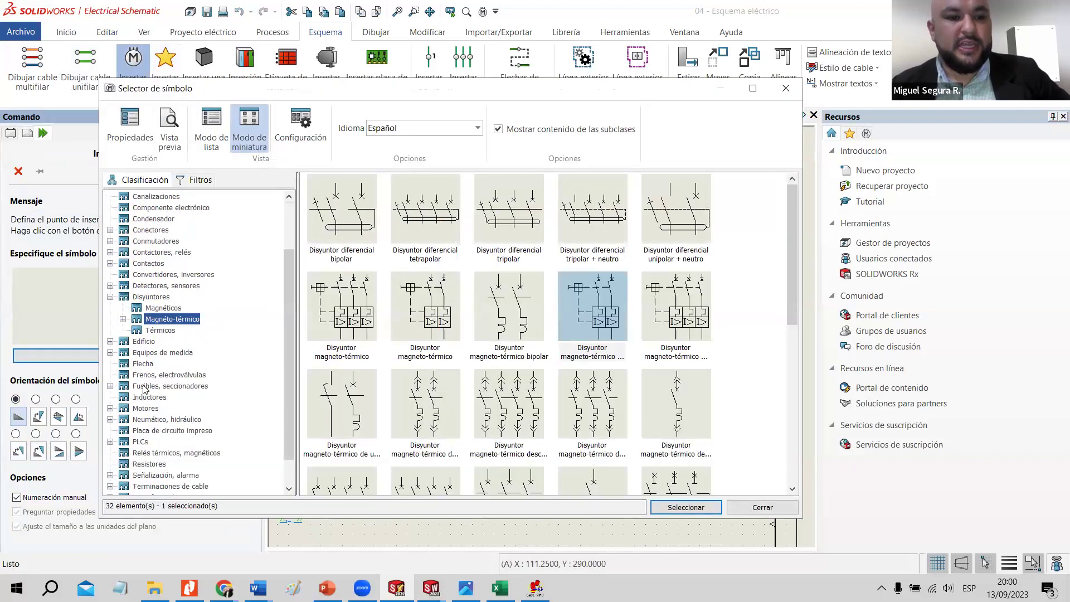
{"action": "scroll", "coordinate": [131, 355], "scroll_direction": "up", "scroll_amount": 3}
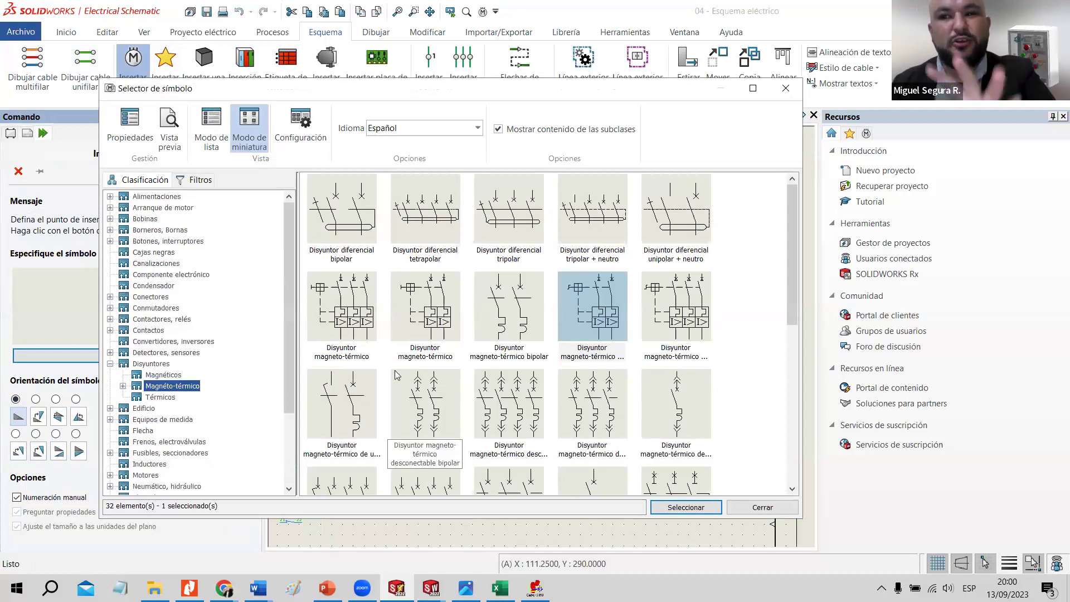
{"action": "left_click", "coordinate": [773, 511]}
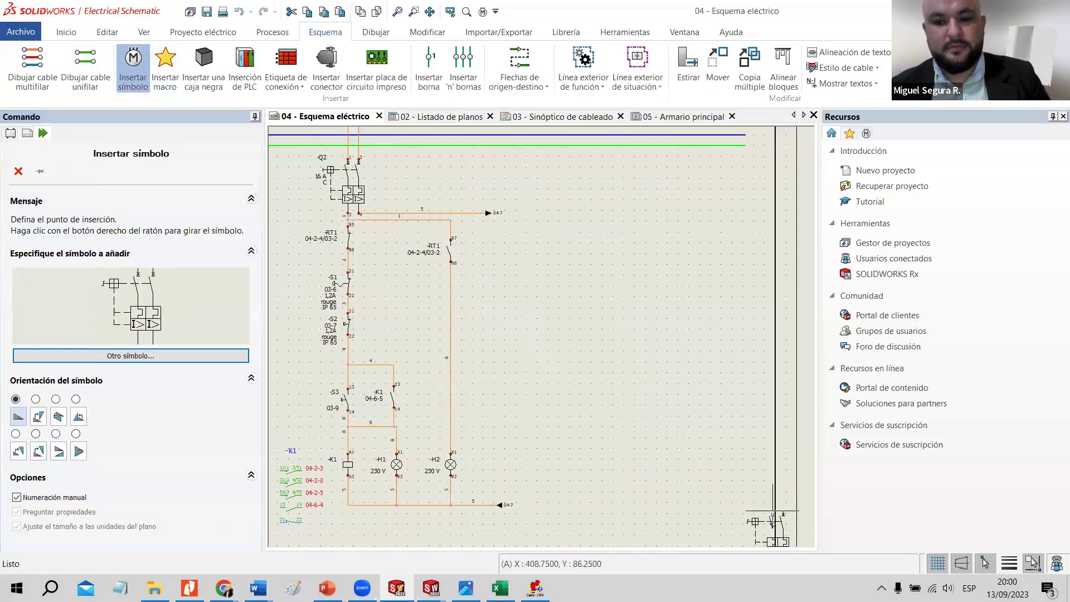
{"action": "key", "text": "Escape"}
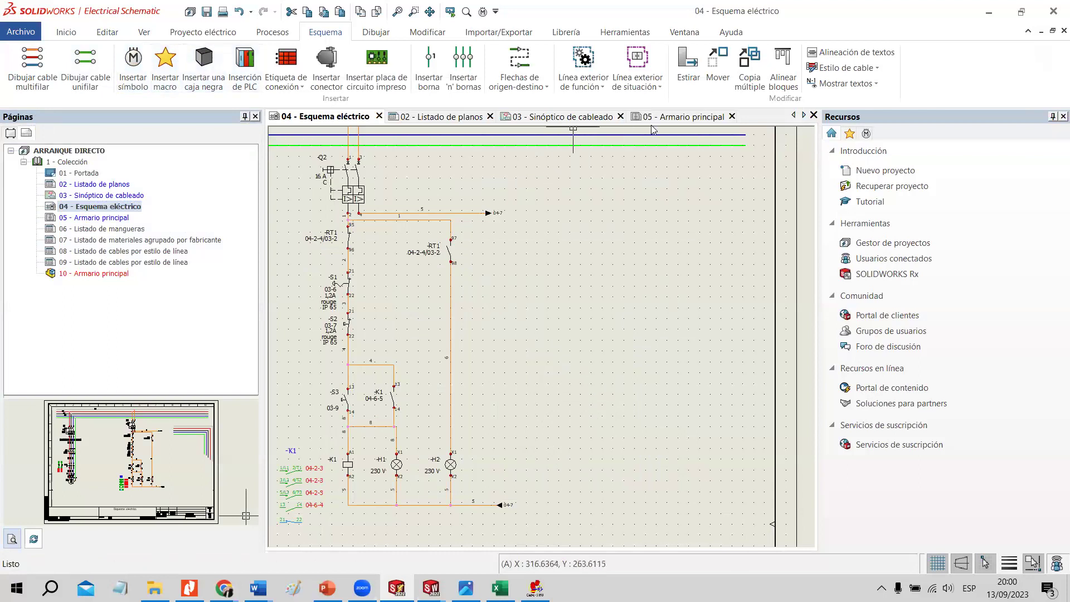
View the 2D cabinet layout and door controls on page 05 - Armario principal and return to the electrical schematic.
{"action": "left_click", "coordinate": [672, 121]}
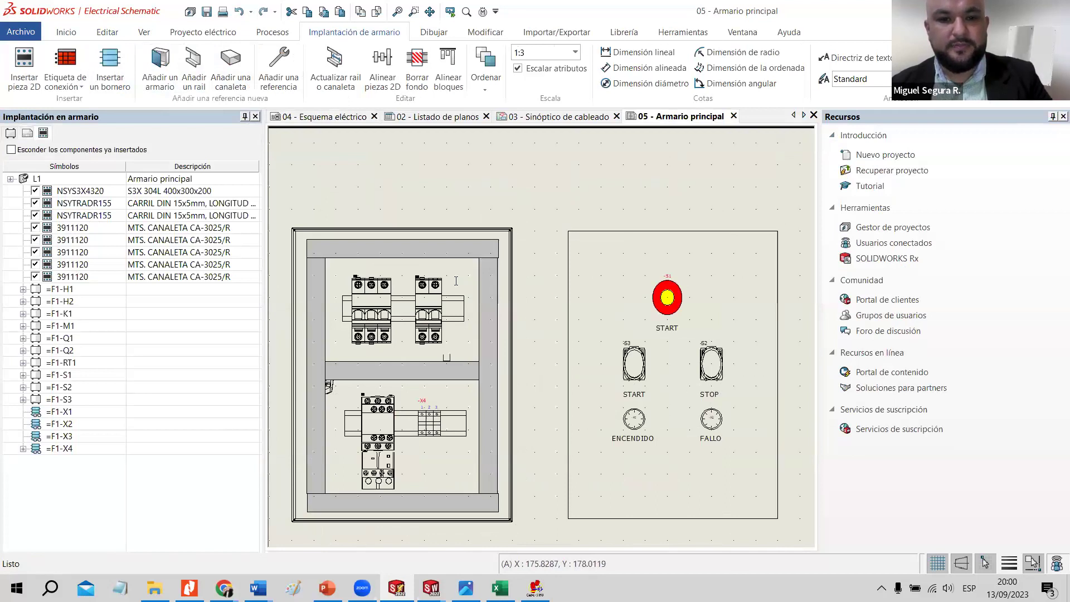
{"action": "scroll", "coordinate": [456, 281], "scroll_direction": "down", "scroll_amount": 2}
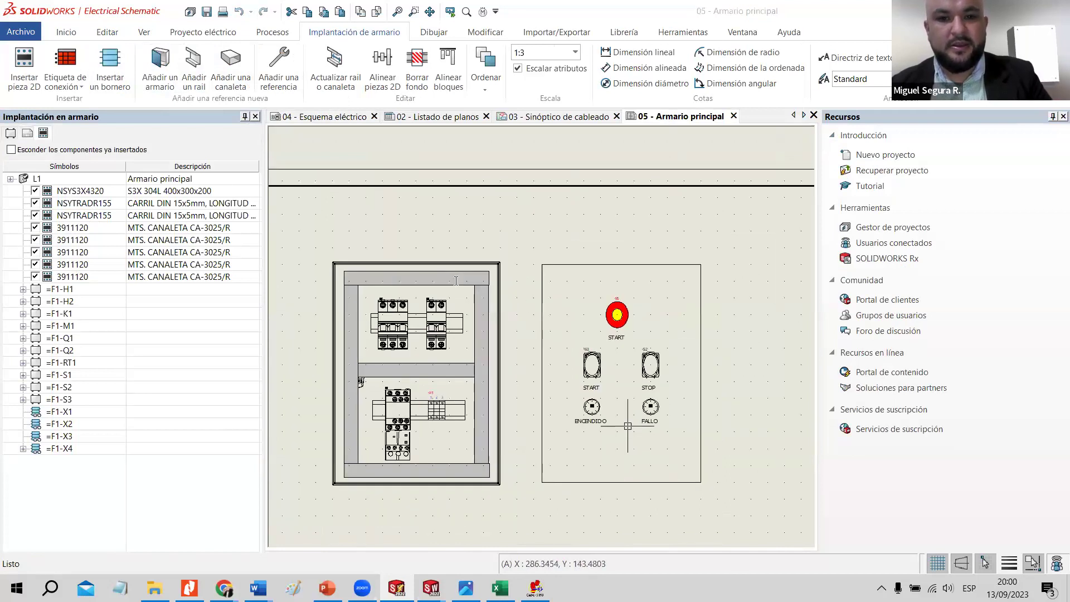
{"action": "scroll", "coordinate": [632, 414], "scroll_direction": "up", "scroll_amount": 4}
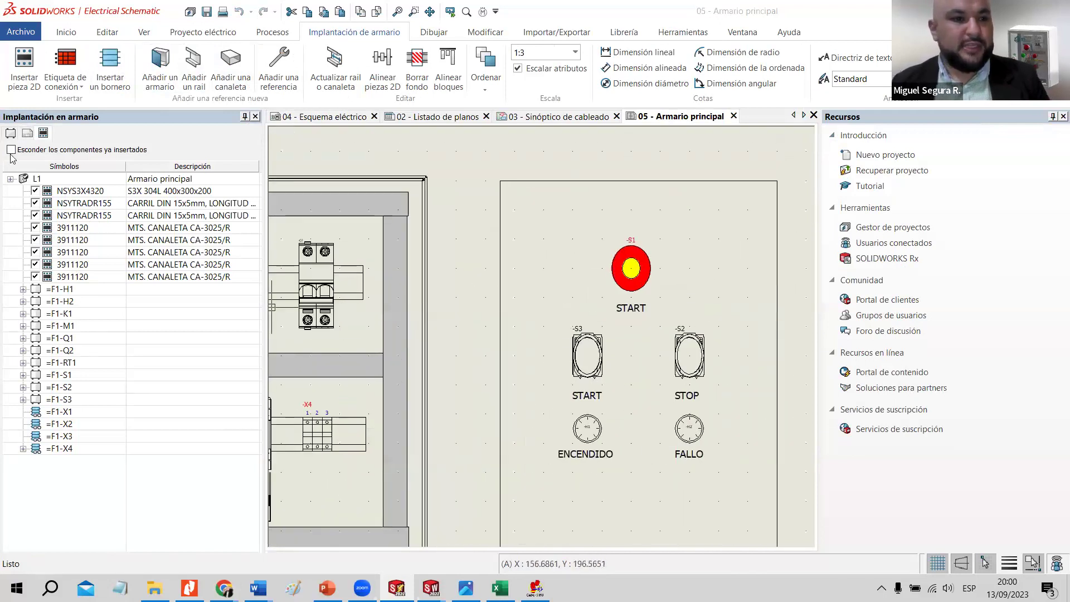
{"action": "left_click", "coordinate": [298, 116]}
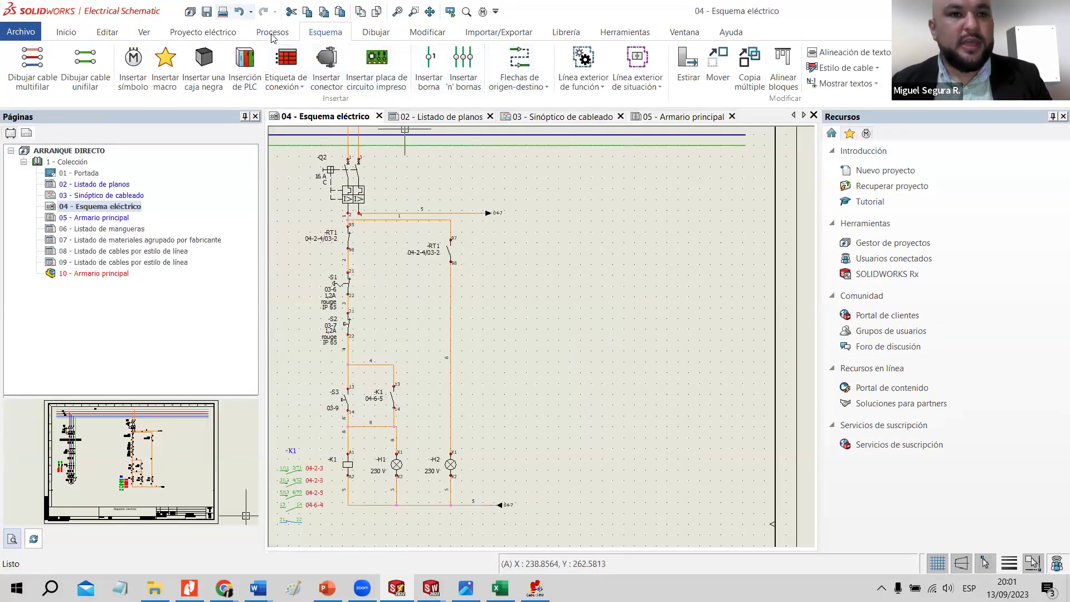
Switch to SOLIDWORKS and examine the 3D control cabinet assembly with its door controls and internal components.
{"action": "left_click", "coordinate": [273, 34]}
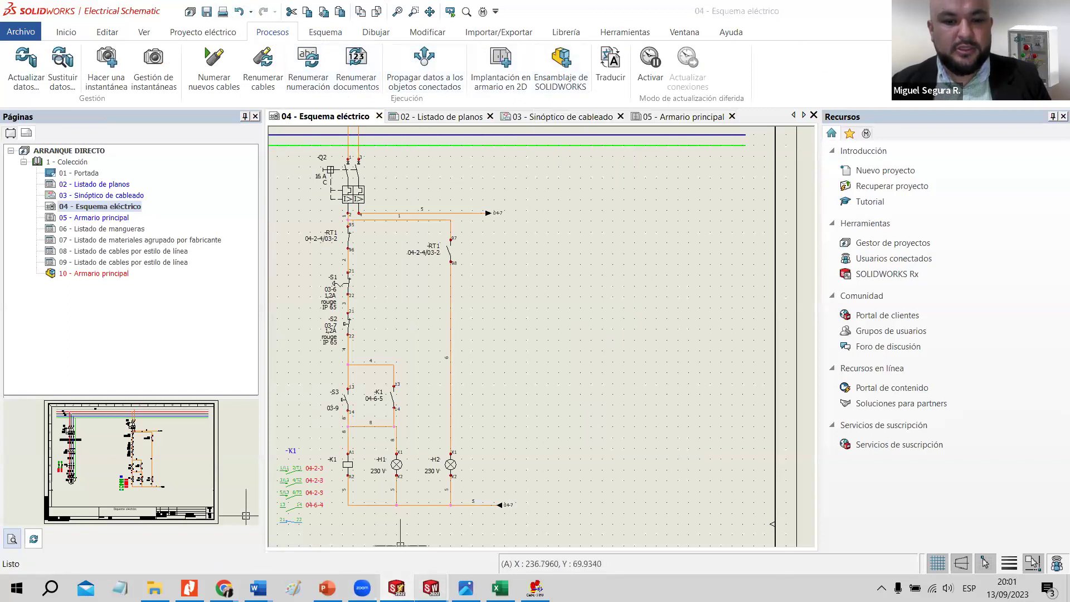
{"action": "mouse_move", "coordinate": [431, 588]}
{"action": "left_click", "coordinate": [358, 530]}
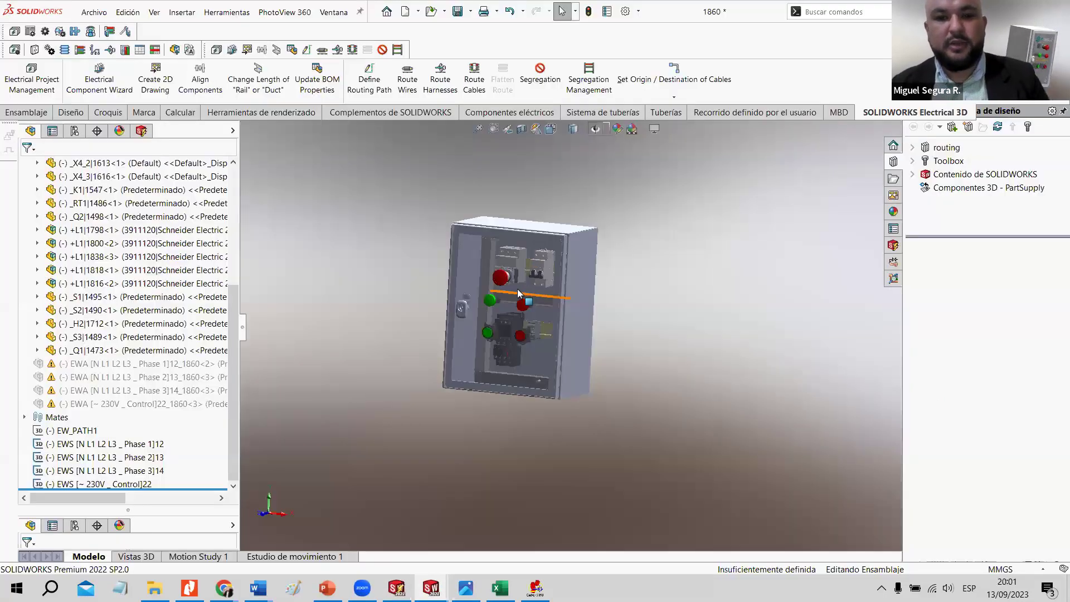
{"action": "scroll", "coordinate": [539, 336], "scroll_direction": "up", "scroll_amount": 3}
{"action": "scroll", "coordinate": [539, 337], "scroll_direction": "down", "scroll_amount": 3}
{"action": "mouse_move", "coordinate": [534, 306]}
{"action": "middle_mouse_down"}
{"action": "mouse_move", "coordinate": [533, 316]}
{"action": "mouse_move", "coordinate": [479, 312]}
{"action": "mouse_move", "coordinate": [513, 311]}
{"action": "middle_mouse_up"}
{"action": "scroll", "coordinate": [485, 309], "scroll_direction": "up", "scroll_amount": 3}
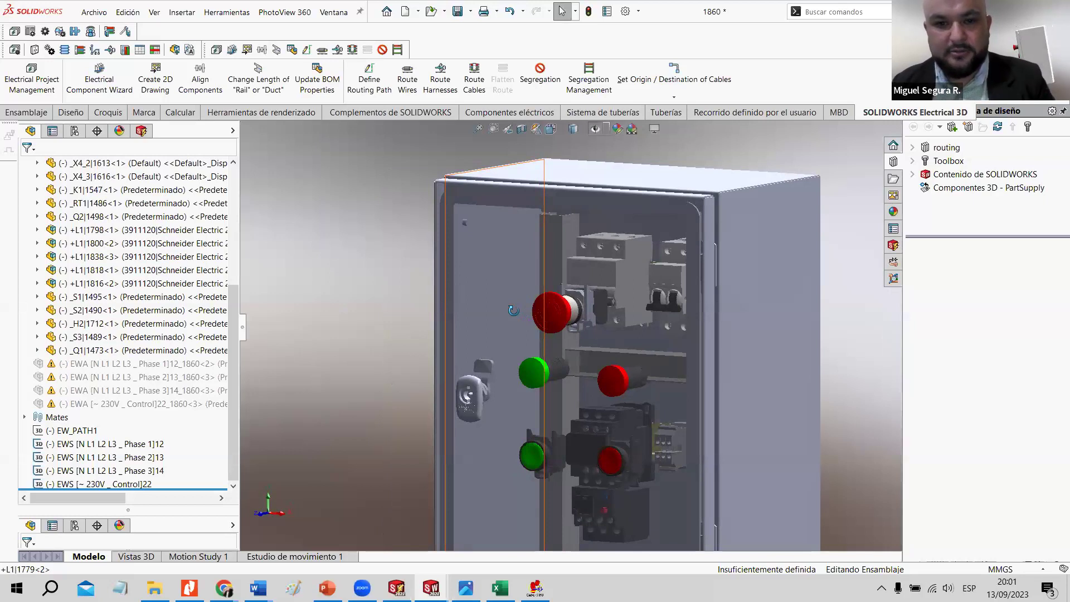
{"action": "scroll", "coordinate": [507, 262], "scroll_direction": "down", "scroll_amount": 4}
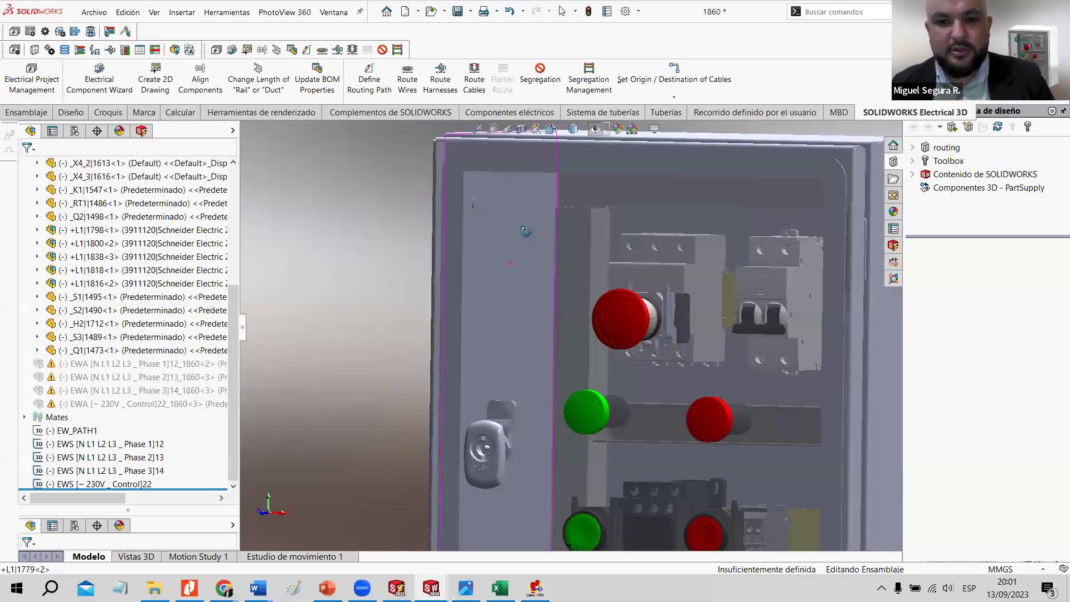
{"action": "scroll", "coordinate": [525, 231], "scroll_direction": "up", "scroll_amount": 3}
{"action": "middle_click_drag", "start_coordinate": [525, 231], "coordinate": [635, 374]}
{"action": "scroll", "coordinate": [635, 374], "scroll_direction": "up", "scroll_amount": 2}
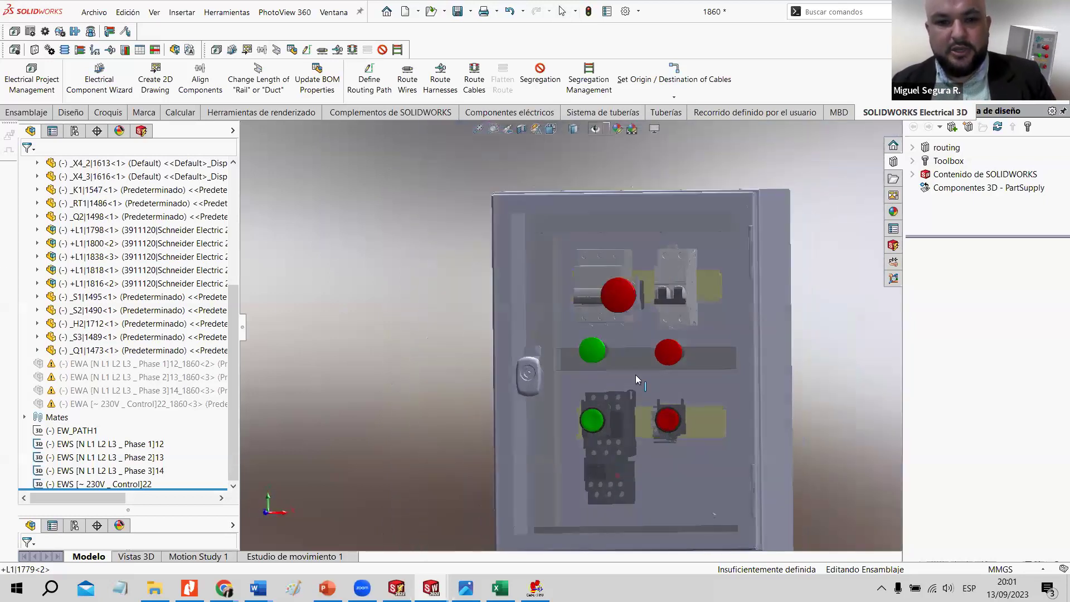
Locate the L1 enclosure, both DIN rails and the 3911120 cable ducts in the 3D cabinet from the electrical component list.
{"action": "left_click", "coordinate": [141, 131]}
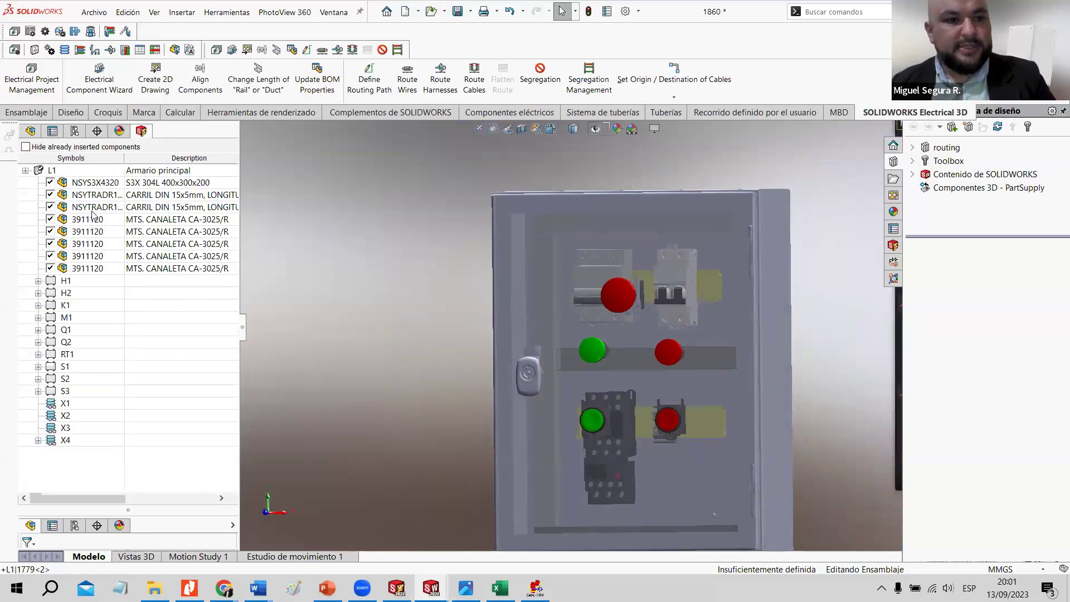
{"action": "left_click", "coordinate": [84, 183]}
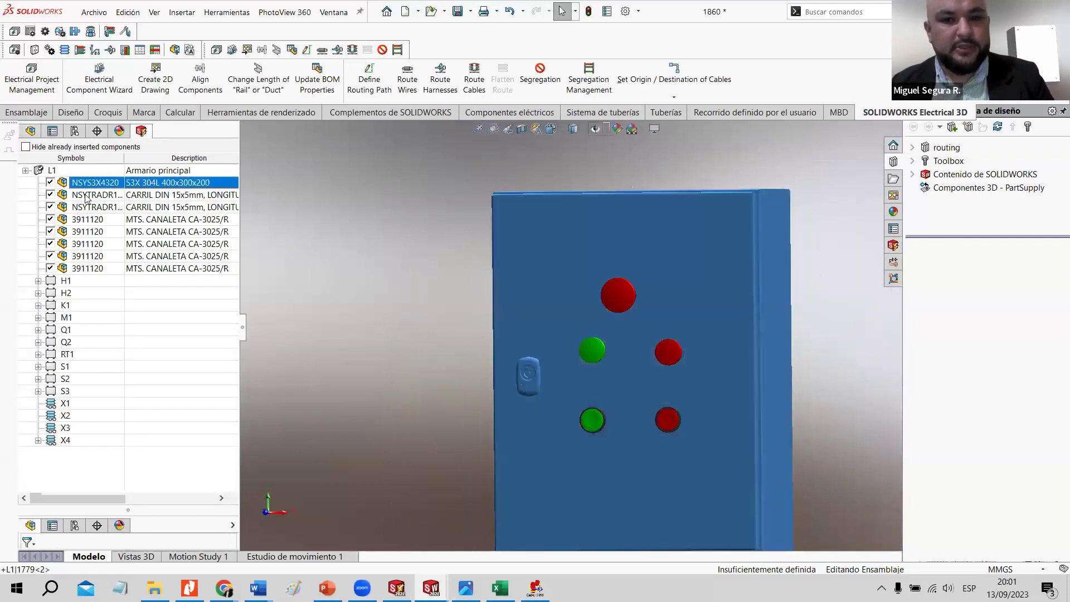
{"action": "left_click", "coordinate": [86, 195]}
{"action": "left_click", "coordinate": [87, 182]}
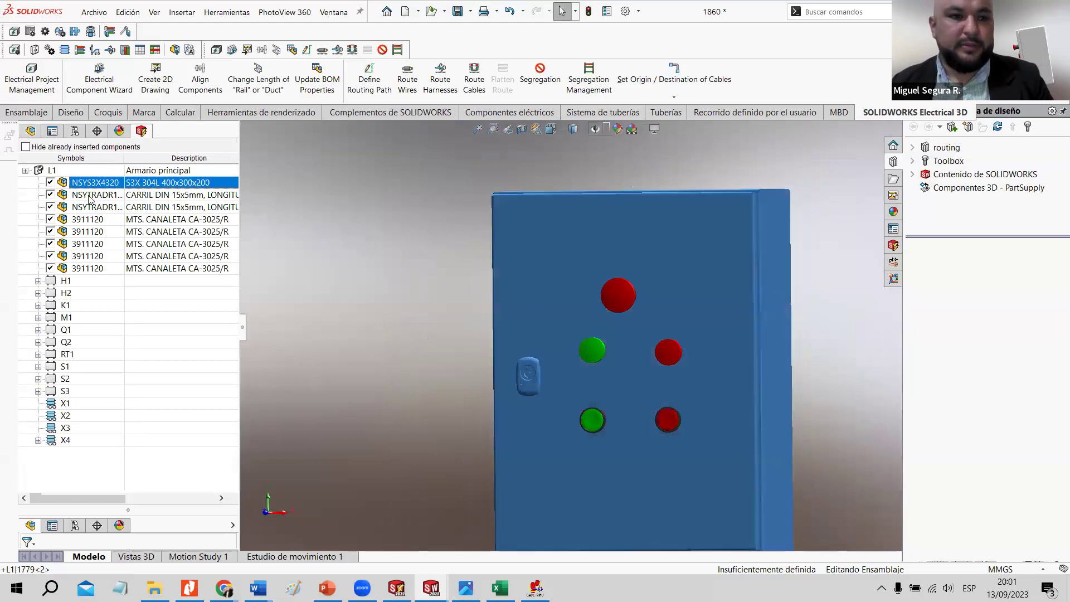
{"action": "left_click", "coordinate": [89, 195]}
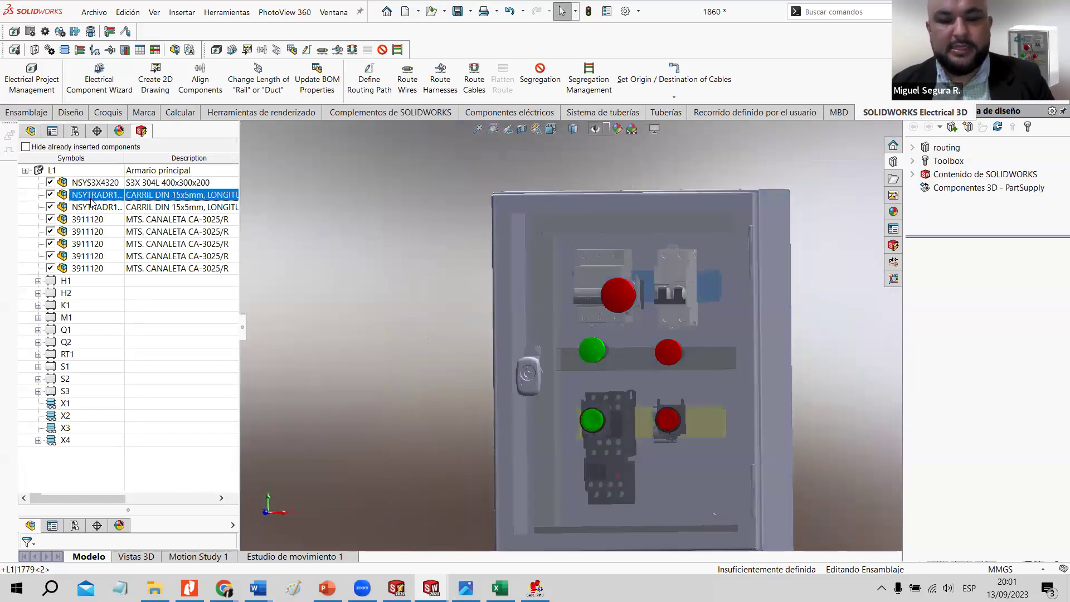
{"action": "left_click", "coordinate": [91, 208]}
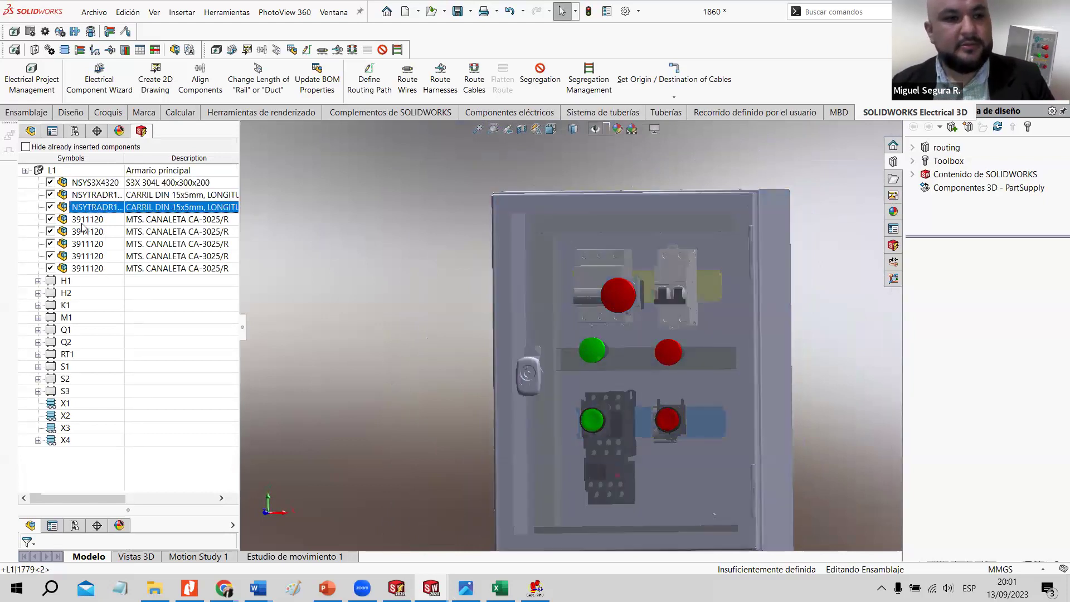
{"action": "left_click", "coordinate": [82, 223]}
{"action": "key", "text": "Down"}
{"action": "key", "text": "Down"}
{"action": "key", "text": "Down"}
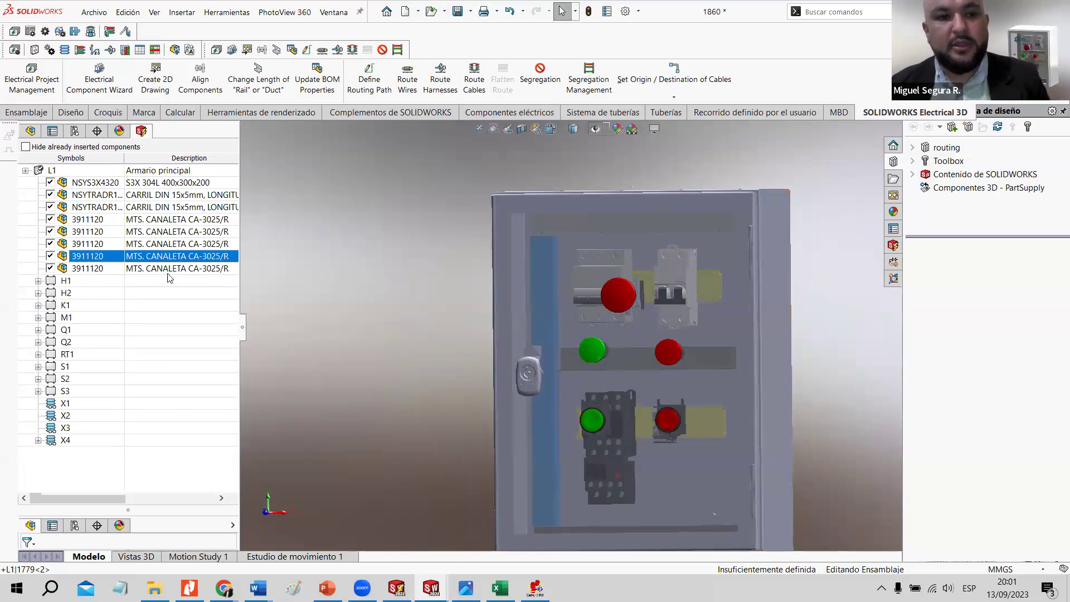
{"action": "key", "text": "Down"}
Expand H1, K1 and Q1 in the electrical component list and locate their parts in the 3D cabinet.
{"action": "double_click", "coordinate": [65, 282]}
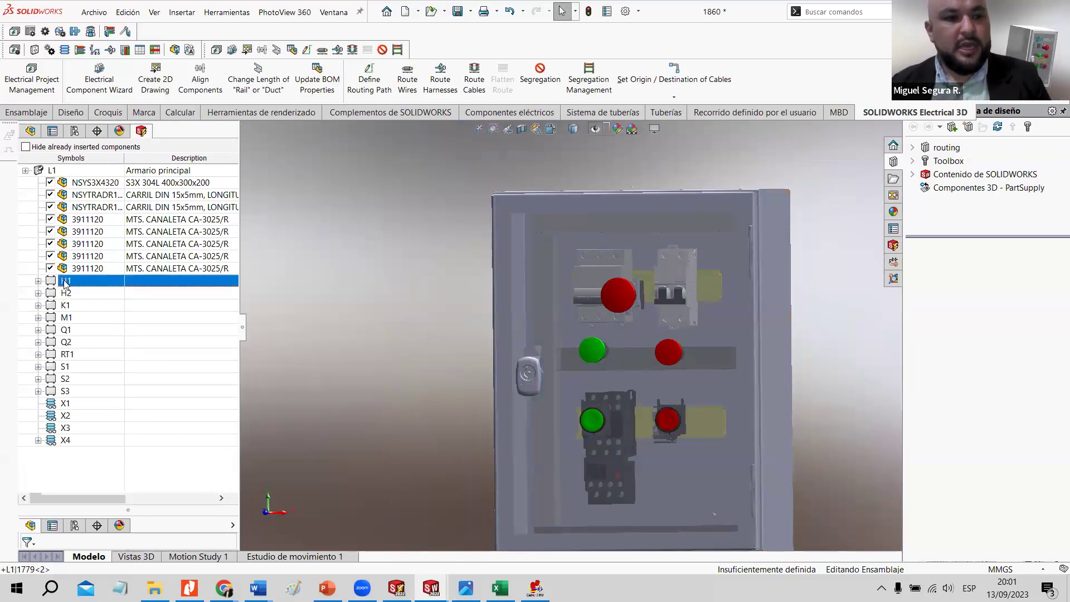
{"action": "left_click", "coordinate": [88, 294]}
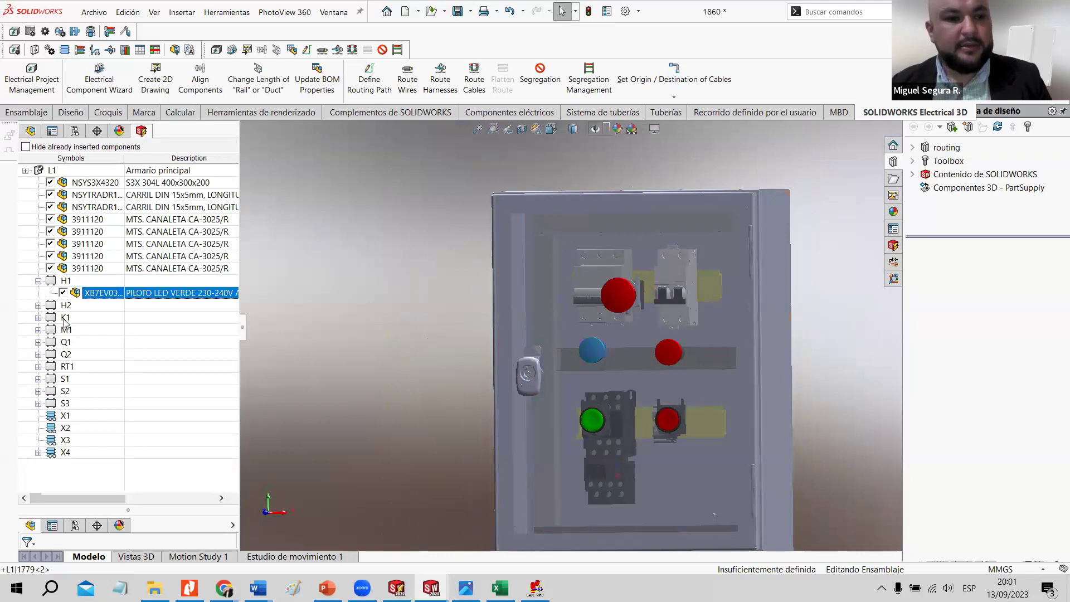
{"action": "double_click", "coordinate": [65, 317]}
{"action": "left_click", "coordinate": [156, 331]}
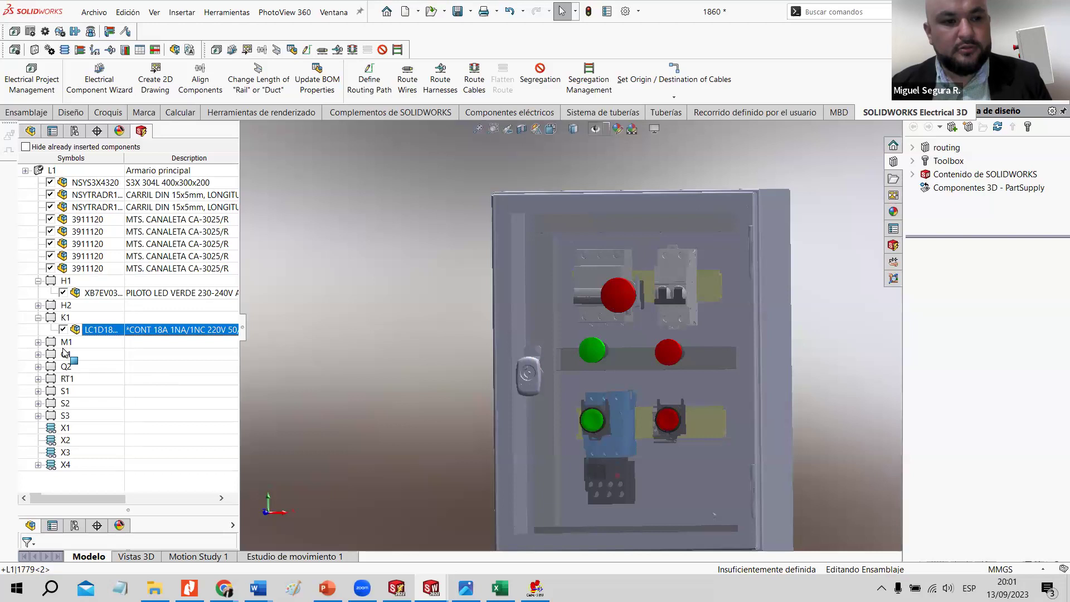
{"action": "left_click", "coordinate": [67, 355]}
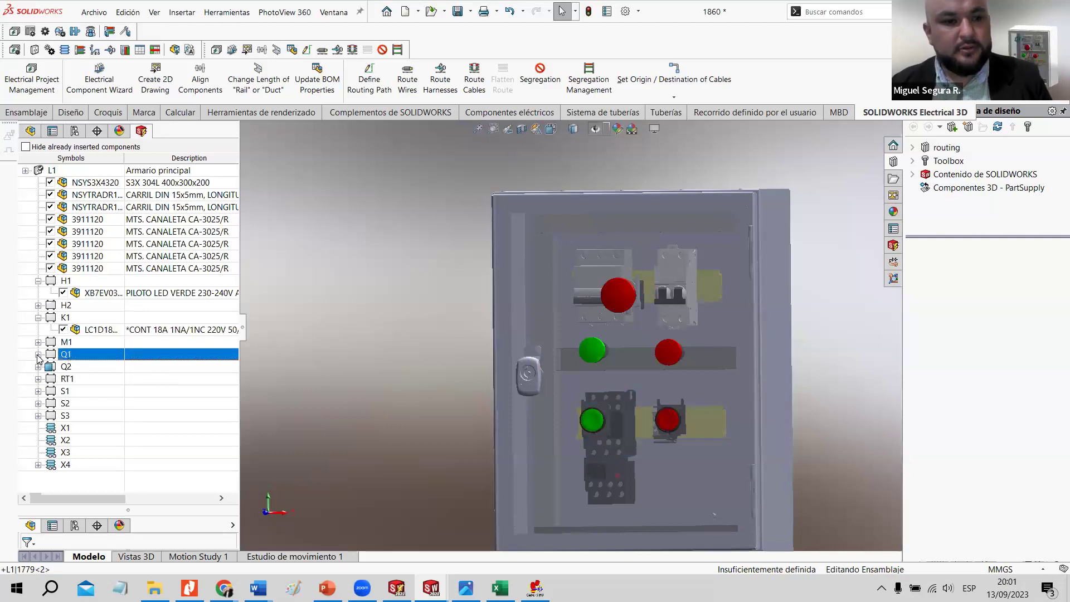
{"action": "left_click", "coordinate": [38, 354]}
{"action": "left_click_drag", "start_coordinate": [108, 372], "coordinate": [558, 282]}
Show the hidden routes and connection points inside the cabinet for inspection and hide them again.
{"action": "scroll", "coordinate": [642, 365], "scroll_direction": "down", "scroll_amount": 2}
{"action": "middle_click_drag", "start_coordinate": [642, 365], "coordinate": [769, 355]}
{"action": "left_click", "coordinate": [768, 355]}
{"action": "scroll", "coordinate": [617, 413], "scroll_direction": "down", "scroll_amount": 3}
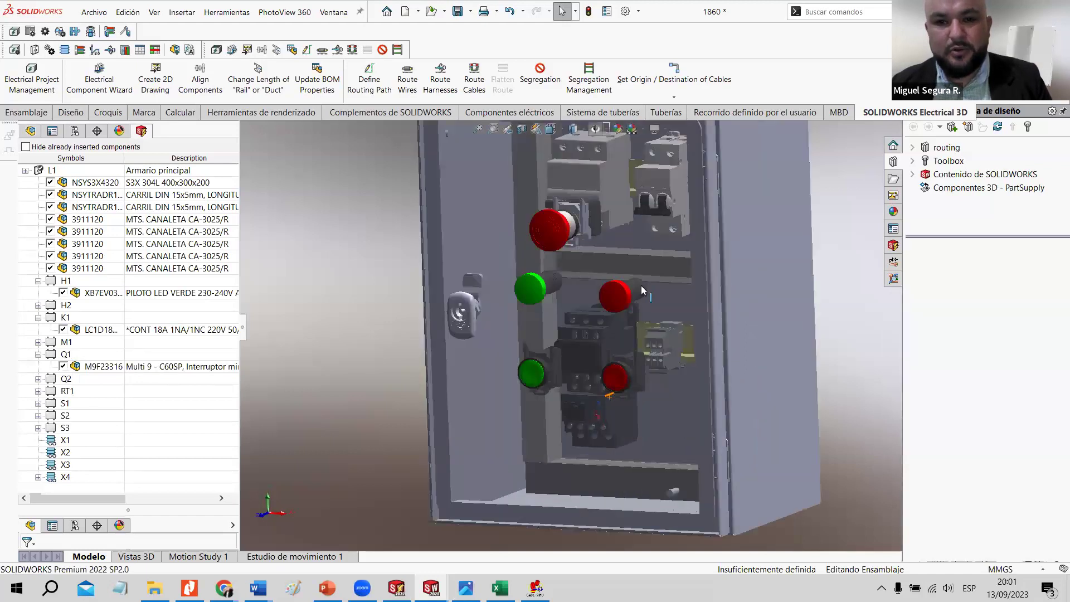
{"action": "scroll", "coordinate": [640, 285], "scroll_direction": "up", "scroll_amount": 1}
{"action": "left_click", "coordinate": [594, 129]}
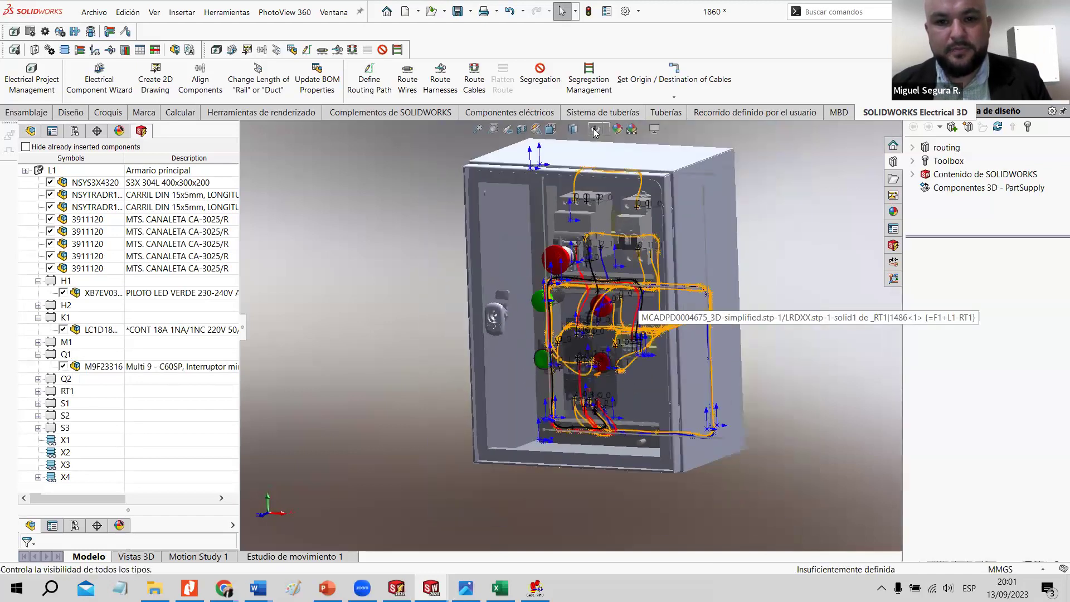
{"action": "left_click", "coordinate": [592, 133]}
{"action": "middle_click_drag", "start_coordinate": [411, 316], "coordinate": [407, 291]}
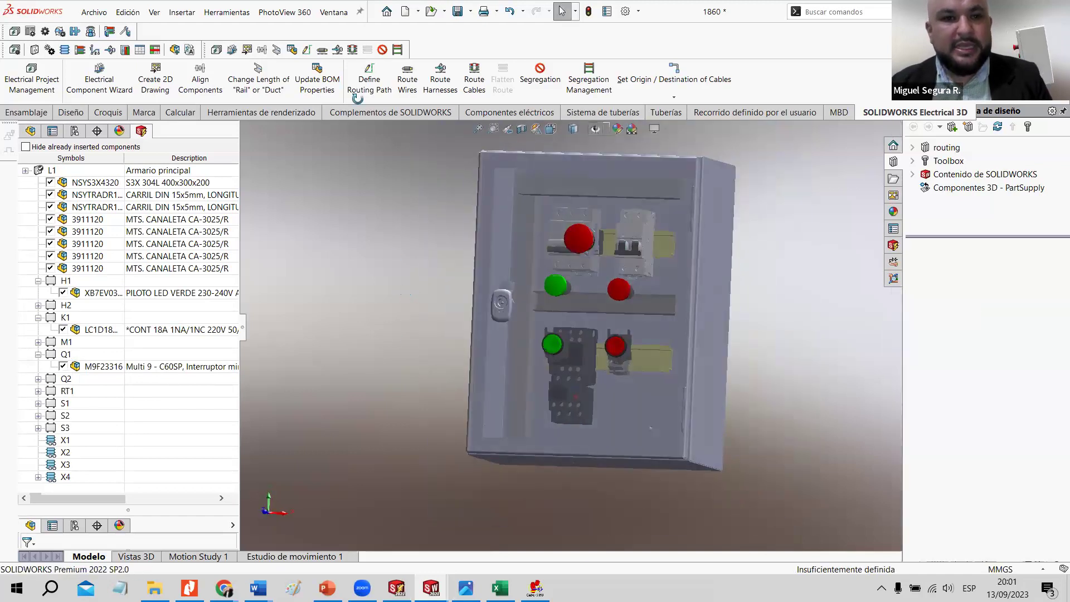
Review the Route Wires options for route type, geometry and routing parameters, and cancel the command.
{"action": "left_click", "coordinate": [406, 81]}
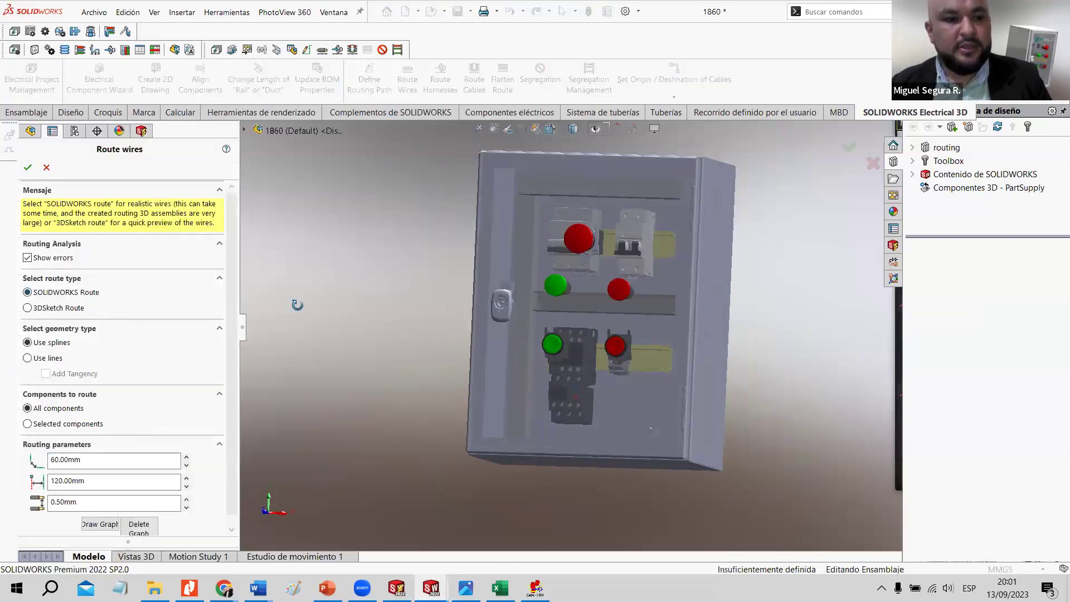
{"action": "middle_click_drag", "start_coordinate": [571, 330], "coordinate": [555, 279]}
{"action": "right_click", "coordinate": [550, 269]}
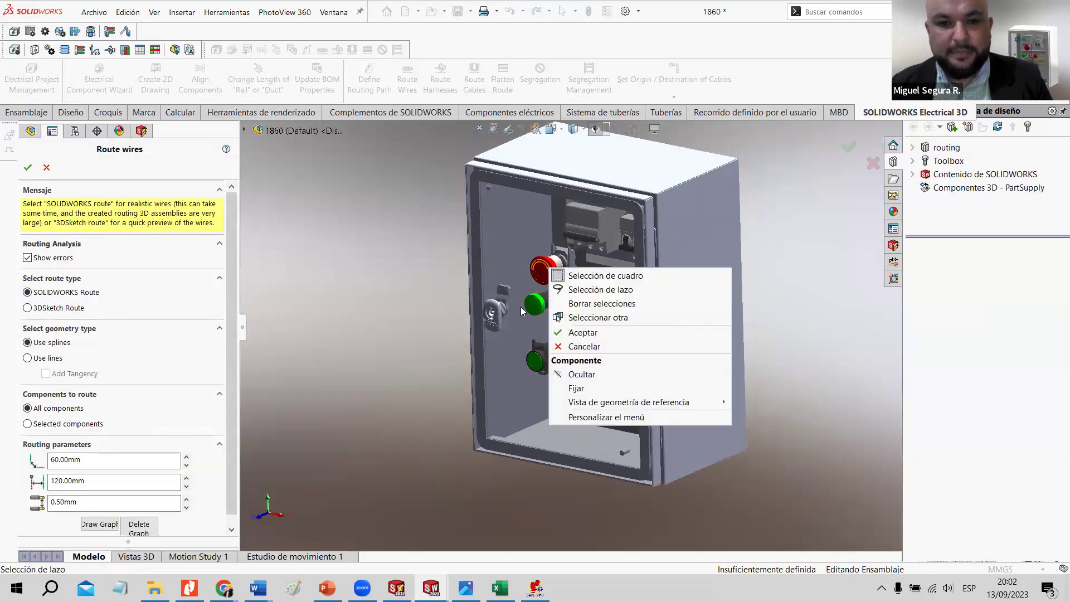
{"action": "left_click", "coordinate": [46, 177]}
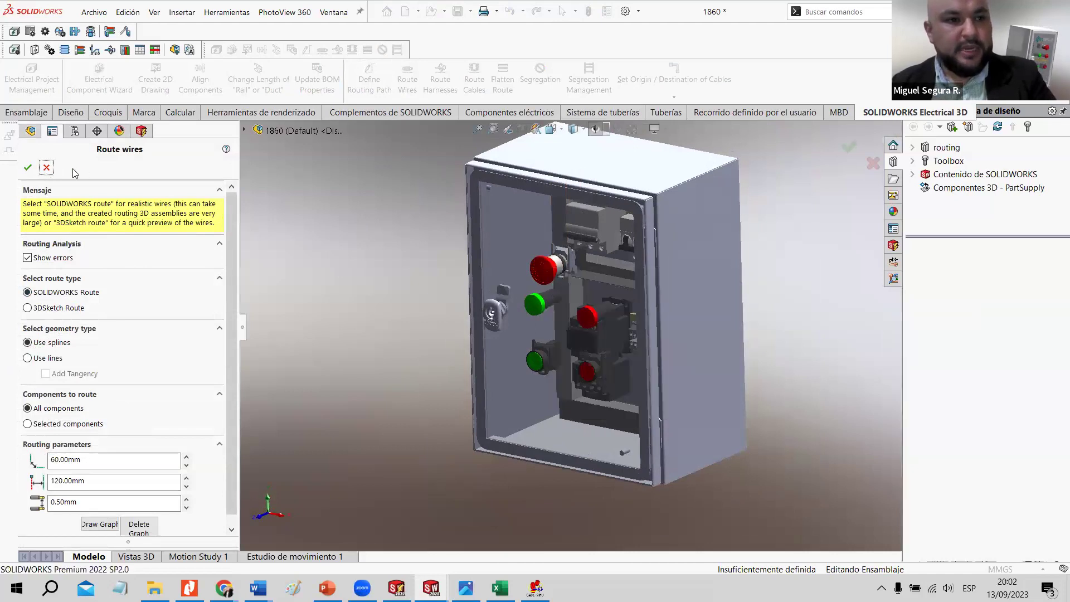
Open the part of the S1 emergency stop pushbutton from the cabinet assembly and inspect its overall shape.
{"action": "left_click", "coordinate": [544, 268]}
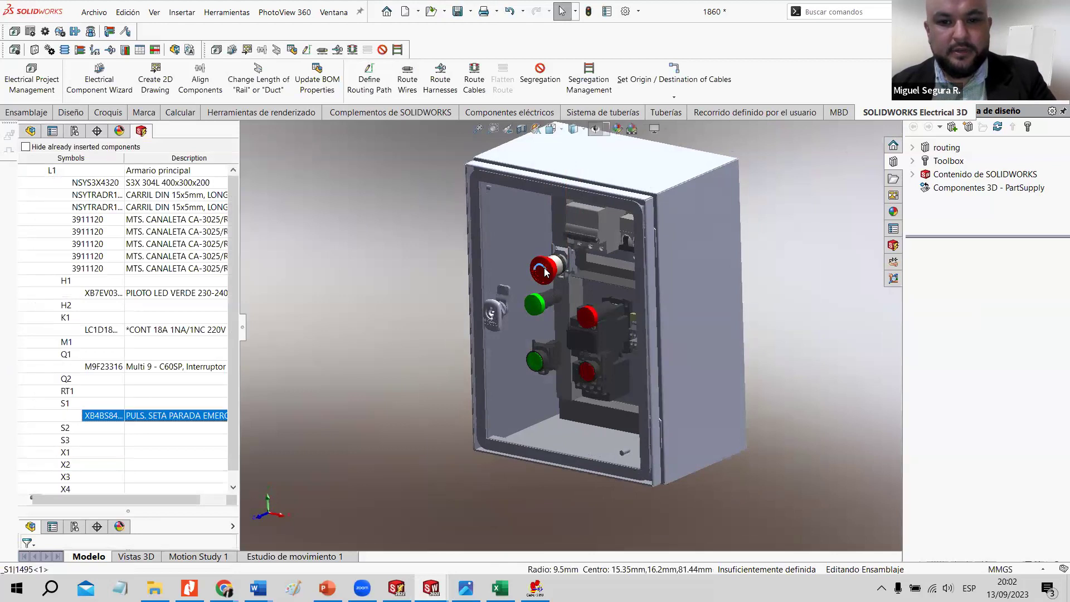
{"action": "right_click", "coordinate": [549, 186]}
{"action": "left_click", "coordinate": [561, 305]}
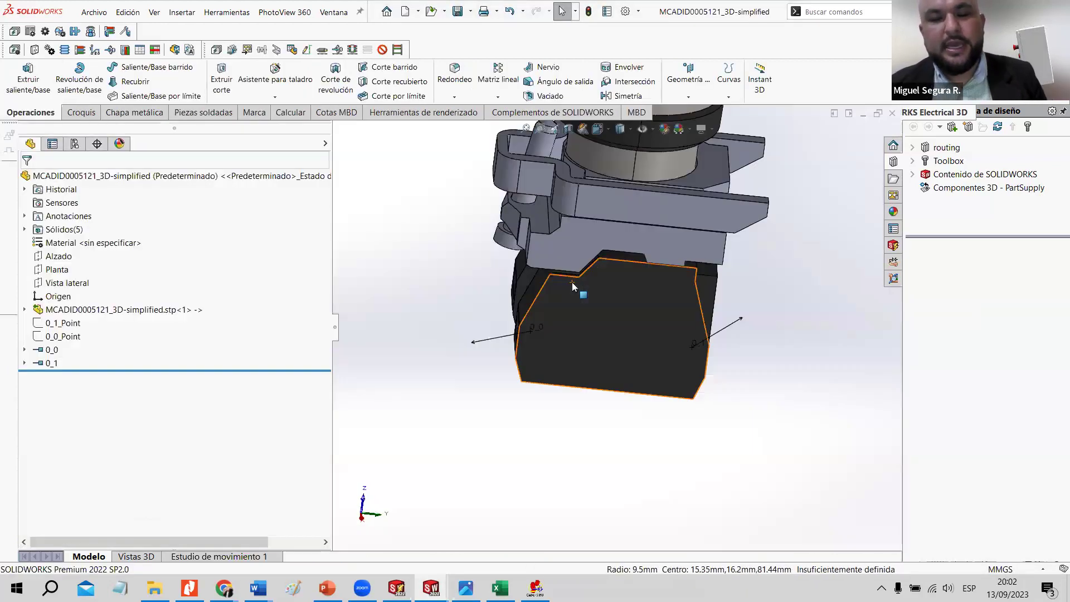
{"action": "scroll", "coordinate": [583, 351], "scroll_direction": "up", "scroll_amount": 5}
{"action": "middle_click_drag", "start_coordinate": [489, 401], "coordinate": [484, 258]}
{"action": "scroll", "coordinate": [569, 335], "scroll_direction": "down", "scroll_amount": 6}
{"action": "key", "text": "f"}
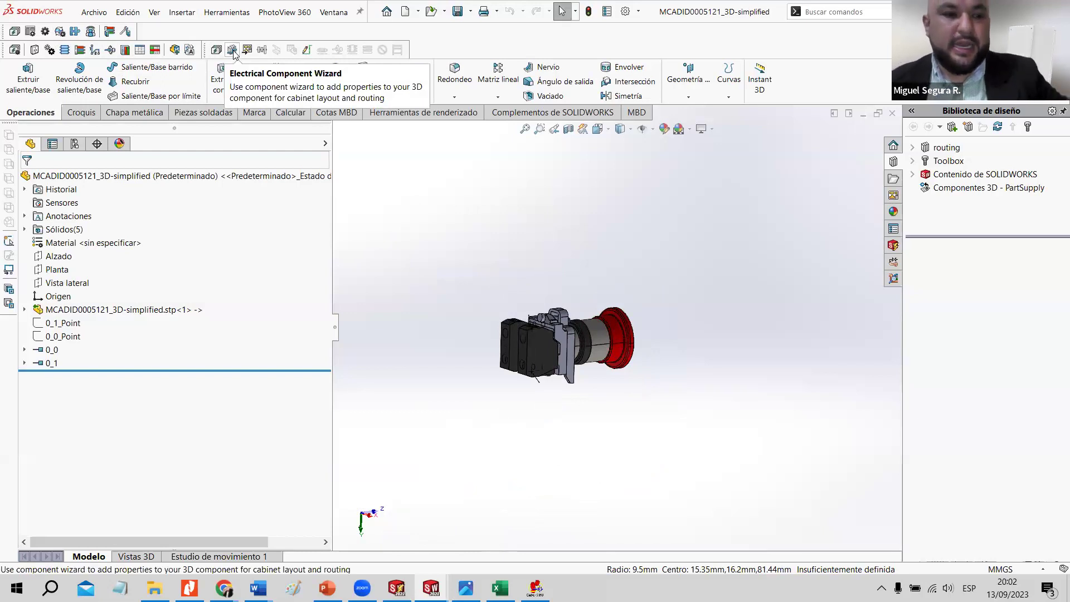
Examine the wire connection points at both ends of the emergency stop's contact block.
{"action": "scroll", "coordinate": [618, 433], "scroll_direction": "down", "scroll_amount": 5}
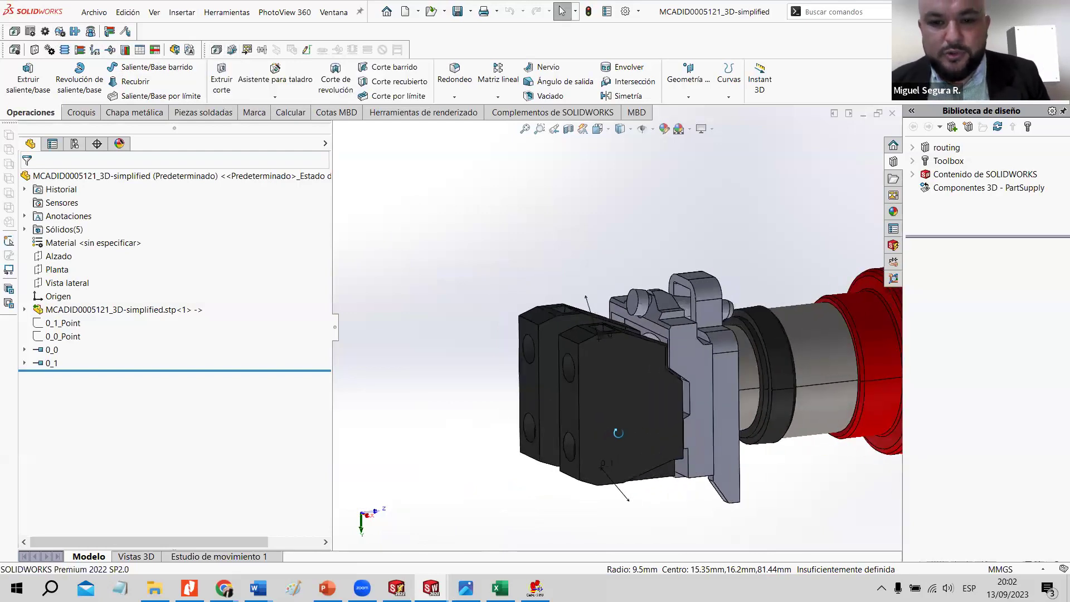
{"action": "scroll", "coordinate": [615, 342], "scroll_direction": "down", "scroll_amount": 6}
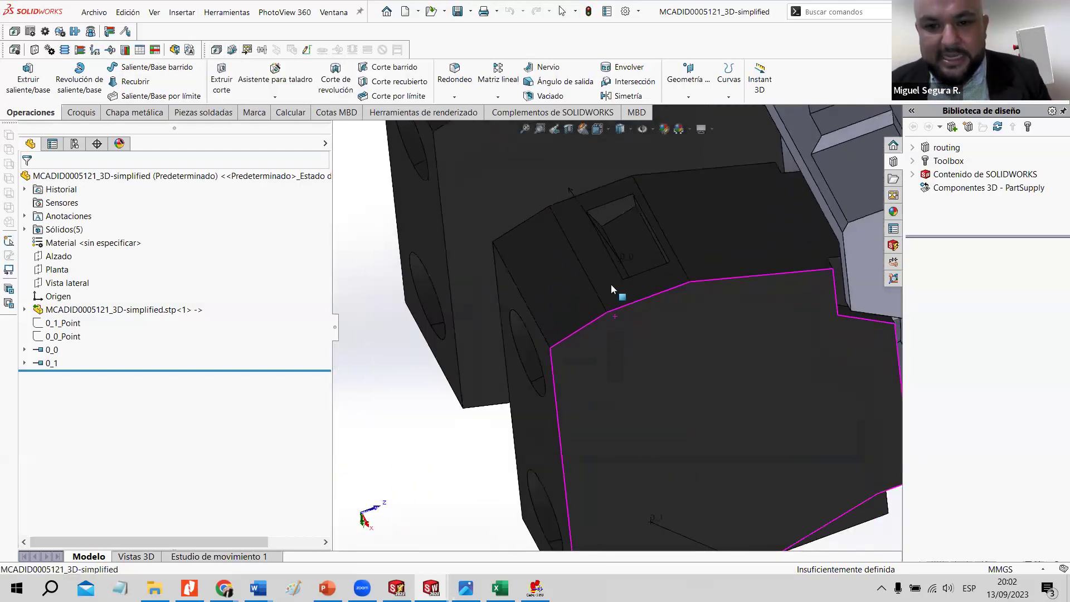
{"action": "scroll", "coordinate": [599, 338], "scroll_direction": "up", "scroll_amount": 10}
{"action": "middle_click_drag", "start_coordinate": [600, 338], "coordinate": [573, 429]}
{"action": "scroll", "coordinate": [607, 379], "scroll_direction": "down", "scroll_amount": 5}
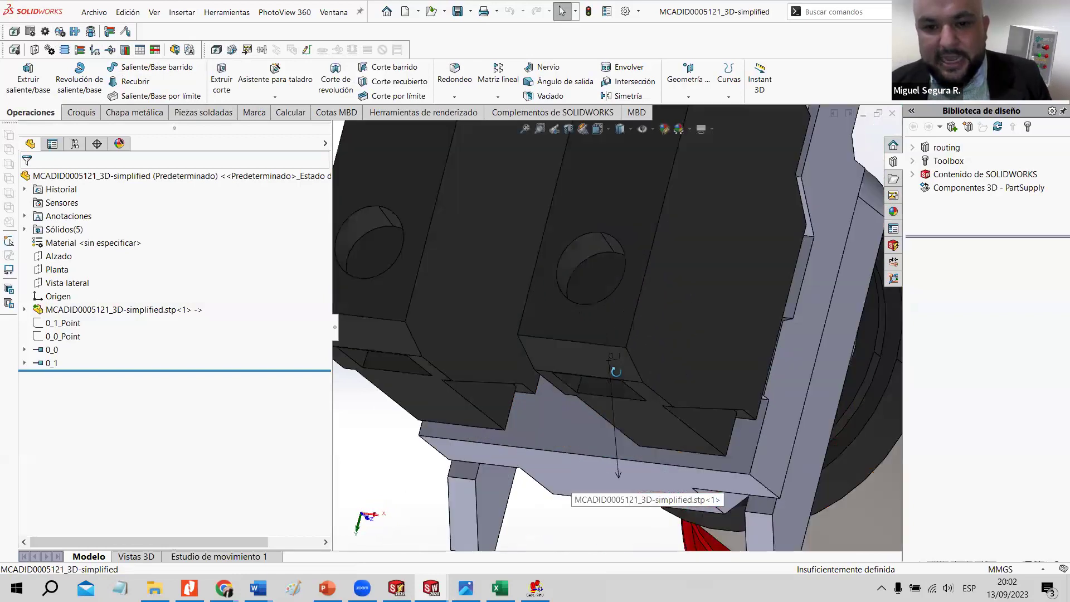
{"action": "middle_click_drag", "start_coordinate": [616, 390], "coordinate": [608, 448]}
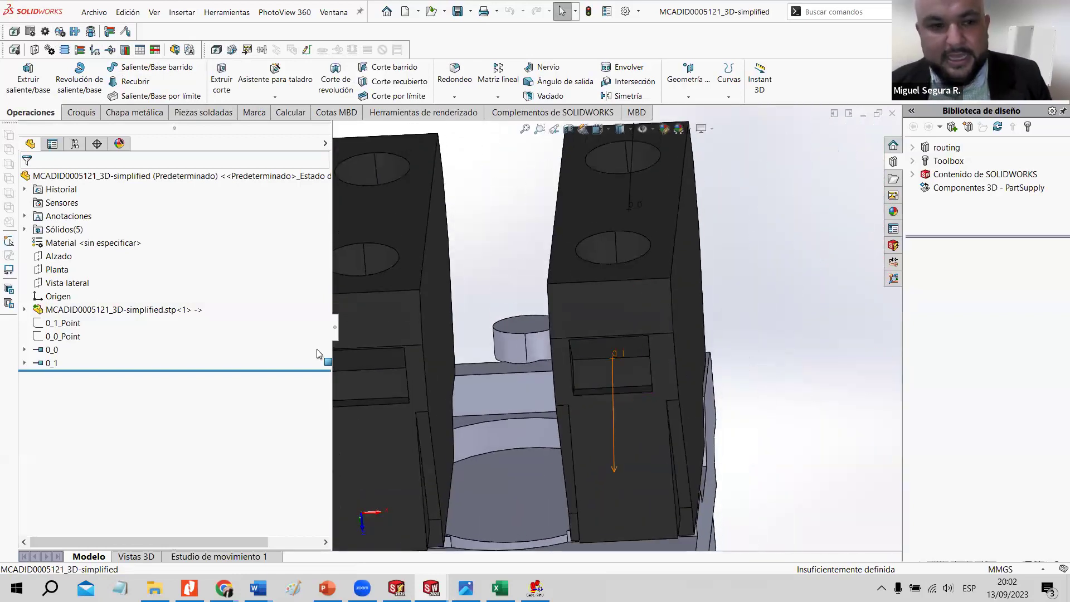
Identify the sketches 0_1_Point and 0_0_Point and the connection points 0_0 and 0_1 on the contact block.
{"action": "left_click", "coordinate": [73, 324]}
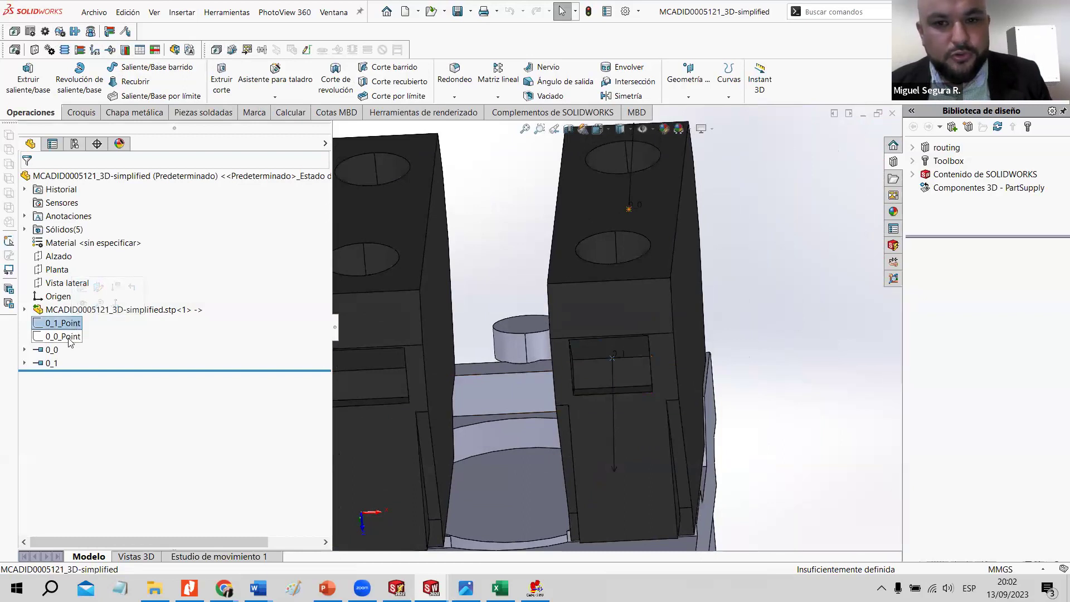
{"action": "left_click", "coordinate": [66, 337]}
{"action": "left_click", "coordinate": [52, 350]}
{"action": "left_click", "coordinate": [52, 363]}
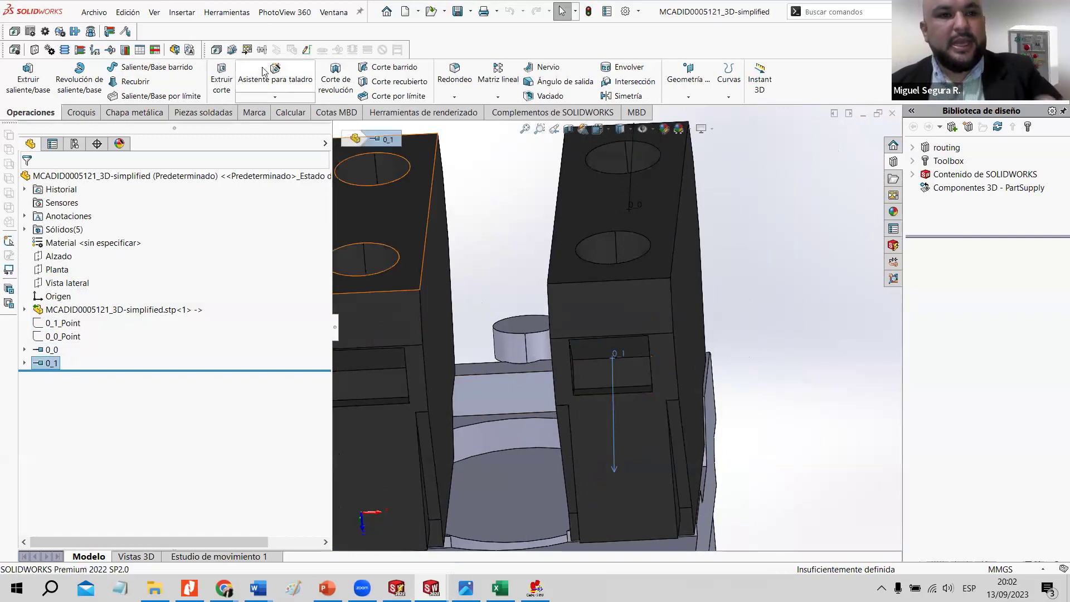
Inspect the connection point directions on the contact block and close the part to return to the cabinet assembly.
{"action": "scroll", "coordinate": [530, 310], "scroll_direction": "up", "scroll_amount": 2}
{"action": "scroll", "coordinate": [524, 310], "scroll_direction": "up", "scroll_amount": 2}
{"action": "middle_click_drag", "start_coordinate": [524, 309], "coordinate": [4, 347]}
{"action": "left_click", "coordinate": [61, 332]}
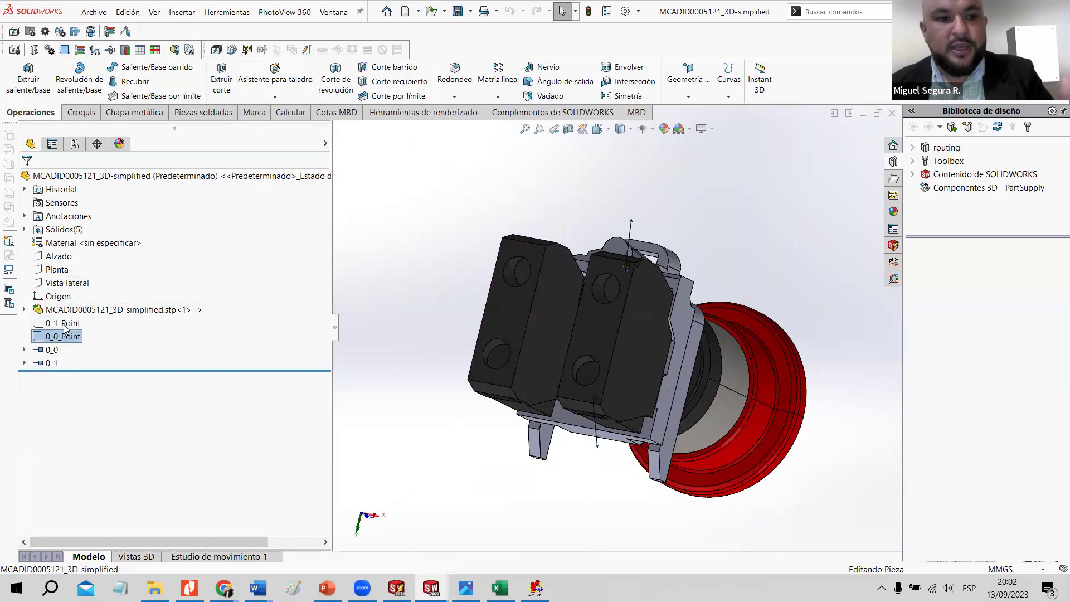
{"action": "middle_click_drag", "start_coordinate": [606, 333], "coordinate": [617, 326]}
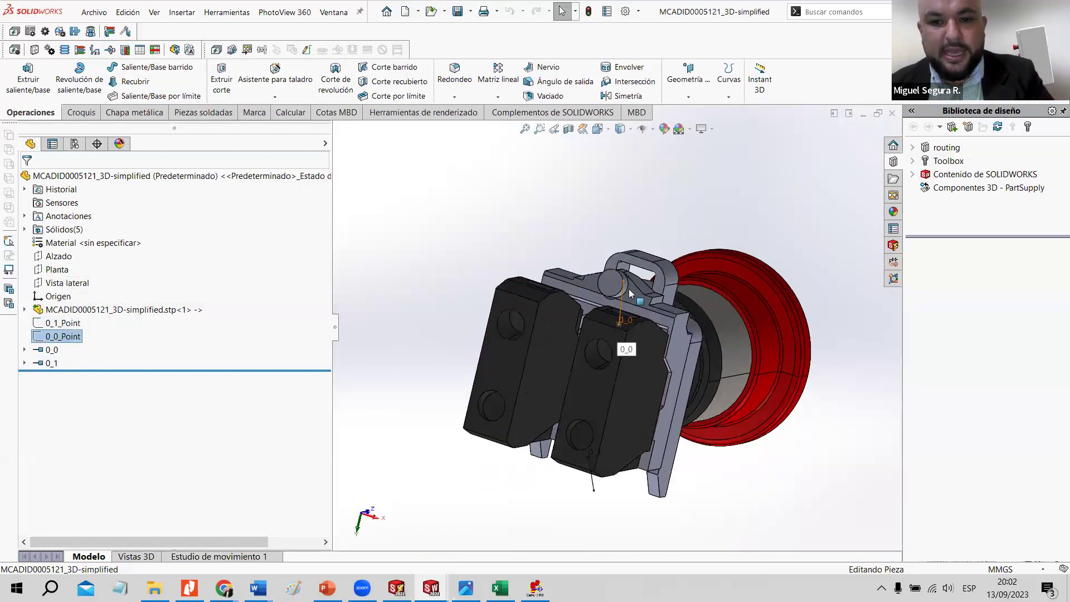
{"action": "middle_click_drag", "start_coordinate": [603, 389], "coordinate": [642, 325]}
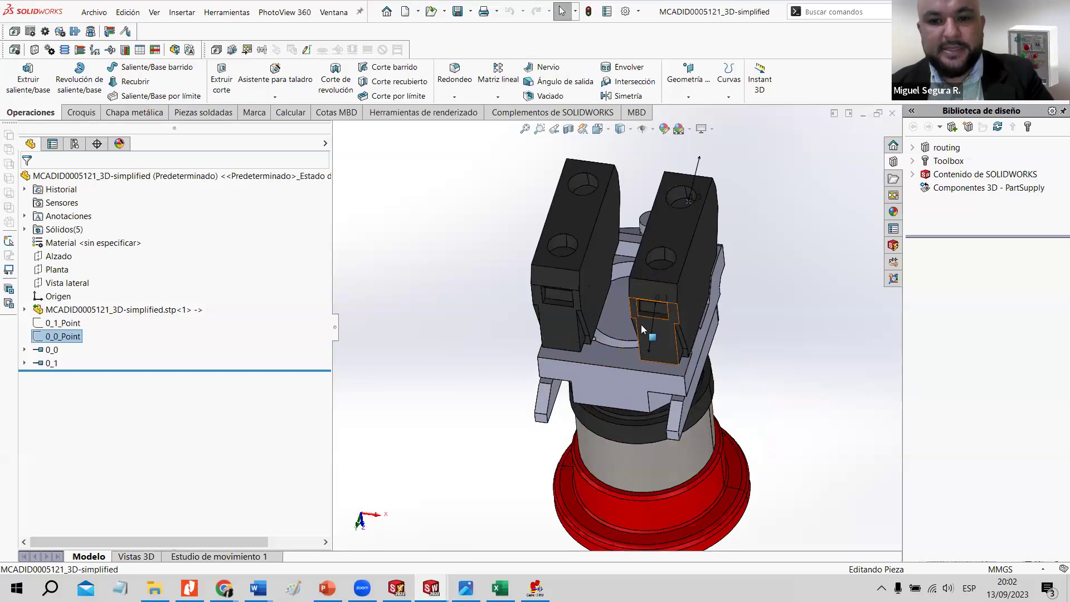
{"action": "scroll", "coordinate": [619, 334], "scroll_direction": "up", "scroll_amount": 2}
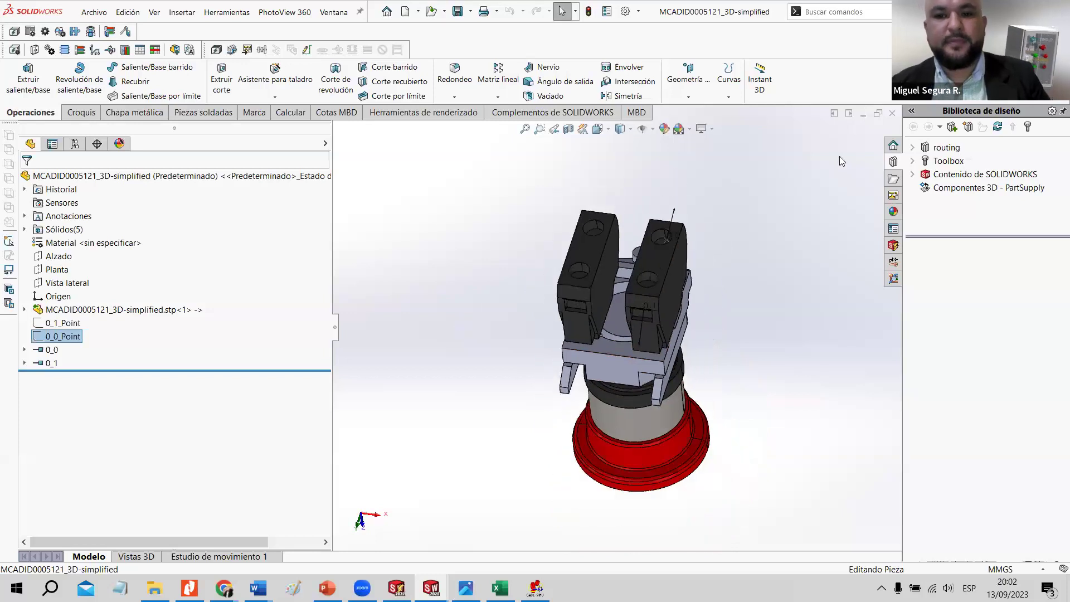
{"action": "left_click", "coordinate": [891, 116]}
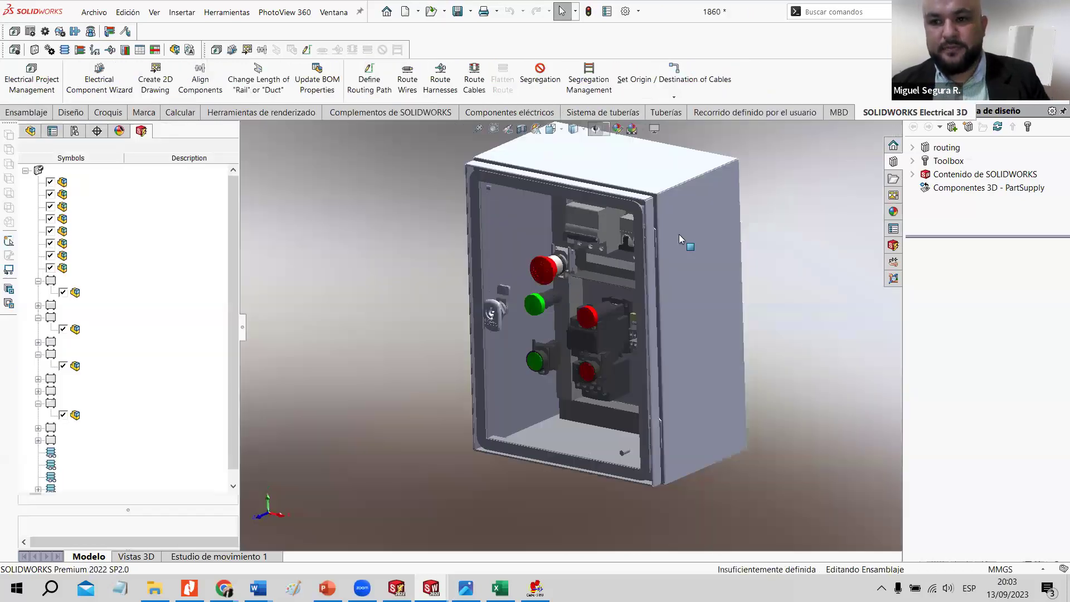
Examine the door pushbuttons, pilot lights and internal components of the 3D cabinet from several angles.
{"action": "middle_click_drag", "start_coordinate": [587, 315], "coordinate": [568, 313]}
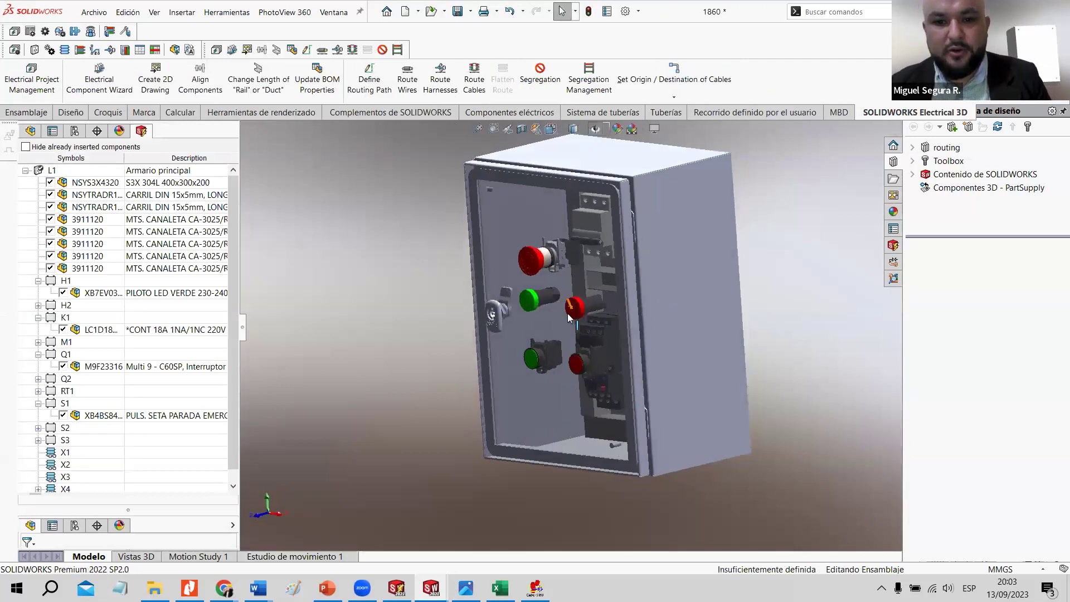
{"action": "scroll", "coordinate": [580, 309], "scroll_direction": "up", "scroll_amount": 6}
{"action": "scroll", "coordinate": [560, 398], "scroll_direction": "down", "scroll_amount": 5}
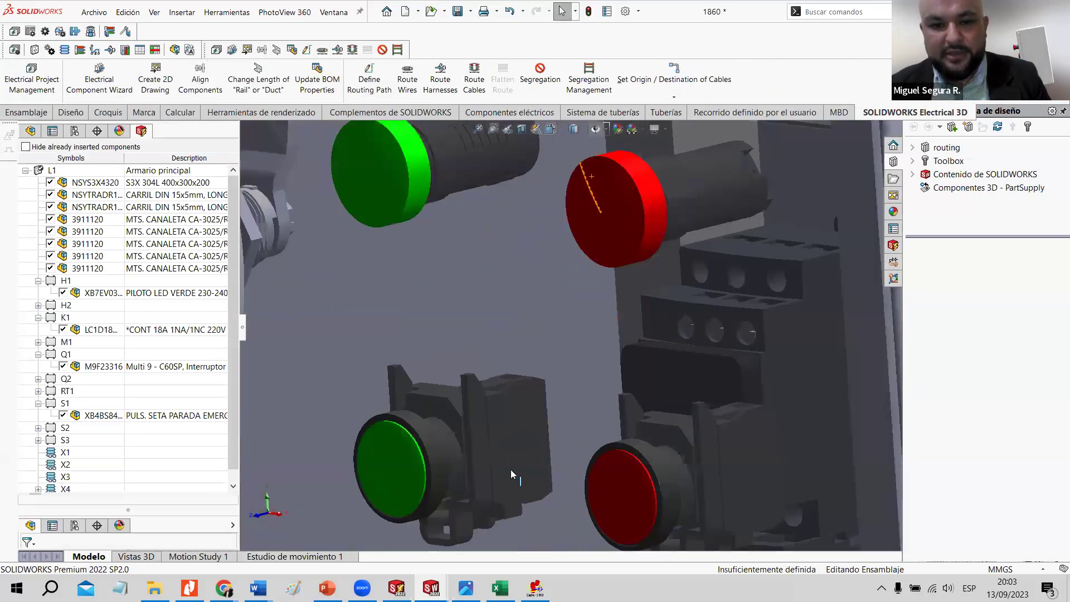
{"action": "scroll", "coordinate": [498, 334], "scroll_direction": "up", "scroll_amount": 8}
{"action": "scroll", "coordinate": [498, 312], "scroll_direction": "down", "scroll_amount": 7}
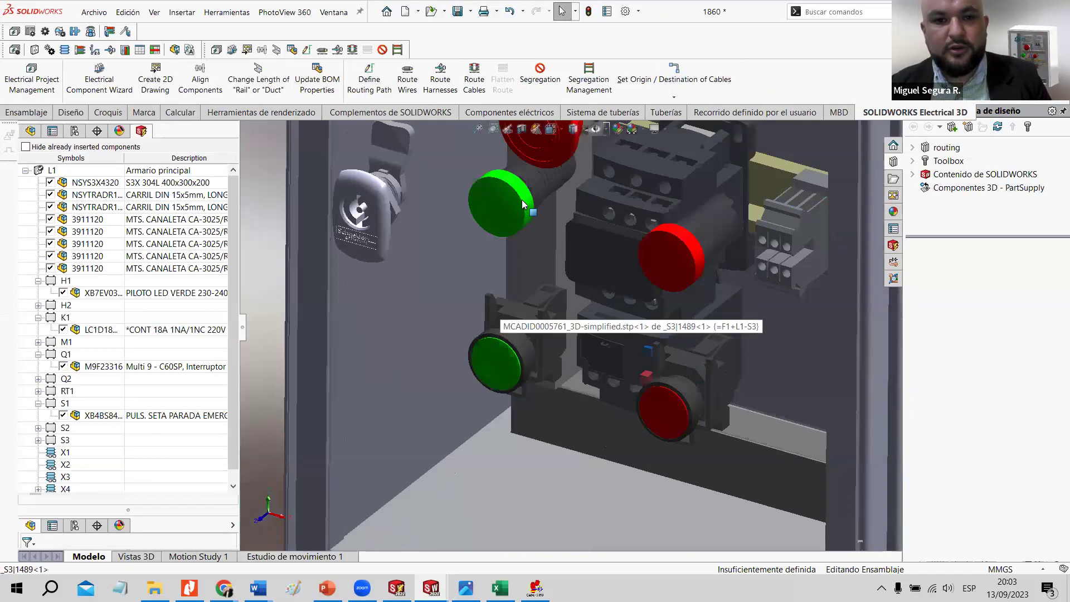
{"action": "left_click", "coordinate": [513, 231]}
{"action": "scroll", "coordinate": [363, 305], "scroll_direction": "down", "scroll_amount": 5}
{"action": "scroll", "coordinate": [625, 367], "scroll_direction": "down", "scroll_amount": 2}
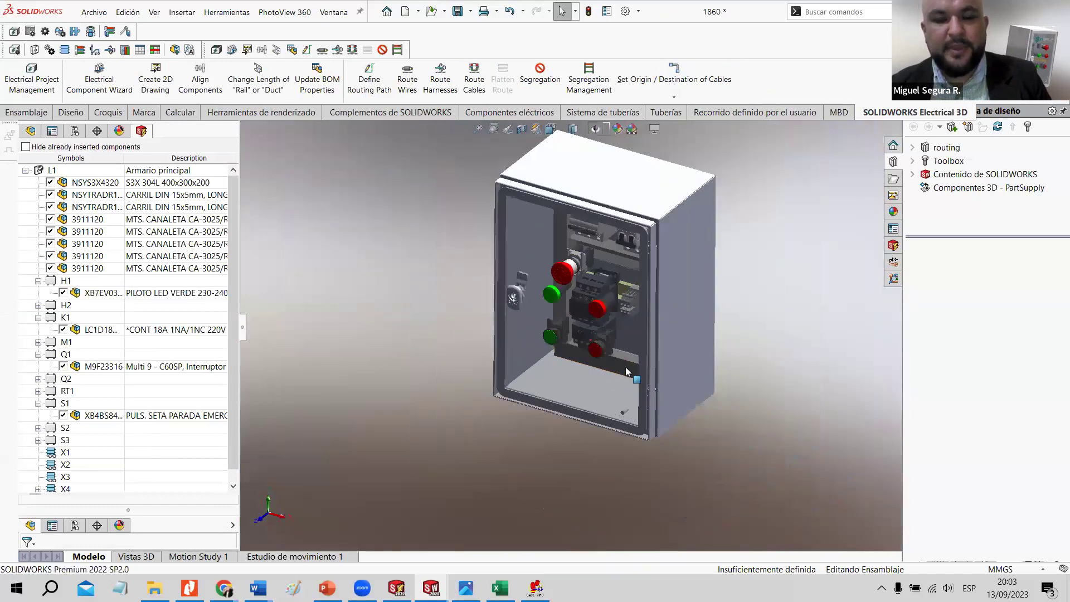
{"action": "scroll", "coordinate": [616, 273], "scroll_direction": "up", "scroll_amount": 3}
{"action": "middle_click_drag", "start_coordinate": [615, 273], "coordinate": [605, 247]}
{"action": "scroll", "coordinate": [594, 267], "scroll_direction": "down", "scroll_amount": 5}
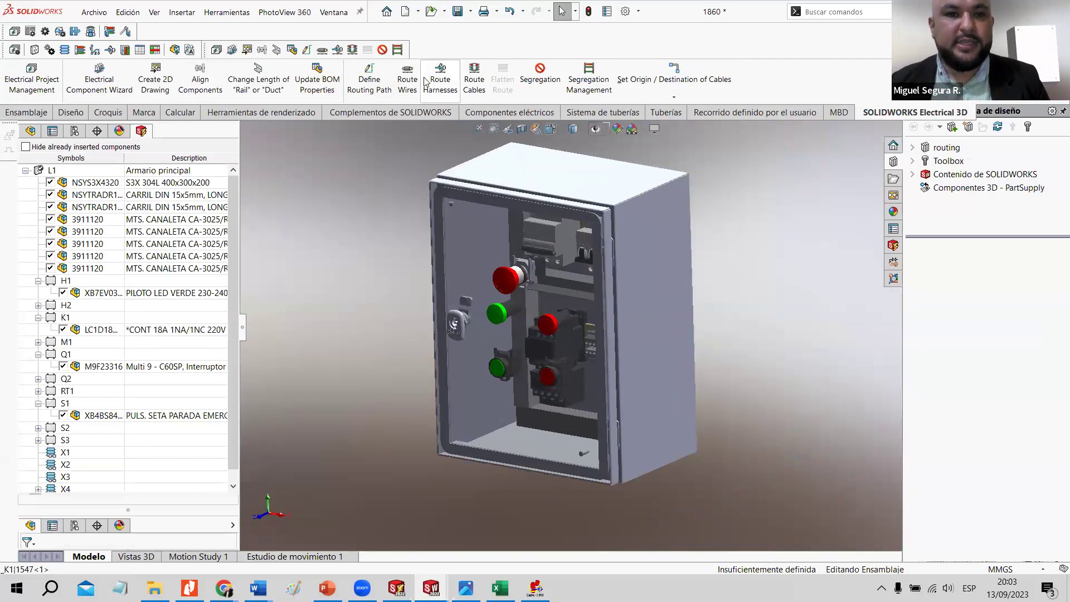
Route the wires of all components as a SOLIDWORKS Route using splines, and close the routing analysis.
{"action": "left_click", "coordinate": [408, 75]}
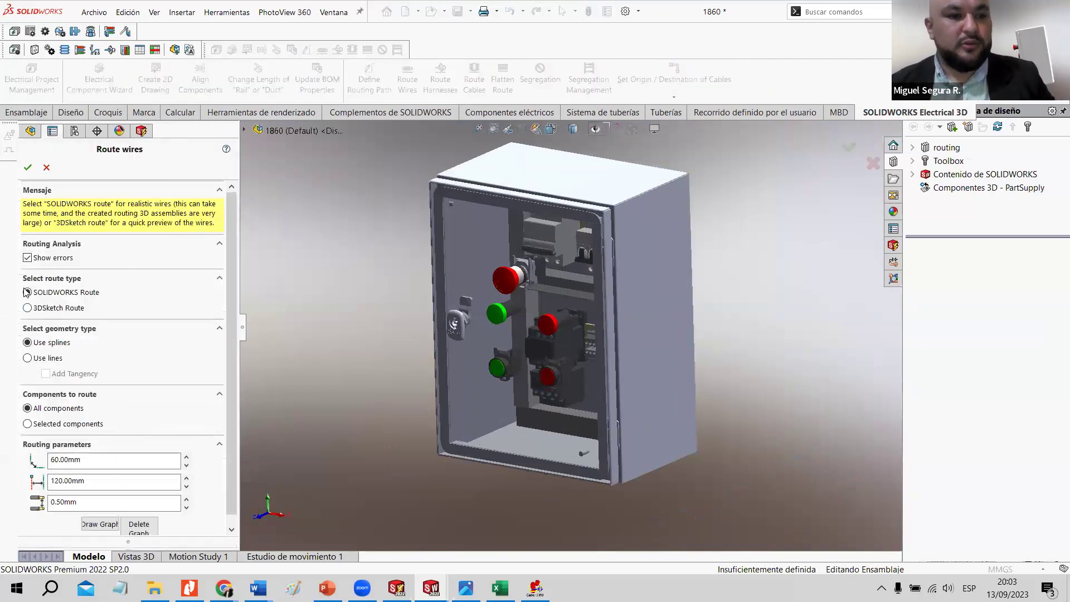
{"action": "left_click", "coordinate": [27, 168]}
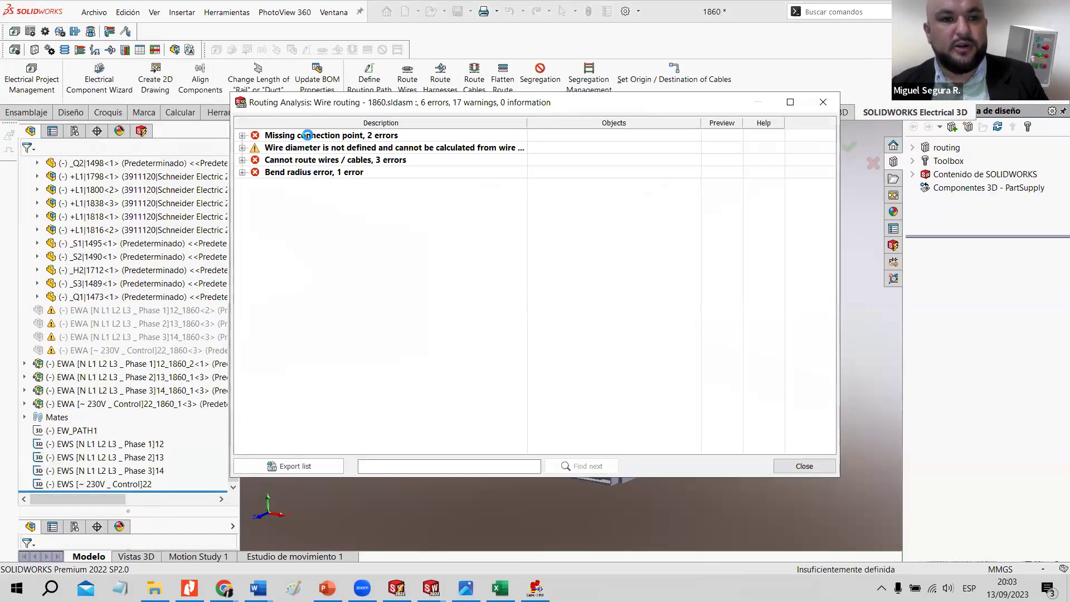
{"action": "left_click", "coordinate": [807, 465]}
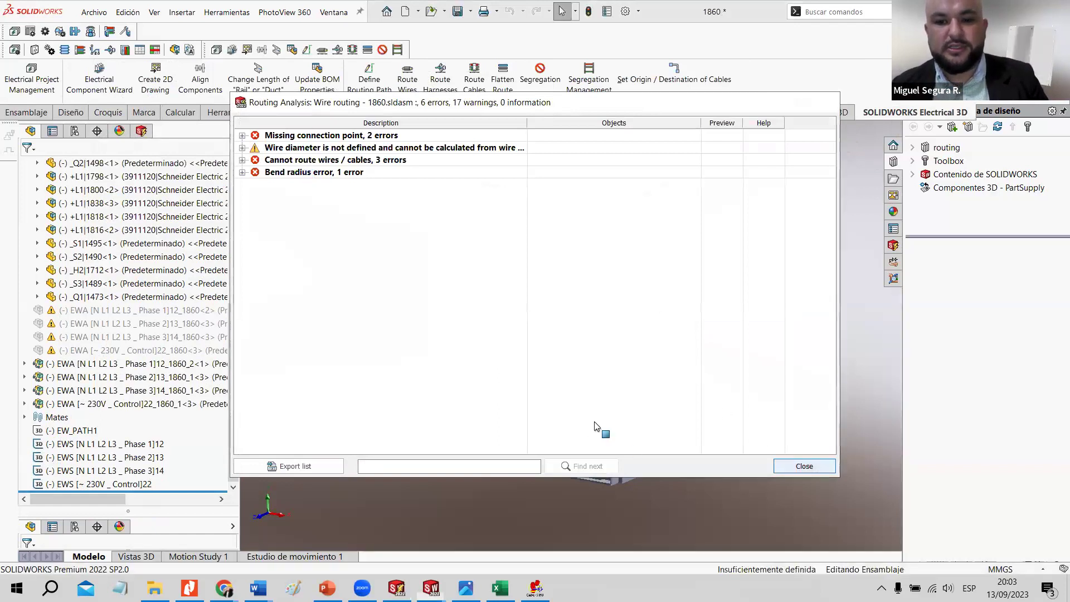
Examine the routed wires at the door pushbuttons and the connections behind the green and red pilot lights.
{"action": "middle_click_drag", "start_coordinate": [508, 345], "coordinate": [508, 276]}
{"action": "scroll", "coordinate": [511, 347], "scroll_direction": "down", "scroll_amount": 5}
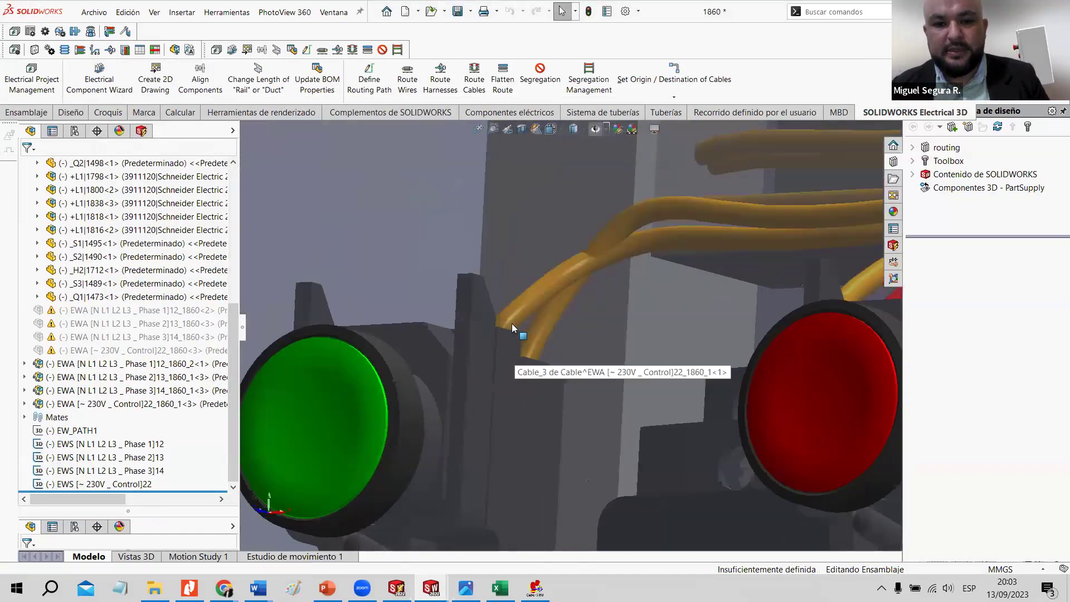
{"action": "scroll", "coordinate": [524, 275], "scroll_direction": "up", "scroll_amount": 4}
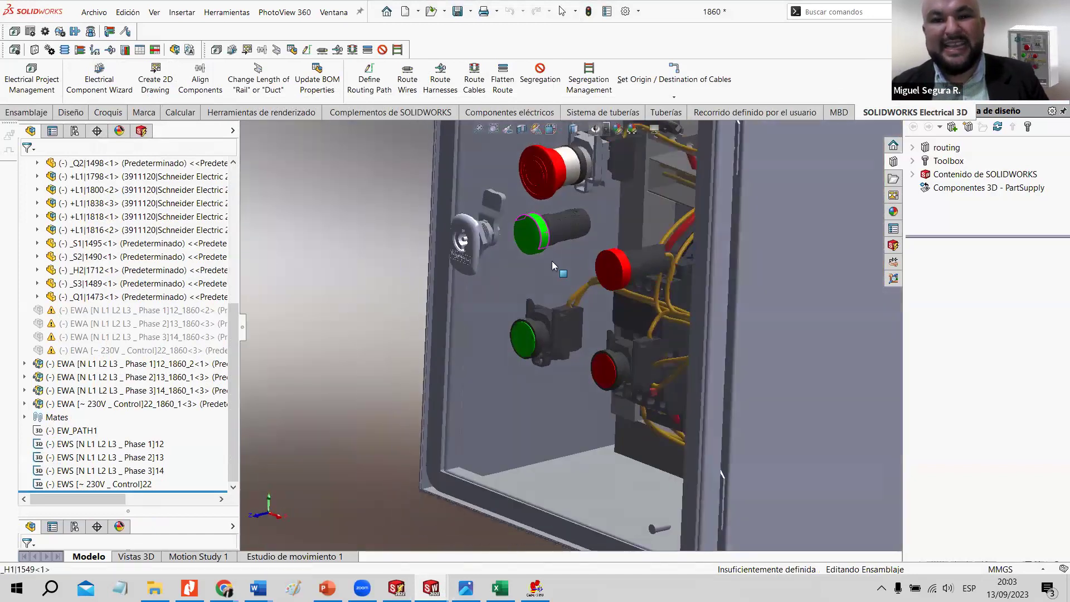
{"action": "scroll", "coordinate": [562, 254], "scroll_direction": "down", "scroll_amount": 8}
{"action": "scroll", "coordinate": [582, 243], "scroll_direction": "up", "scroll_amount": 3}
{"action": "middle_click_drag", "start_coordinate": [583, 245], "coordinate": [543, 303]}
{"action": "scroll", "coordinate": [508, 283], "scroll_direction": "up", "scroll_amount": 3}
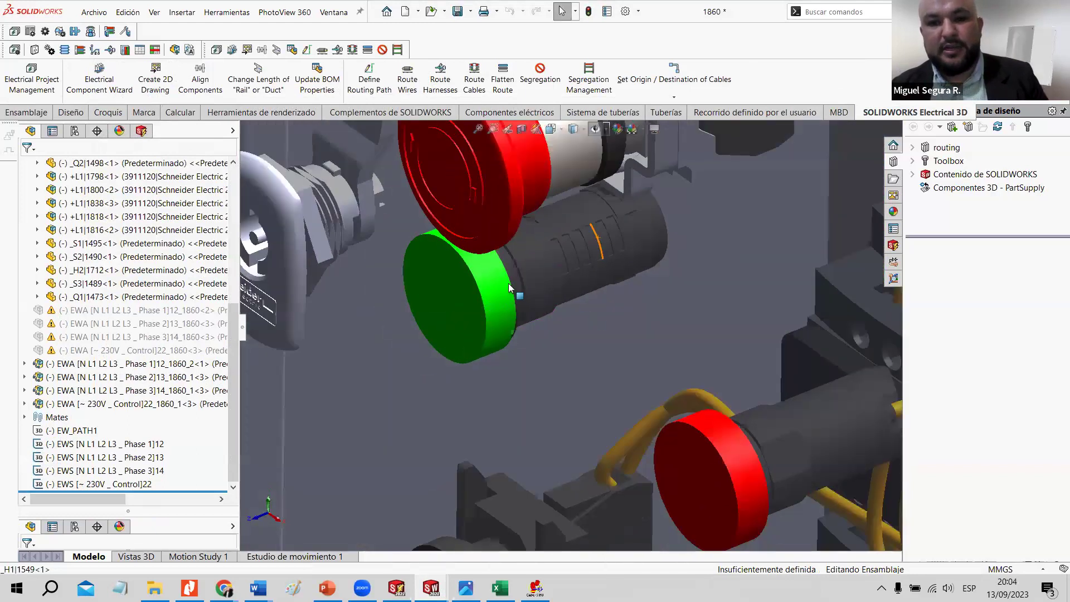
{"action": "scroll", "coordinate": [511, 314], "scroll_direction": "down", "scroll_amount": 5}
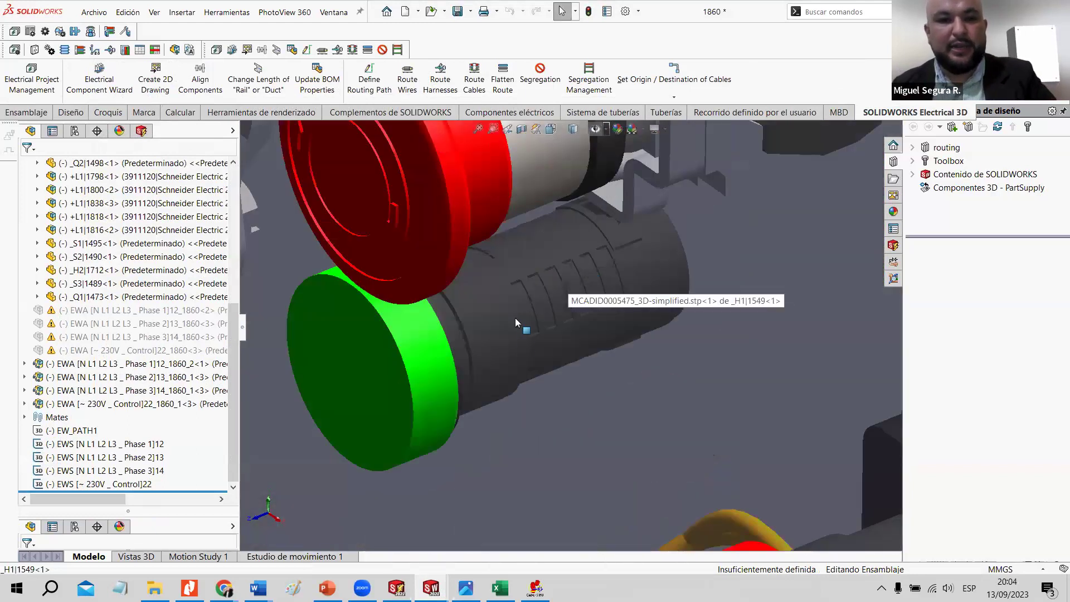
{"action": "scroll", "coordinate": [579, 418], "scroll_direction": "up", "scroll_amount": 6}
{"action": "middle_click_drag", "start_coordinate": [580, 418], "coordinate": [635, 413]}
{"action": "scroll", "coordinate": [664, 340], "scroll_direction": "up", "scroll_amount": 4}
{"action": "scroll", "coordinate": [562, 348], "scroll_direction": "down", "scroll_amount": 8}
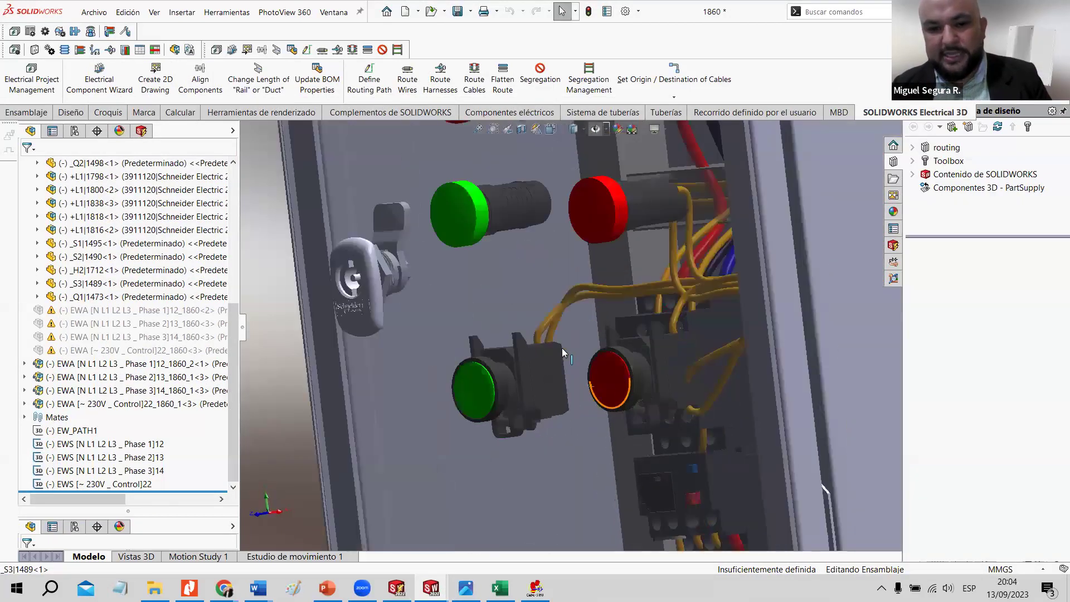
Make the cabinet enclosure transparent so the internal components and wiring can be seen.
{"action": "middle_click_drag", "start_coordinate": [556, 402], "coordinate": [539, 383]}
{"action": "scroll", "coordinate": [482, 286], "scroll_direction": "up", "scroll_amount": 10}
{"action": "left_click", "coordinate": [481, 286]}
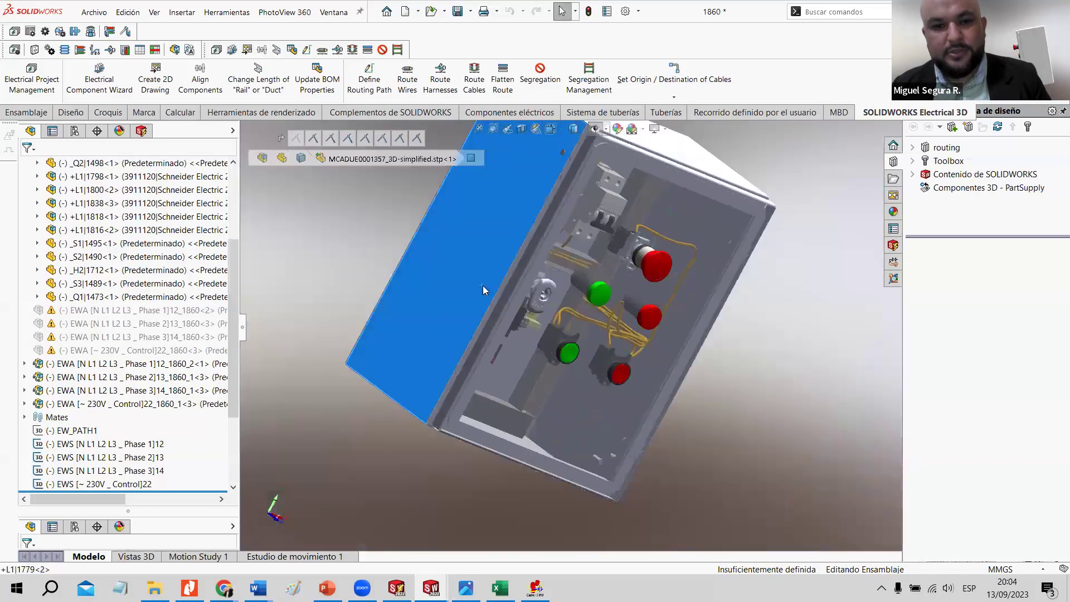
{"action": "left_click", "coordinate": [598, 219]}
{"action": "middle_click_drag", "start_coordinate": [495, 336], "coordinate": [587, 352]}
{"action": "key", "text": "Escape"}
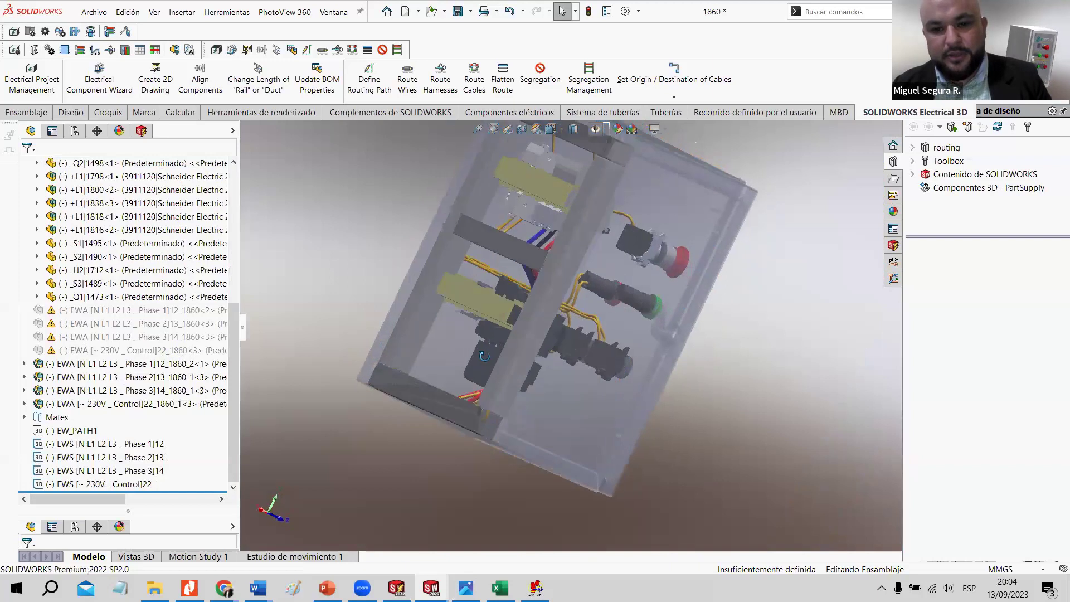
Inspect the wires entering the pushbutton contact block and select Cable_3 to highlight its route.
{"action": "scroll", "coordinate": [557, 345], "scroll_direction": "down", "scroll_amount": 8}
{"action": "middle_click_drag", "start_coordinate": [516, 335], "coordinate": [490, 249]}
{"action": "left_click", "coordinate": [499, 242]}
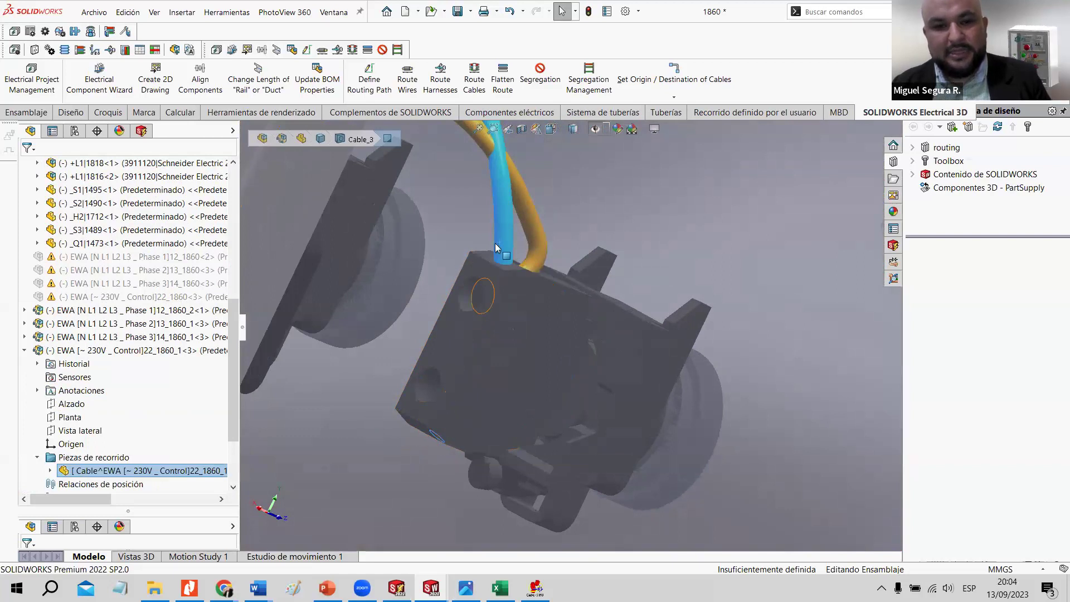
{"action": "scroll", "coordinate": [557, 354], "scroll_direction": "up", "scroll_amount": 3}
{"action": "key", "text": "ctrl+1"}
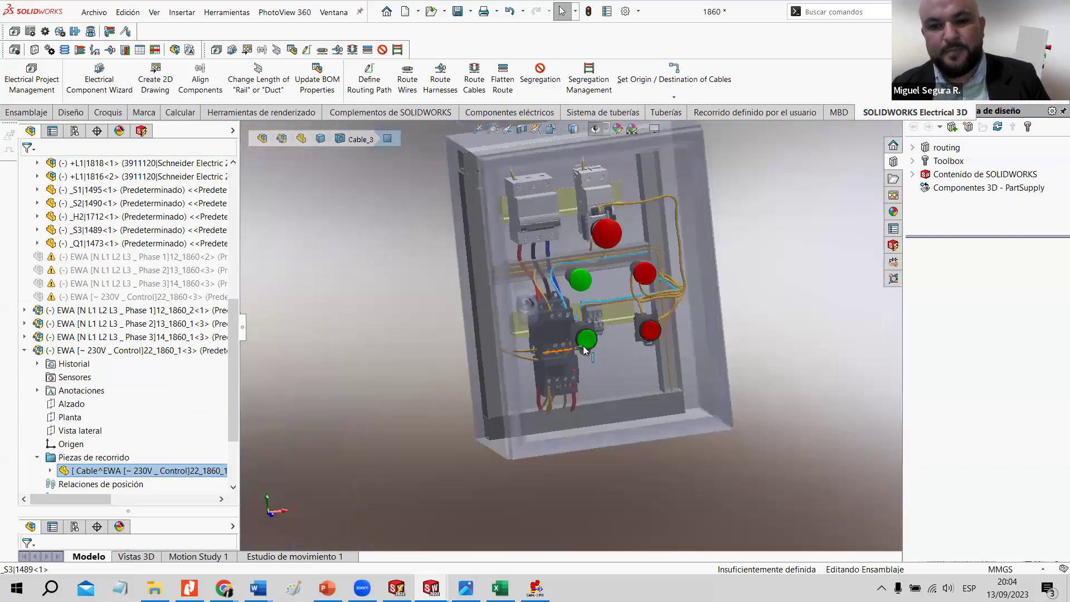
Trace the highlighted wire and the power wires through the ducts between the breakers, contactor and door pushbuttons.
{"action": "middle_click_drag", "start_coordinate": [583, 345], "coordinate": [358, 296]}
{"action": "scroll", "coordinate": [573, 367], "scroll_direction": "down", "scroll_amount": 5}
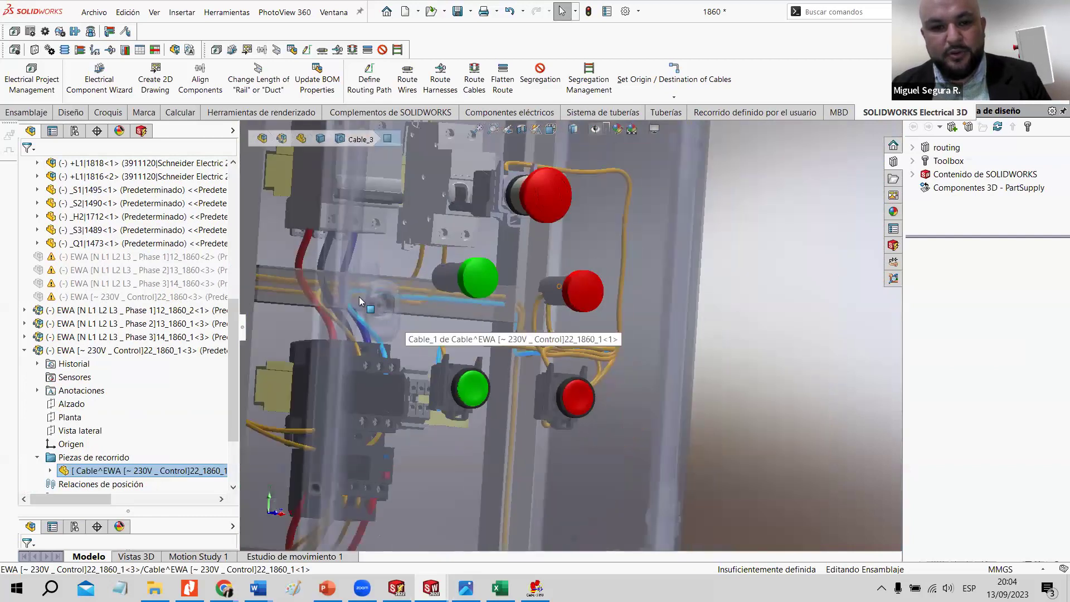
{"action": "scroll", "coordinate": [346, 307], "scroll_direction": "down", "scroll_amount": 5}
{"action": "scroll", "coordinate": [338, 313], "scroll_direction": "up", "scroll_amount": 5}
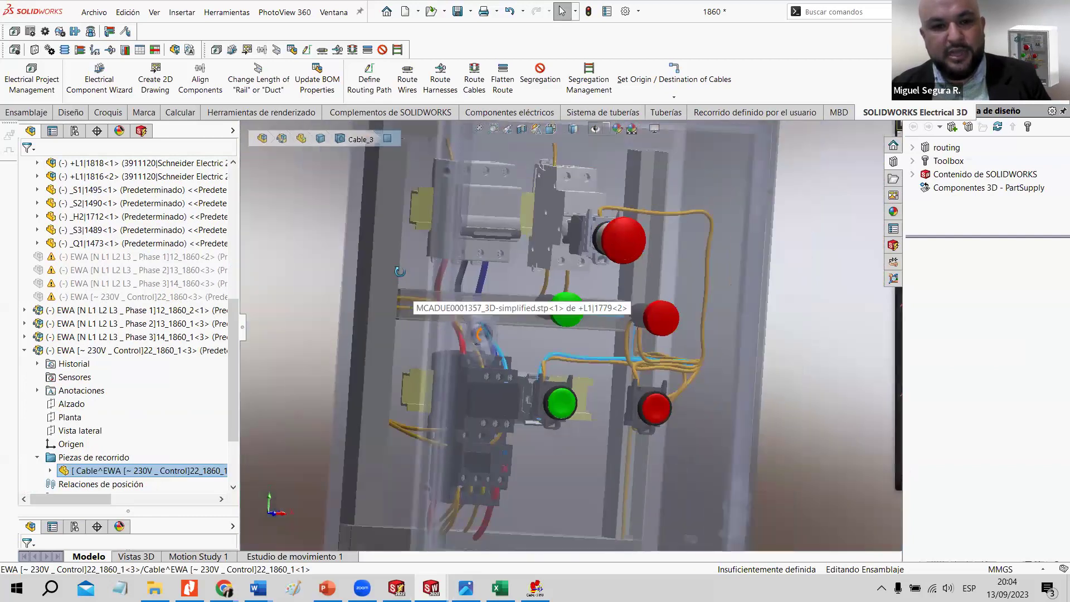
{"action": "middle_click_drag", "start_coordinate": [423, 301], "coordinate": [515, 303]}
{"action": "scroll", "coordinate": [483, 309], "scroll_direction": "down", "scroll_amount": 2}
{"action": "scroll", "coordinate": [442, 281], "scroll_direction": "down", "scroll_amount": 3}
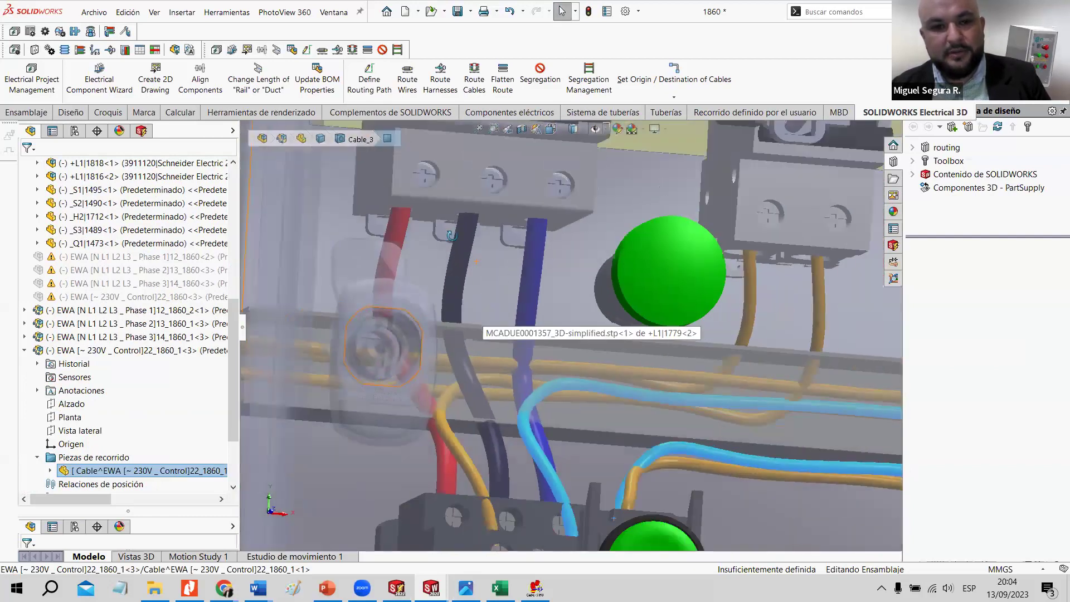
{"action": "middle_click_drag", "start_coordinate": [435, 356], "coordinate": [430, 335]}
{"action": "scroll", "coordinate": [419, 390], "scroll_direction": "up", "scroll_amount": 2}
{"action": "scroll", "coordinate": [419, 390], "scroll_direction": "up", "scroll_amount": 3}
{"action": "scroll", "coordinate": [506, 411], "scroll_direction": "down", "scroll_amount": 8}
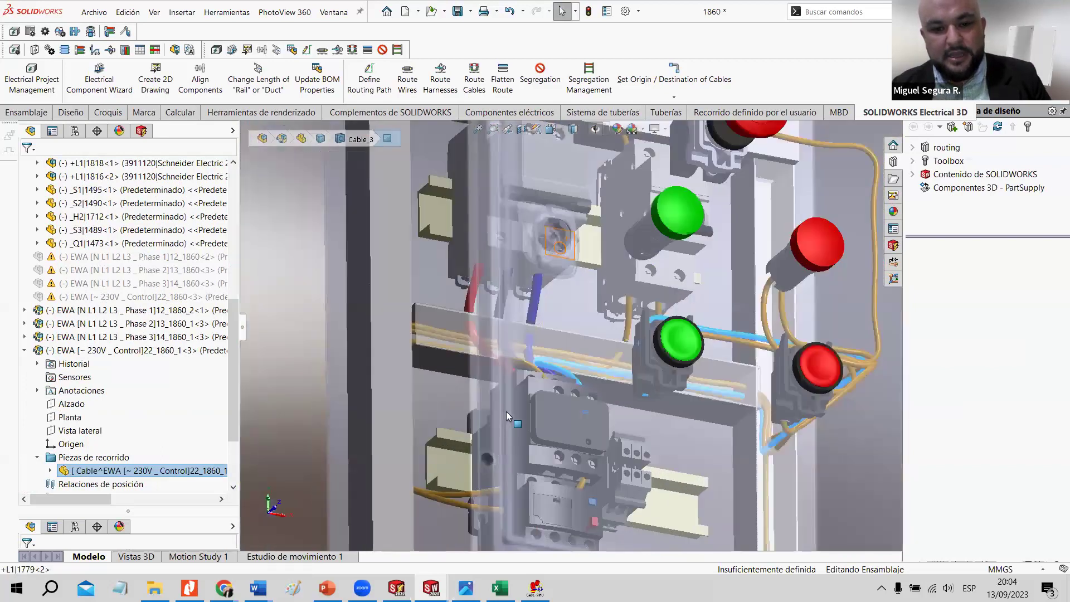
{"action": "scroll", "coordinate": [559, 330], "scroll_direction": "up", "scroll_amount": 8}
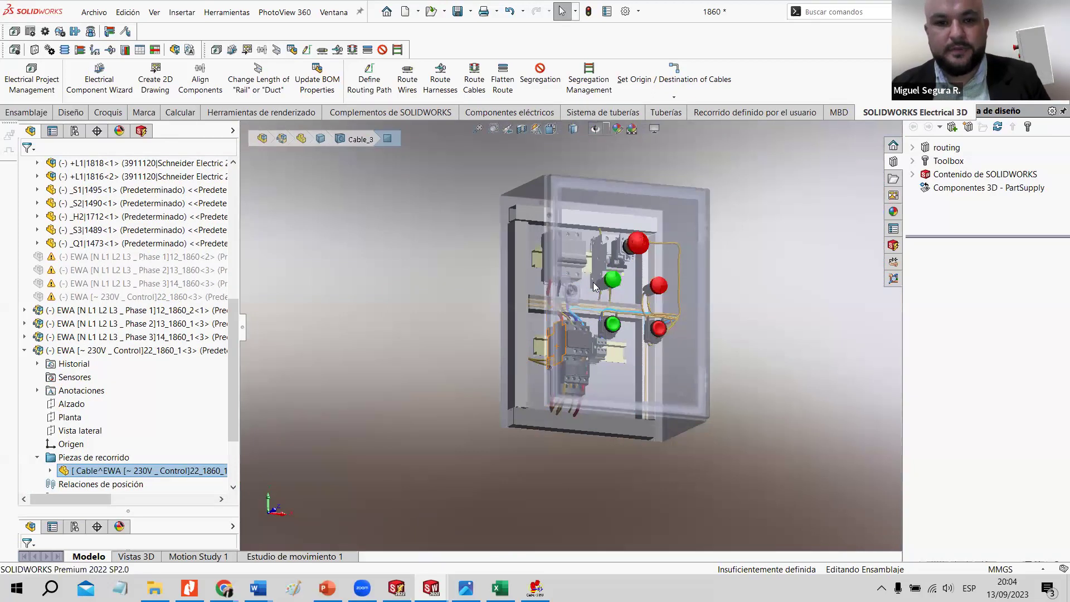
{"action": "left_click", "coordinate": [271, 228]}
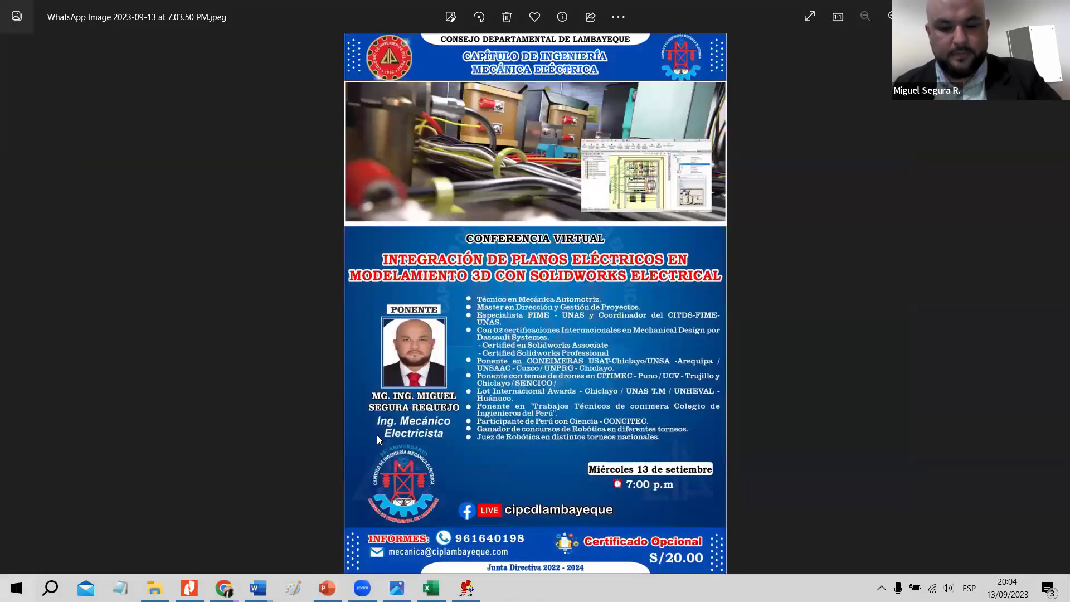
Start SOLIDWORKS Electrical, open the project Arranque de motor estrella-delta with its last drawing, and choose page 10 - Armario principal.
{"action": "key", "text": "super"}
{"action": "type", "text": "s"}
{"action": "left_click", "coordinate": [149, 249]}
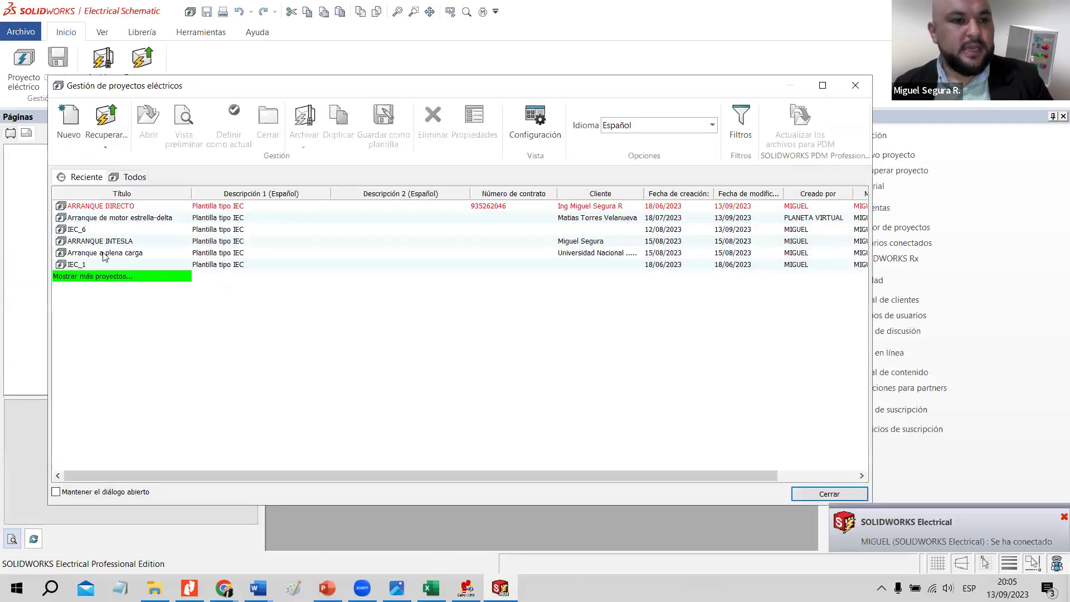
{"action": "double_click", "coordinate": [124, 218]}
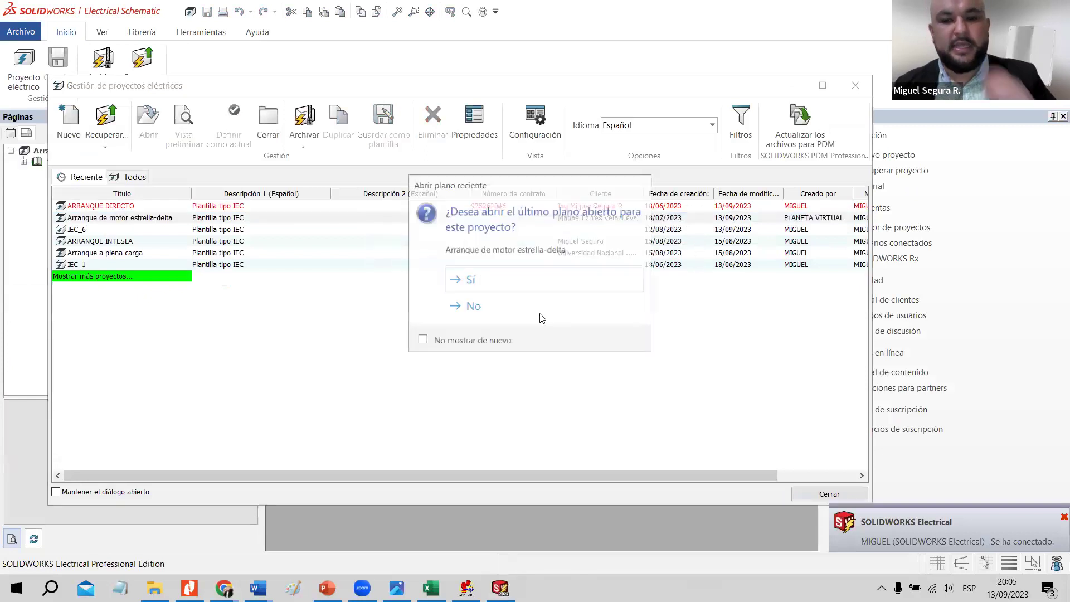
{"action": "left_click", "coordinate": [485, 273]}
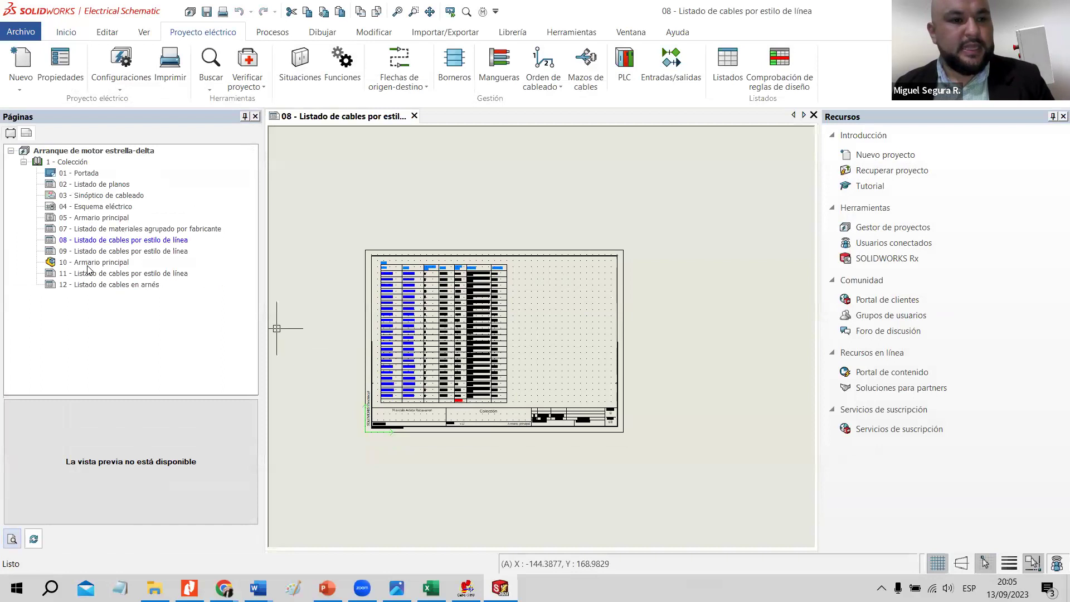
{"action": "left_click", "coordinate": [90, 263]}
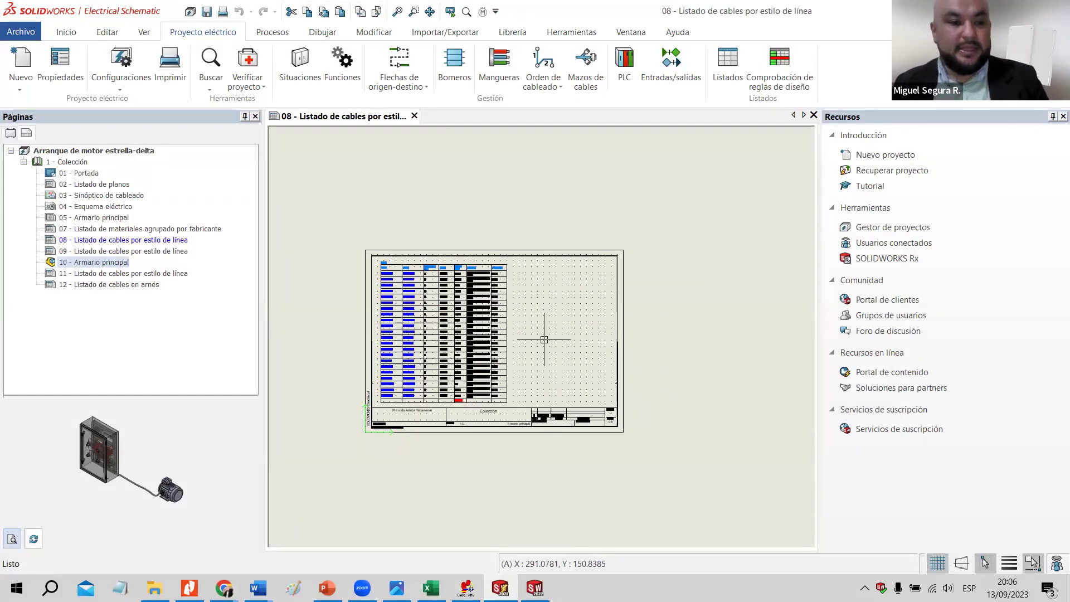
Examine the origin, destination, wire number, section and length columns of the wire list on page 08.
{"action": "scroll", "coordinate": [565, 434], "scroll_direction": "up", "scroll_amount": 5}
{"action": "scroll", "coordinate": [385, 372], "scroll_direction": "up", "scroll_amount": 5}
{"action": "scroll", "coordinate": [385, 371], "scroll_direction": "down", "scroll_amount": 3}
{"action": "scroll", "coordinate": [348, 262], "scroll_direction": "up", "scroll_amount": 3}
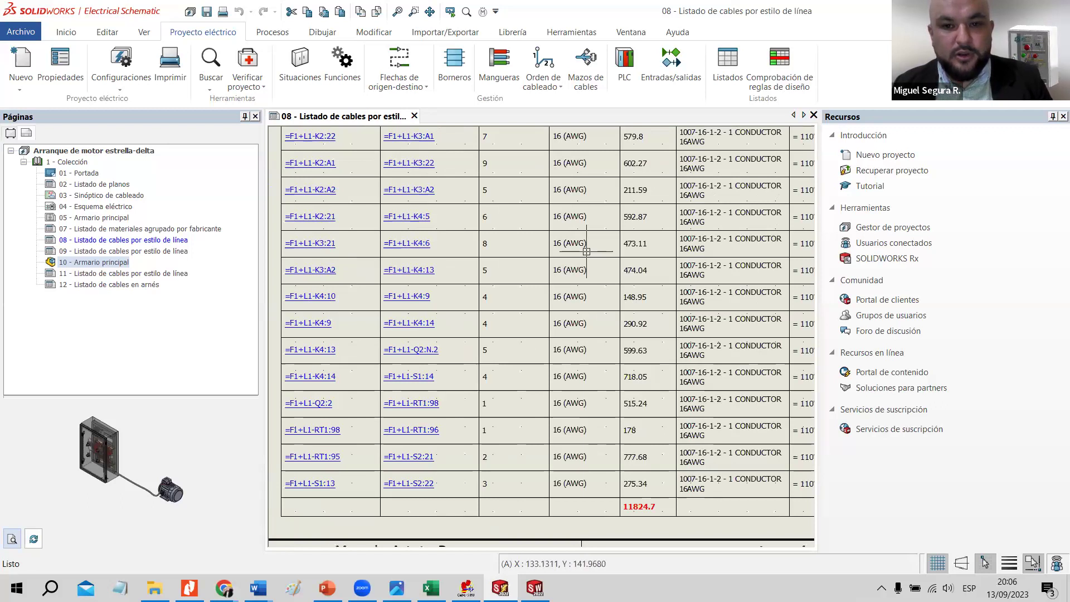
{"action": "scroll", "coordinate": [587, 251], "scroll_direction": "down", "scroll_amount": 1}
{"action": "scroll", "coordinate": [572, 250], "scroll_direction": "up", "scroll_amount": 1}
{"action": "scroll", "coordinate": [571, 255], "scroll_direction": "up", "scroll_amount": 1}
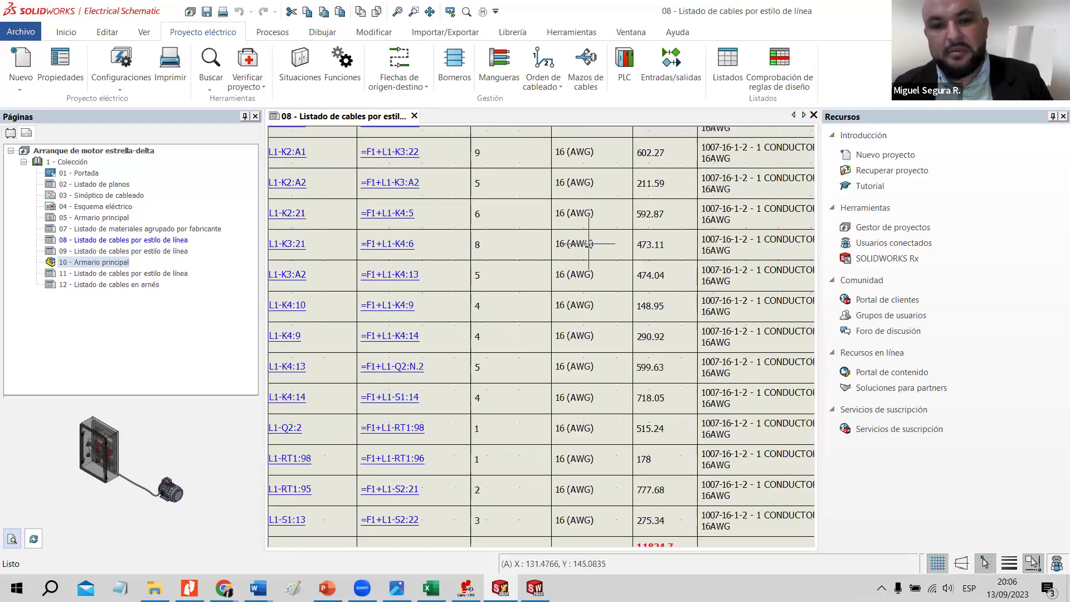
{"action": "scroll", "coordinate": [576, 267], "scroll_direction": "up", "scroll_amount": 1}
{"action": "scroll", "coordinate": [576, 271], "scroll_direction": "down", "scroll_amount": 3}
{"action": "scroll", "coordinate": [541, 162], "scroll_direction": "up", "scroll_amount": 3}
{"action": "scroll", "coordinate": [542, 161], "scroll_direction": "up", "scroll_amount": 1}
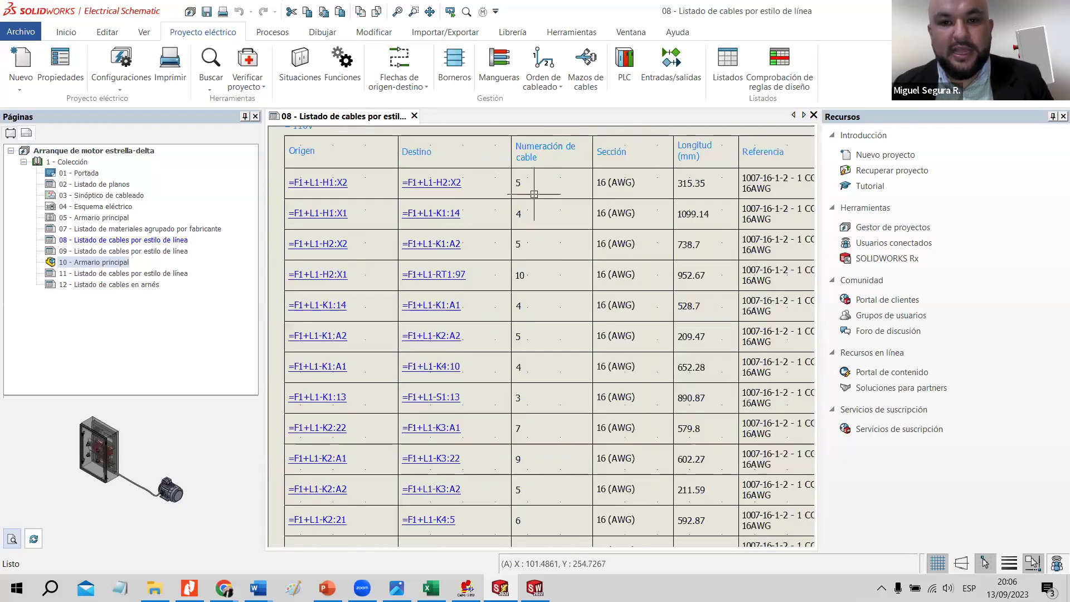
{"action": "scroll", "coordinate": [690, 195], "scroll_direction": "up", "scroll_amount": 1}
{"action": "scroll", "coordinate": [691, 195], "scroll_direction": "down", "scroll_amount": 5}
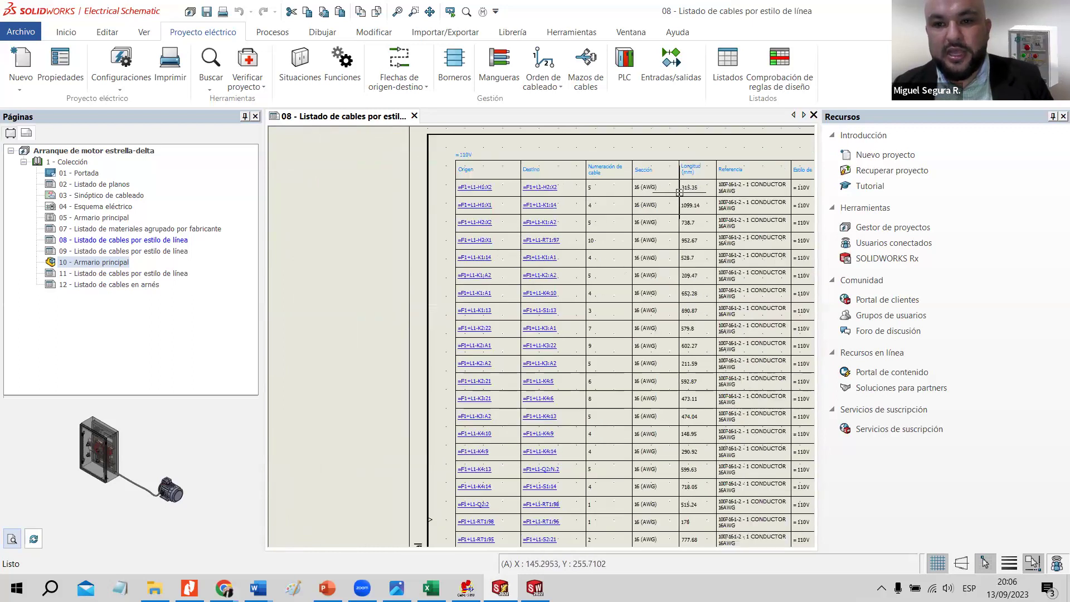
Check the reference column and the total wire length on page 08, and select page 11 - Listado de cables por estilo de línea.
{"action": "scroll", "coordinate": [788, 194], "scroll_direction": "up", "scroll_amount": 1}
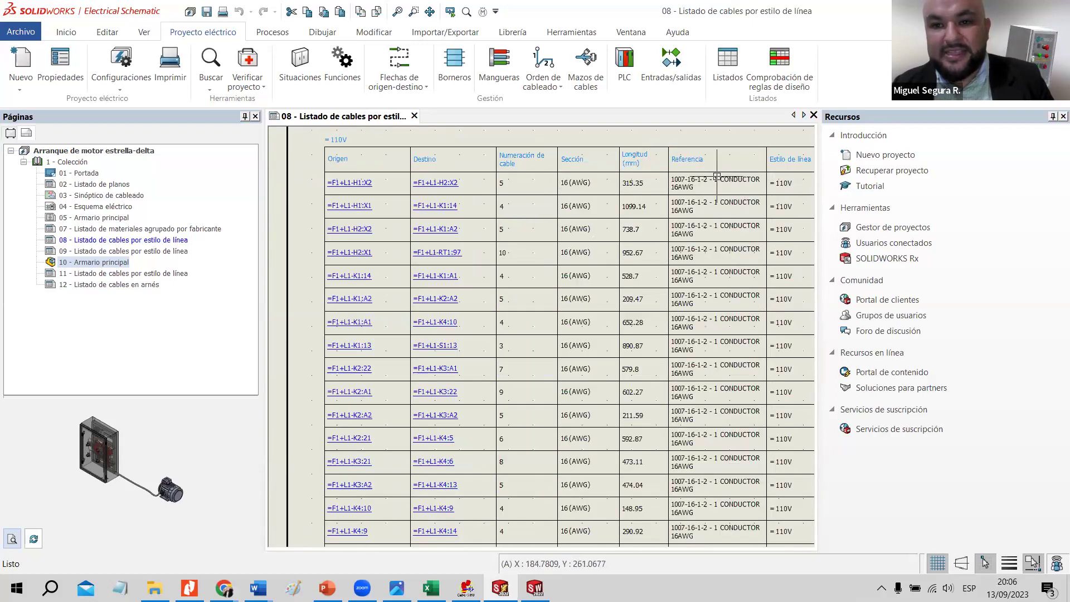
{"action": "scroll", "coordinate": [706, 187], "scroll_direction": "down", "scroll_amount": 1}
{"action": "scroll", "coordinate": [671, 357], "scroll_direction": "down", "scroll_amount": 2}
{"action": "scroll", "coordinate": [674, 467], "scroll_direction": "up", "scroll_amount": 3}
{"action": "scroll", "coordinate": [674, 467], "scroll_direction": "up", "scroll_amount": 2}
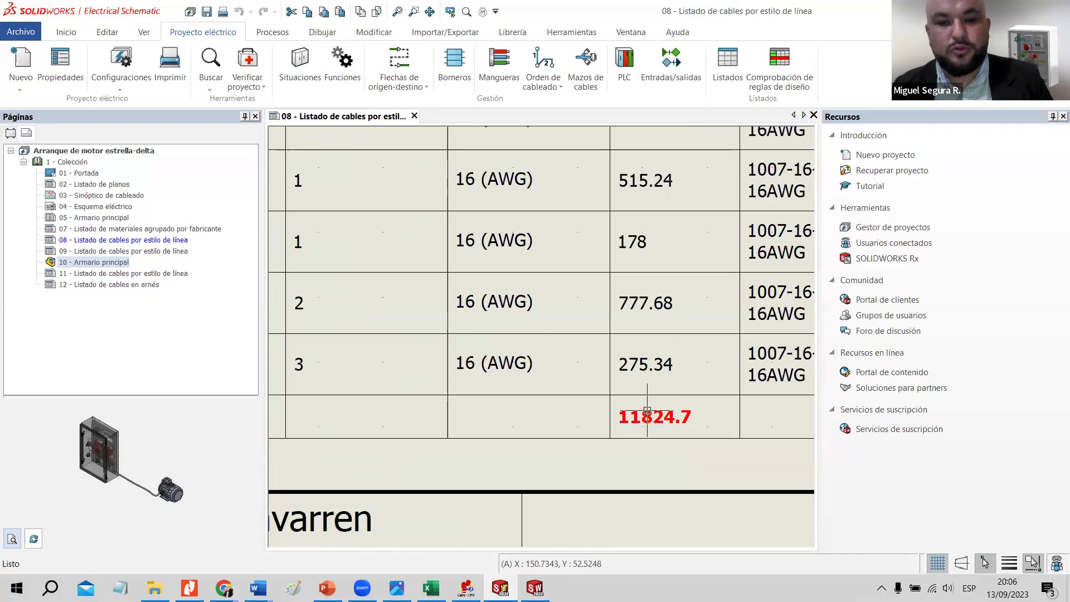
{"action": "left_click", "coordinate": [113, 273]}
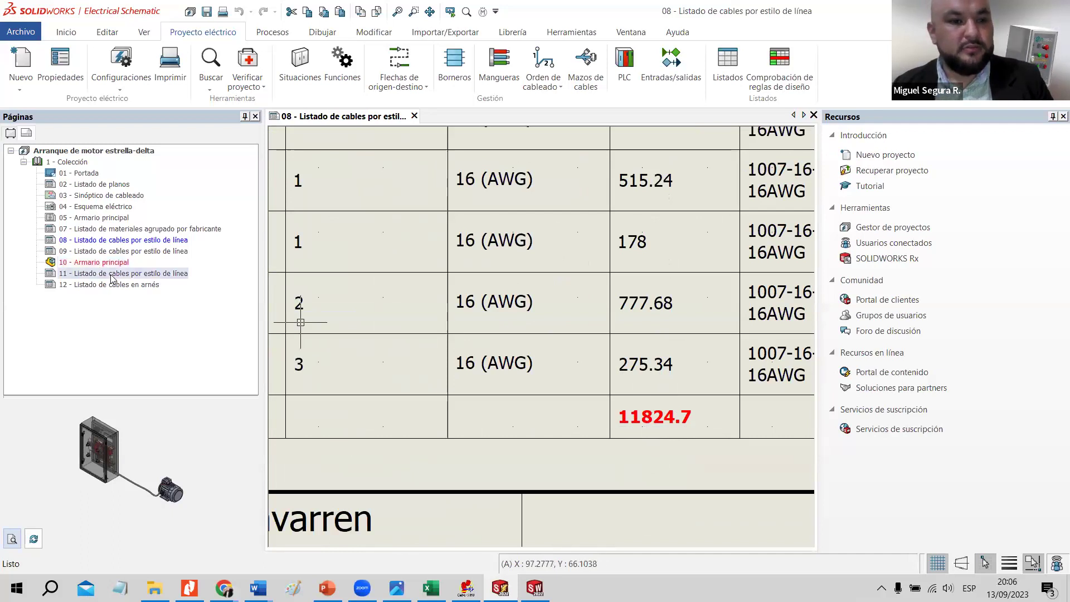